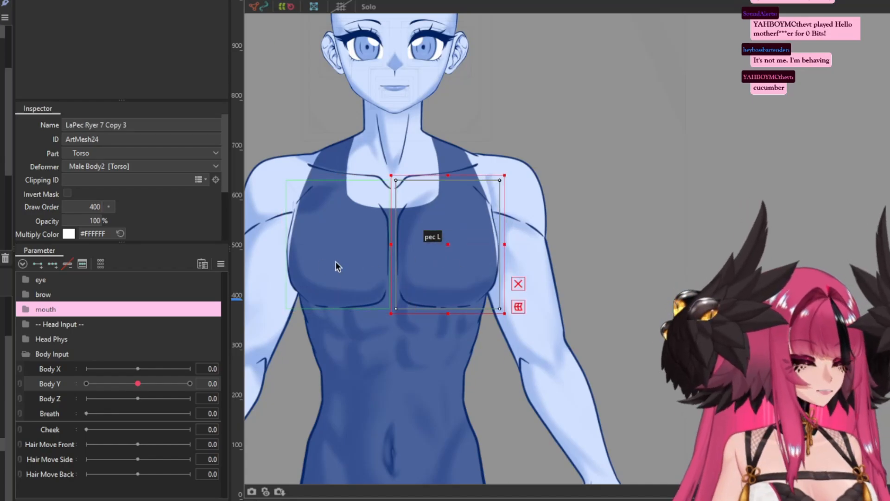
Open the torso art mesh for mesh editing and delete its existing mesh
left_click(362, 239)
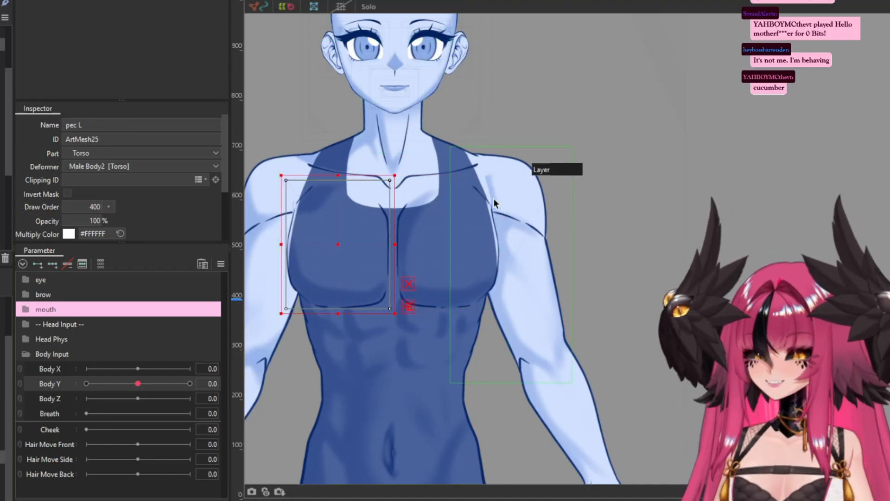
scroll(493, 199, "down", 3)
left_click(408, 162)
double_click(399, 153)
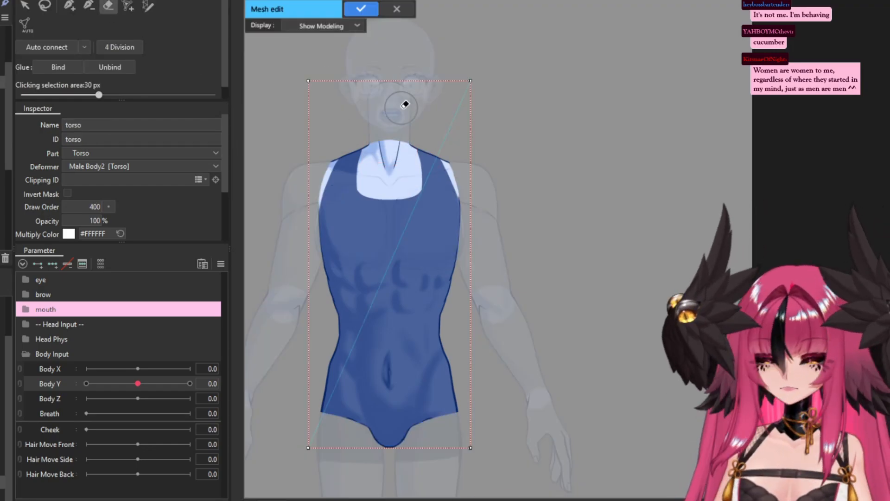
key("Delete")
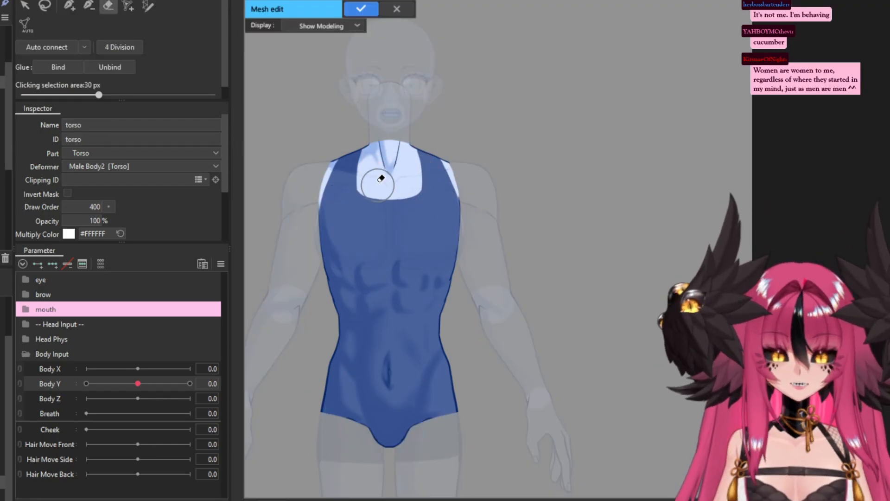
Lay a three-row stroke mesh with a mesh width of 30 along the viewer's-left shoulder edge up to the neck's centre
scroll(371, 139, "up", 2)
key("b")
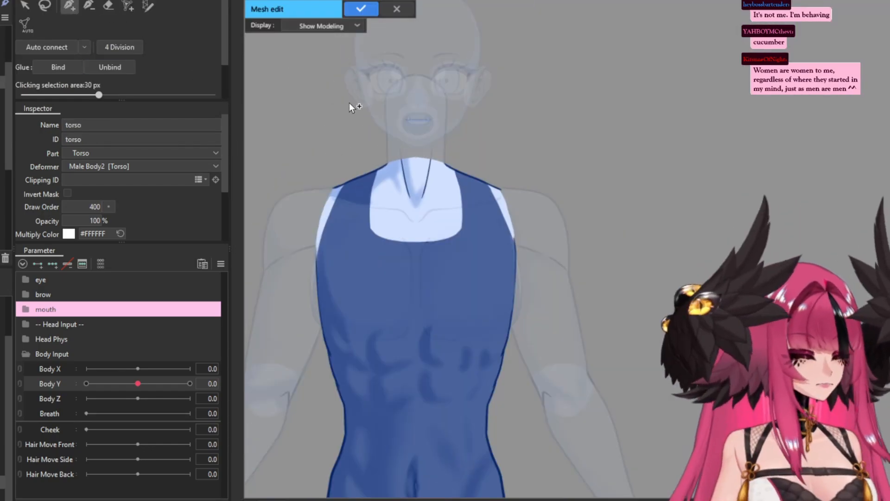
scroll(357, 148, "up", 1)
scroll(373, 173, "down", 2)
scroll(350, 133, "up", 1)
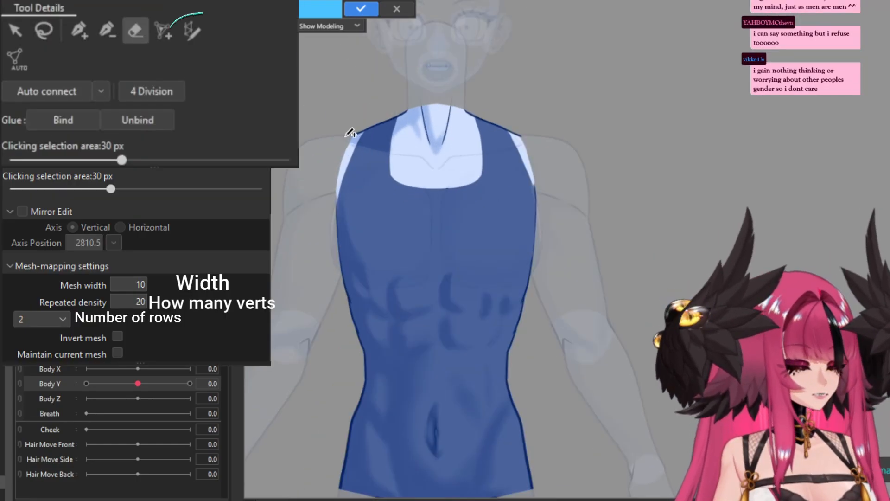
left_click_drag(350, 133, 390, 122)
scroll(390, 123, "up", 1)
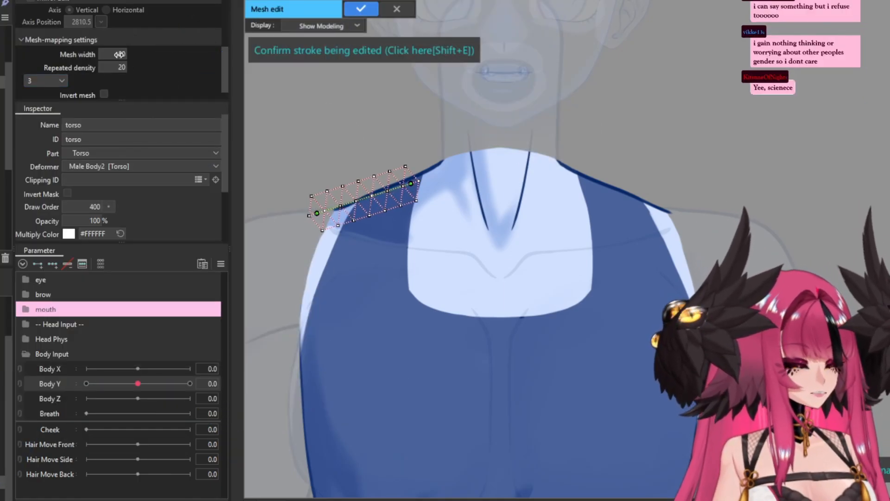
left_click_drag(119, 54, 114, 54)
left_click(453, 156)
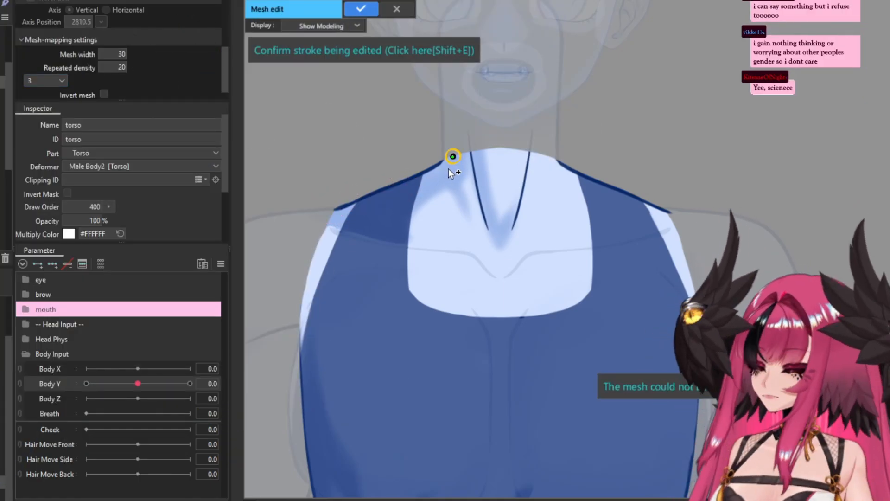
left_click(503, 148)
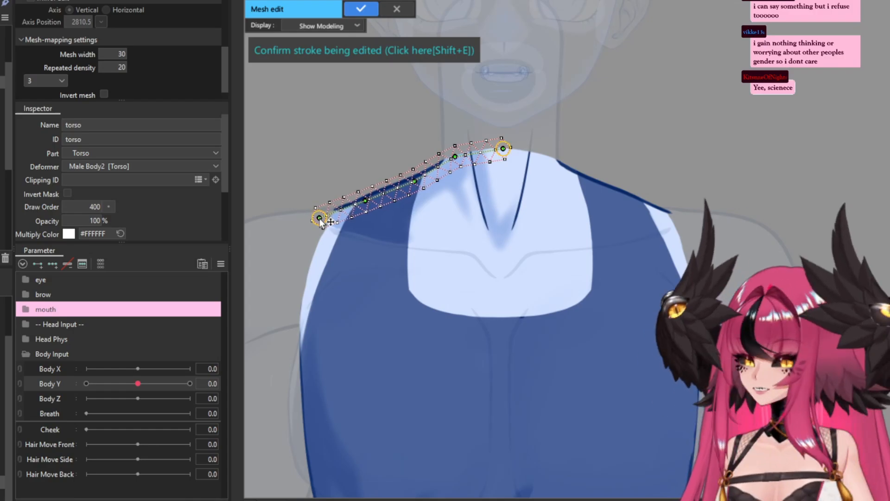
Trace a stroke mesh down the torso's viewer's-left outline from the armpit through the waist to the hip, and confirm it
scroll(278, 116, "down", 5)
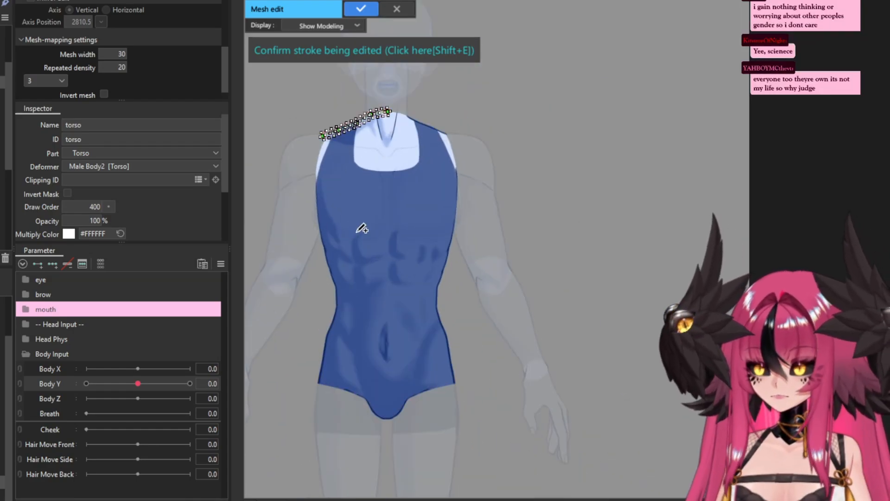
scroll(353, 213, "up", 3)
left_click(301, 144)
left_click(302, 185)
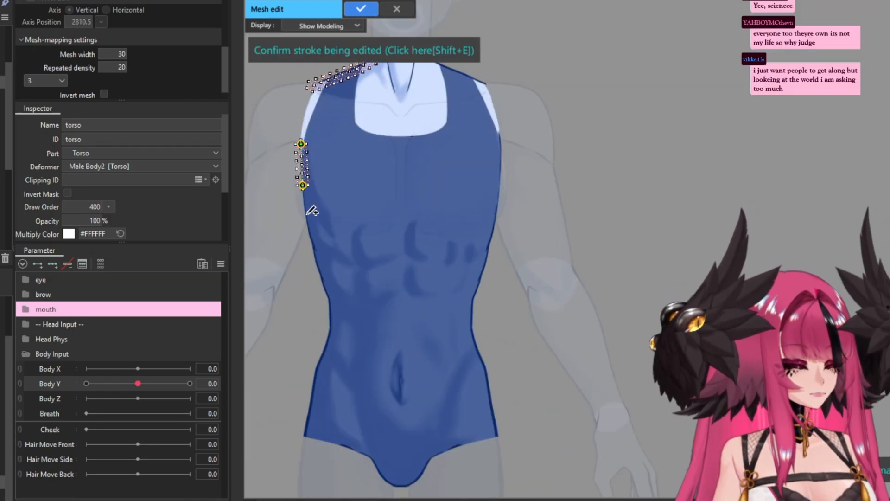
left_click(306, 214)
left_click(315, 251)
left_click(323, 279)
left_click(331, 306)
left_click(331, 330)
left_click(317, 365)
left_click(305, 436)
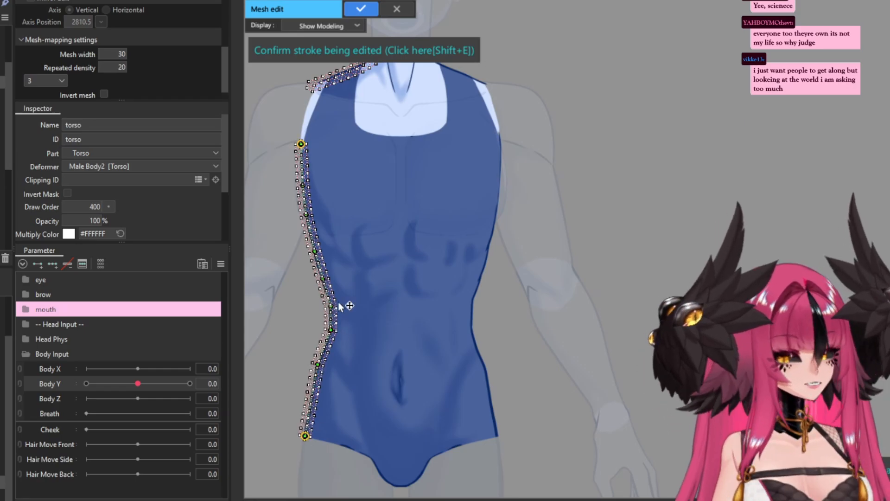
key("shift+e")
Trace a stroke mesh along the leg opening from the viewer's-left hip corner to the middle of the crotch, and confirm it
scroll(356, 273, "up", 2)
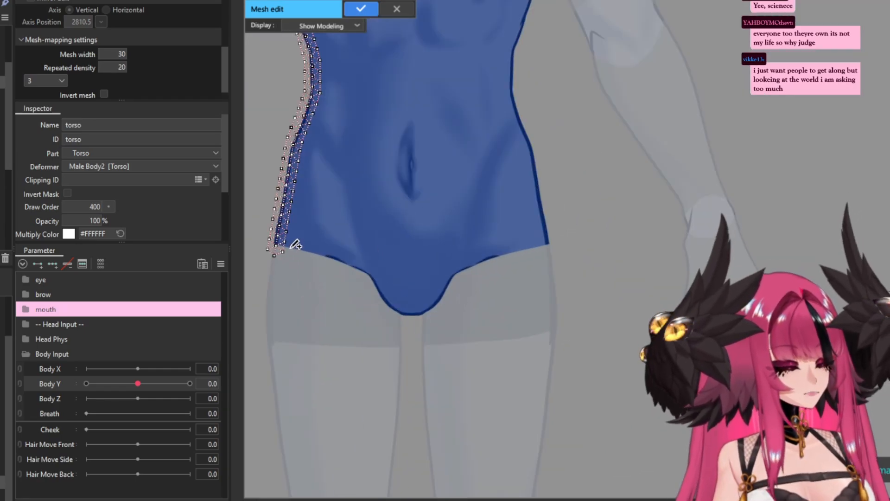
left_click(290, 247)
left_click(351, 265)
left_click(371, 276)
left_click(383, 297)
left_click(397, 310)
left_click(413, 315)
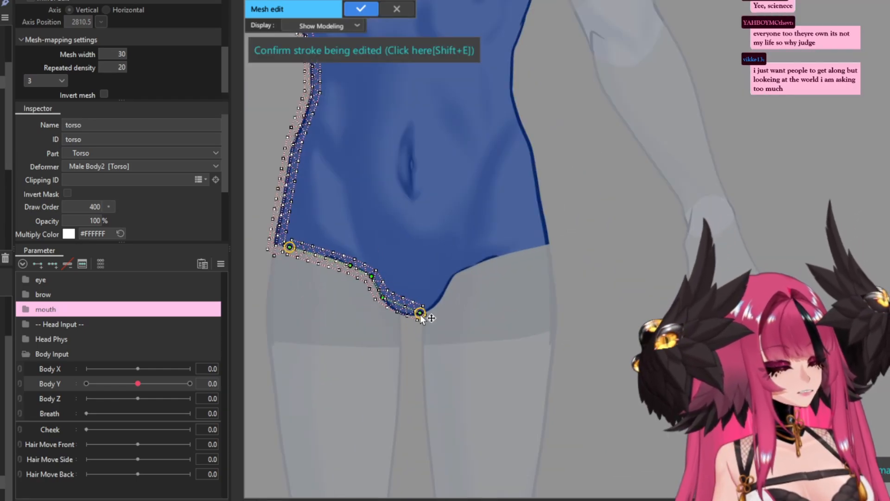
left_click(394, 308)
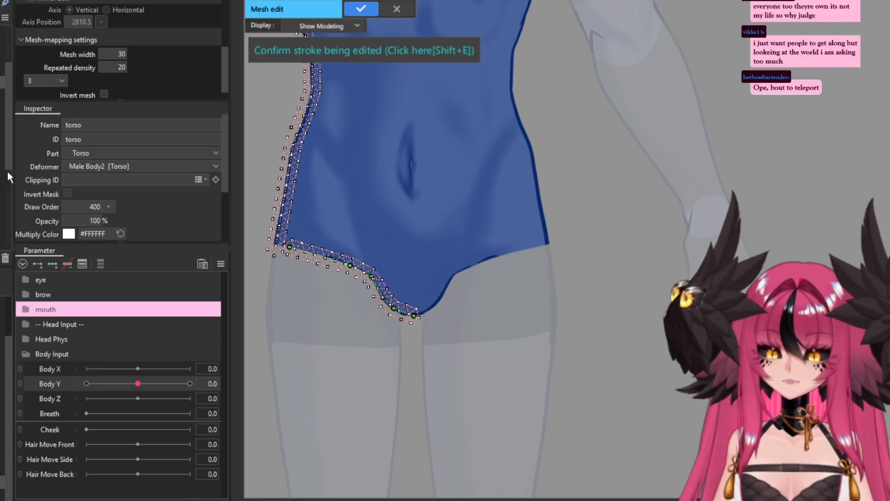
key("shift+e")
Join the side and leg-opening strips at the hip corner by connecting their end vertices and nudging them into line
scroll(376, 173, "down", 2)
scroll(377, 173, "up", 5)
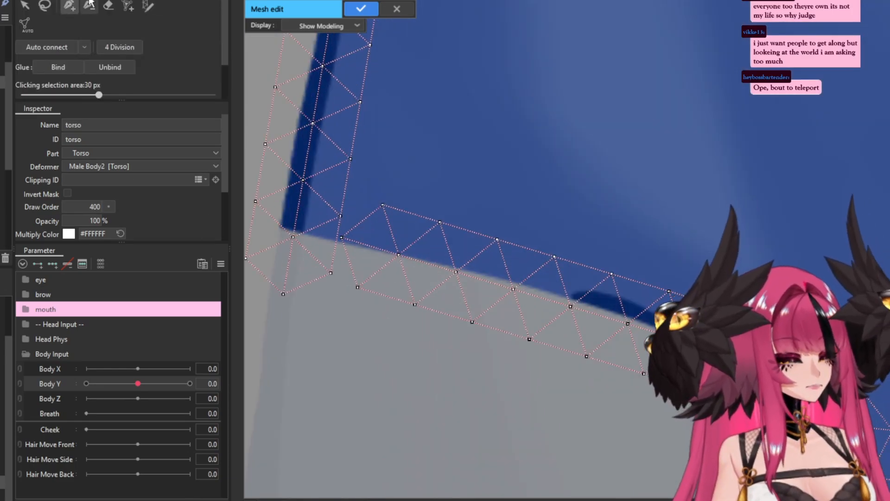
left_click_drag(382, 205, 379, 208)
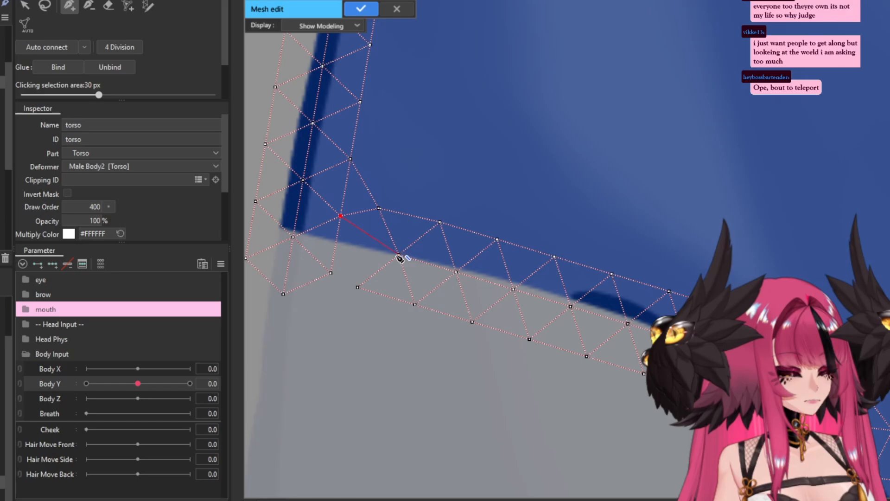
left_click_drag(399, 254, 386, 250)
scroll(276, 283, "down", 4)
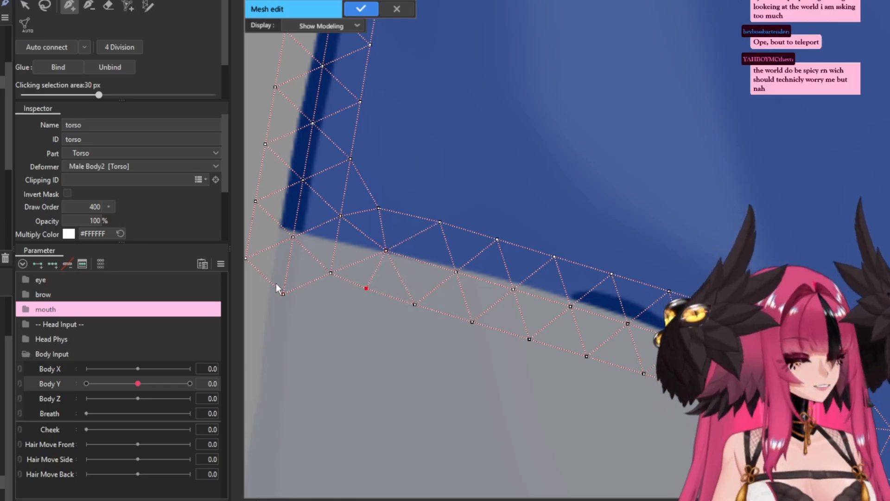
Outline the navel shadow with a closed loop of mesh vertices
scroll(419, 222, "up", 2)
scroll(421, 254, "up", 3)
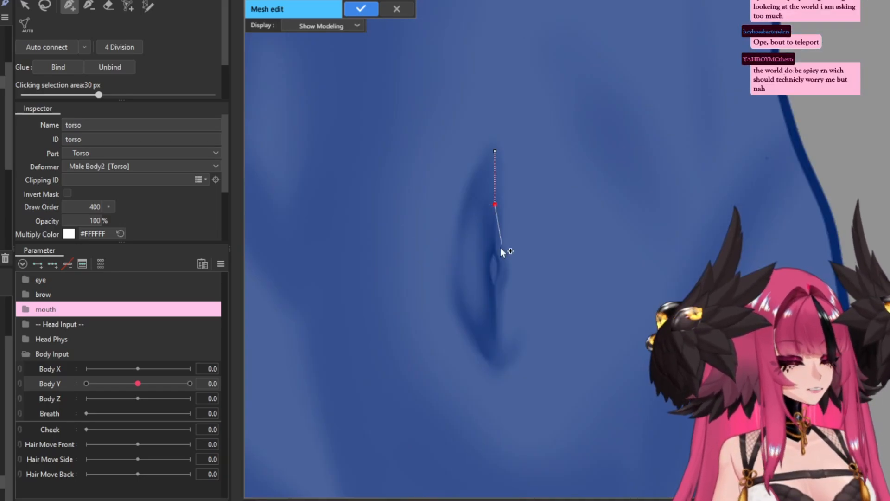
left_click_drag(500, 270, 489, 268)
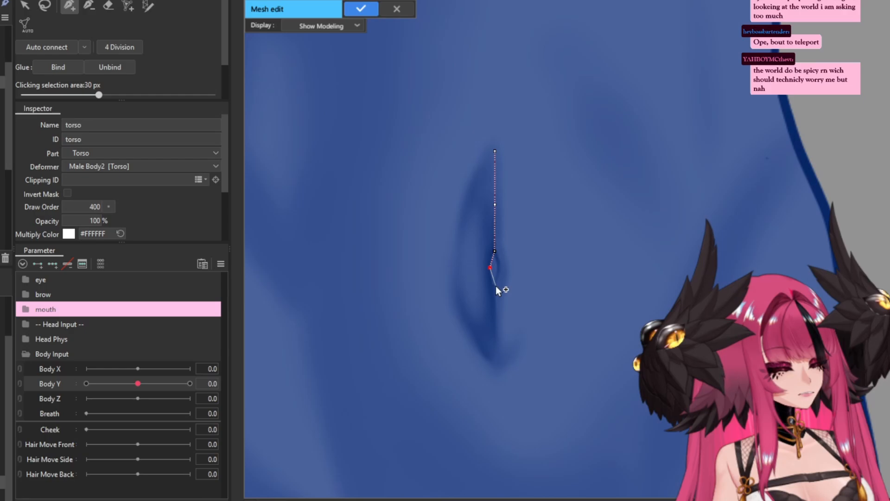
left_click(501, 366)
left_click(475, 342)
left_click(454, 300)
left_click(451, 254)
left_click(460, 210)
left_click(476, 172)
left_click(495, 152)
scroll(482, 162, "down", 4)
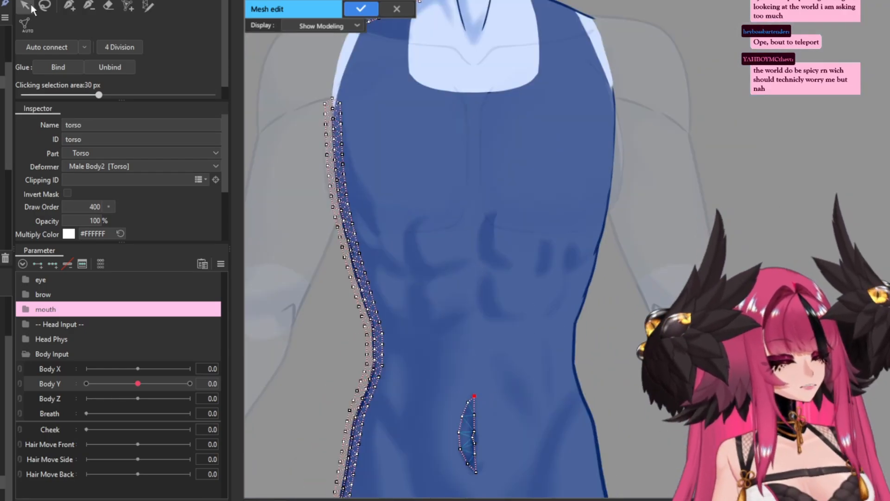
Outline the upper abdominal muscle beside the centre line and fill it with a centre vertex and connected inner vertices
left_click(69, 6)
left_click_drag(510, 211, 488, 186)
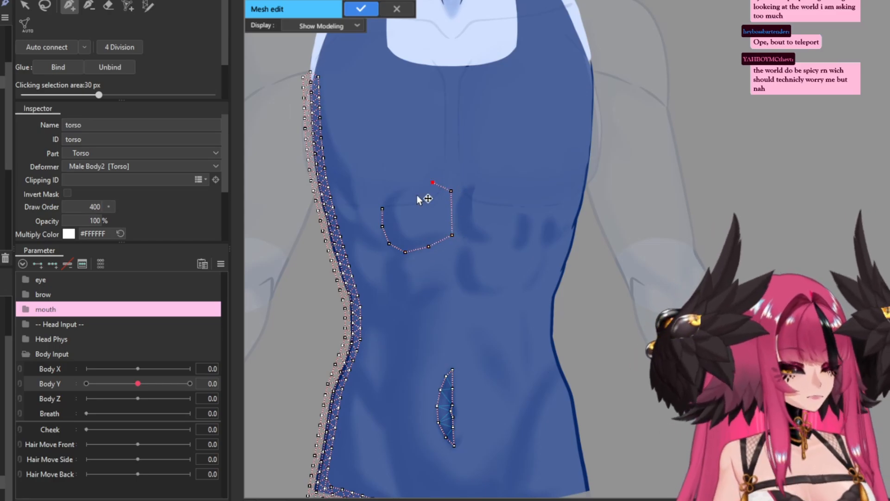
left_click(401, 190)
left_click(382, 209)
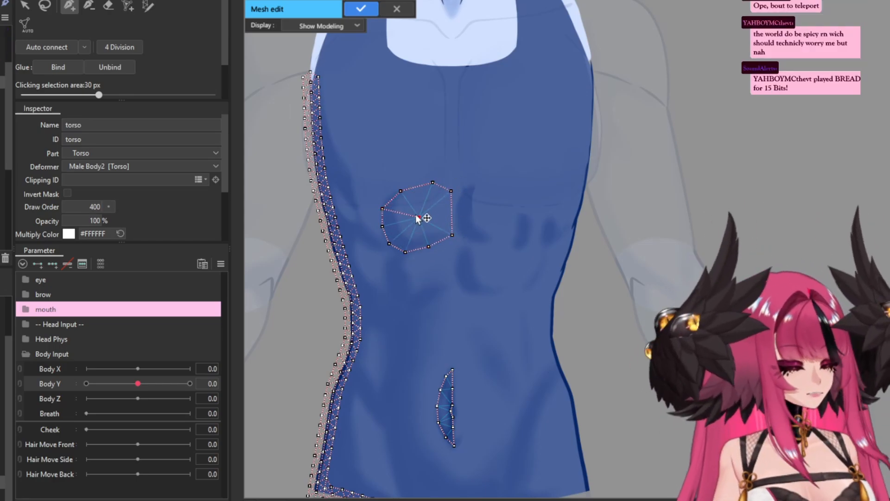
left_click(127, 6)
mouse_move(433, 197)
left_mouse_down()
mouse_move(400, 206)
mouse_move(434, 197)
left_mouse_up()
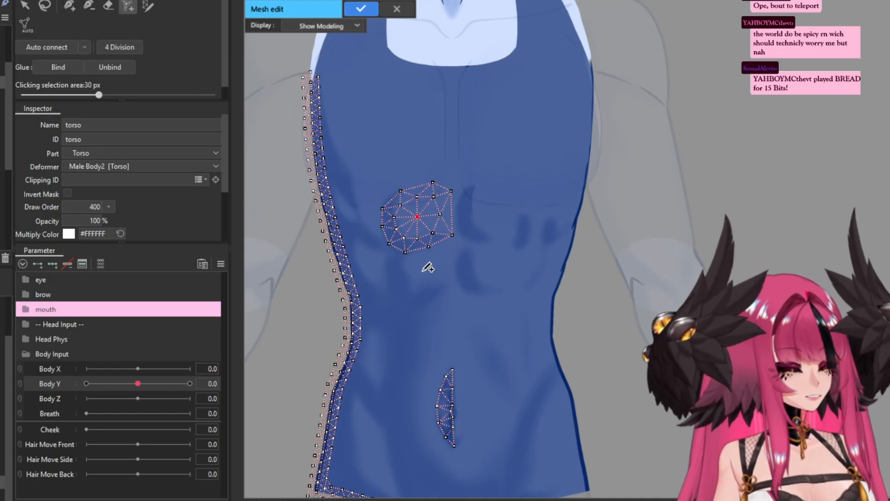
Extend the mesh around the abdominal muscle just below, sharing the upper muscle's edge, and place a vertex at its centre
left_click(69, 6)
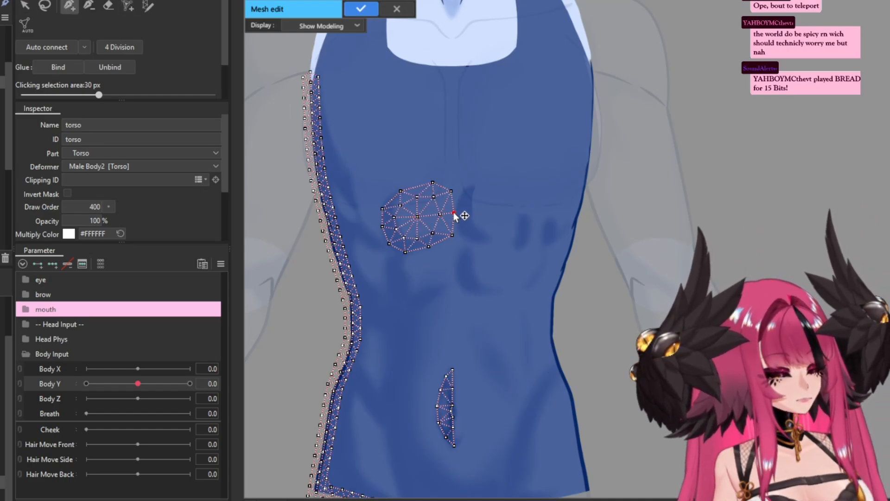
left_click(456, 286)
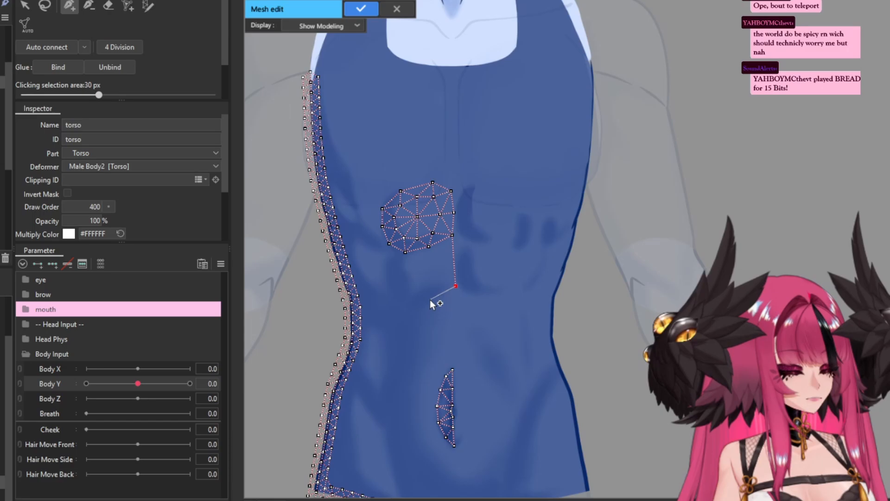
left_click(429, 298)
left_click(401, 299)
left_click(389, 274)
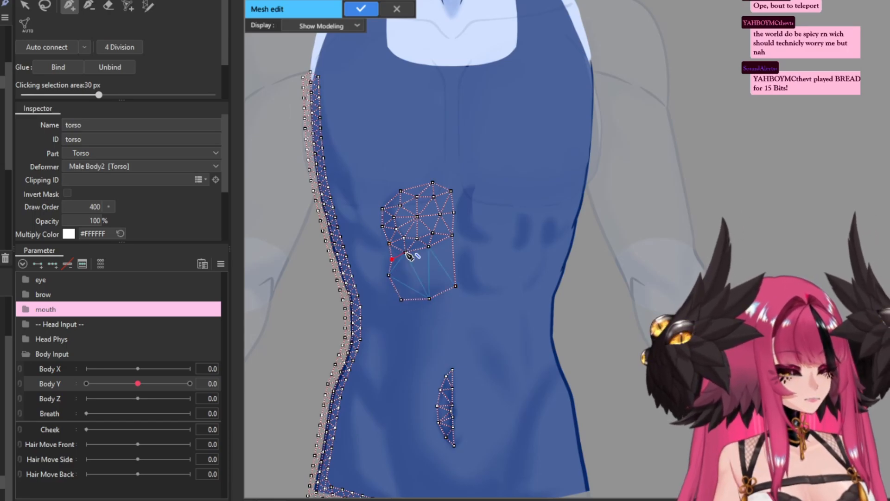
key("e")
left_click(401, 280)
left_click(436, 268)
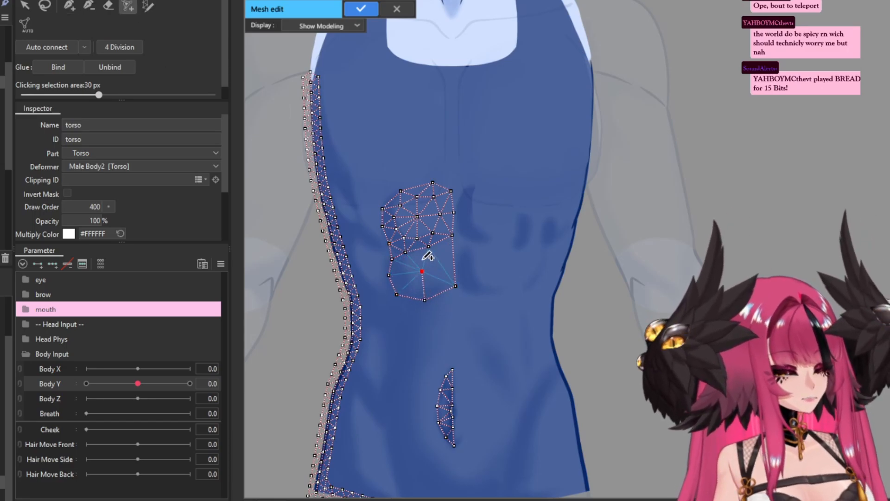
left_click(422, 270)
Connect the lower abdominal muscle's centre vertex to the upper mesh and add a ring of inner vertices around it
key("e")
scroll(408, 268, "up", 4)
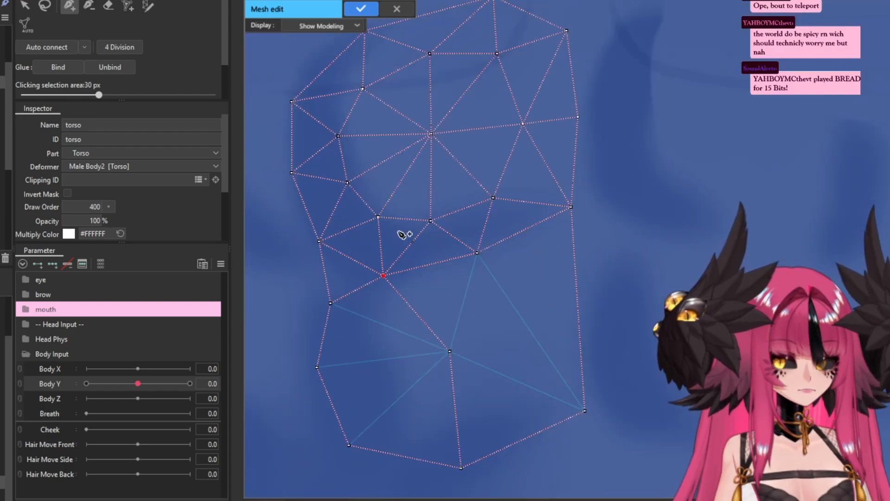
left_click(371, 285)
left_click(377, 314)
left_click(397, 341)
left_click(427, 343)
left_click(473, 321)
left_click(484, 294)
left_click(466, 253)
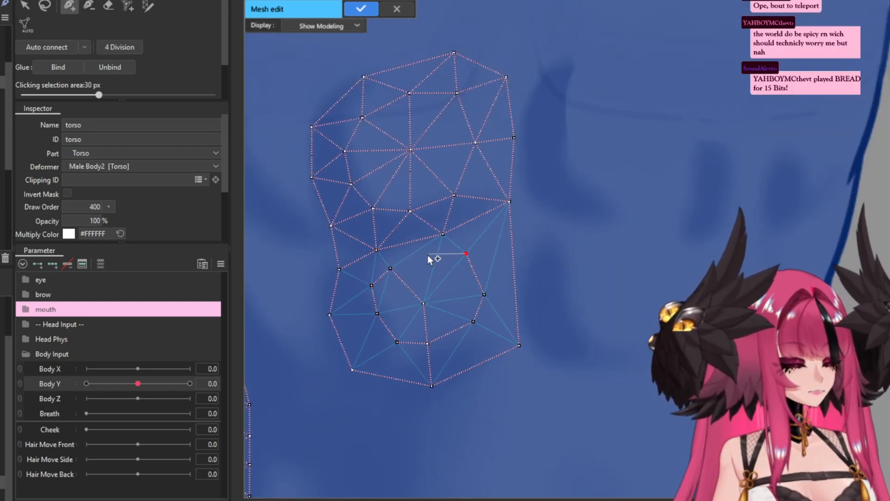
Run a line of vertices from the abdominal mesh up along the rib shadow to the side strip below the armpit
scroll(371, 242, "down", 2)
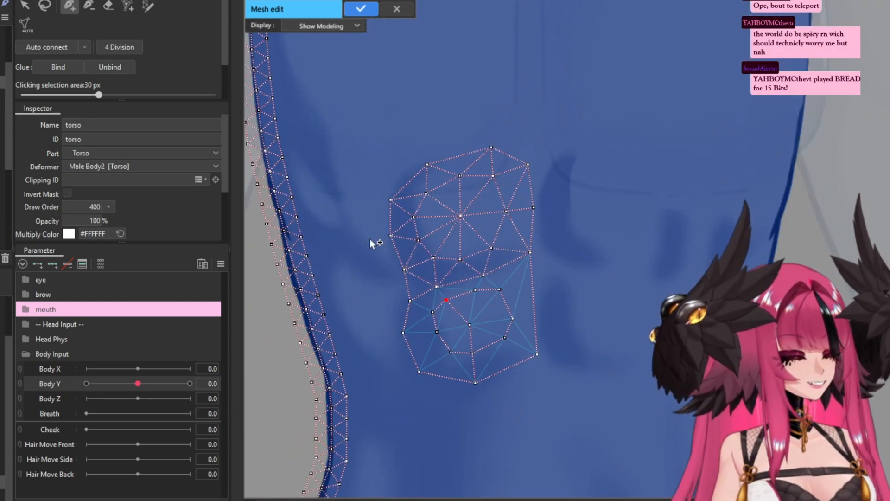
left_click(387, 280)
left_click(360, 261)
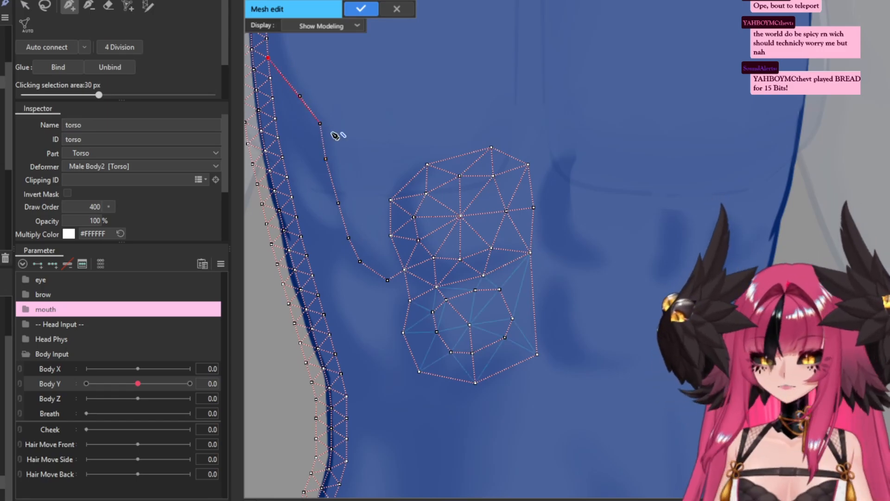
scroll(338, 135, "up", 2)
left_click(402, 227)
left_click(380, 184)
left_click(366, 131)
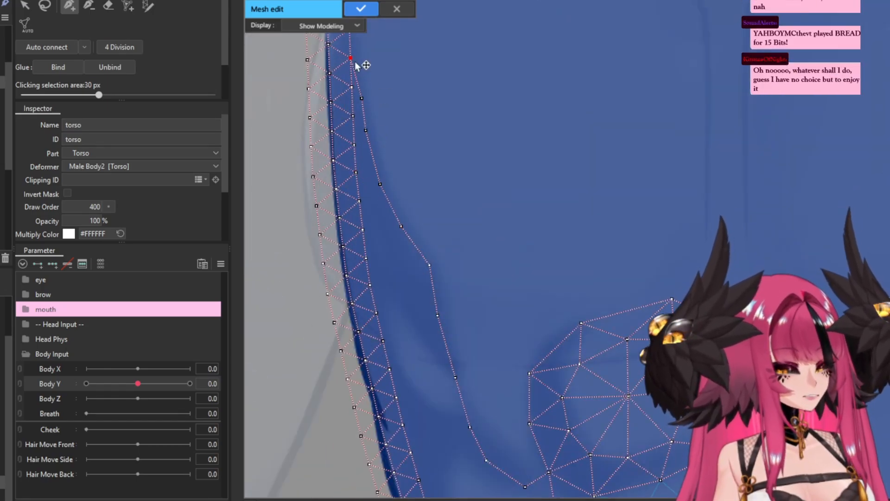
left_click(361, 99)
scroll(326, 187, "down", 3)
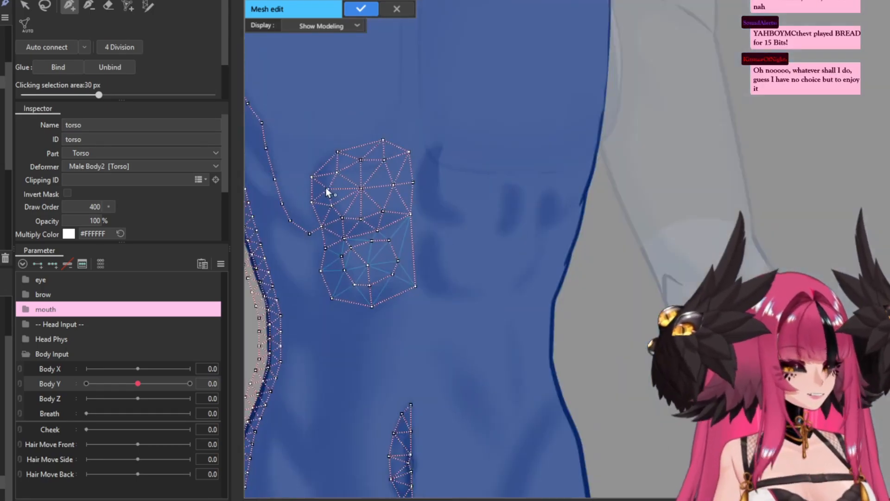
Add a cross line of vertices along the lower rib shadow, linking the rib line to the side strip
scroll(333, 211, "up", 2)
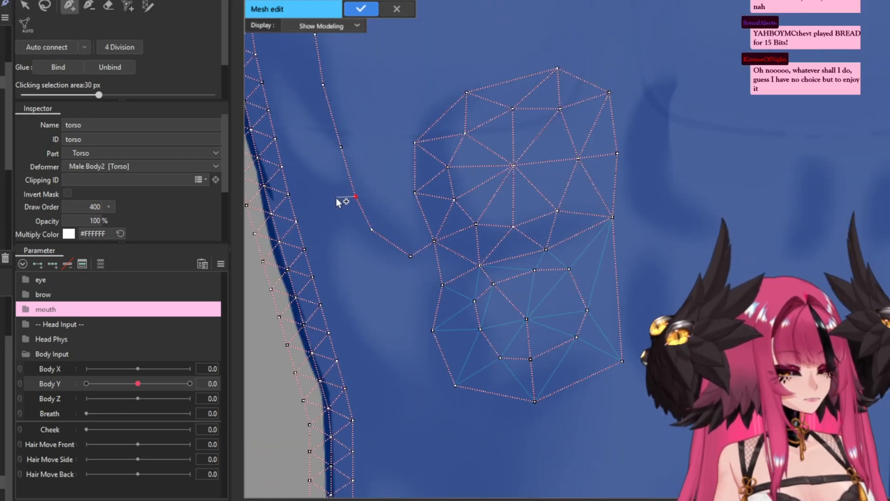
left_click(332, 188)
left_click(319, 182)
left_click(293, 168)
left_click(298, 187)
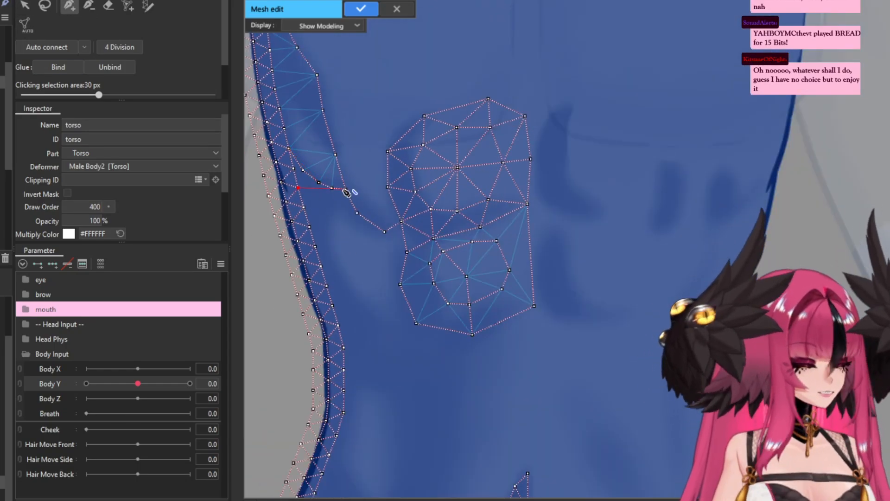
Run a line of vertices from the lower edge of the abdominal mesh out to the side strip
key("v")
key("p")
left_click(391, 329)
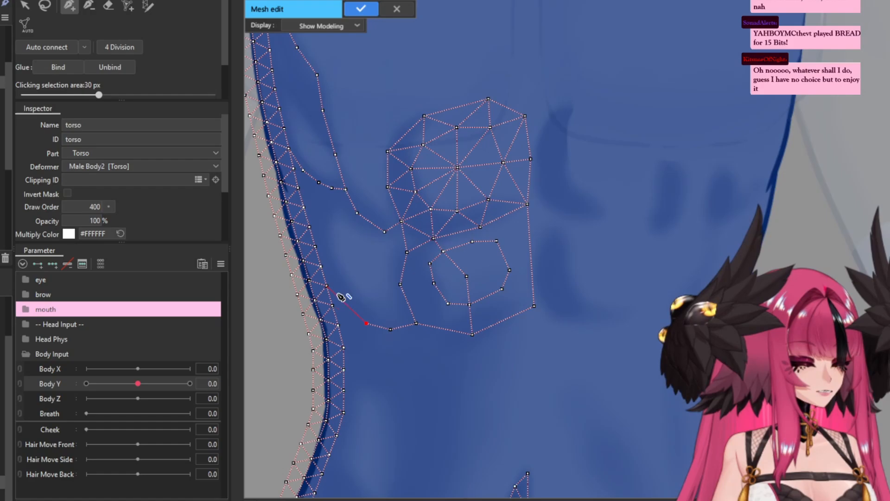
left_click(346, 306)
left_click(366, 323)
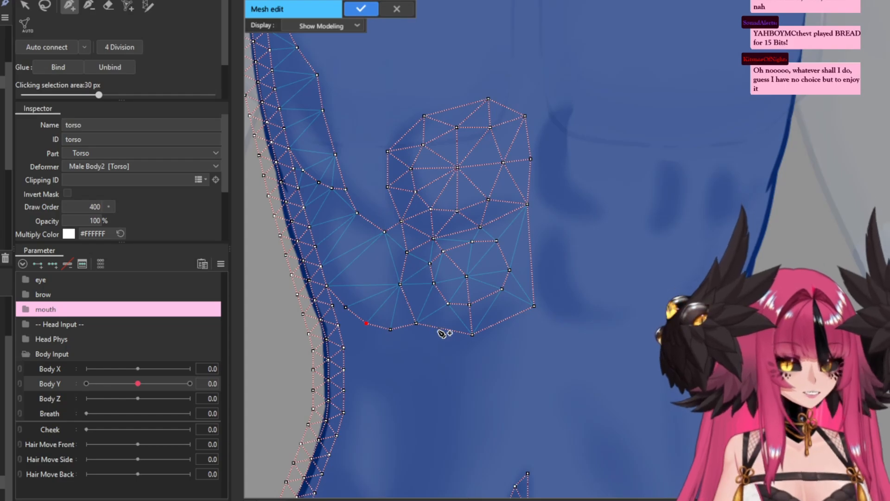
Duplicate the entire half mesh, reflect the copy horizontally and align it with the opposite half of the torso
scroll(440, 313, "down", 2)
scroll(440, 313, "down", 2)
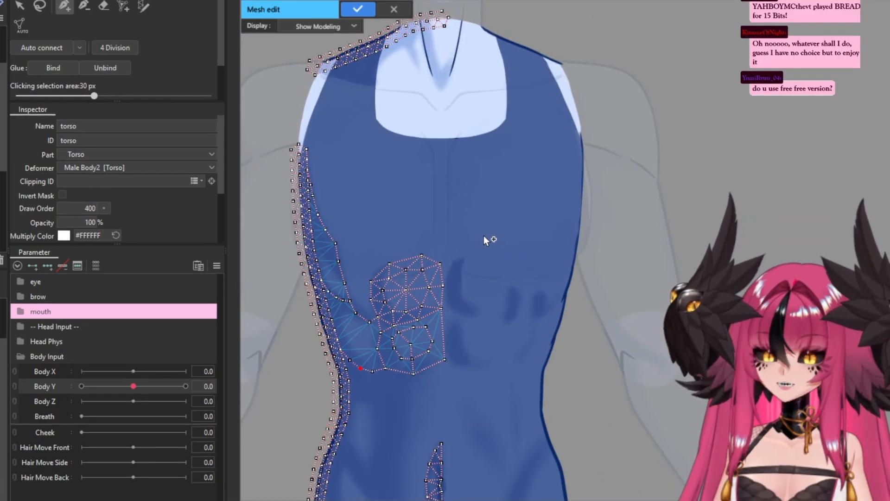
scroll(482, 272, "down", 2)
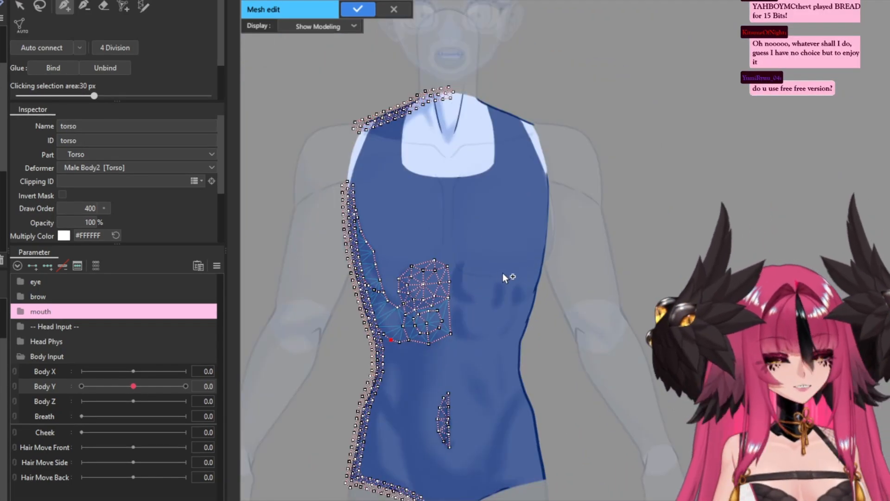
scroll(494, 274, "down", 2)
scroll(312, 160, "up", 4)
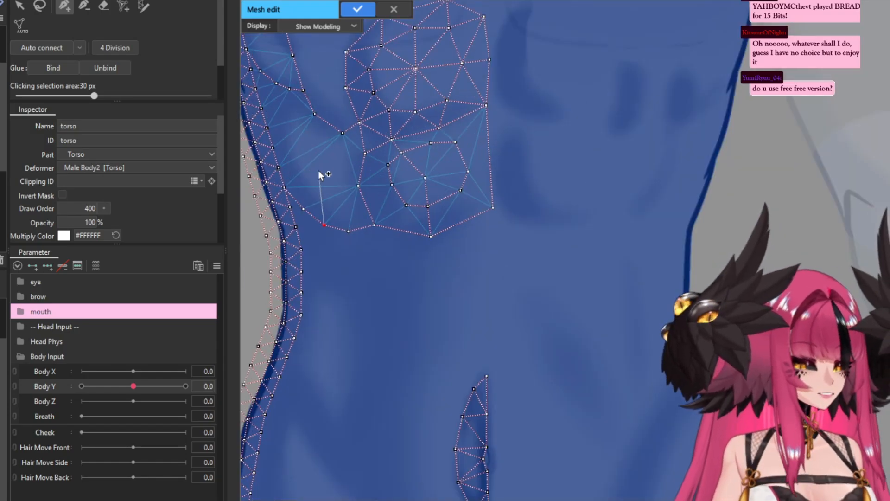
scroll(349, 174, "down", 2)
scroll(400, 204, "down", 3)
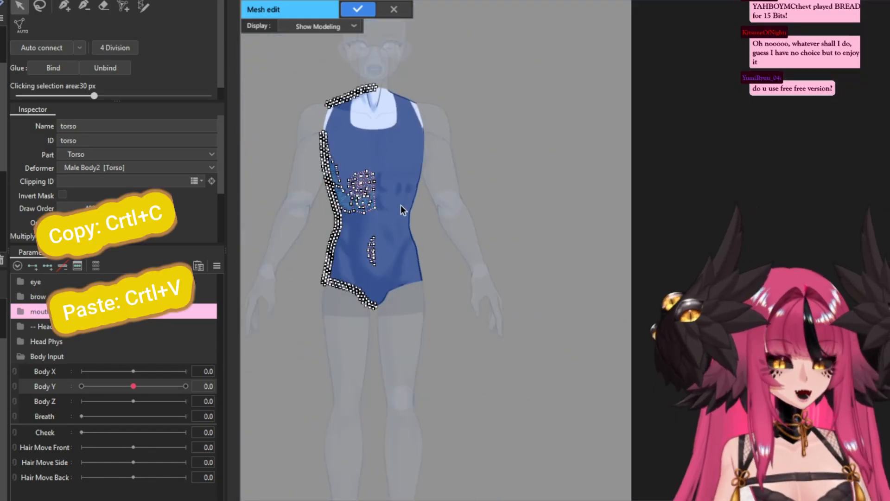
left_click_drag(300, 69, 386, 318)
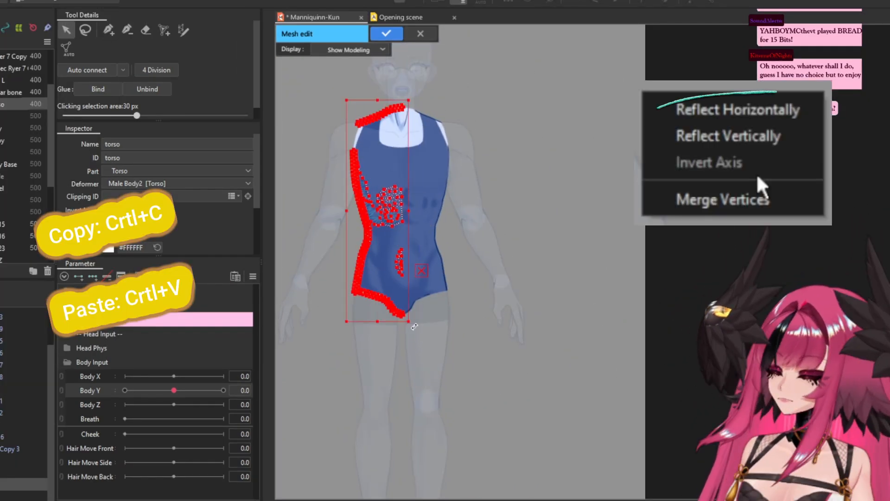
right_click(541, 196)
left_click(563, 199)
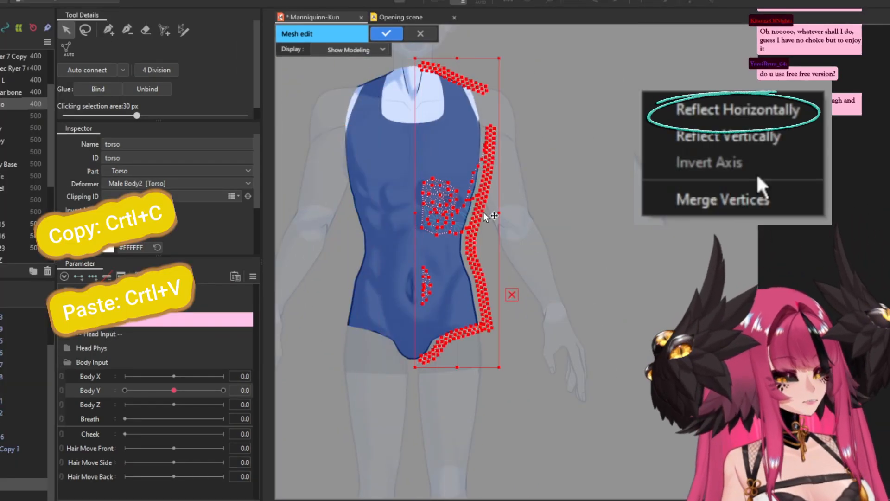
scroll(464, 221, "up", 3)
scroll(464, 221, "down", 3)
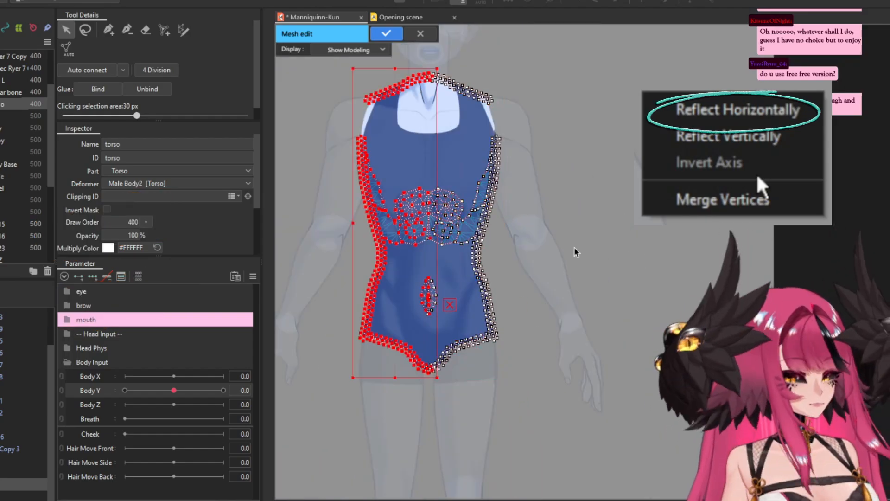
left_click(527, 197)
Merge the overlapping vertices of the two mesh halves along the centre of the neck strip, one row at a time
scroll(397, 145, "up", 5)
left_click(422, 172)
right_click(421, 172)
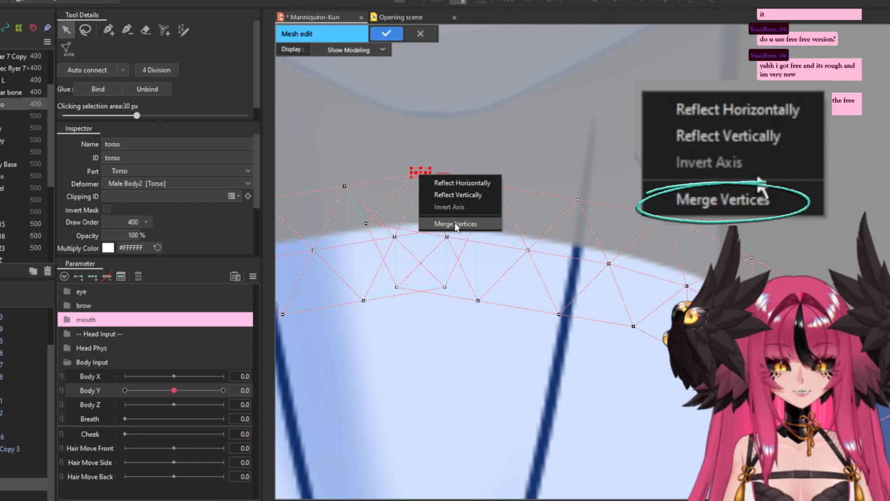
left_click(430, 220)
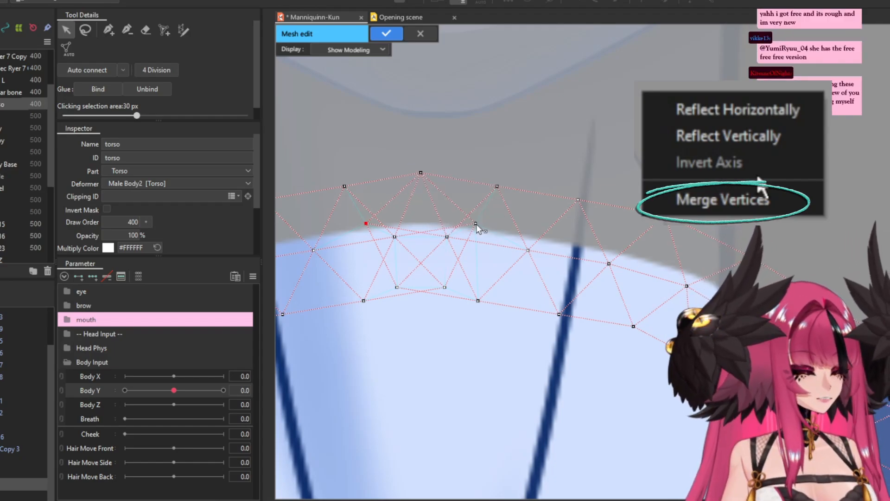
right_click(504, 140)
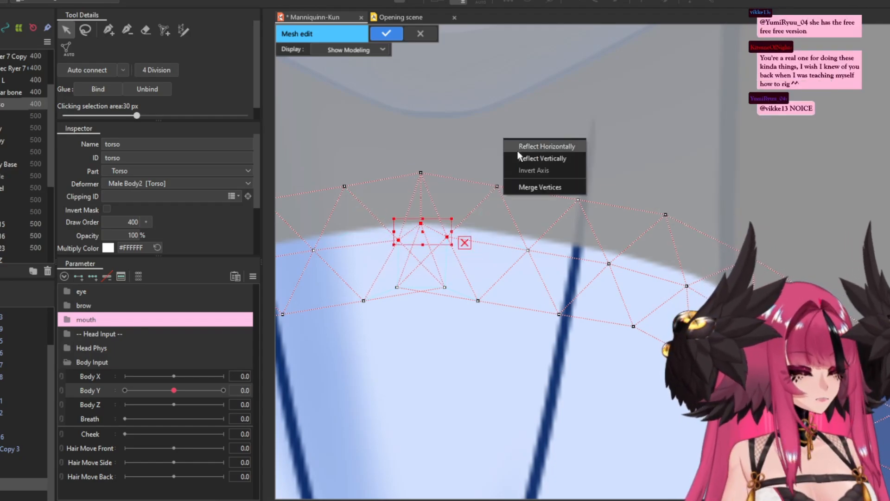
left_click(533, 187)
left_click_drag(447, 309, 423, 296)
right_click(533, 116)
left_click(561, 164)
scroll(413, 209, "down", 3)
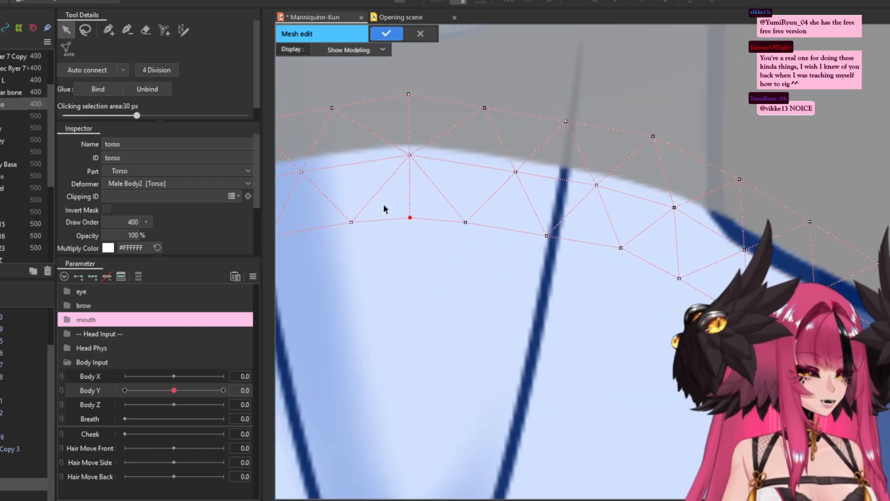
scroll(413, 212, "down", 5)
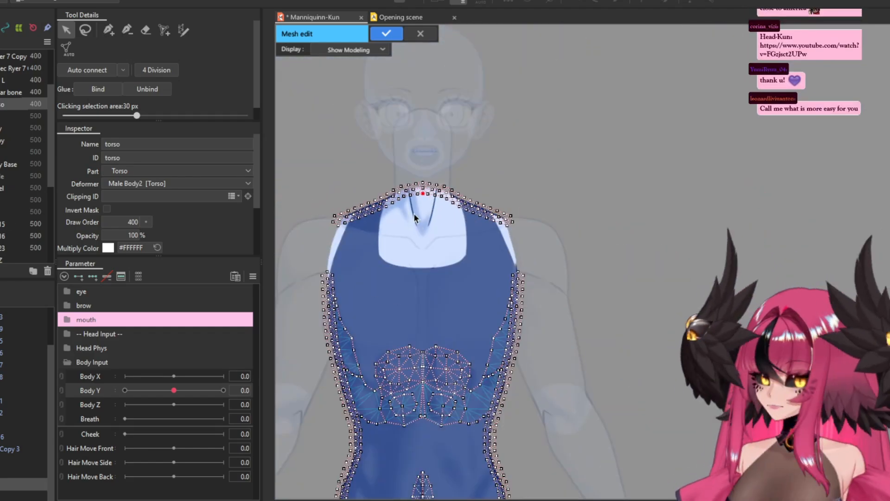
Merge the doubled vertices where the two upper abdominal muscle meshes meet on the centre line
scroll(410, 278, "up", 5)
scroll(407, 287, "up", 3)
left_click_drag(368, 110, 449, 193)
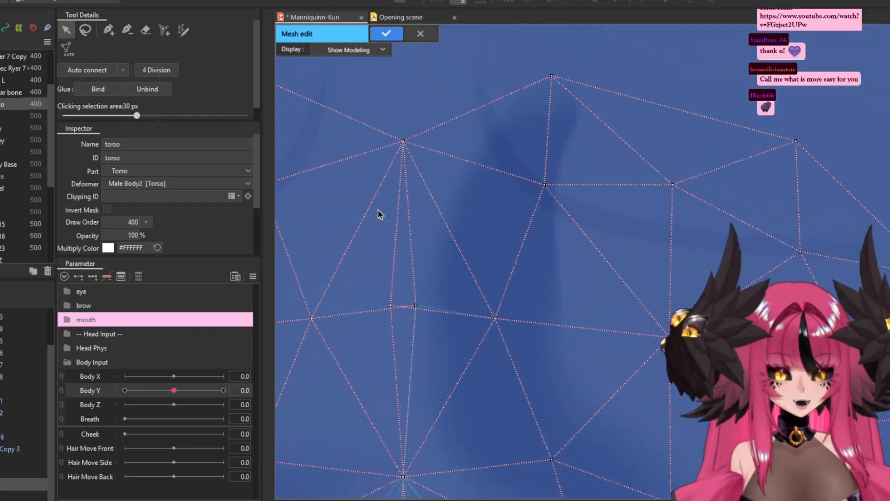
scroll(377, 213, "down", 3)
scroll(397, 234, "up", 3)
right_click(444, 228)
left_click(481, 275)
scroll(384, 346, "down", 5)
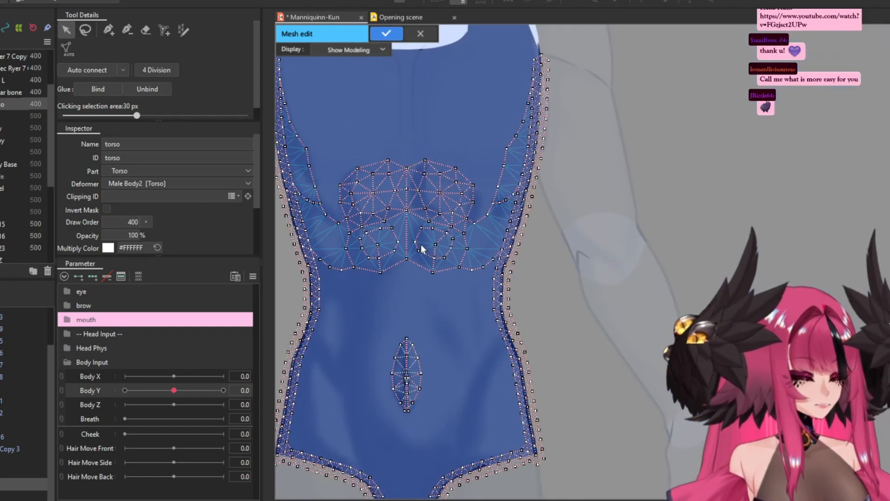
Merge the doubled vertices down the centre line of the navel mesh, including its lower tip
scroll(373, 169, "up", 5)
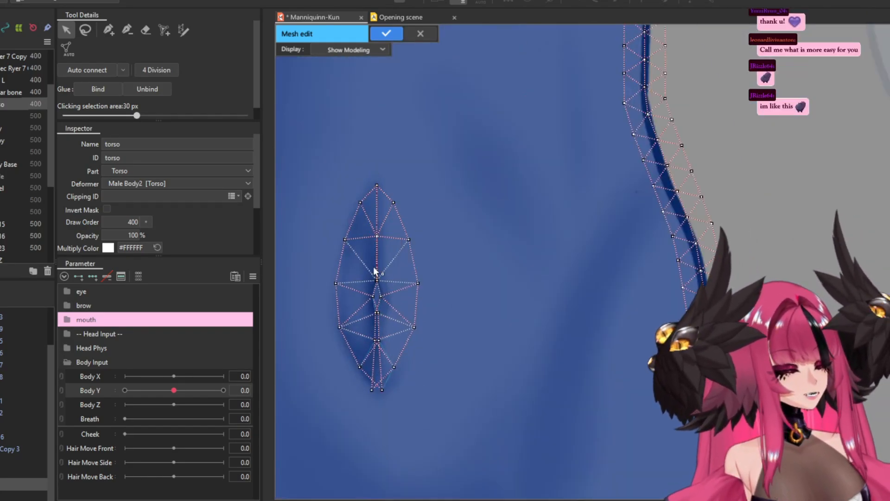
right_click(471, 238)
left_click_drag(366, 266, 382, 354)
left_click(502, 289)
scroll(374, 287, "up", 3)
right_click(461, 278)
left_click(493, 330)
scroll(355, 308, "down", 3)
right_click(363, 210)
right_click(402, 310)
left_click(423, 355)
scroll(438, 308, "up", 3)
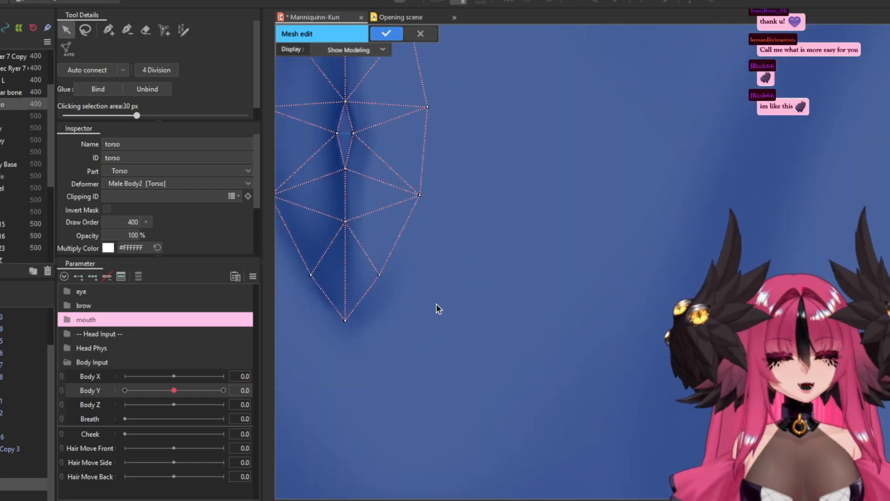
scroll(436, 304, "down", 5)
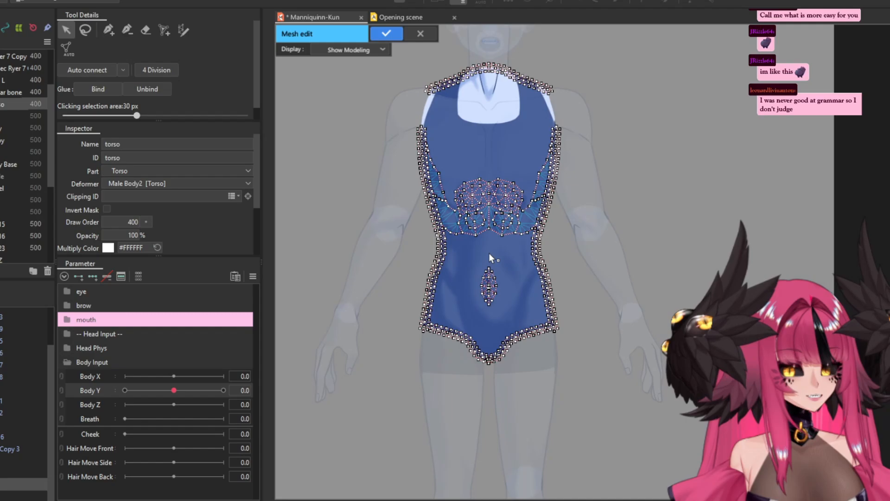
Merge the overlapping pairs of vertices at the centre of the torso's bottom strip, row by row
scroll(488, 307, "up", 5)
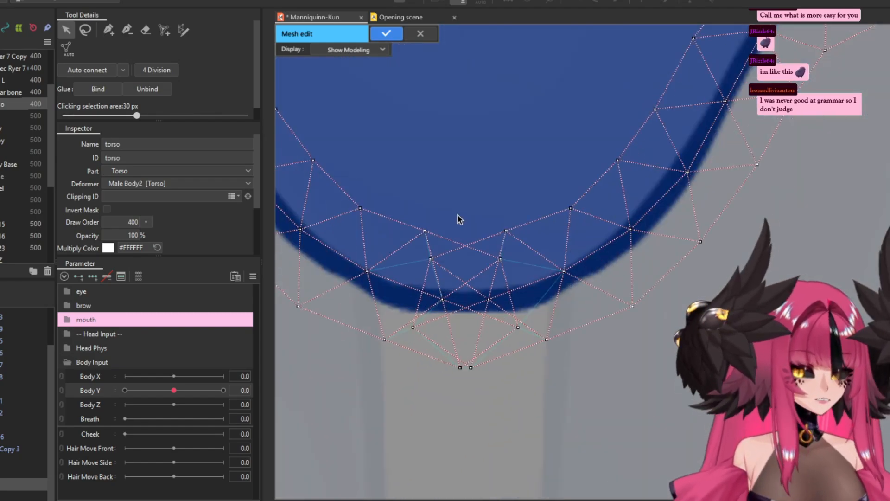
left_click_drag(427, 260, 519, 271)
right_click(519, 270)
left_click(547, 318)
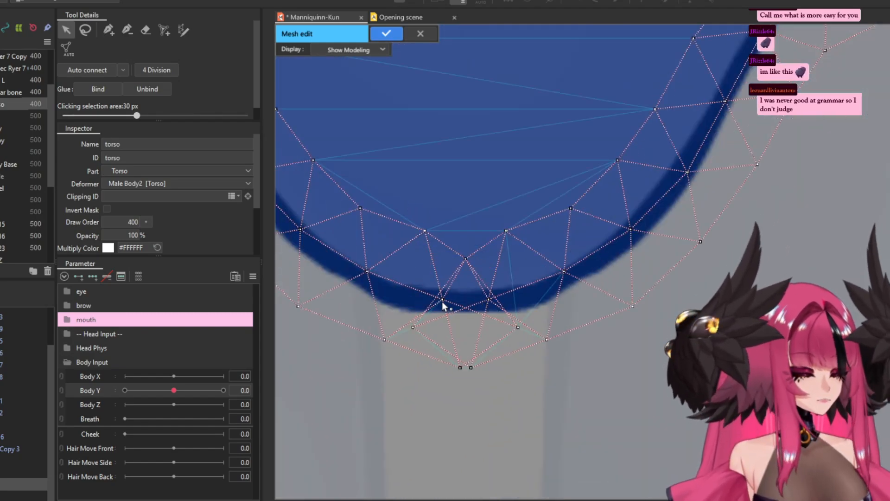
right_click(459, 293)
left_click(468, 335)
left_click_drag(398, 312, 533, 336)
right_click(516, 297)
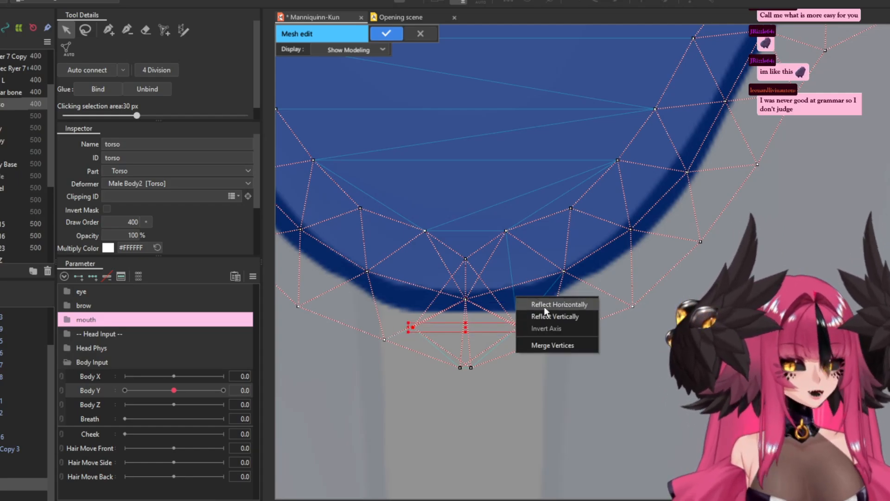
left_click_drag(513, 402, 441, 354)
right_click(533, 378)
left_click(552, 425)
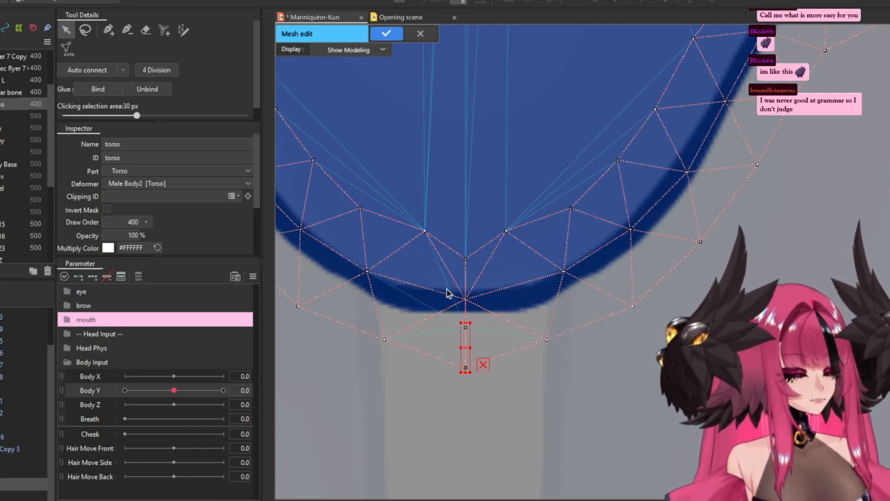
right_click(495, 307)
left_click(526, 413)
Raise the inner centre vertex of the bottom strip and merge it with the neighbouring inner-edge vertex
left_click_drag(470, 256, 471, 239)
left_click(466, 300)
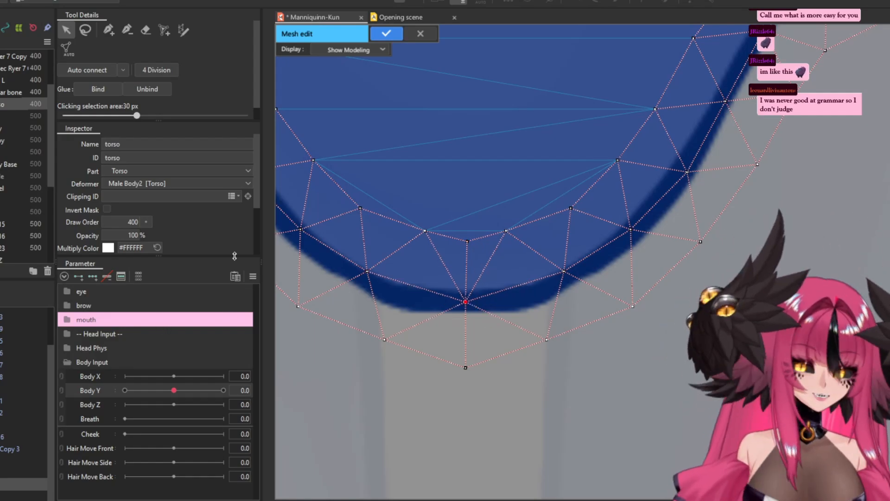
scroll(453, 277, "up", 2)
right_click(491, 276)
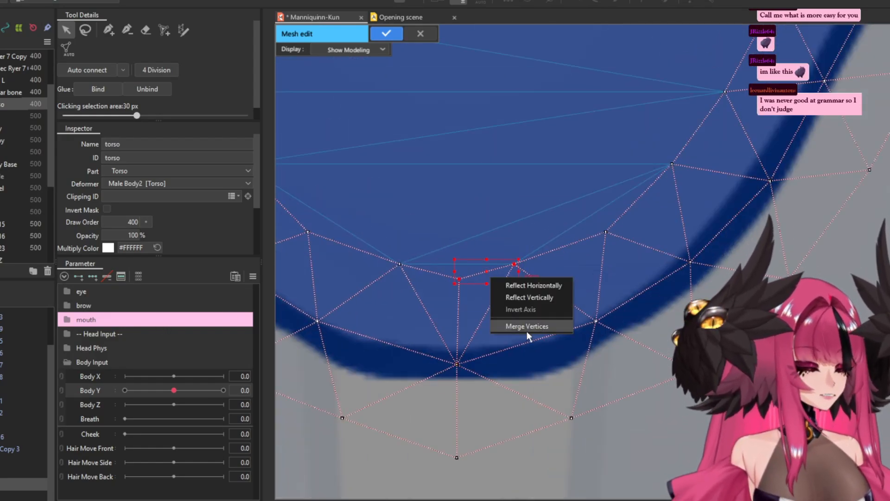
left_click(527, 330)
Add a centre line of vertices from the bottom strip up to the lower tip of the navel mesh
scroll(502, 336, "down", 3)
scroll(519, 349, "up", 2)
key("p")
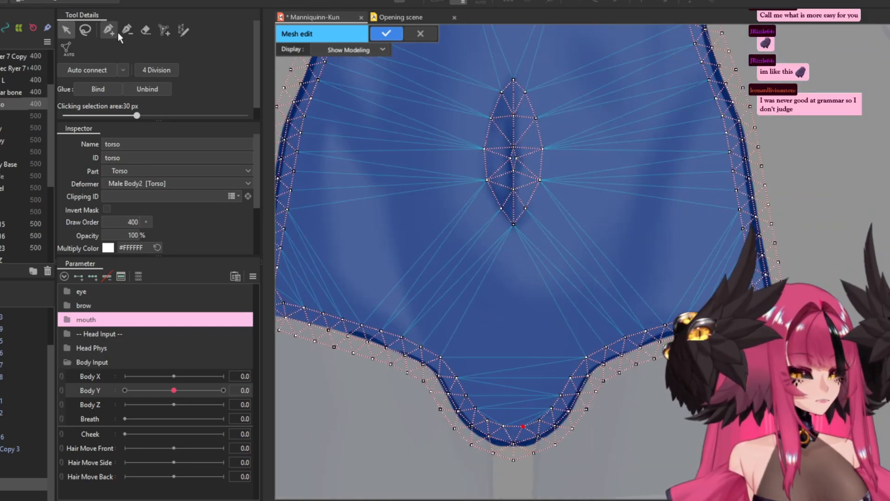
scroll(502, 409, "up", 2)
left_click(514, 303)
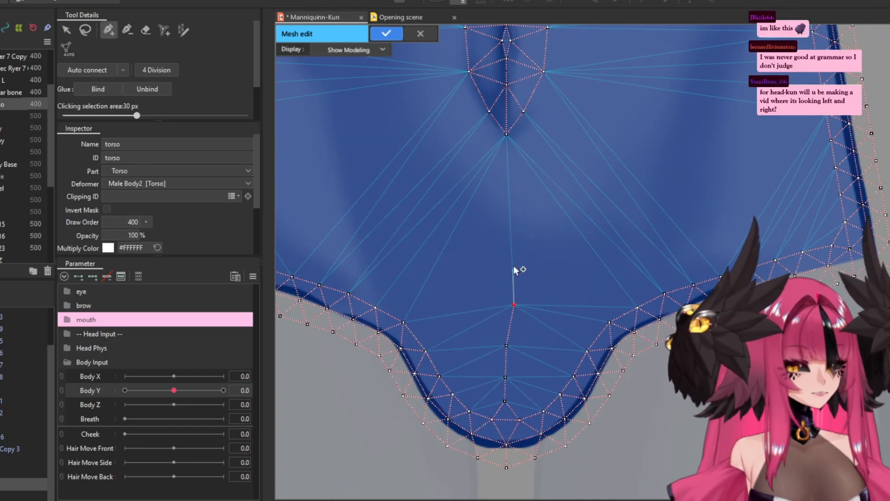
left_click(511, 259)
left_click(510, 189)
left_click(507, 131)
scroll(435, 223, "down", 2)
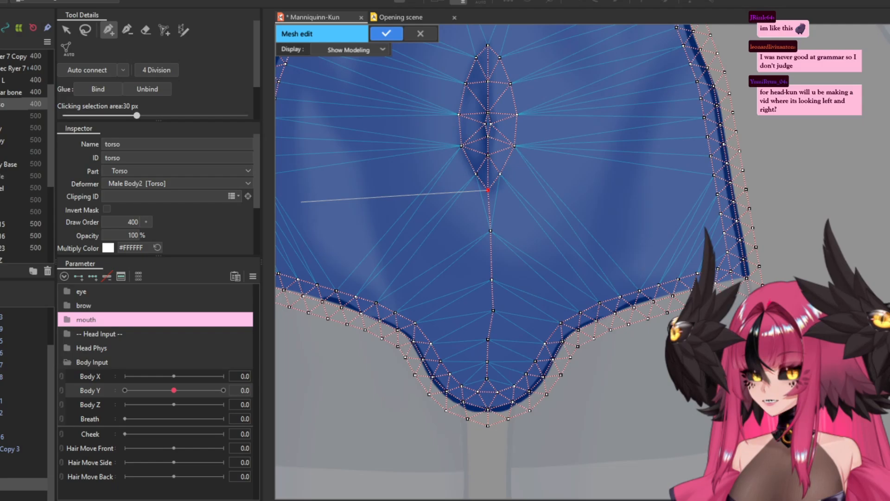
Straighten the vertices of the line below the navel so they align along the torso's centre
left_click(67, 30)
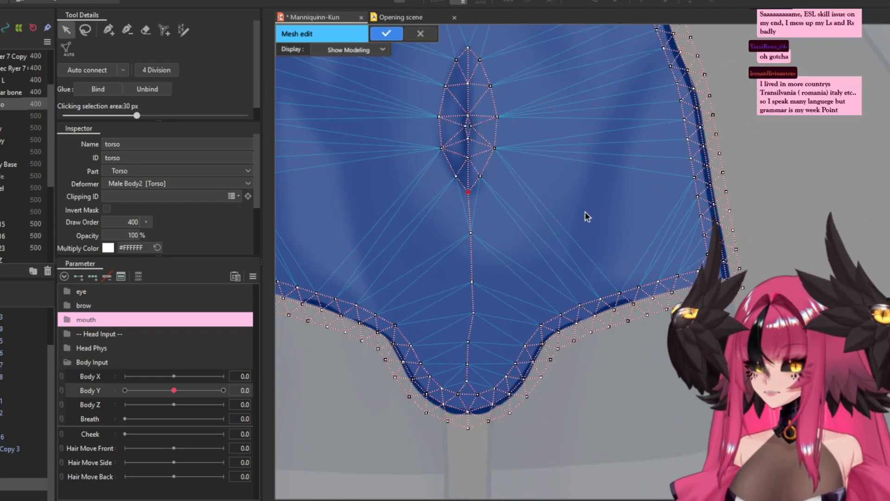
scroll(585, 211, "up", 2)
mouse_move(435, 347)
left_mouse_down()
mouse_move(430, 292)
mouse_move(428, 337)
left_mouse_up()
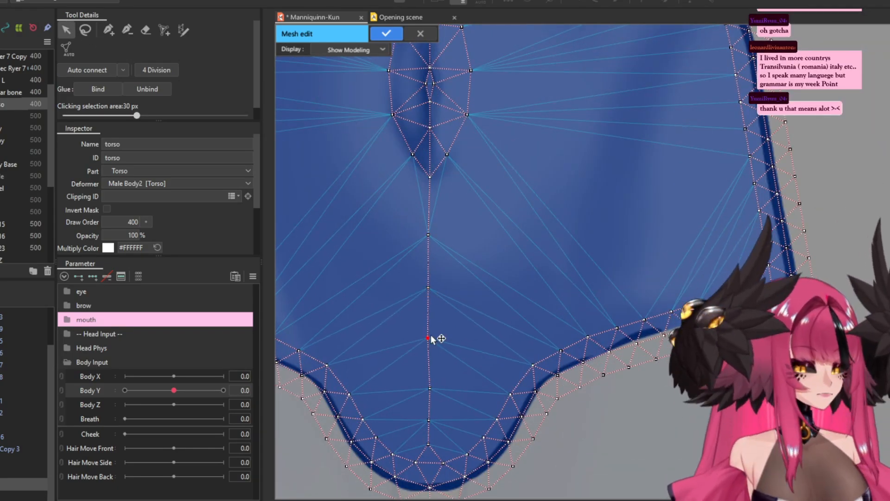
Add a vertex on the centre edge between the two lower abdominal muscle meshes
scroll(434, 162, "up", 5)
key("p")
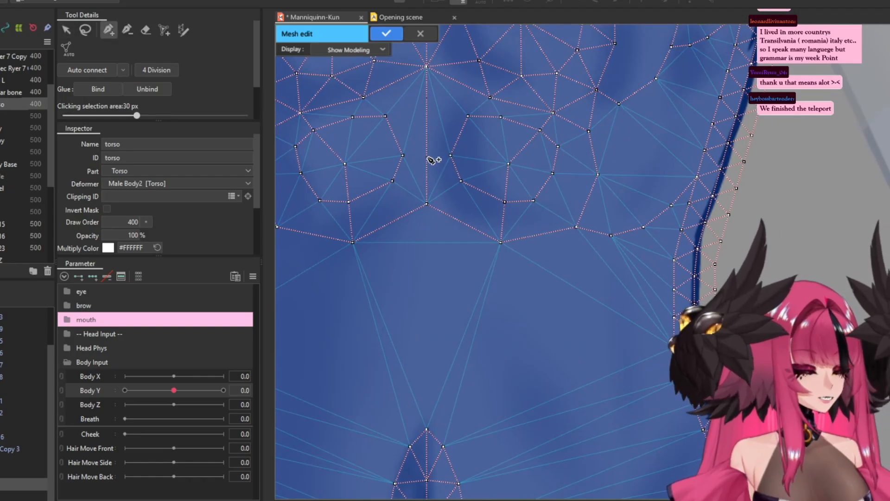
left_click(427, 113)
scroll(427, 91, "down", 5)
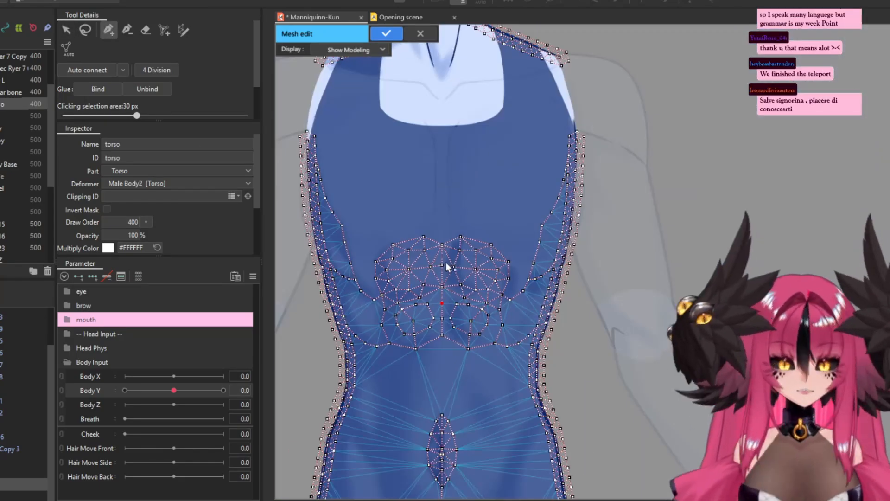
Add outer and inner rows of vertices along the left armhole, linking the shoulder strip to the torso's side strip
scroll(305, 198, "up", 4)
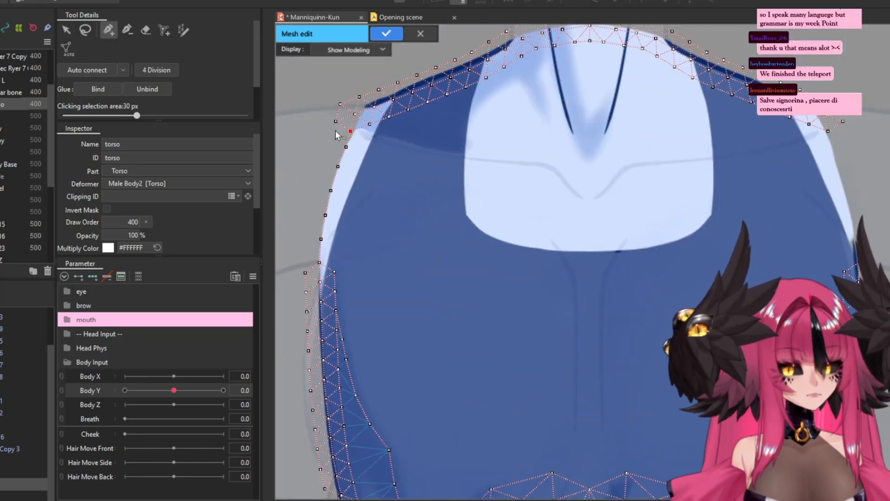
left_click(323, 148)
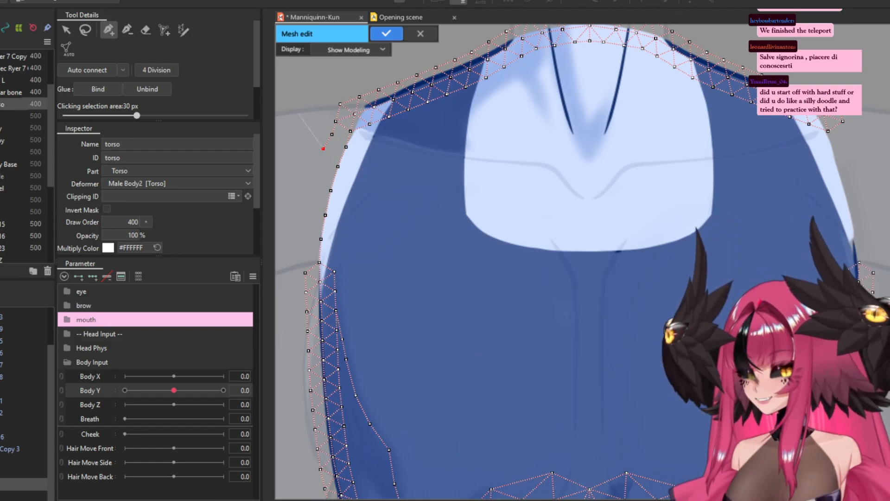
left_click_drag(503, 302, 542, 293)
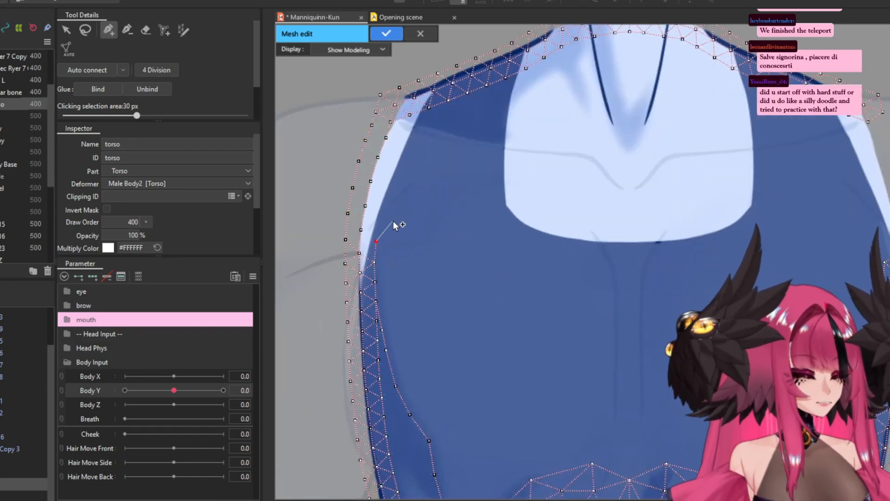
left_click(378, 219)
left_click(384, 197)
scroll(423, 107, "down", 3)
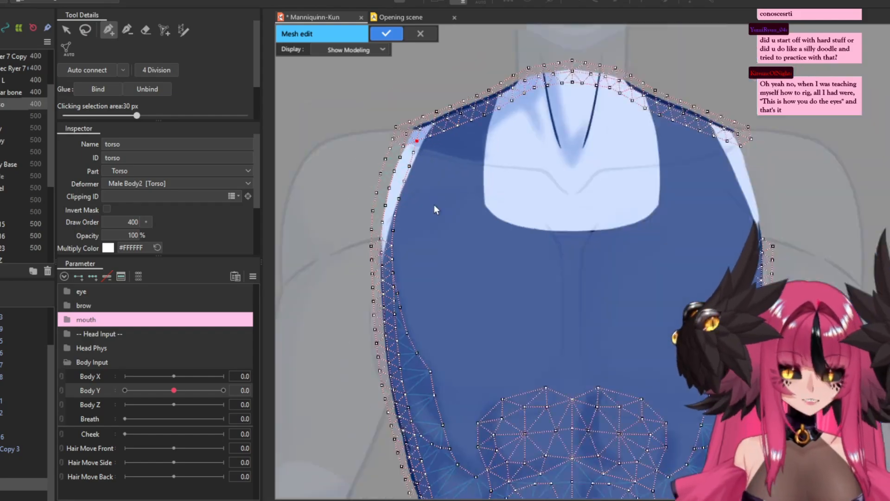
Add matching outer, middle and inner rows of vertices along the right armhole, linking the shoulder strip to the side strip
scroll(318, 179, "up", 3)
scroll(433, 184, "up", 2)
scroll(433, 185, "up", 2)
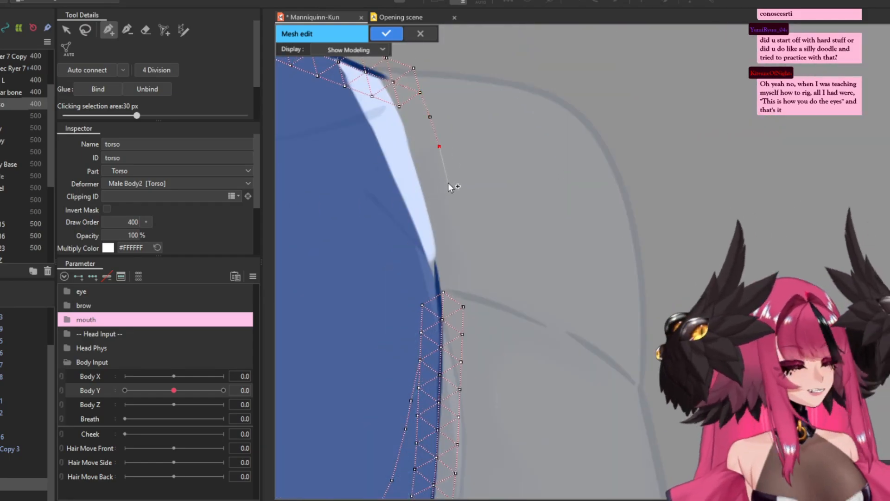
left_click(399, 106)
left_click(385, 123)
left_click(397, 153)
left_click(408, 188)
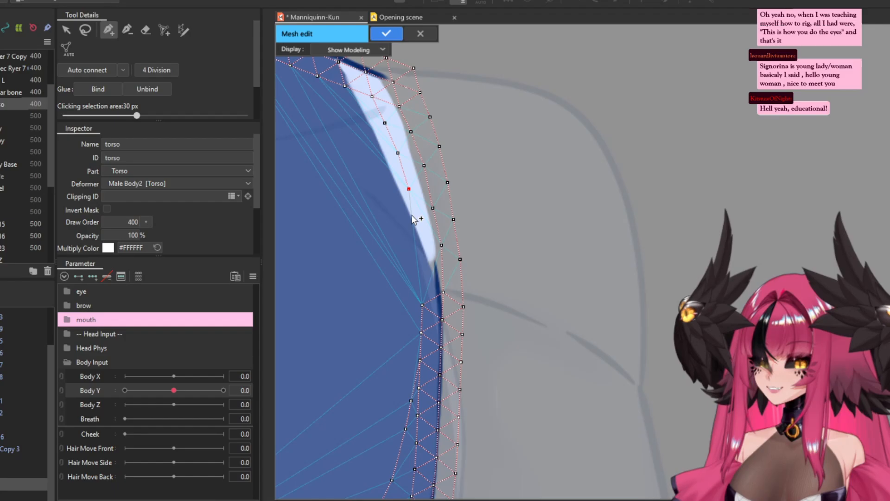
left_click(422, 305)
scroll(552, 234, "down", 3)
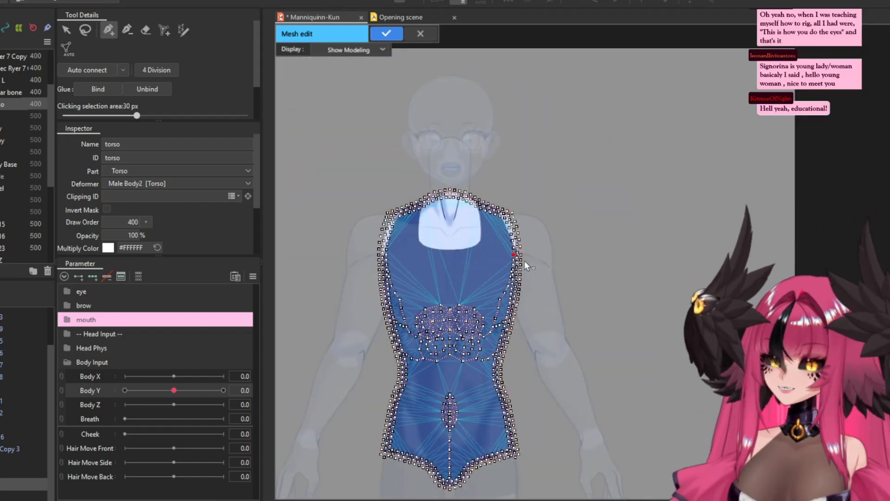
Add a centre line of vertices from the middle of the neckline strip down to the upper abdominal muscle mesh
scroll(439, 264, "down", 2)
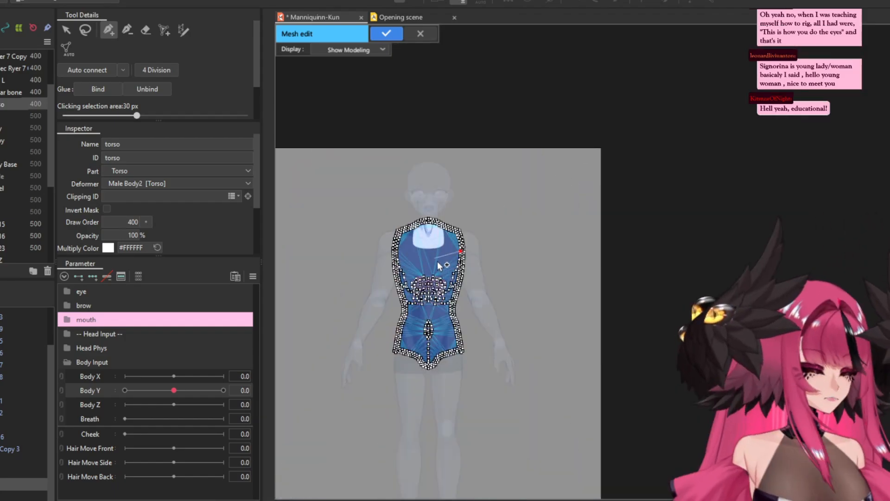
scroll(437, 263, "up", 3)
scroll(417, 286, "up", 1)
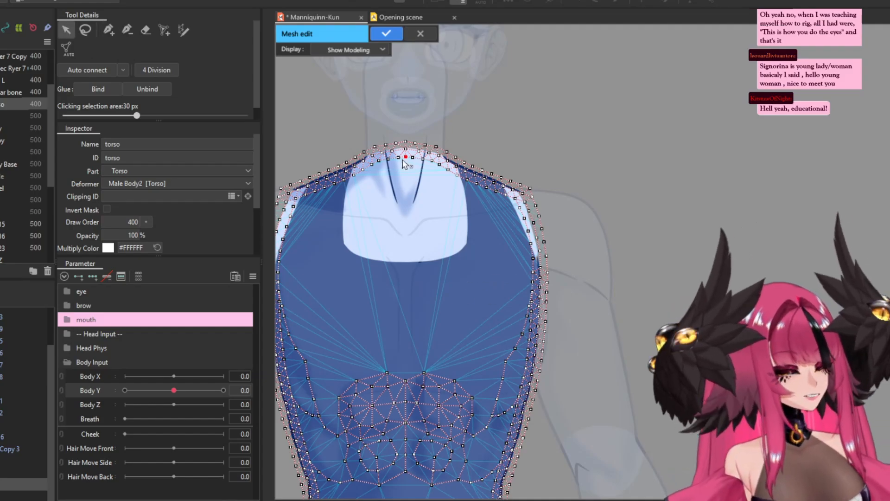
left_click(405, 218)
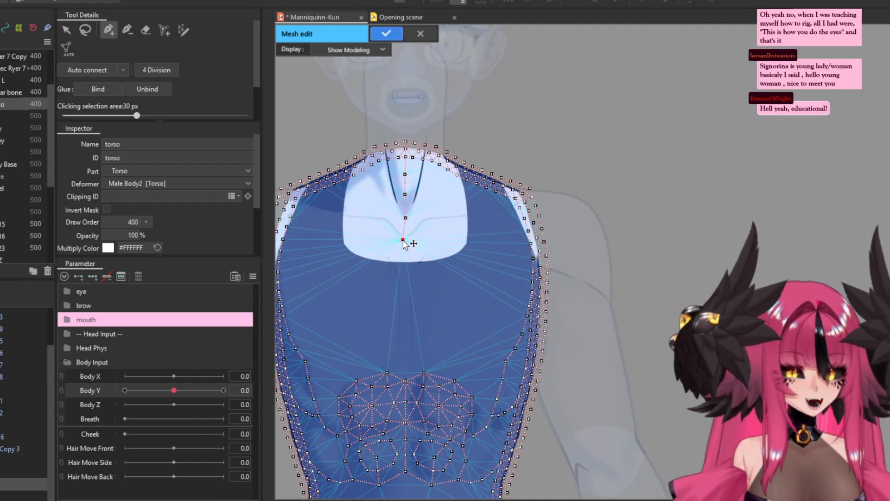
left_click(403, 239)
left_click(404, 265)
scroll(405, 370, "up", 2)
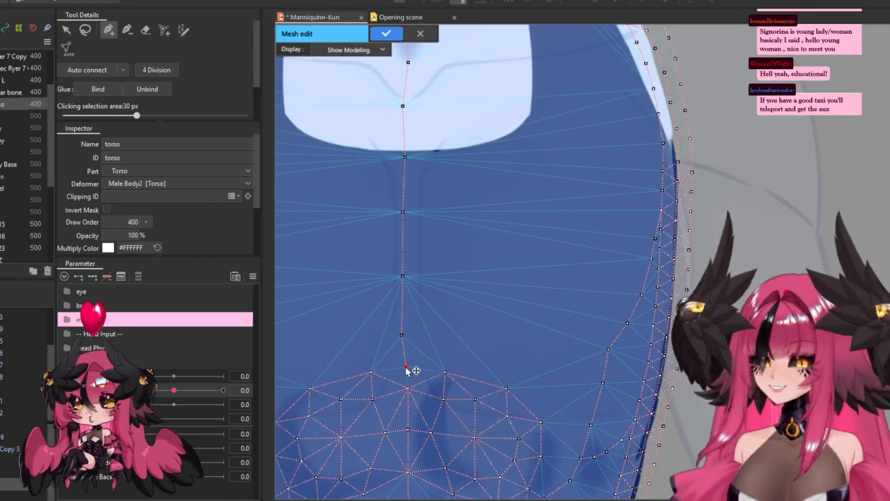
left_click(405, 371)
scroll(302, 320, "down", 2)
Straighten the chest's centre line by narrowing its selected vertices horizontally onto the torso's centre
left_click(68, 31)
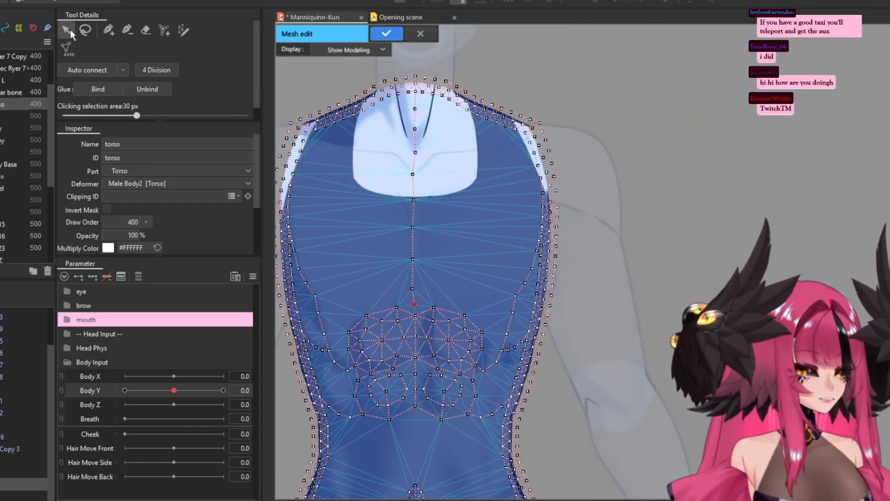
left_click_drag(440, 301, 392, 103)
scroll(425, 227, "up", 2)
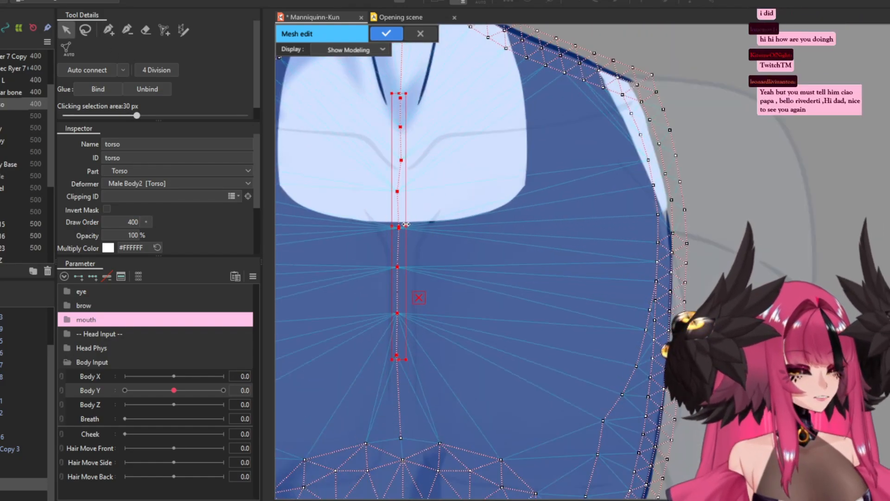
scroll(404, 228, "up", 2)
scroll(403, 231, "down", 3)
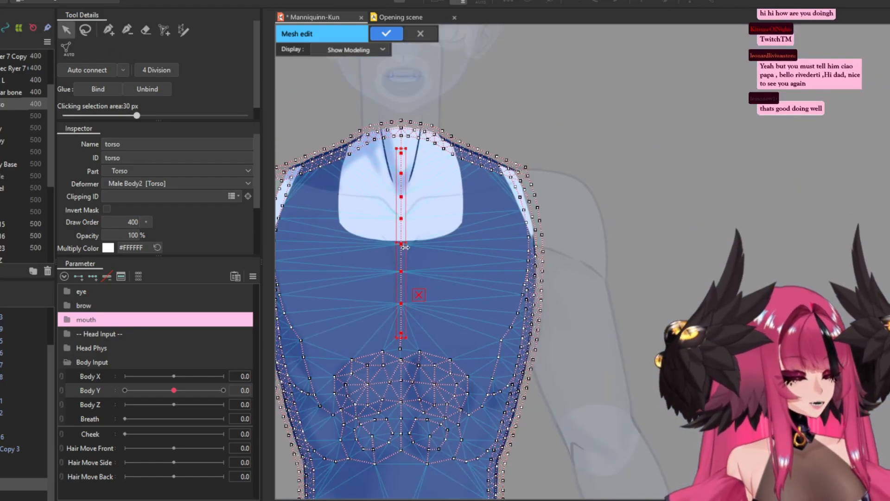
Extend a centre line of vertices from the upper tip of the navel mesh to the lowest centre vertex of the abdominal muscles
scroll(405, 287, "up", 2)
scroll(405, 286, "up", 1)
left_click(108, 32)
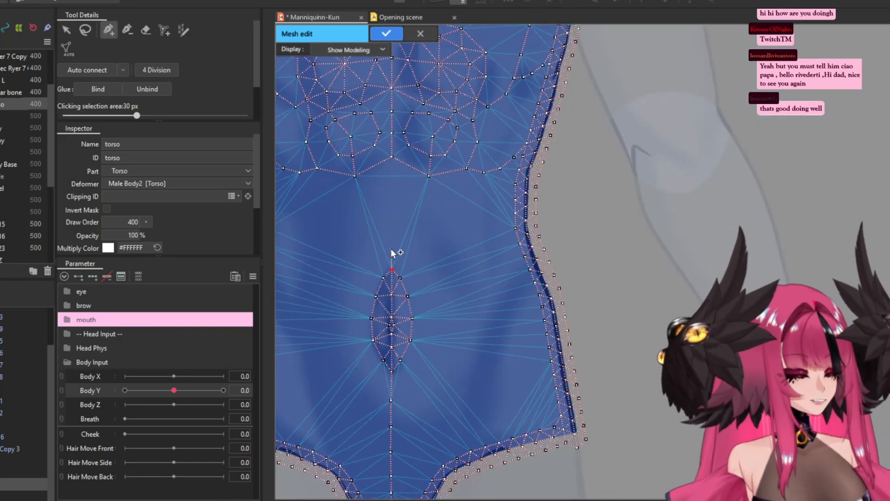
left_click(391, 248)
left_click(390, 223)
left_click(391, 192)
left_click(391, 156)
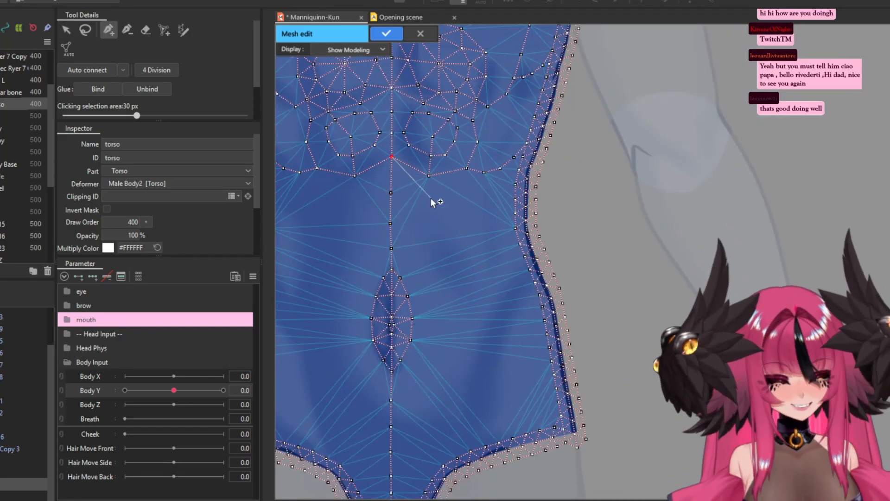
scroll(550, 283, "down", 3)
left_click(66, 30)
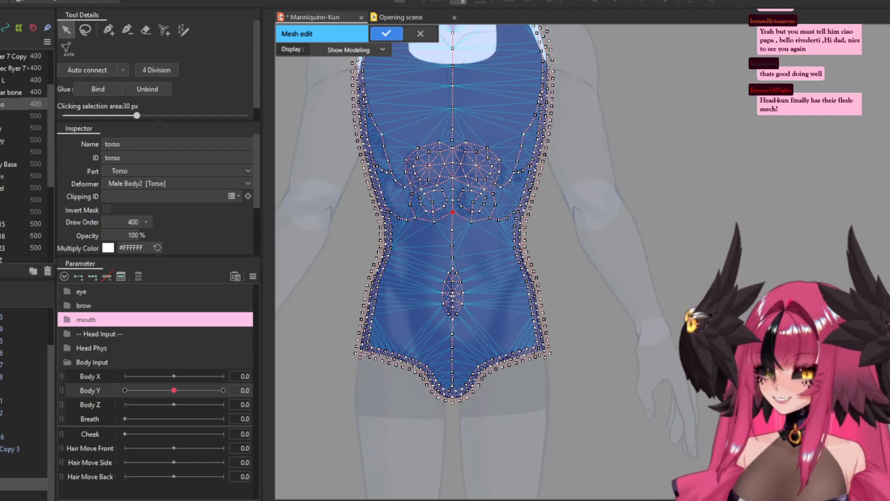
Trace the left neck line with vertices from the neckline strip down to the centre line below the throat
scroll(441, 240, "down", 3)
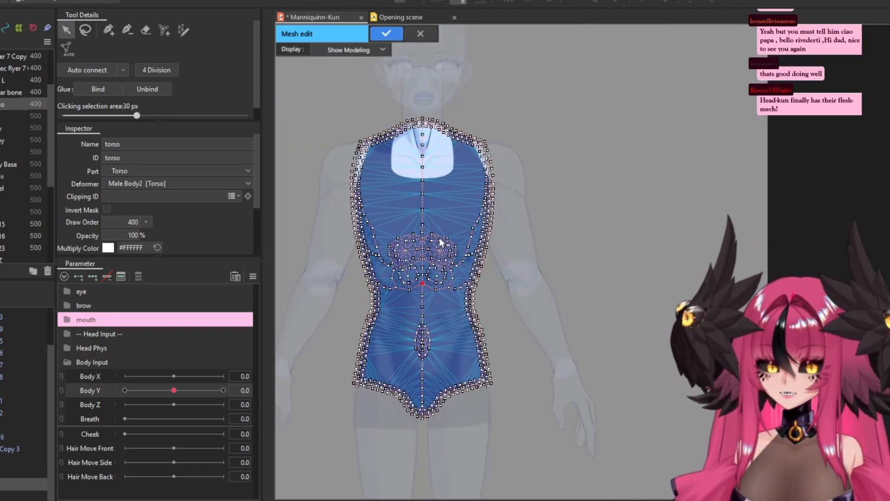
scroll(447, 169, "up", 3)
scroll(418, 198, "up", 2)
scroll(301, 138, "down", 1)
key("p")
scroll(388, 162, "up", 1)
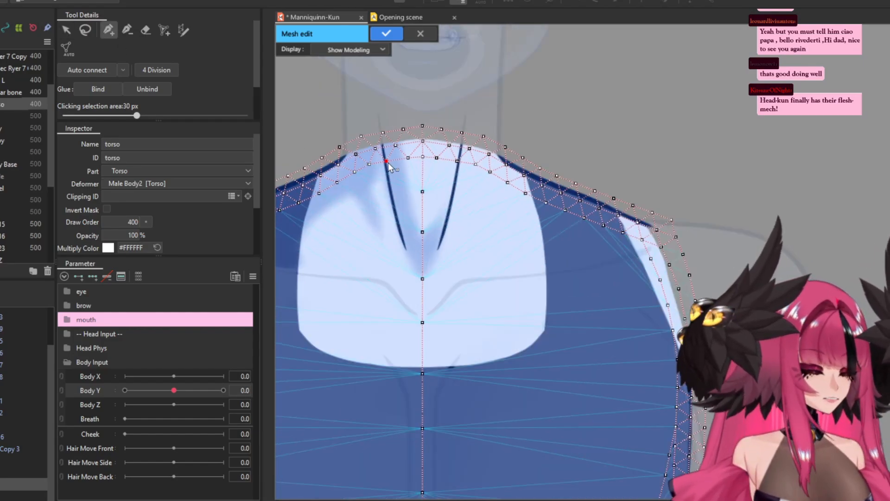
scroll(402, 237, "up", 2)
scroll(403, 213, "up", 1)
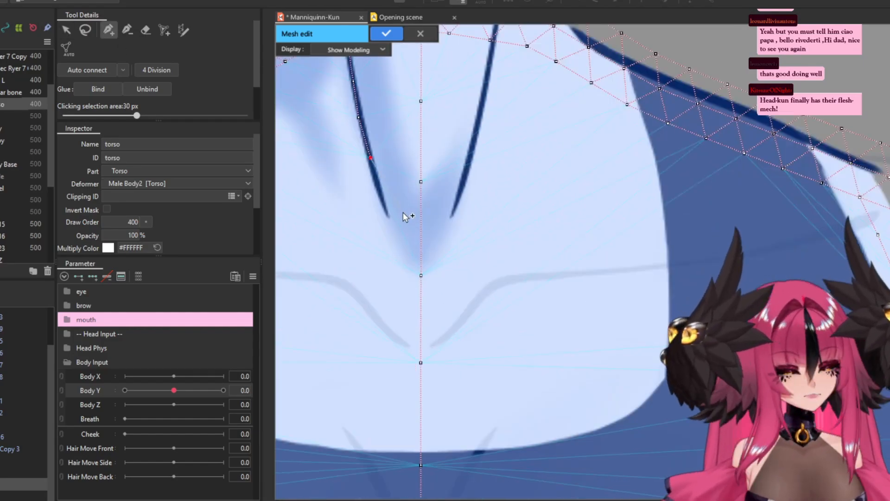
left_click(400, 245)
left_click(420, 276)
Trace the right neck line with mirrored vertices from the centre line back up to the neckline strip
left_click(439, 244)
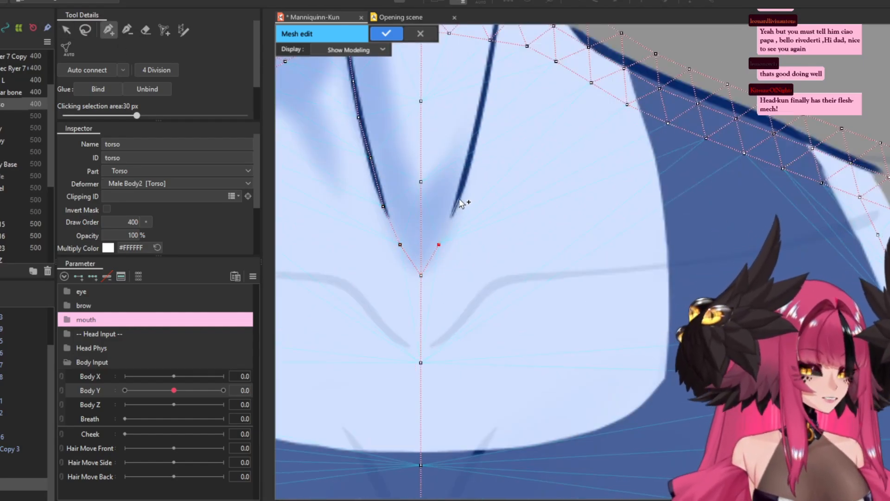
left_click(459, 198)
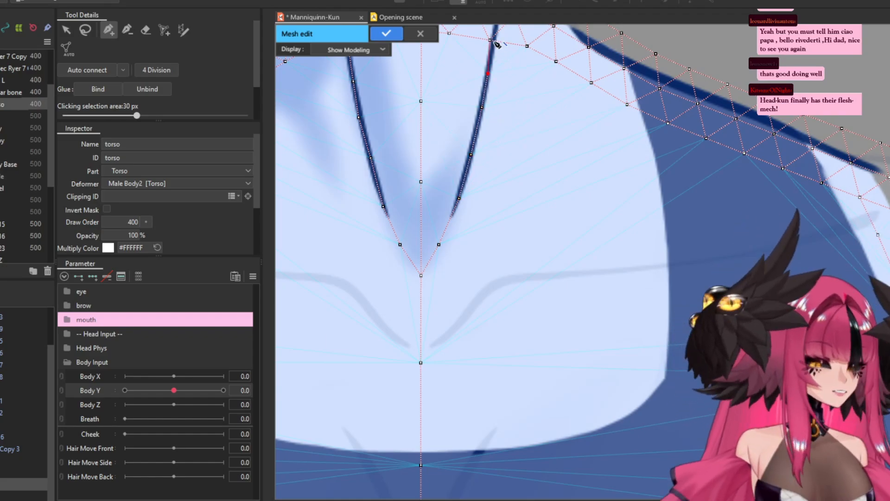
scroll(527, 134, "down", 6)
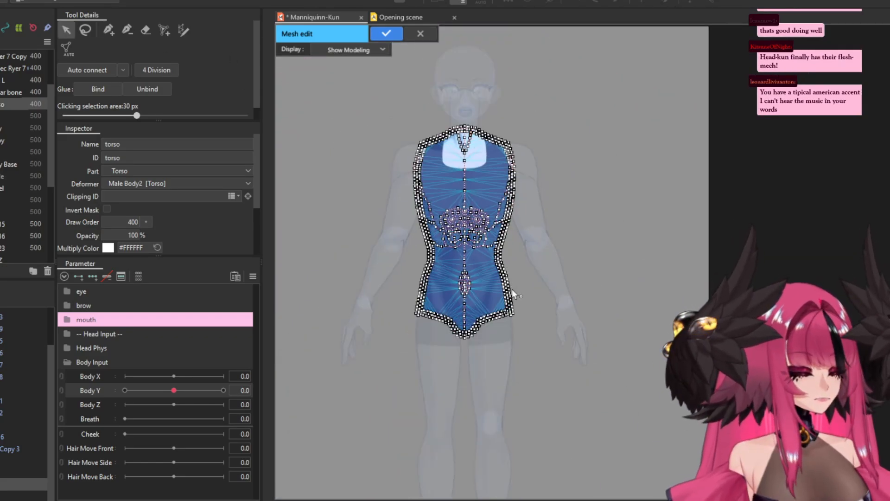
Add a line of vertices along the left hip crease, from the bottom strip's inner edge up to the waist's side strip
scroll(512, 290, "up", 3)
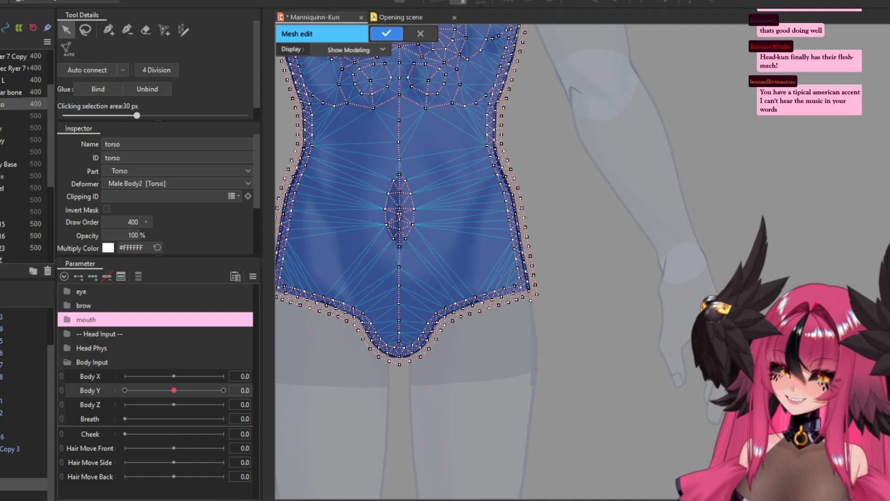
scroll(486, 341, "up", 2)
key("p")
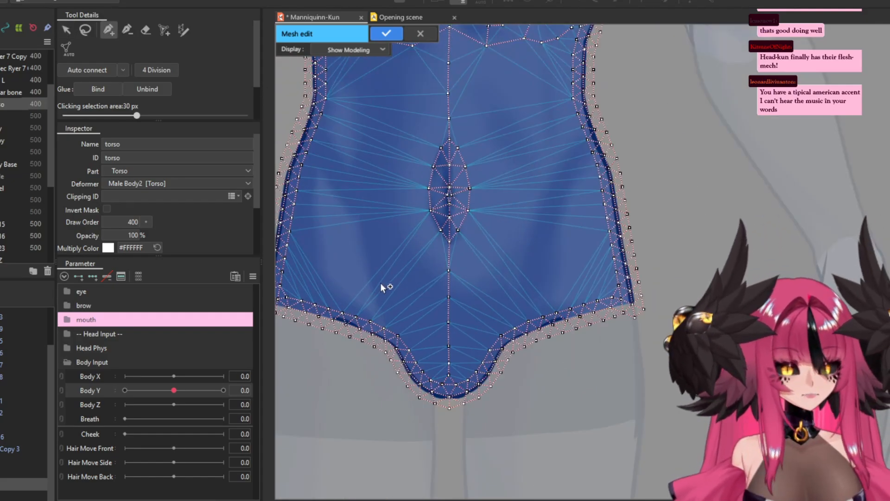
scroll(329, 263, "up", 2)
left_click(416, 342)
left_click(407, 315)
left_click(399, 283)
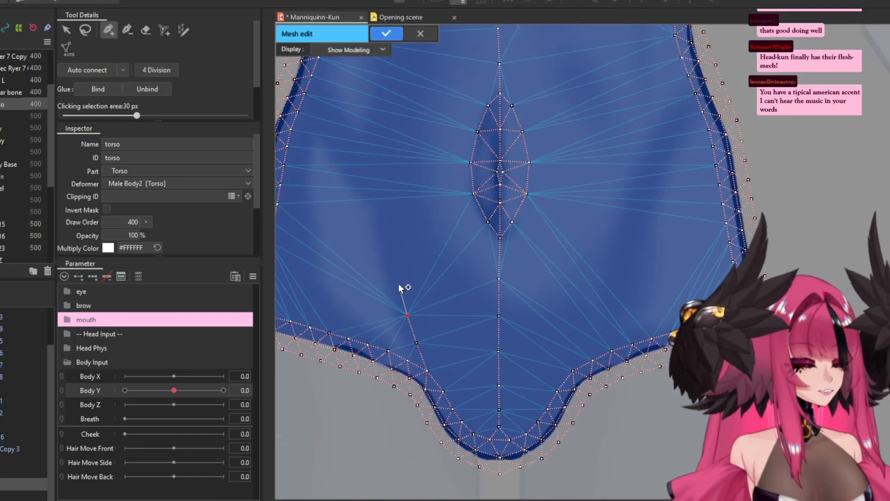
left_click(391, 251)
left_click(383, 222)
left_click(354, 150)
scroll(360, 225, "up", 2)
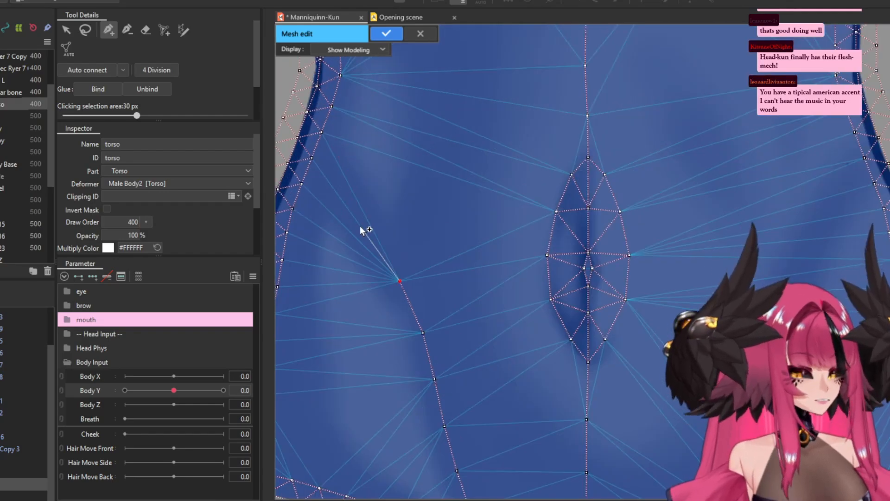
left_click(321, 154)
scroll(325, 144, "down", 2)
left_click(323, 137)
scroll(325, 140, "down", 2)
Add a matching line of vertices along the right hip crease, from the bottom strip's inner edge up to the waist's side strip
scroll(412, 230, "up", 3)
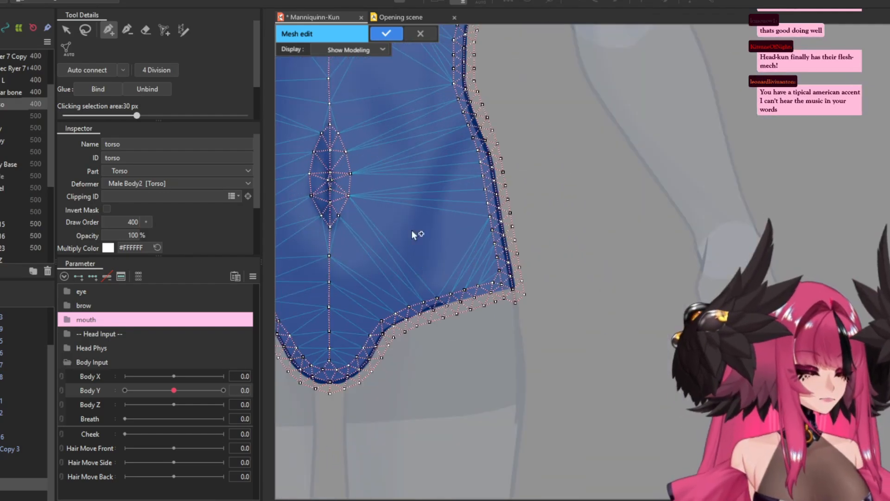
scroll(394, 287, "down", 1)
left_click(392, 326)
scroll(394, 301, "up", 2)
left_click(397, 303)
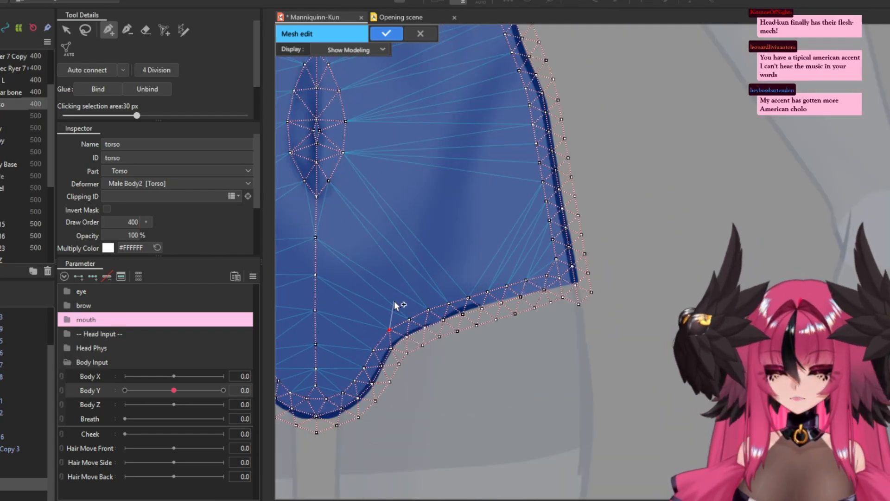
left_click(407, 279)
left_click(424, 245)
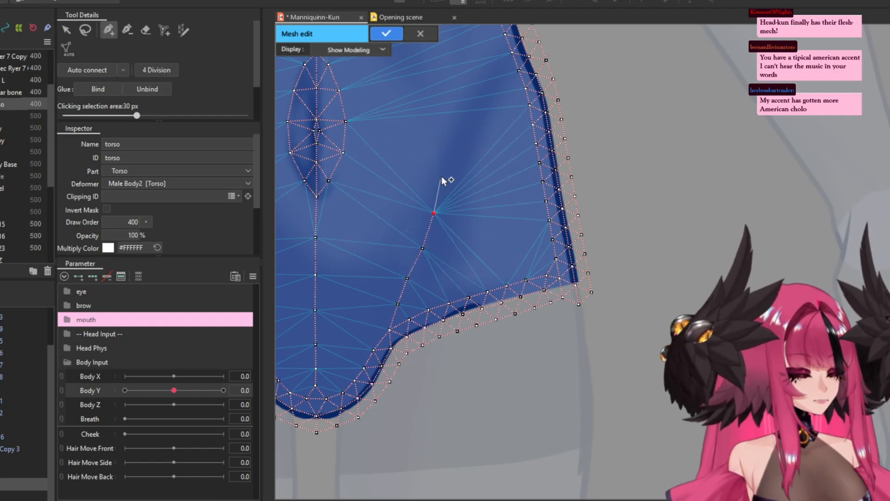
left_click(445, 177)
left_click(472, 109)
scroll(458, 194, "down", 1)
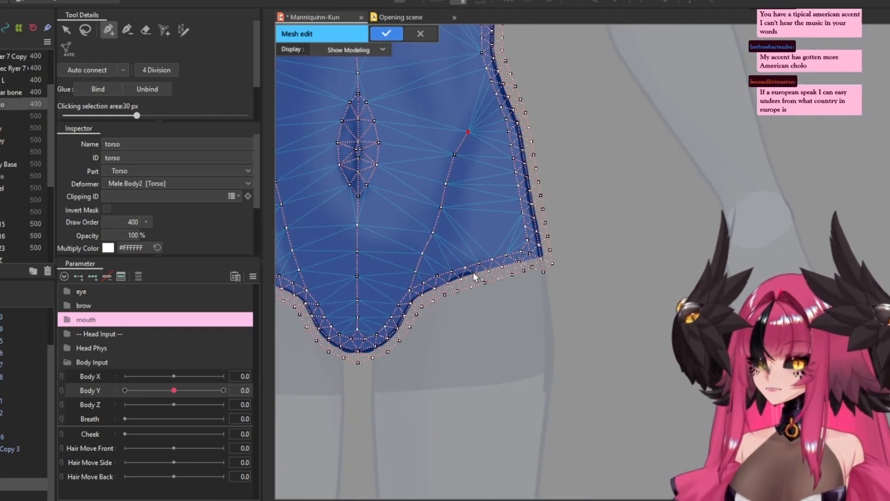
scroll(472, 145, "up", 3)
scroll(490, 117, "down", 5)
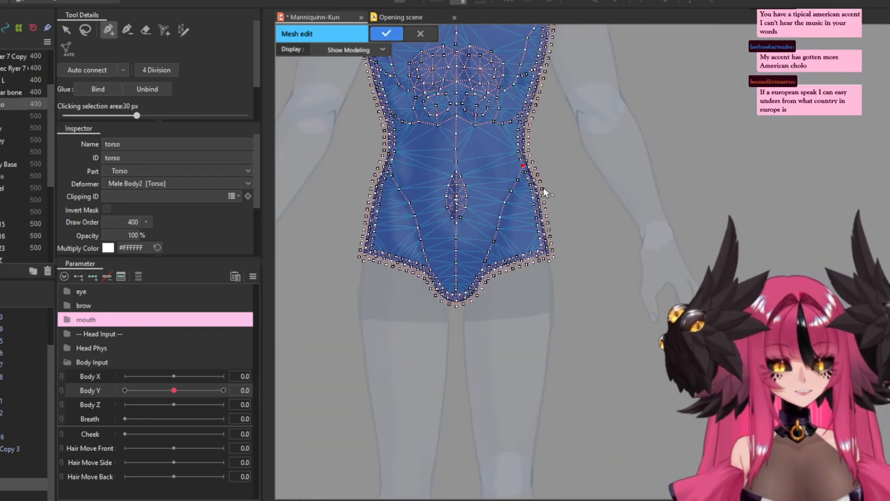
Straighten the centre-line vertices between the navel and the abdominal muscles by narrowing their selection horizontally
scroll(491, 101, "down", 2)
scroll(466, 147, "up", 5)
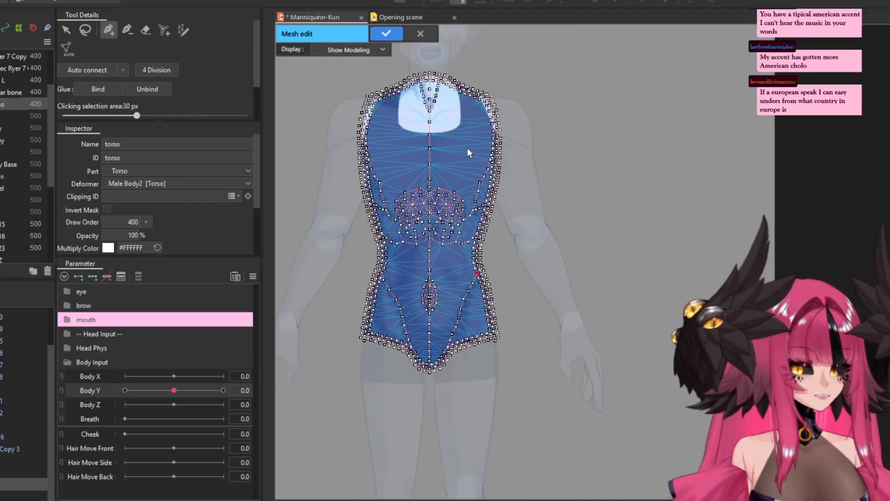
key("v")
scroll(434, 285, "down", 3)
scroll(389, 146, "up", 5)
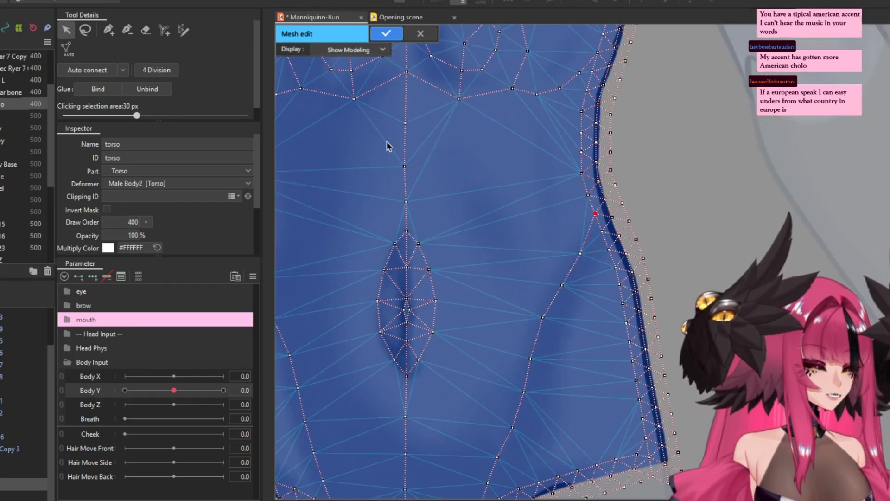
left_click_drag(395, 122, 412, 168)
scroll(401, 145, "up", 3)
scroll(419, 311, "down", 3)
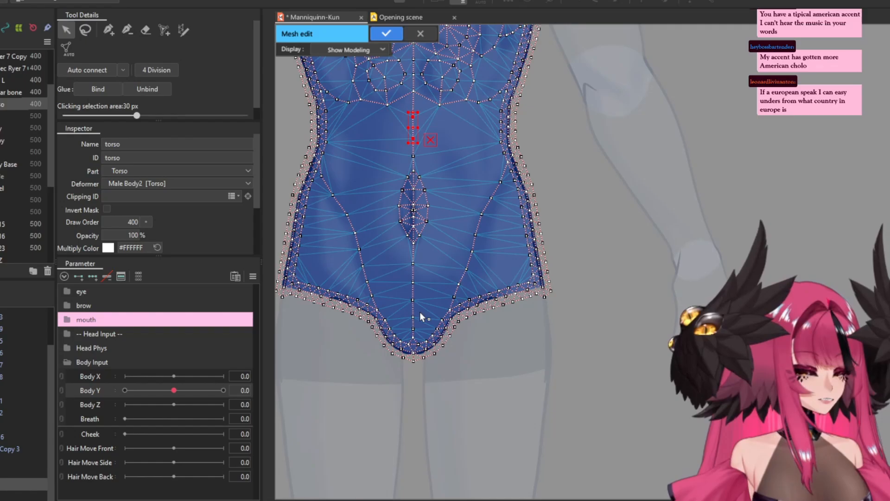
Apply the torso mesh edit and inspect the mesh over the whole figure and around the neck
key("Return")
scroll(447, 242, "down", 2)
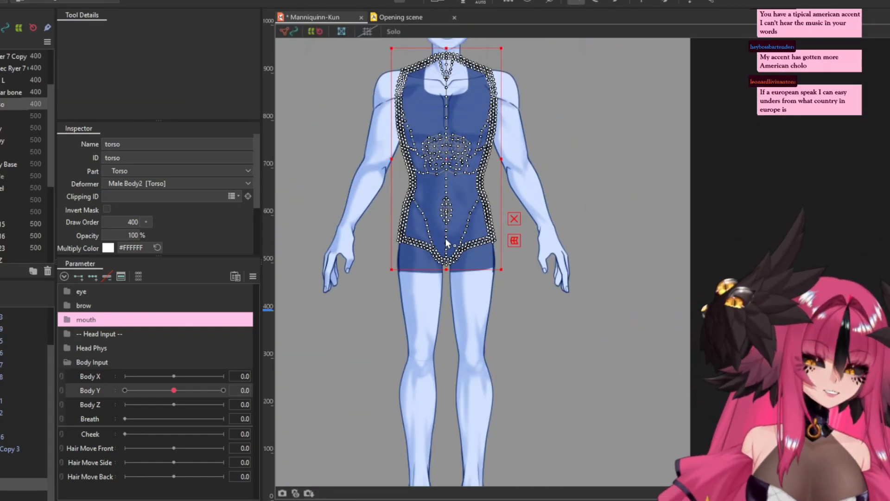
scroll(569, 315, "down", 2)
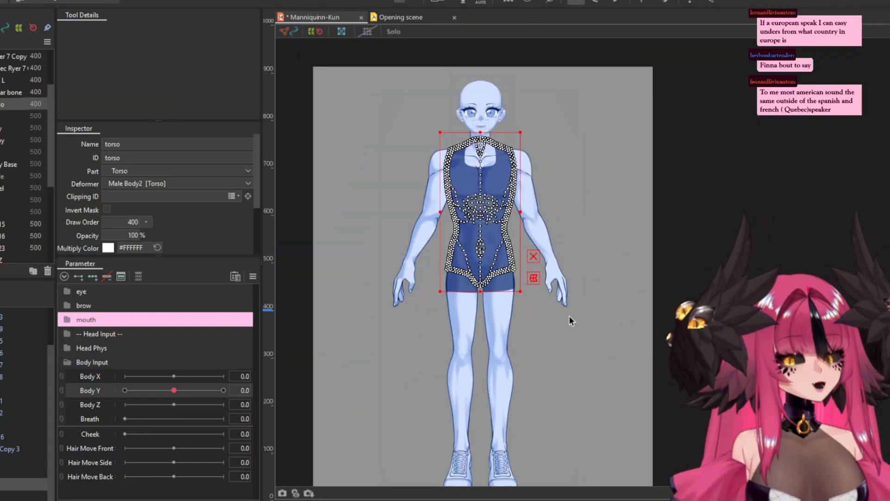
scroll(569, 215, "up", 2)
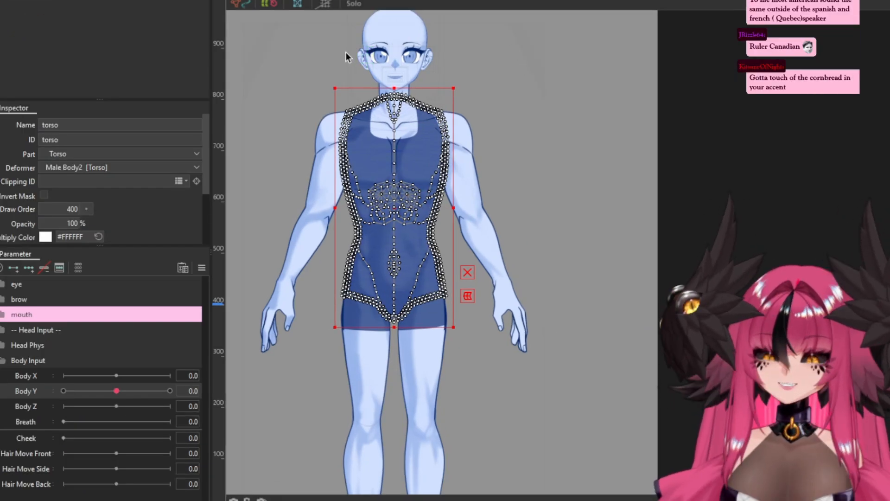
scroll(350, 60, "up", 5)
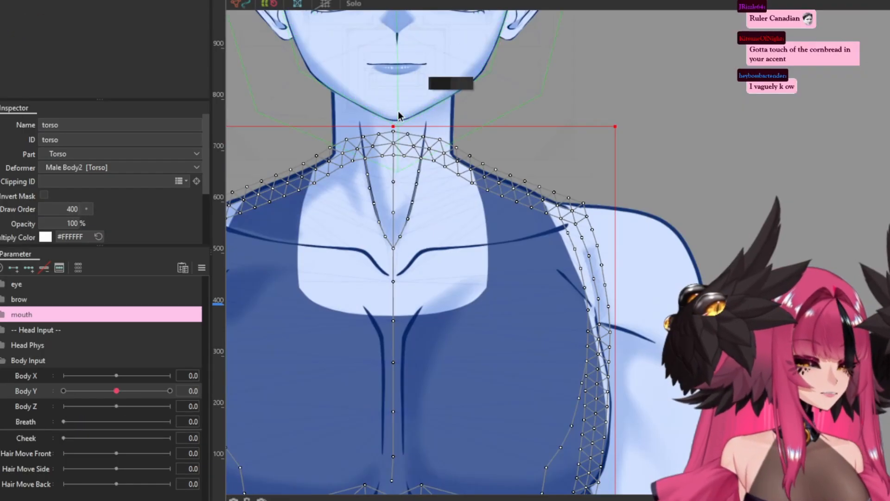
scroll(477, 345, "down", 5)
Trace the outline of the pec L art mesh with a stroke mesh-mapping strip and confirm the stroke
scroll(426, 184, "up", 3)
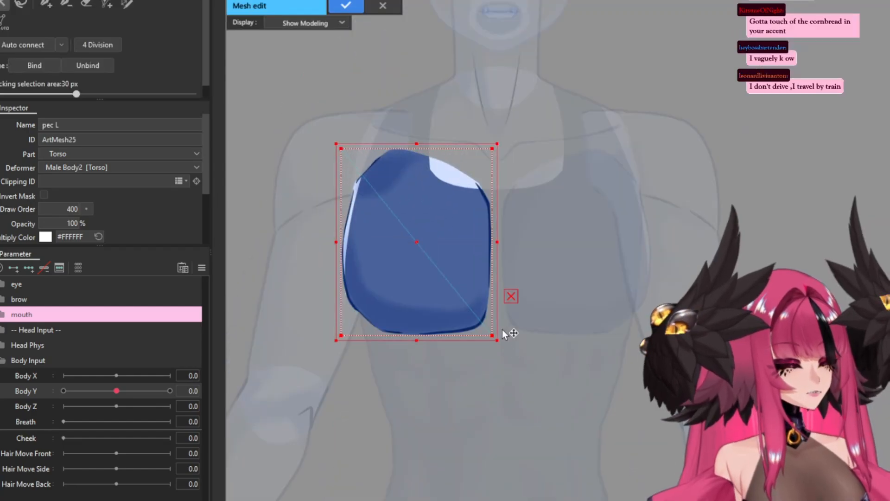
left_click(127, 6)
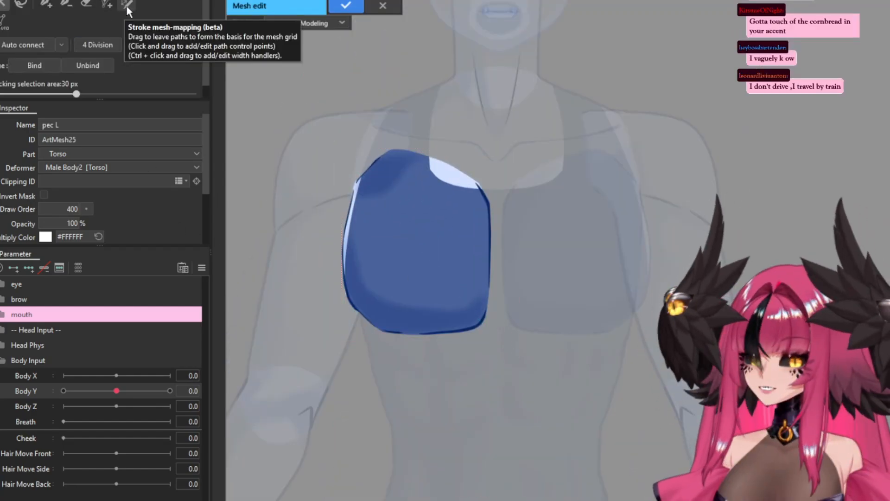
scroll(360, 133, "up", 3)
mouse_move(333, 142)
left_mouse_down()
mouse_move(450, 190)
mouse_move(482, 273)
mouse_move(448, 284)
mouse_move(520, 275)
mouse_move(488, 357)
mouse_move(346, 359)
mouse_move(246, 271)
mouse_move(286, 155)
left_mouse_up()
scroll(477, 222, "up", 2)
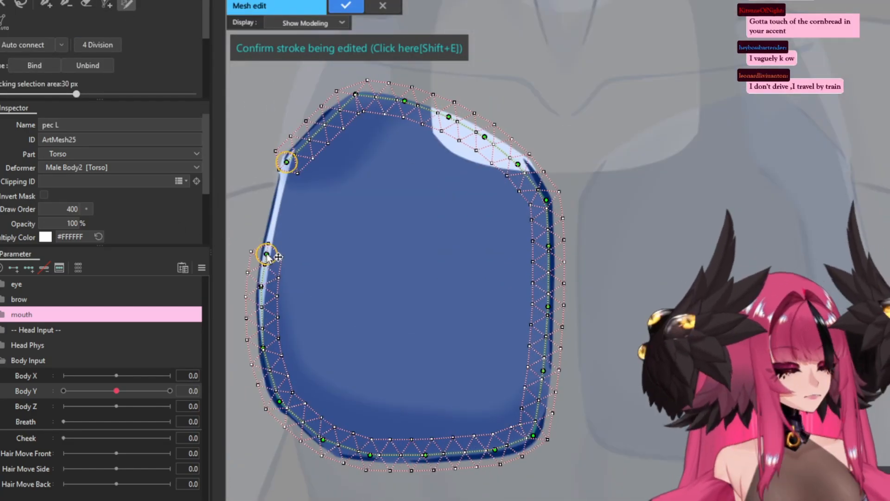
left_click(333, 46)
Connect the open ends of the pec L strip so it closes around the whole outline
scroll(394, 195, "up", 3)
right_click(391, 195)
key("Escape")
scroll(296, 181, "down", 3)
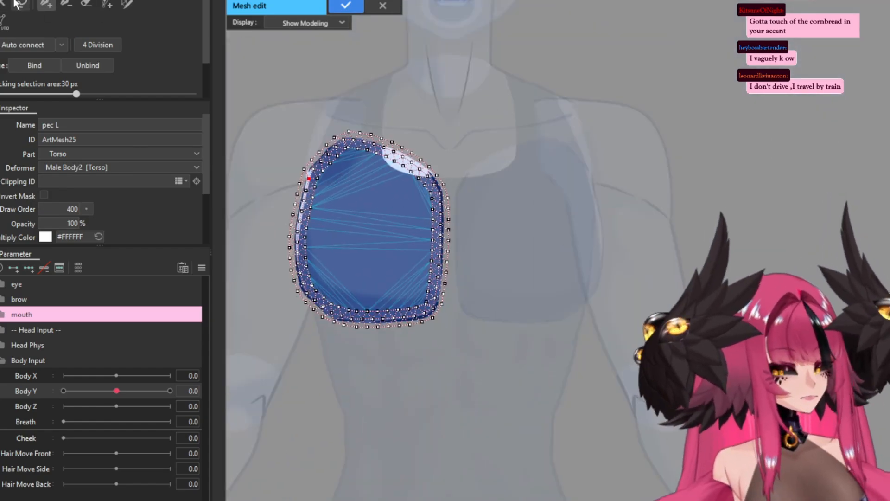
Add a vertex at the centre of pec L and a ring of vertices around it, connected to the centre and the strip
scroll(334, 186, "up", 2)
scroll(500, 445, "up", 2)
scroll(403, 272, "down", 2)
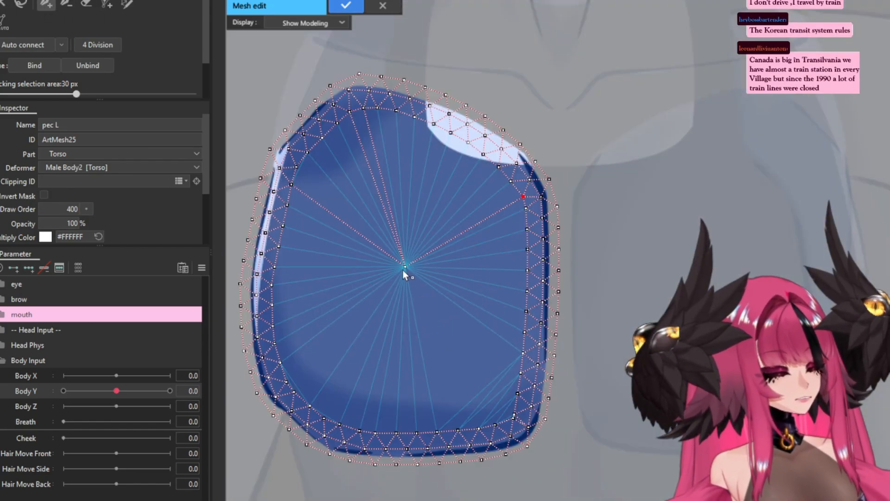
scroll(503, 417, "up", 3)
scroll(274, 329, "up", 2)
scroll(471, 338, "down", 4)
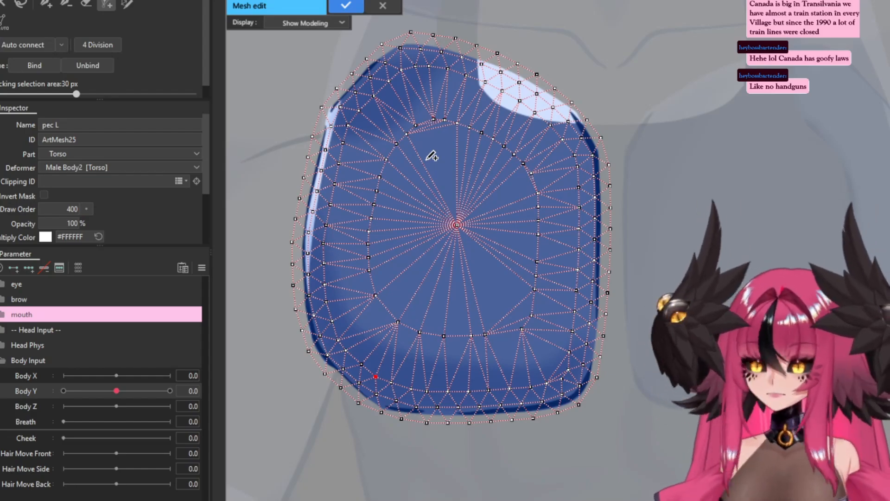
Clean up the vertices and edges along the top of pec L's inner ring so they follow an even curve
scroll(455, 147, "up", 5)
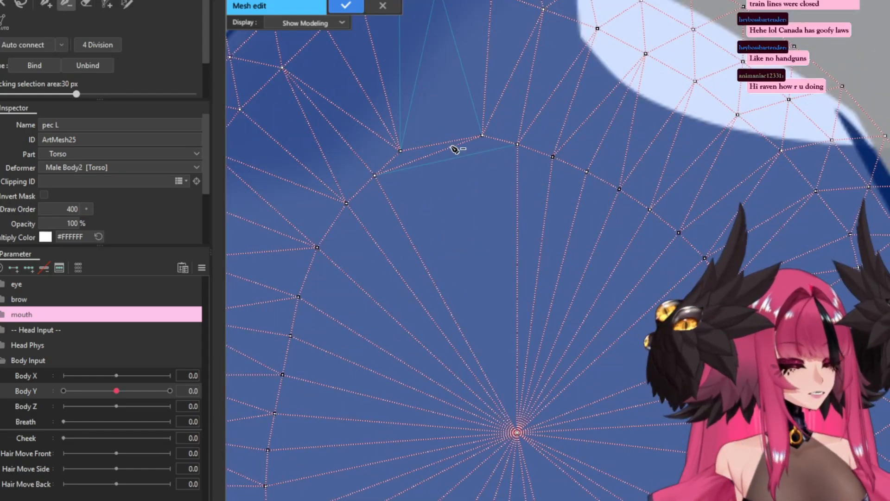
scroll(481, 358, "down", 4)
scroll(336, 203, "up", 4)
scroll(336, 203, "down", 6)
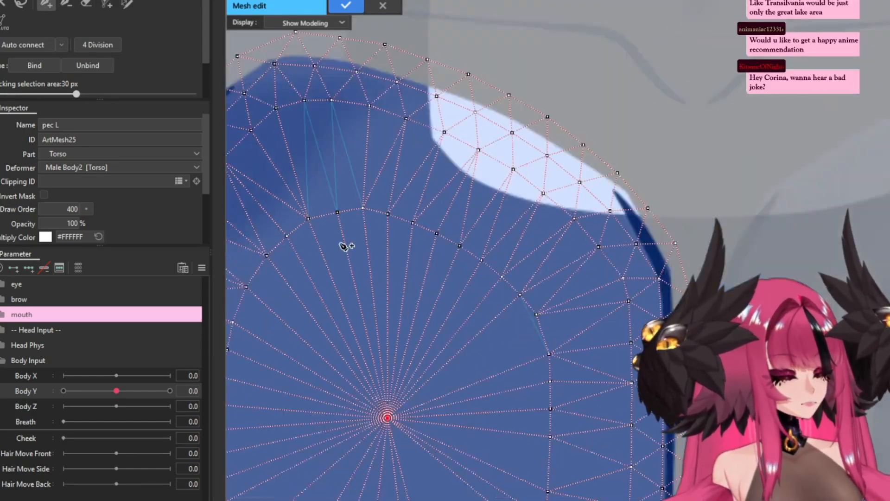
scroll(453, 312, "down", 2)
scroll(385, 367, "up", 3)
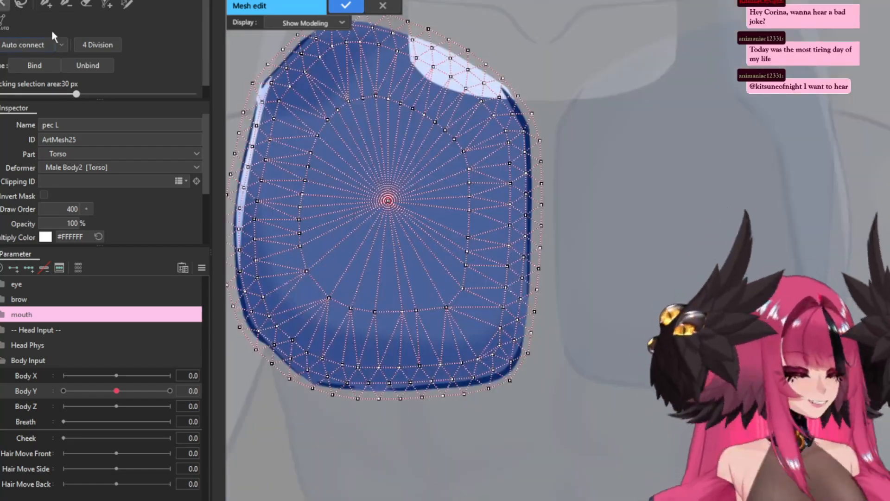
Reuse the pec L mesh on the opposite pec art mesh, mirrored to fit its shape, and apply it
scroll(371, 250, "down", 5)
left_click(527, 278)
scroll(567, 223, "up", 5)
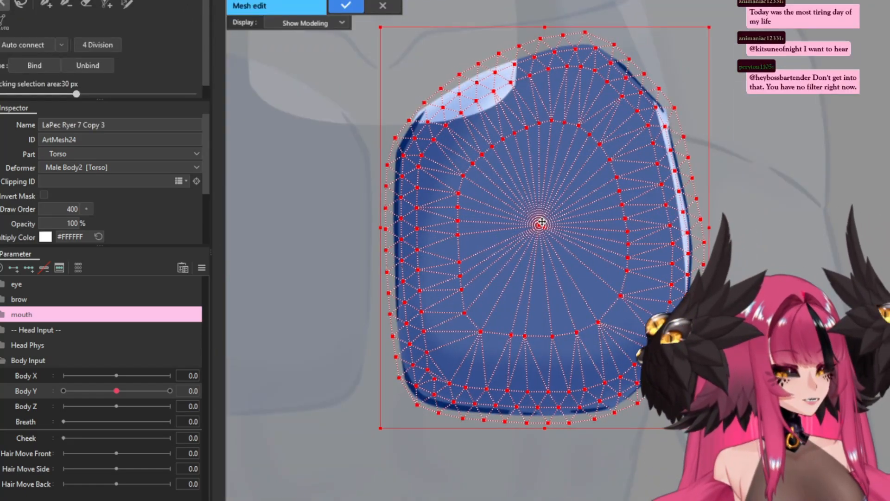
key("Return")
scroll(584, 241, "down", 6)
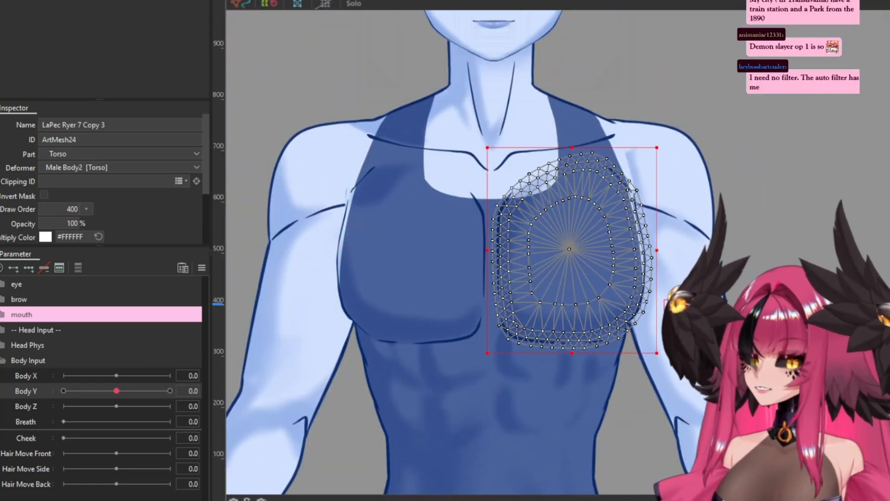
Trace both collar bone lines with one continuous stroke mesh-mapping strip meeting at the centre, and apply the mesh
left_click(445, 147)
scroll(505, 115, "up", 2)
key("ctrl+m")
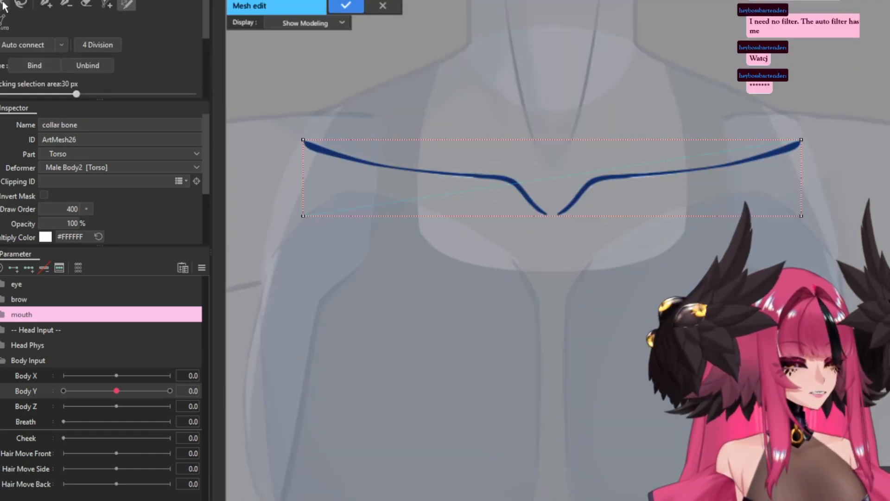
scroll(497, 195, "up", 2)
left_click_drag(318, 120, 519, 153)
left_click_drag(571, 190, 814, 119)
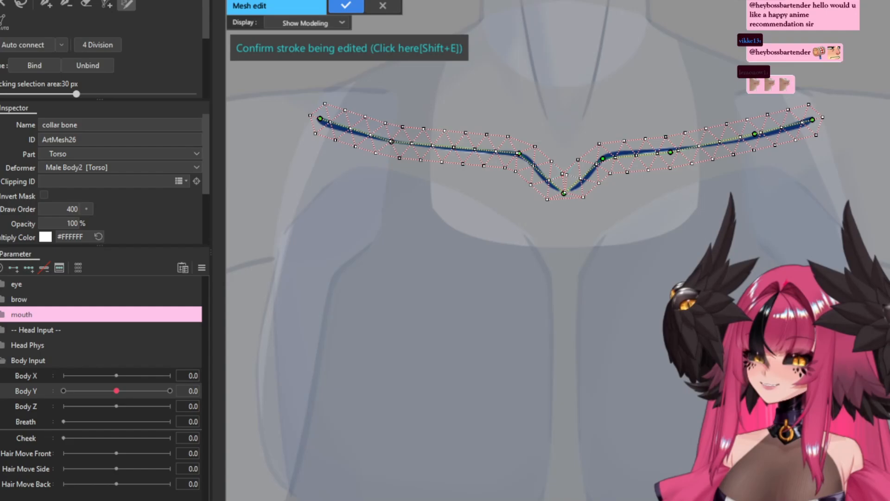
left_click(358, 46)
scroll(541, 238, "down", 3)
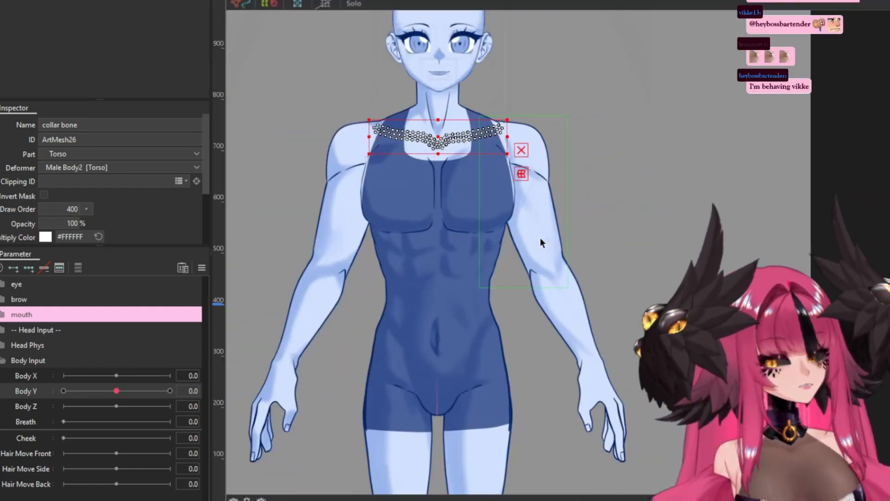
Copy the torso mesh's vertices around the base of the neck and leave the torso mesh edit
scroll(402, 121, "up", 3)
scroll(331, 195, "down", 2)
left_click(331, 194)
double_click(331, 194)
left_click_drag(336, 106, 438, 208)
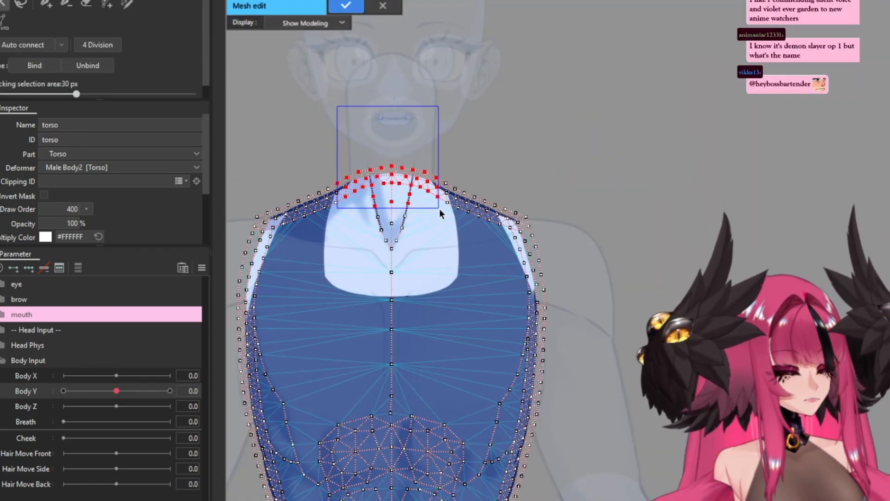
scroll(452, 211, "up", 3)
scroll(402, 185, "down", 3)
scroll(417, 167, "up", 3)
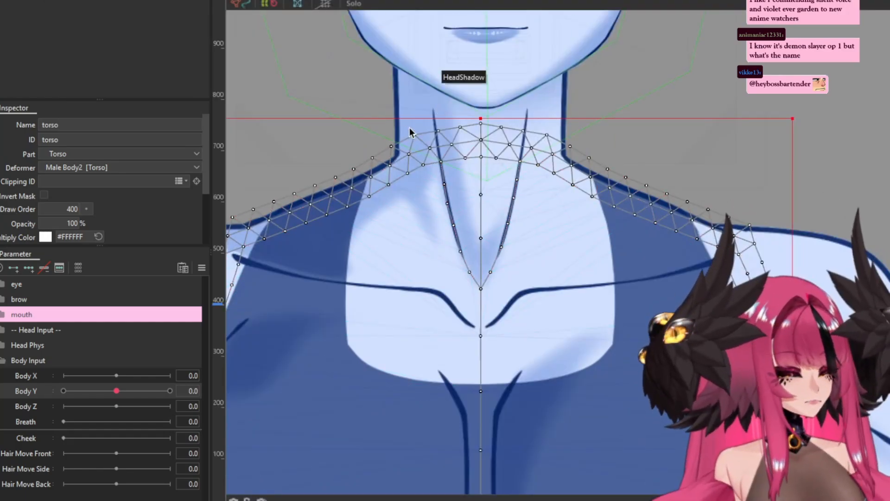
Replace the neck art mesh's vertices with the copied torso neckline vertices
scroll(463, 148, "down", 5)
double_click(452, 92)
scroll(511, 135, "up", 4)
key("b")
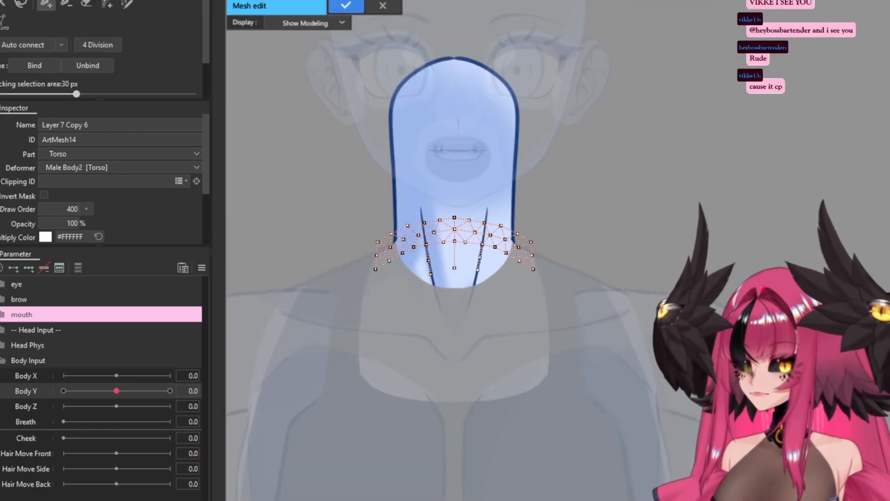
Trace the neck's outline with a stroke mesh-mapping strip up one side, over the top and down the other, and confirm it
scroll(455, 232, "up", 2)
mouse_move(317, 339)
left_mouse_down()
mouse_move(318, 228)
mouse_move(400, 126)
mouse_move(487, 180)
mouse_move(486, 356)
left_mouse_up()
key("shift+e")
Connect both lower ends of the neck's outline strip to the pasted neckline vertices
scroll(295, 378, "up", 3)
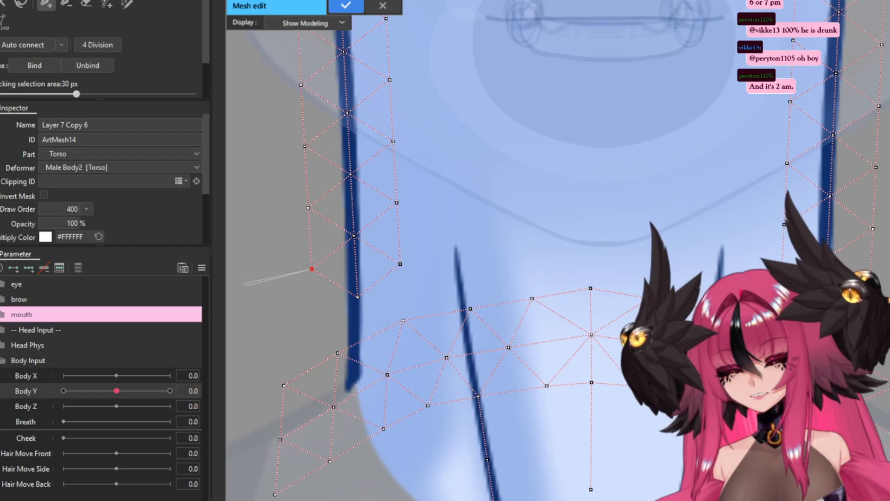
scroll(318, 304, "down", 1)
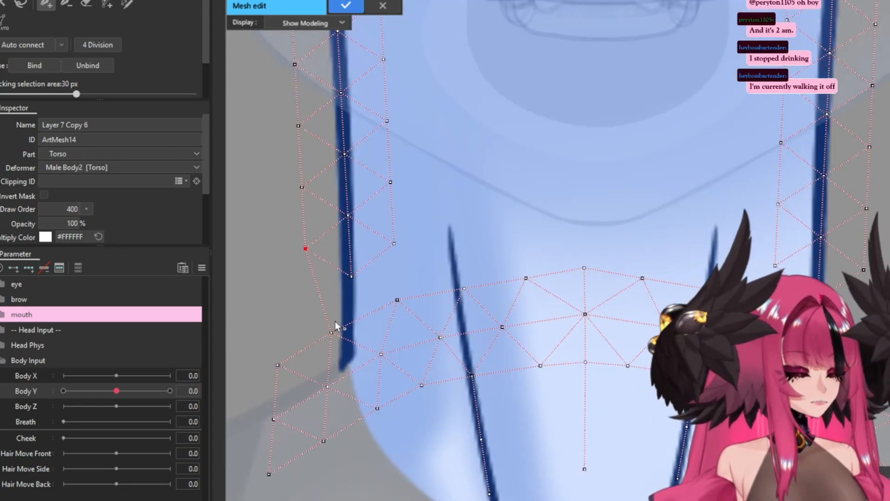
scroll(451, 272, "down", 5)
scroll(594, 252, "up", 4)
scroll(463, 342, "down", 5)
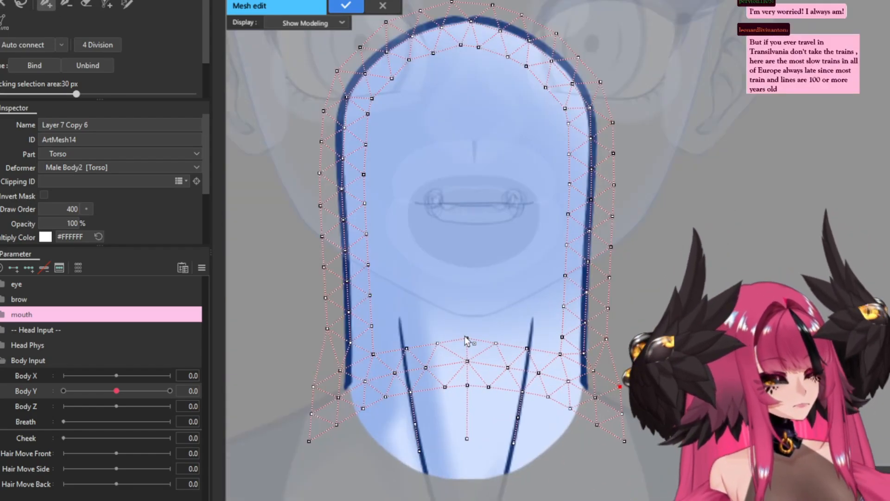
Join the lower ends of the neck lines through the centre vertex and add a centre line of vertices up to the neck's top strip
scroll(467, 347, "up", 2)
scroll(467, 347, "up", 2)
left_click(467, 338)
scroll(481, 383, "down", 2)
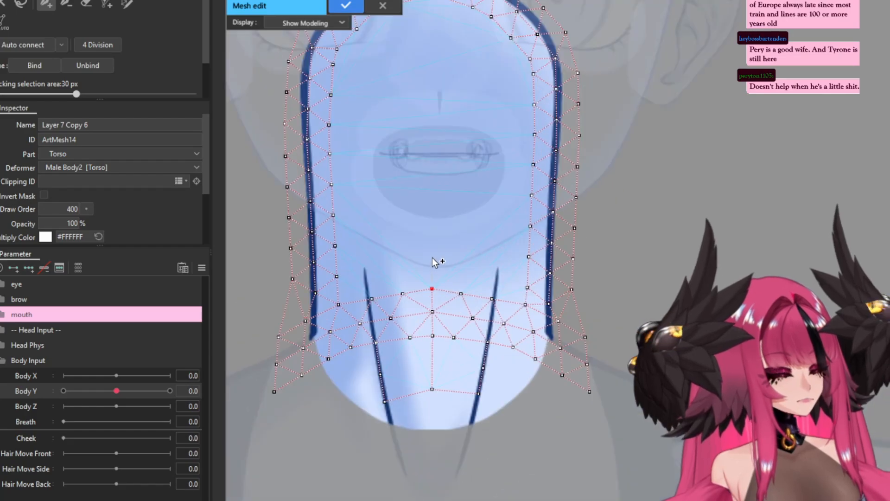
scroll(434, 149, "up", 2)
scroll(441, 79, "down", 3)
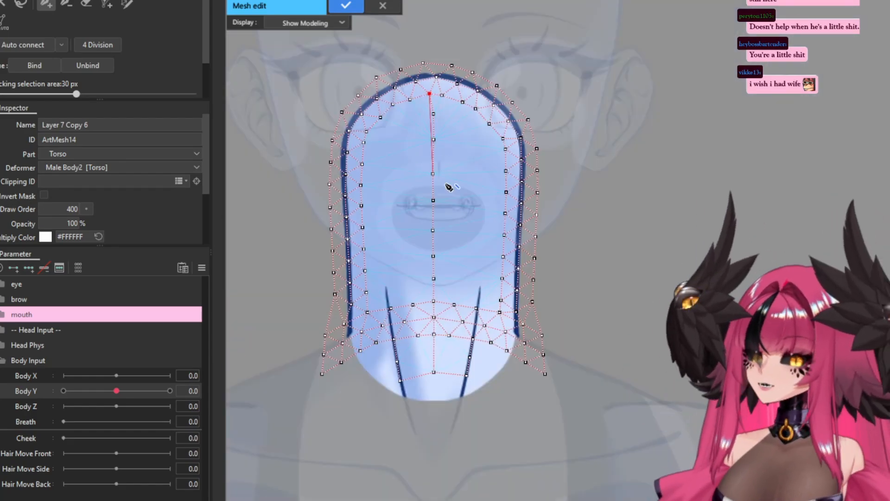
scroll(368, 249, "down", 3)
Extend the left neck line with vertices from the neckline up to the neck's side strip
scroll(393, 239, "up", 5)
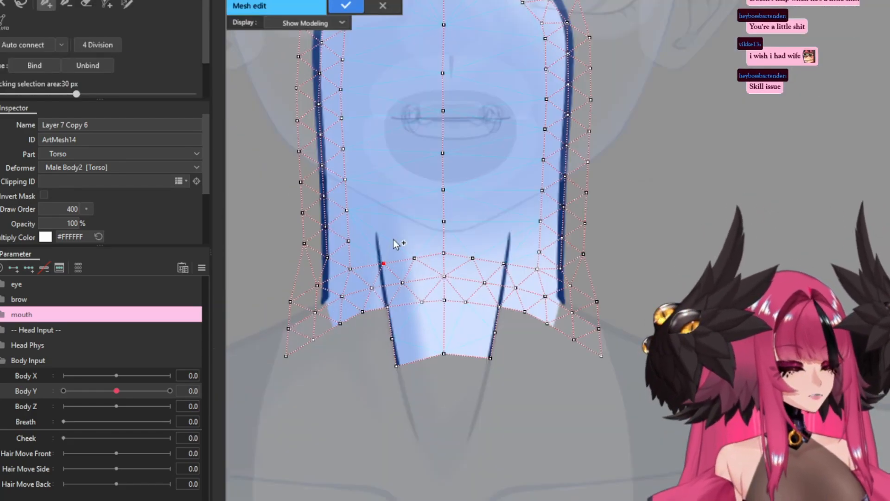
left_click(343, 194)
left_click(338, 154)
scroll(314, 125, "down", 3)
Extend the right neck line with matching vertices from the neckline up to the neck's side strip
scroll(343, 358, "up", 3)
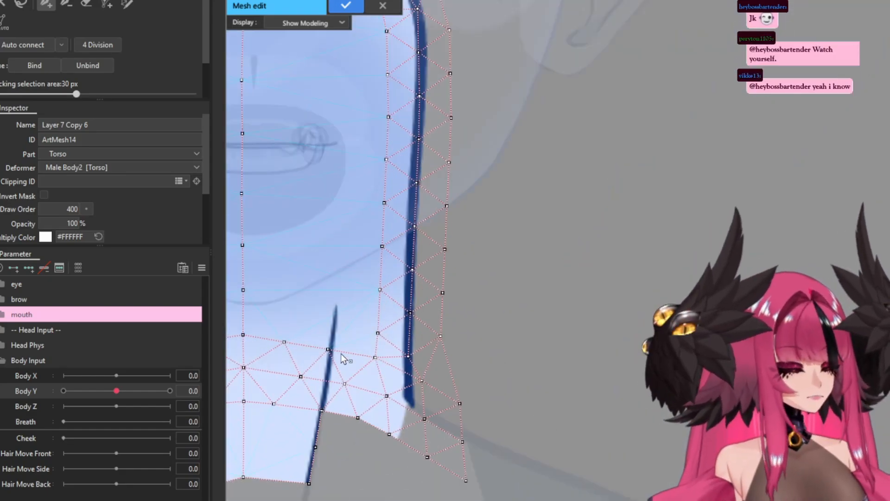
scroll(441, 176, "down", 3)
scroll(405, 241, "up", 3)
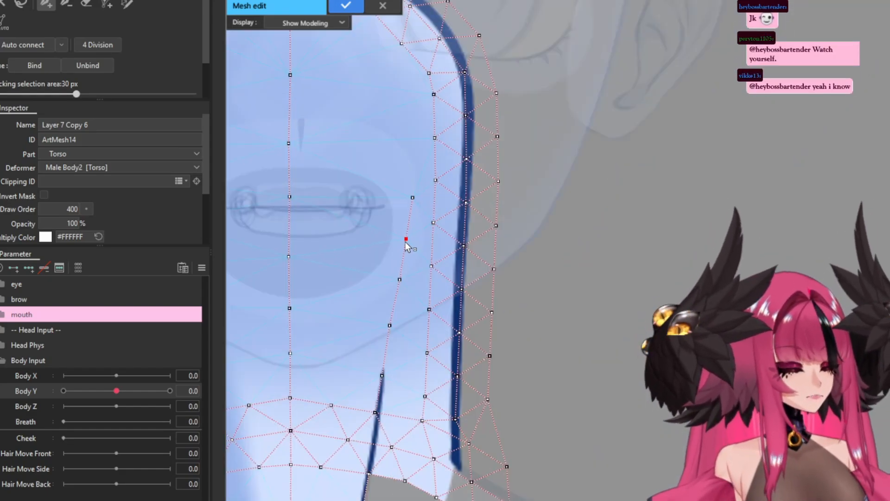
left_click(425, 81)
scroll(428, 148, "down", 3)
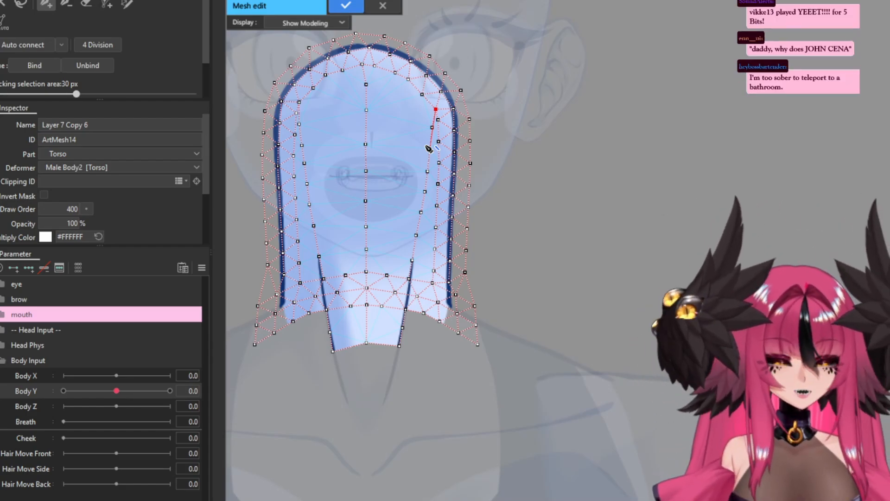
Adjust the right neck line's vertices to mirror the left side and apply the neck mesh
scroll(393, 164, "up", 2)
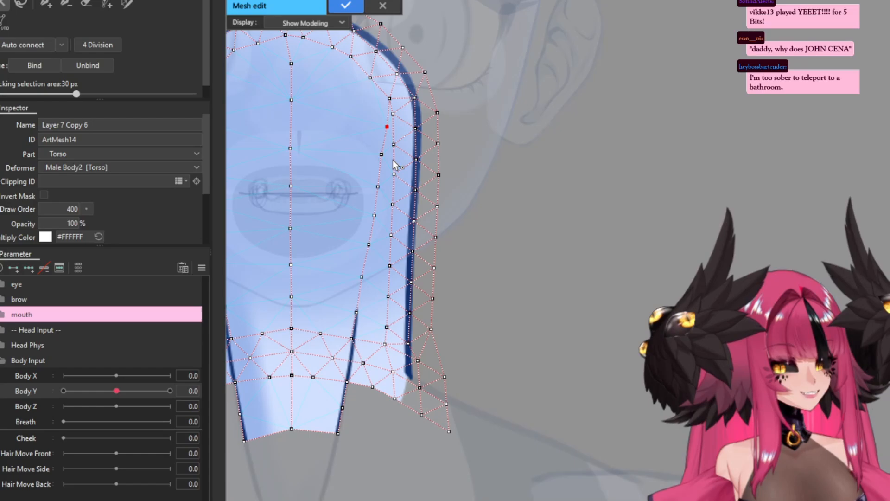
scroll(431, 287, "down", 3)
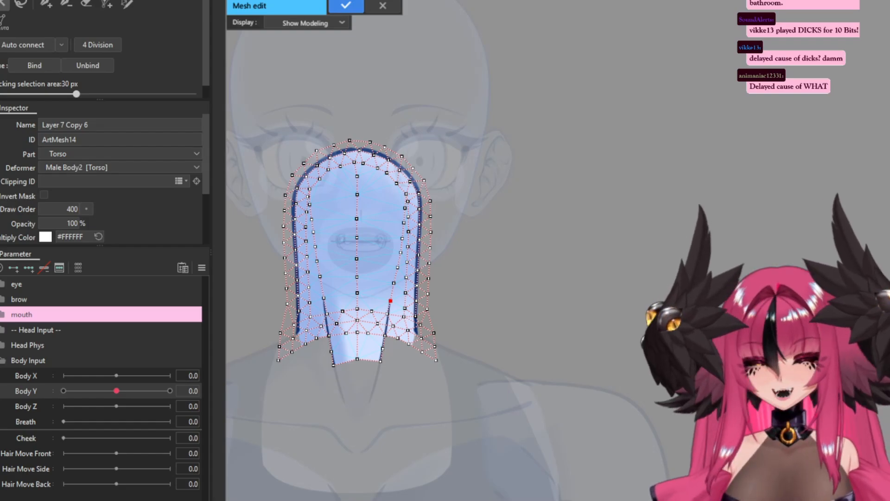
scroll(377, 188, "down", 2)
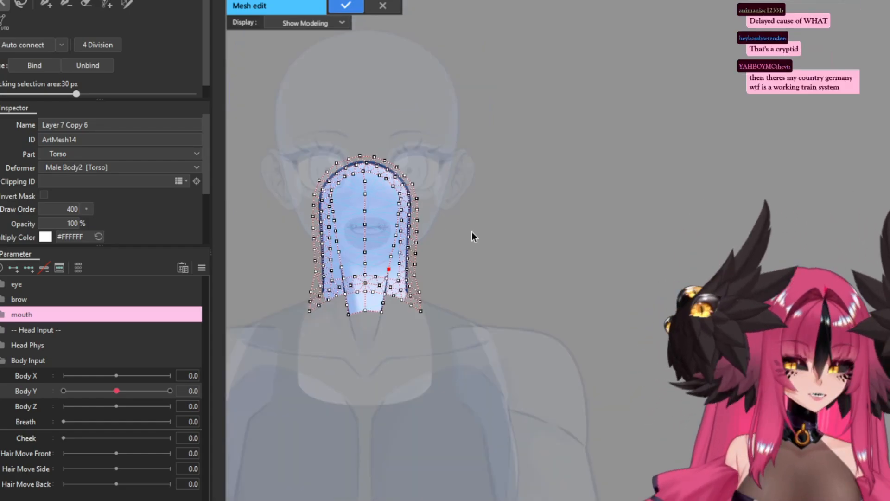
scroll(472, 231, "down", 1)
key("Return")
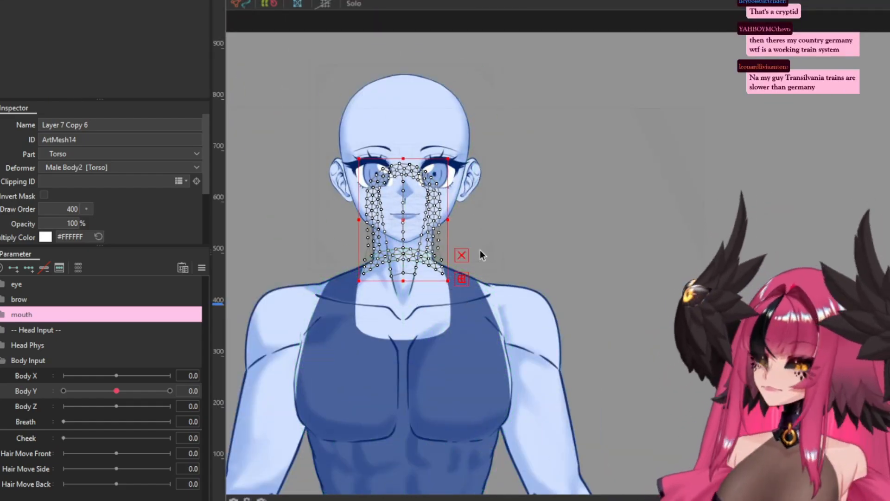
Open the left upper arm's mesh for editing and delete all of its existing vertices
scroll(432, 256, "up", 2)
left_click_drag(276, 281, 417, 197)
left_click(417, 196)
scroll(409, 135, "down", 4)
key("ctrl+e")
key("ctrl+a")
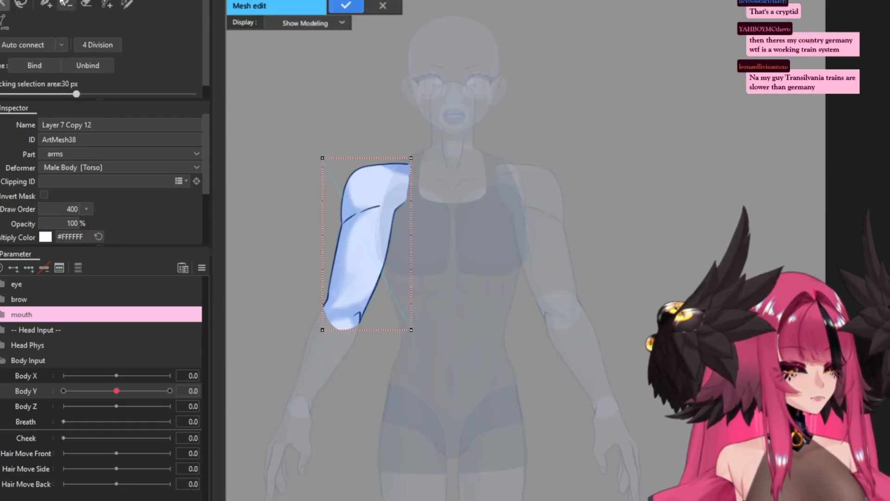
key("Delete")
Stroke vertex strips along the left upper arm's outline and across the elbow, and confirm the strokes
left_click(127, 5)
scroll(380, 220, "up", 3)
mouse_move(299, 226)
left_mouse_down()
mouse_move(353, 110)
mouse_move(437, 106)
mouse_move(272, 350)
mouse_move(258, 394)
mouse_move(333, 424)
mouse_move(419, 179)
left_mouse_up()
scroll(342, 352, "up", 3)
left_click_drag(252, 306, 351, 347)
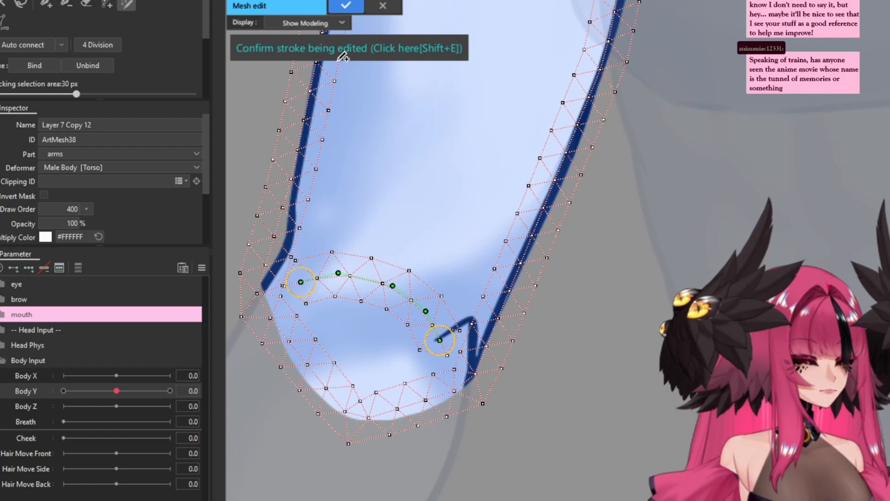
left_click(338, 48)
Merge the overlapping vertices around the left upper arm's elbow crease so its strips connect cleanly
scroll(325, 324, "up", 5)
left_click_drag(270, 252, 300, 287)
right_click(304, 294)
scroll(417, 352, "down", 3)
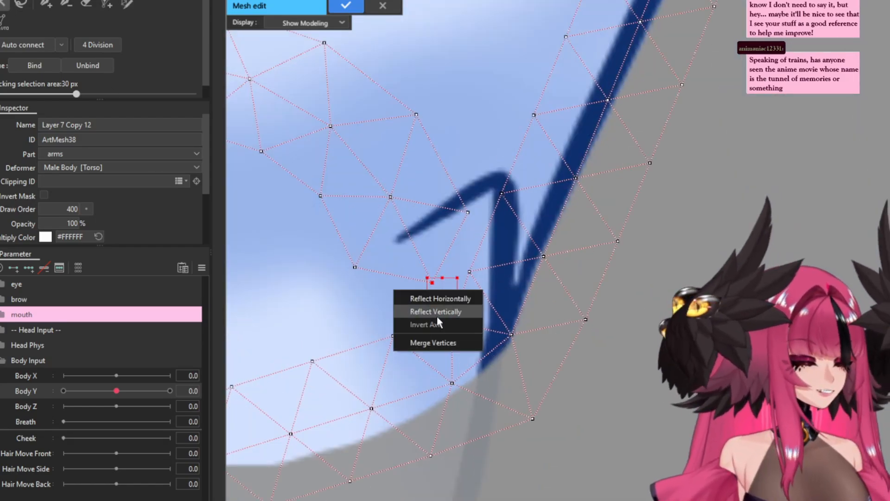
left_click(431, 342)
scroll(464, 259, "up", 5)
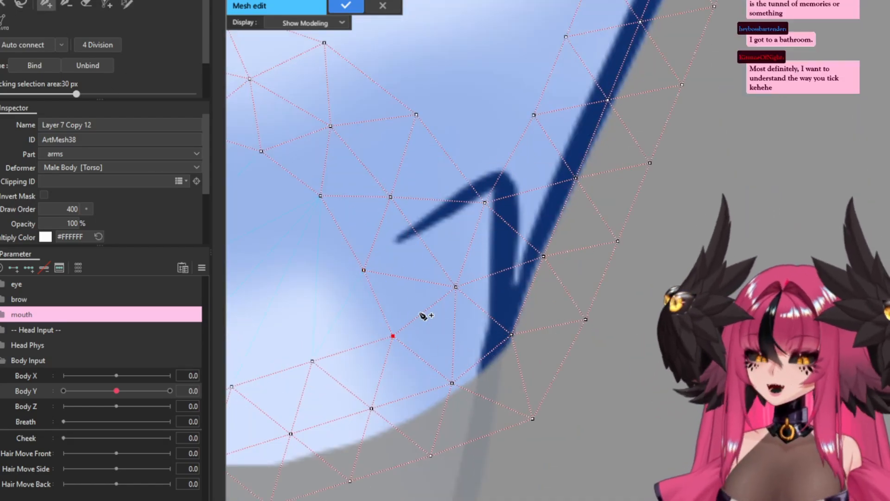
left_click(393, 336)
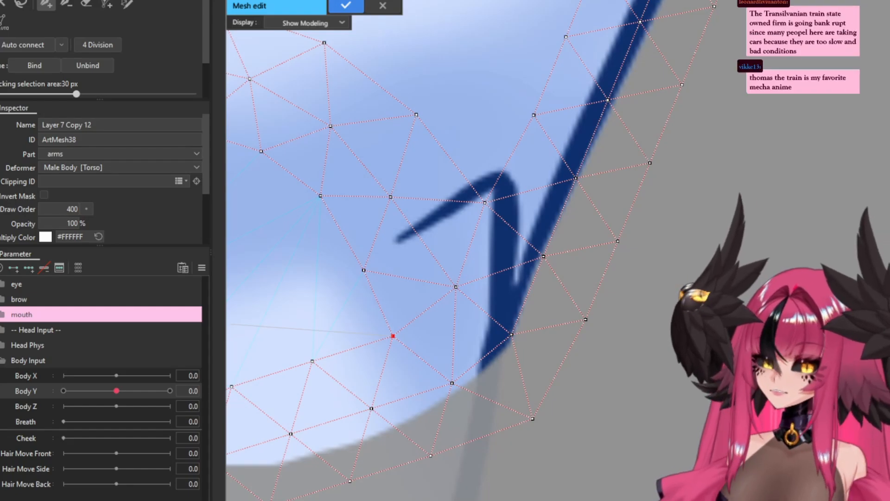
Add a line of vertices along the deltoid crease, joining the outer arm strip to the armpit strip
scroll(393, 335, "down", 3)
scroll(267, 224, "up", 4)
left_click(291, 199)
left_click(320, 186)
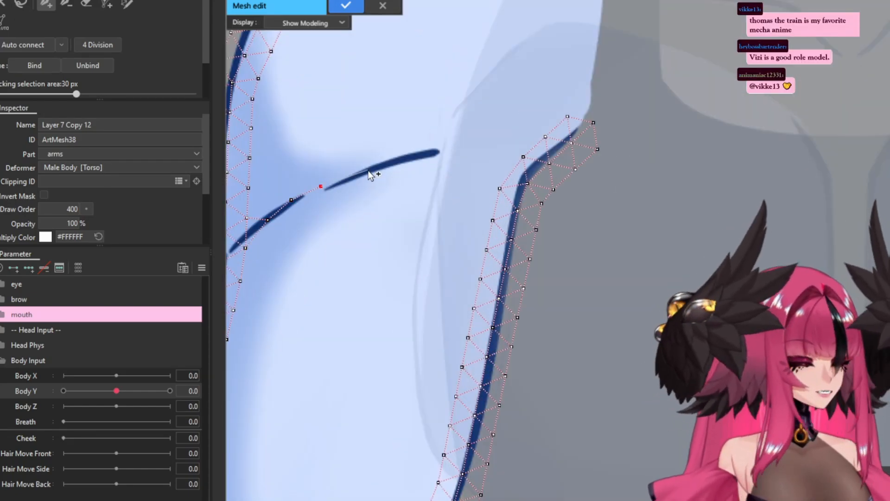
scroll(531, 165, "down", 2)
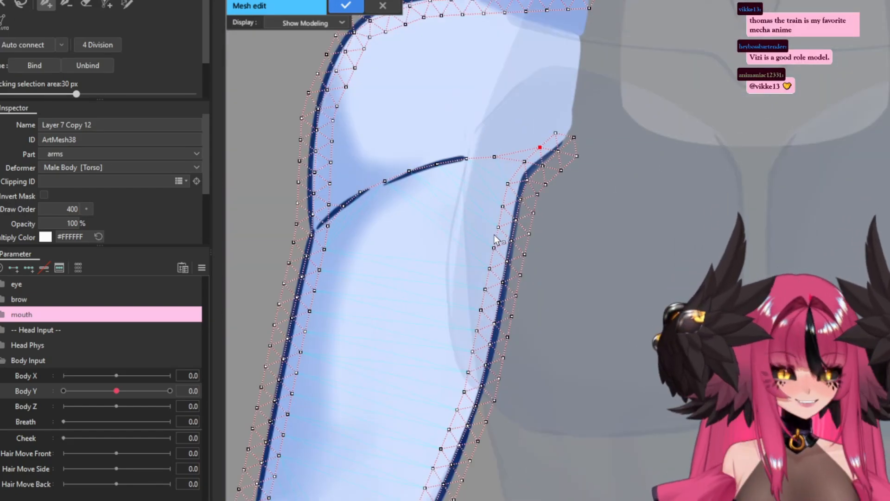
Extend vertices from the armpit up the arm's inner edge to the shoulder's top strip
scroll(501, 158, "up", 2)
left_click(499, 167)
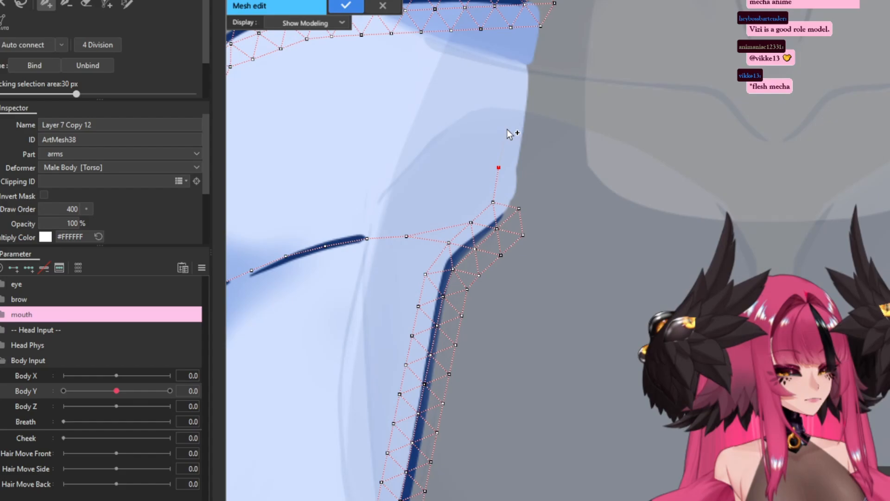
left_click(537, 111)
left_click(529, 152)
Add vertex lines along the shading edges from the elbow up to the shoulder and apply the upper arm mesh
scroll(340, 324, "down", 3)
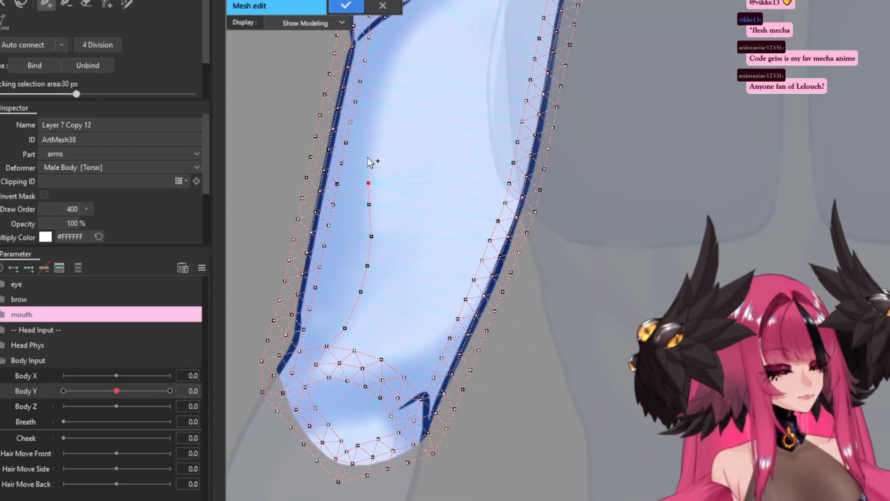
scroll(298, 110, "down", 3)
left_click(46, 5)
scroll(424, 124, "up", 5)
left_click(296, 198)
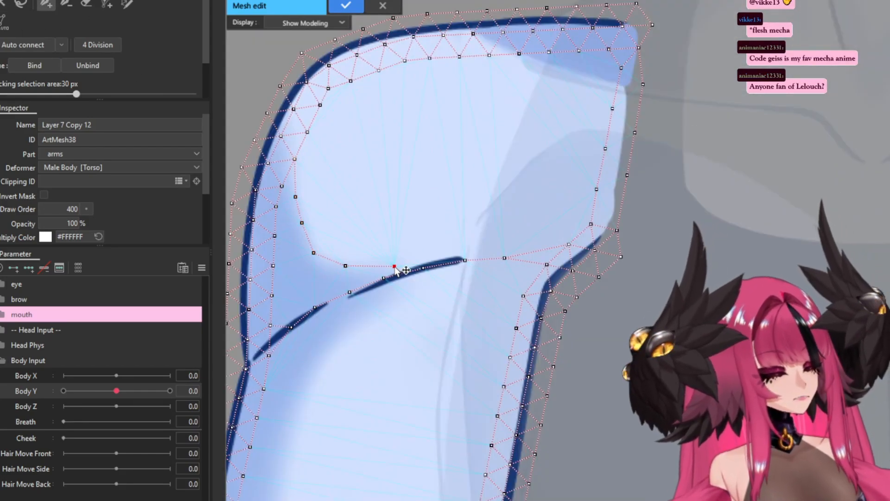
scroll(395, 268, "down", 8)
left_click(377, 243)
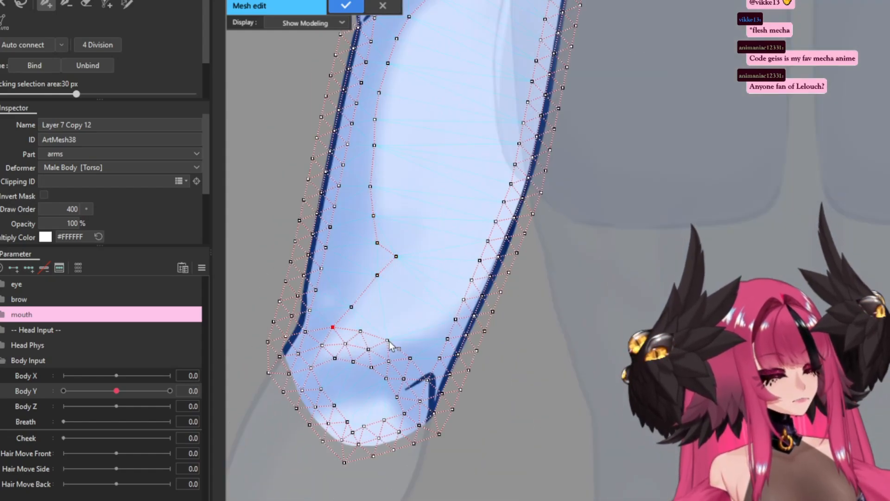
scroll(390, 345, "down", 5)
key("Return")
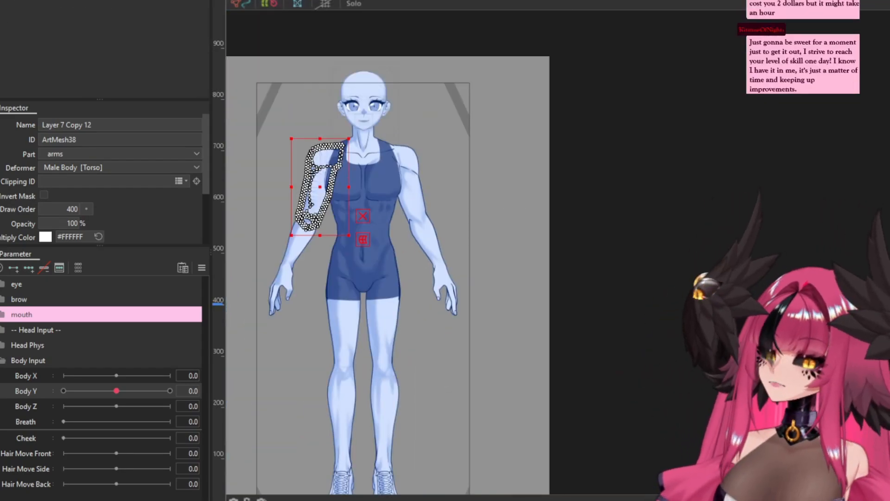
Replace the right upper arm's mesh with a mirrored copy of the left upper arm's mesh and apply it
double_click(406, 186)
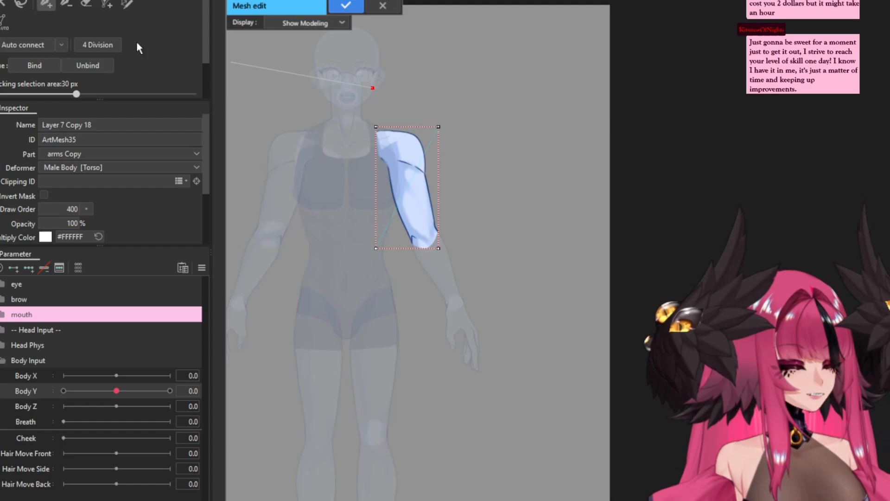
scroll(417, 193, "up", 6)
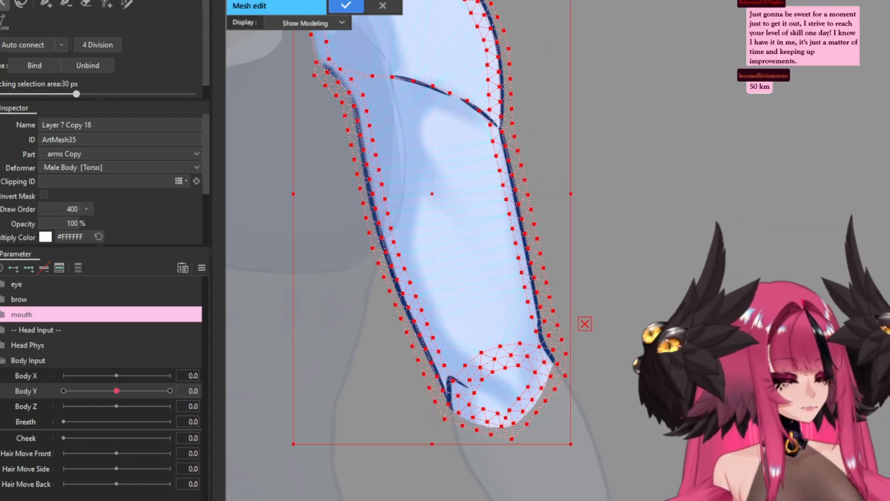
scroll(432, 193, "down", 5)
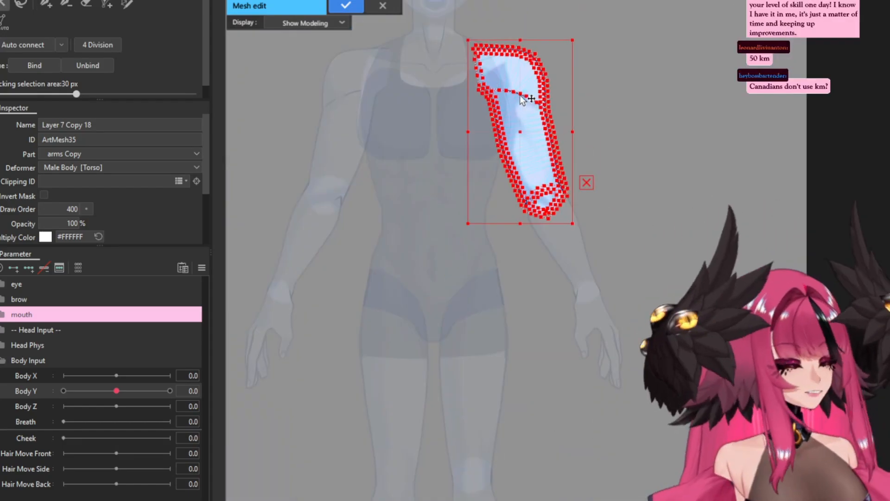
key("Return")
Open the left forearm's mesh and stroke vertex strips along both side outlines and across the elbow end
scroll(437, 99, "up", 2)
scroll(438, 99, "down", 2)
left_click(318, 229)
double_click(371, 277)
key("p")
scroll(297, 260, "up", 2)
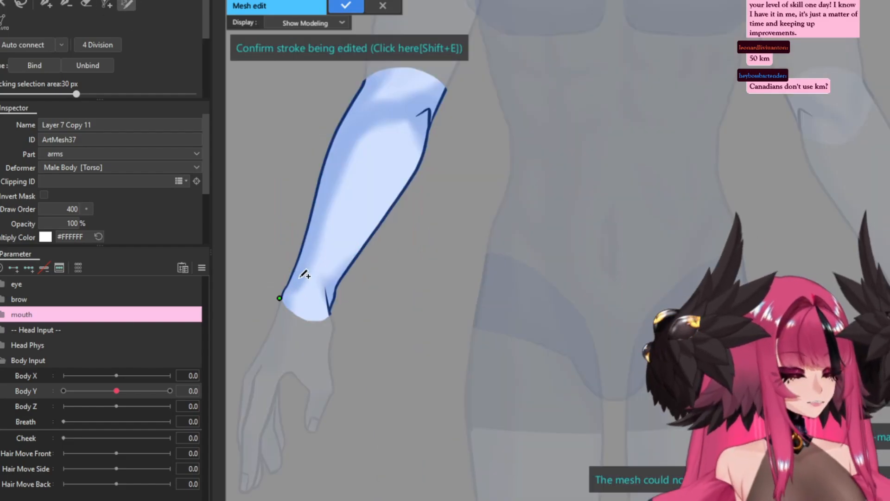
left_click_drag(278, 278, 325, 160)
scroll(324, 160, "up", 1)
scroll(371, 209, "down", 3)
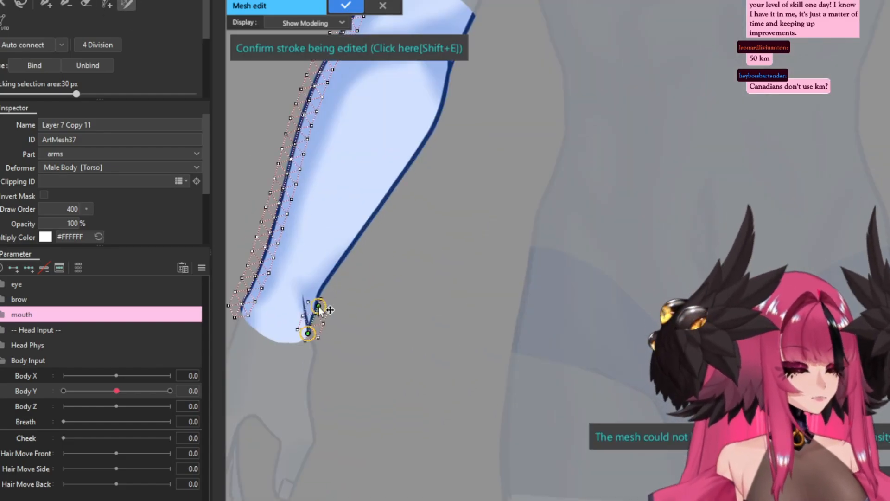
mouse_move(312, 308)
left_mouse_down()
mouse_move(443, 122)
mouse_move(446, 169)
mouse_move(382, 134)
left_mouse_up()
scroll(449, 165, "up", 3)
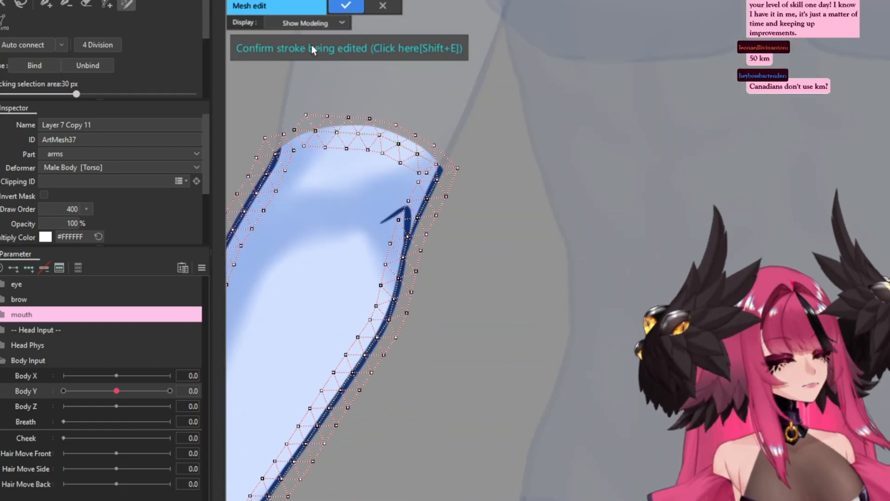
Merge the overlapping vertices at the left forearm's wrist corners to join the side and wrist strips
scroll(397, 228, "down", 3)
scroll(292, 298, "up", 3)
scroll(261, 241, "up", 4)
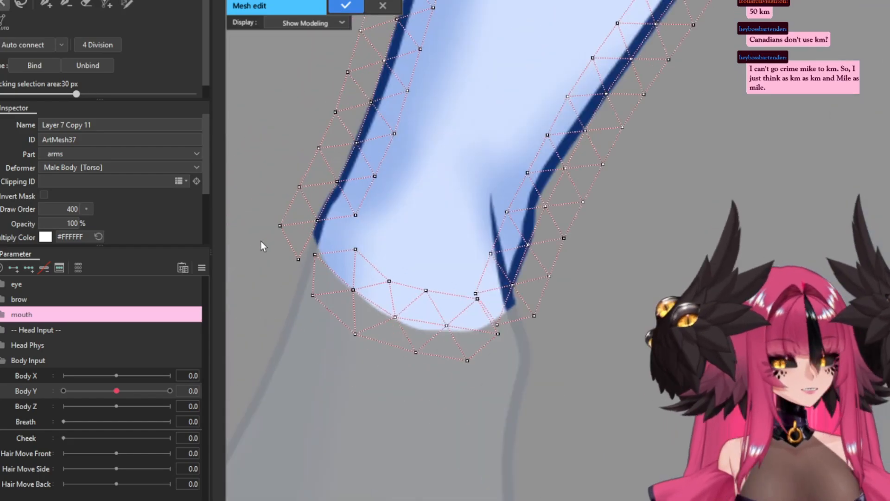
scroll(298, 276, "up", 2)
right_click(491, 271)
left_click(529, 323)
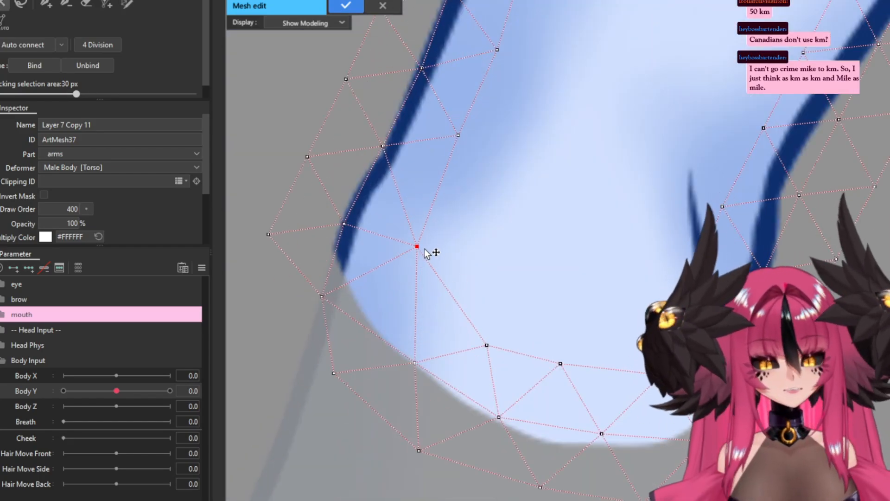
scroll(477, 201, "down", 3)
scroll(499, 258, "up", 3)
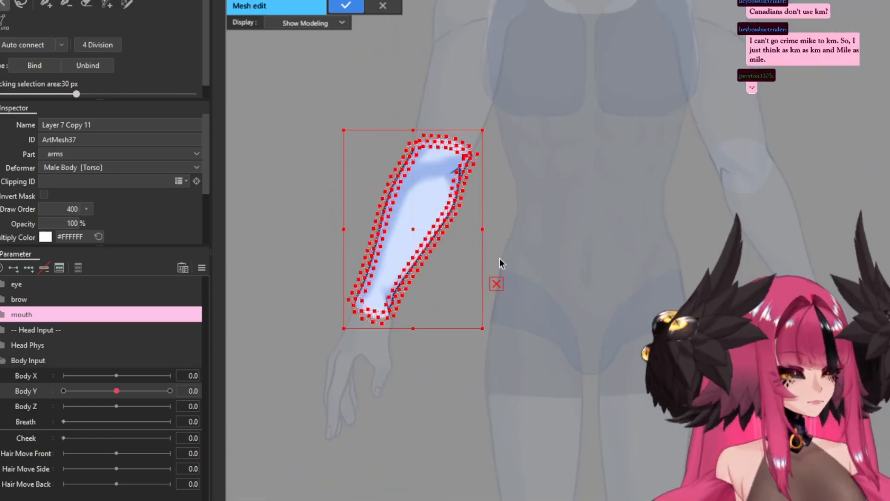
Add a line of vertices following the edge of the left forearm's highlight up to below the elbow
scroll(318, 252, "down", 3)
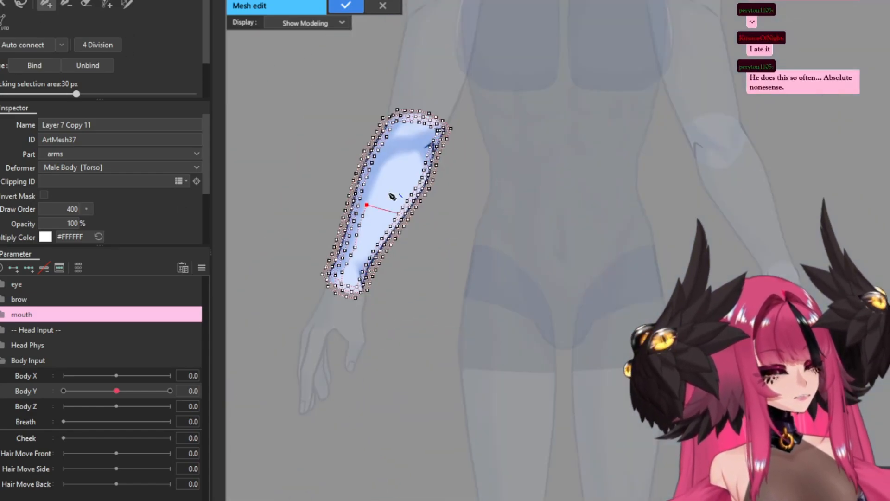
scroll(447, 173, "up", 3)
scroll(475, 196, "up", 3)
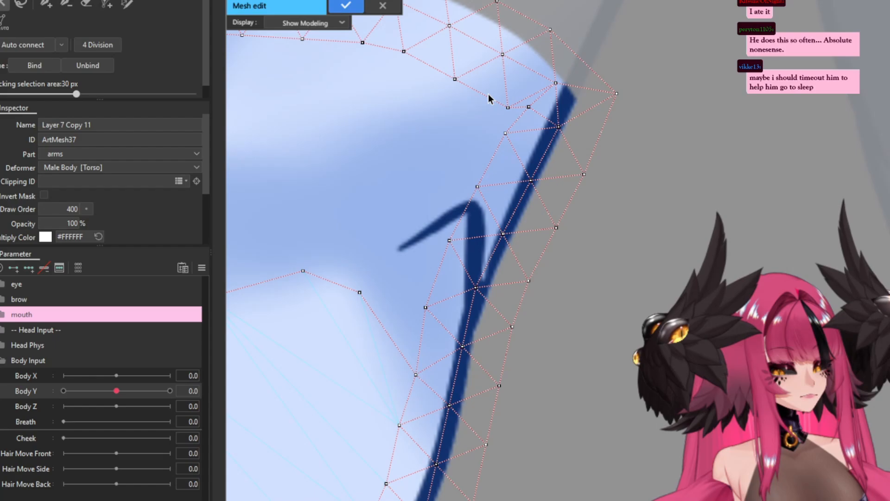
Merge the overlapping vertices at the inner elbow corner of the left forearm's mesh
scroll(489, 96, "down", 2)
left_click_drag(340, 82, 375, 107)
right_click(433, 191)
left_click(464, 244)
Add a line of vertices along the shading edge below the elbow cap and finish the left forearm's mesh
scroll(388, 157, "down", 3)
scroll(320, 152, "up", 2)
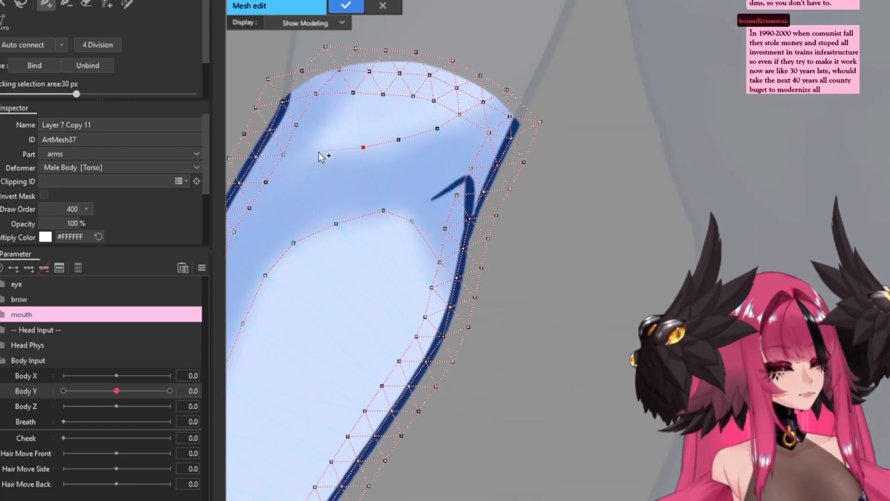
scroll(463, 186, "down", 5)
scroll(622, 215, "up", 2)
scroll(623, 215, "down", 2)
Replace the right forearm's mesh with a horizontally reflected copy of the left forearm's strips and apply it
double_click(637, 211)
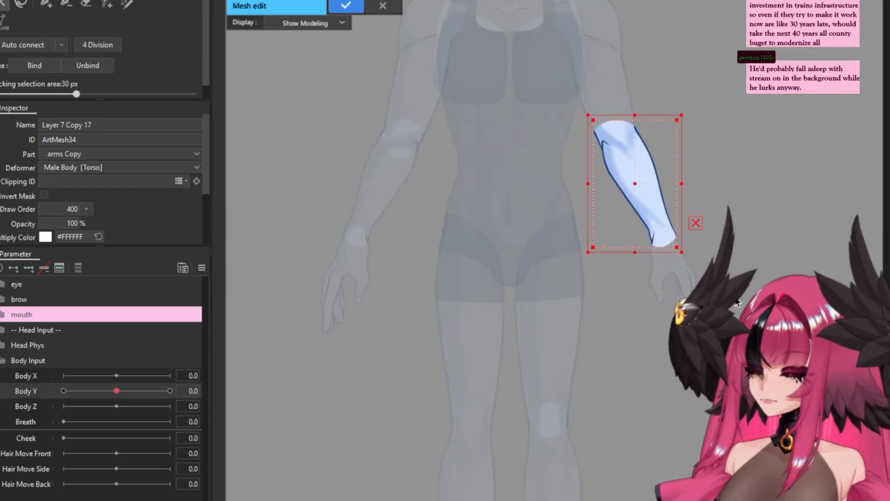
right_click(506, 167)
left_click(576, 173)
scroll(516, 204, "up", 3)
scroll(516, 205, "down", 2)
scroll(583, 306, "up", 4)
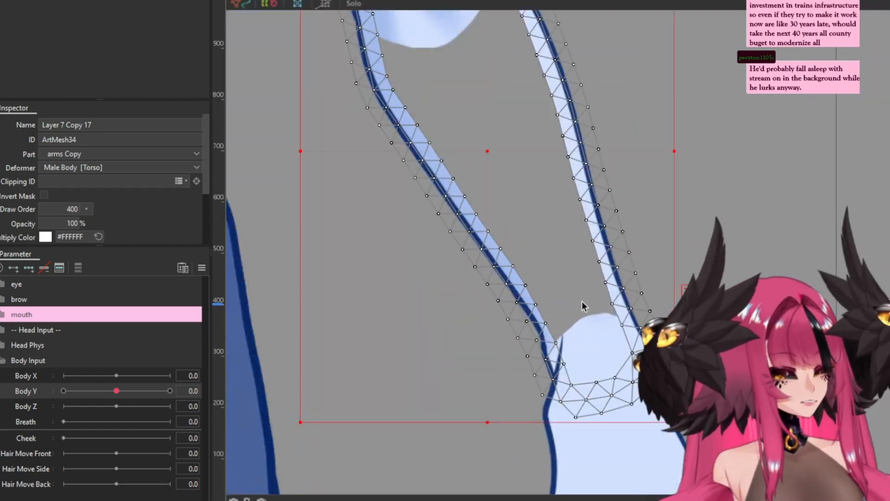
Reopen the right forearm's mesh and fill its empty interior with connected triangles
double_click(583, 306)
scroll(472, 188, "up", 4)
key("Escape")
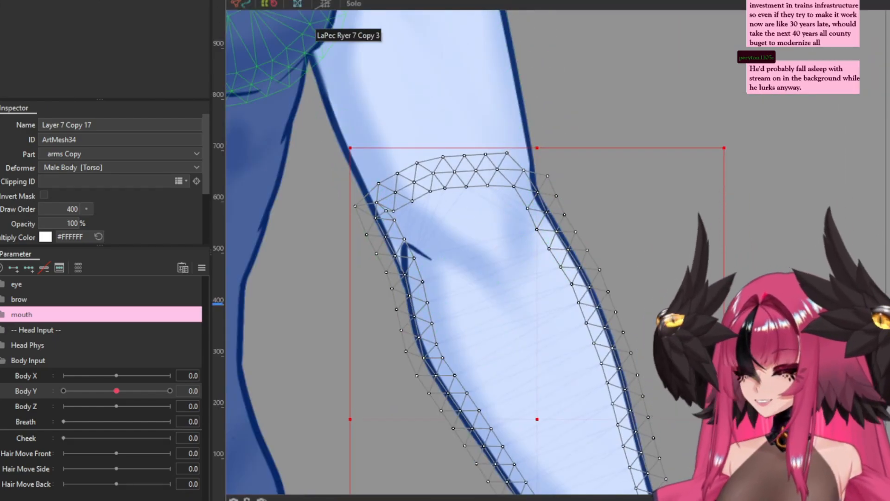
Open the left hand's mesh and stroke vertex strips across the wrist and around the hand, fingers and thumb
scroll(470, 182, "down", 6)
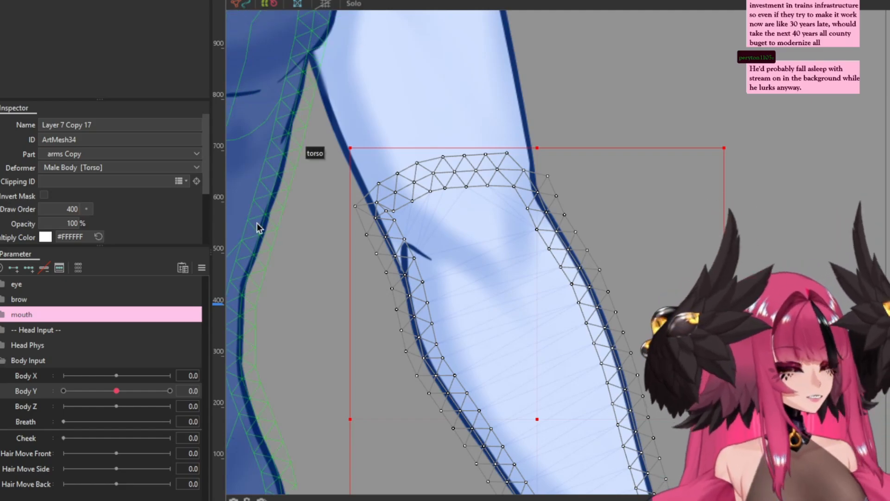
scroll(396, 96, "up", 4)
double_click(302, 352)
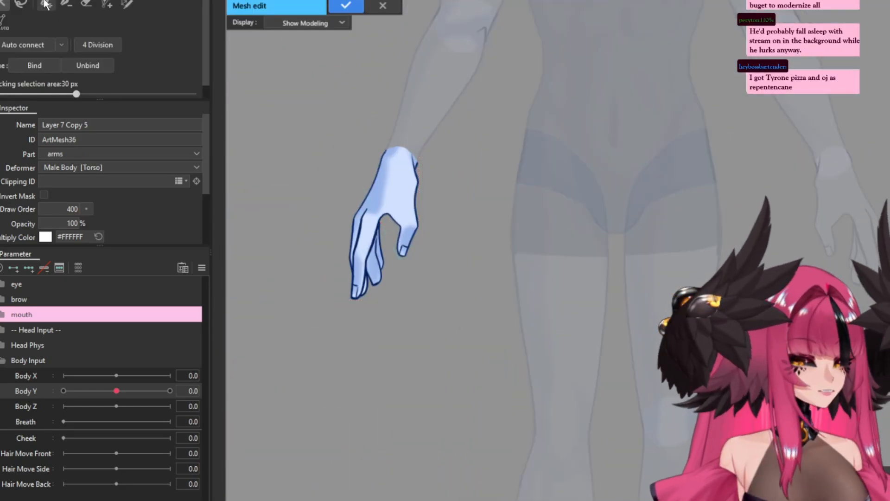
left_click(126, 5)
scroll(380, 158, "up", 2)
left_click_drag(341, 139, 420, 167)
scroll(392, 93, "up", 2)
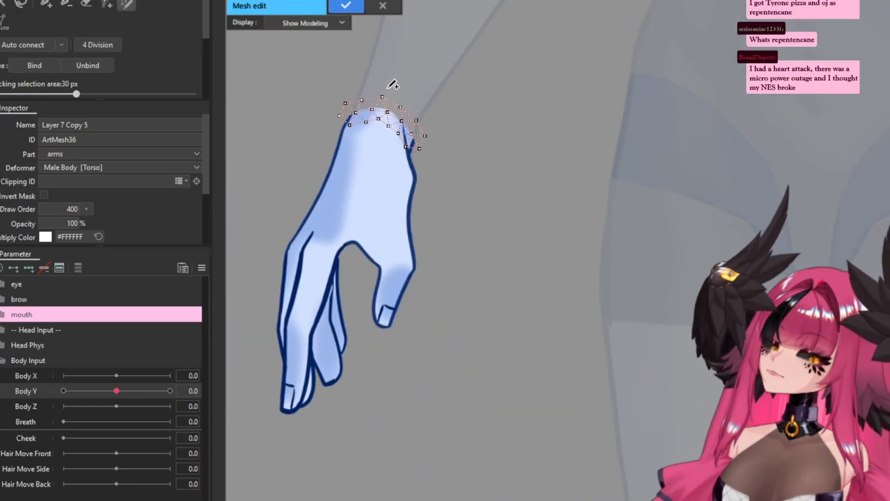
mouse_move(352, 87)
left_mouse_down()
mouse_move(294, 264)
mouse_move(318, 338)
mouse_move(366, 184)
mouse_move(398, 218)
mouse_move(400, 273)
left_mouse_up()
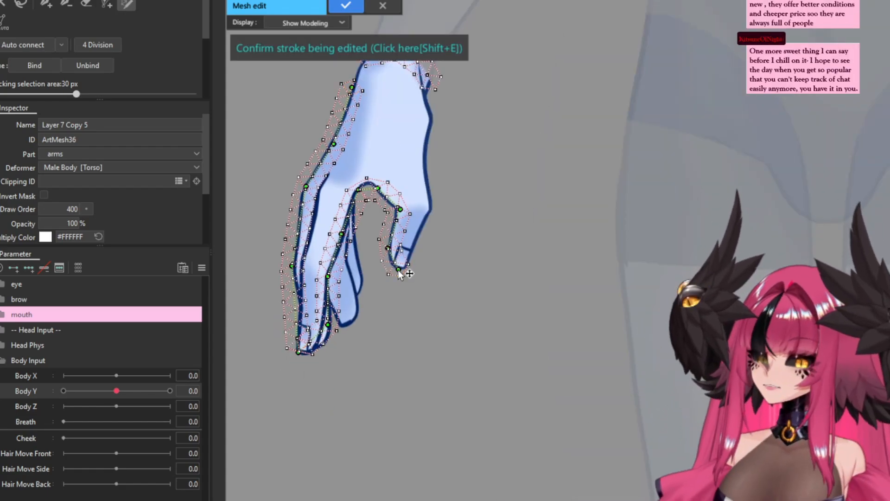
key("shift+e")
Merge the overlapping vertices at the thumb's tip and along its middle into clean triangles
scroll(391, 278, "up", 3)
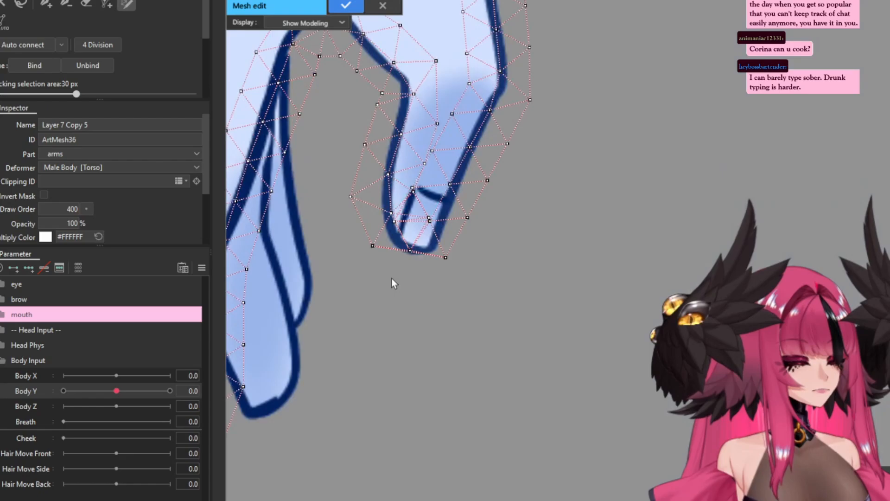
scroll(436, 230, "up", 2)
left_click(370, 214)
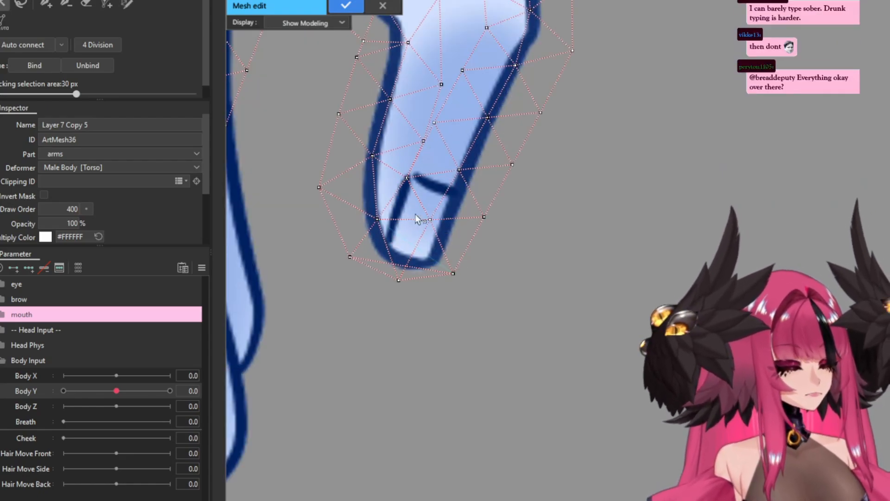
scroll(391, 269, "up", 2)
scroll(485, 160, "down", 1)
left_click_drag(337, 232, 371, 268)
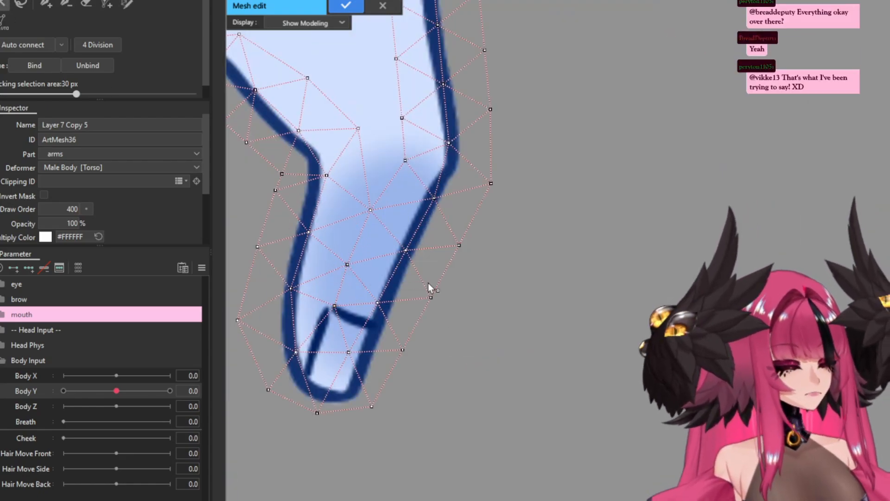
Merge the crowded vertices where the base of the thumb meets the palm
scroll(427, 283, "down", 2)
left_click_drag(441, 352, 397, 308)
scroll(494, 290, "up", 2)
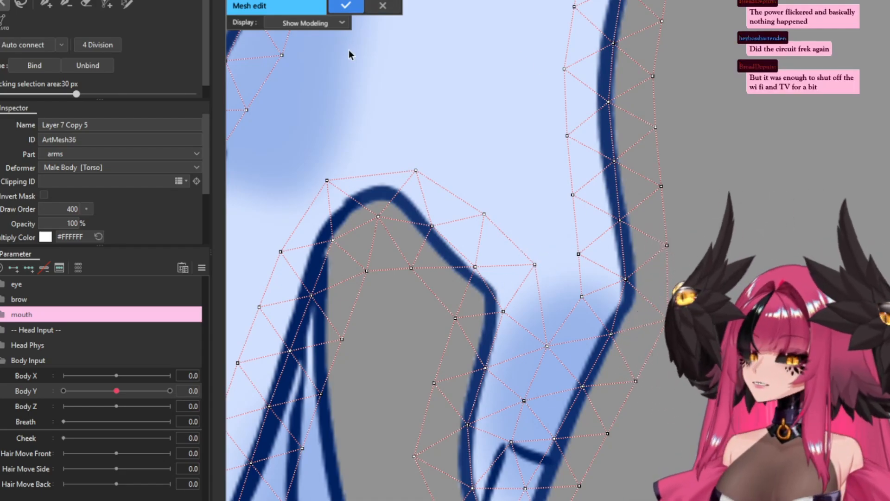
Merge and reposition the crowded vertices at the tips of the left hand's longest fingers into even triangles
scroll(371, 163, "down", 3)
scroll(327, 281, "up", 3)
scroll(342, 364, "up", 1)
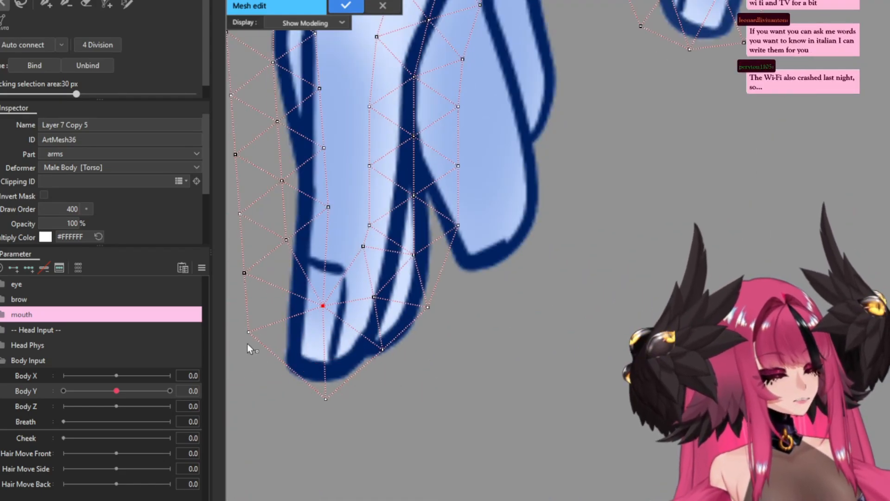
right_click(350, 213)
left_click(370, 275)
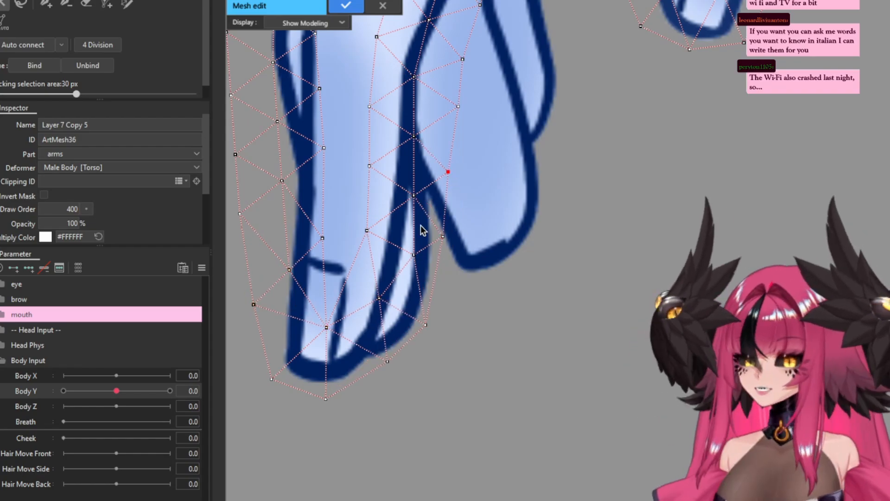
Tidy the left hand's mesh around the wrist end and connect the outline vertices at its corner
scroll(463, 96, "down", 3)
scroll(569, 224, "up", 3)
scroll(473, 199, "down", 1)
scroll(377, 179, "up", 1)
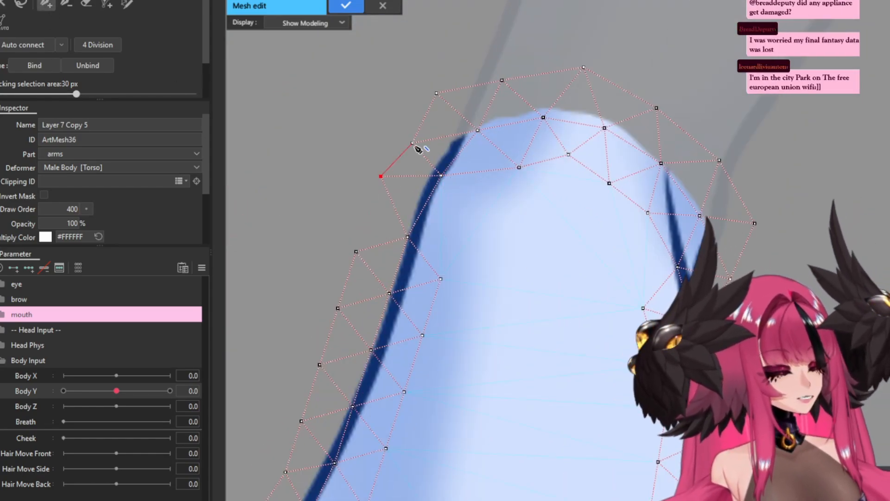
Add connected outline vertices around the left hand's rear fingers, from their tips up to the gap beside the thumb
scroll(455, 164, "down", 3)
scroll(354, 273, "up", 3)
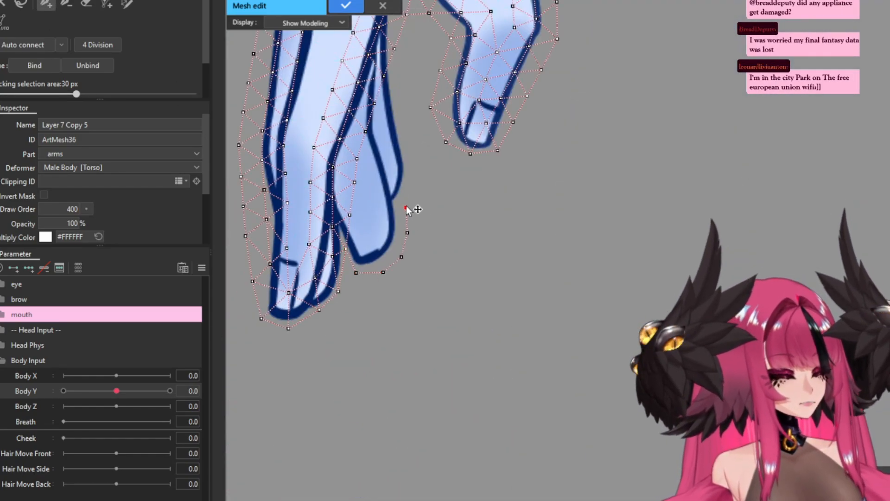
left_click(415, 190)
left_click(419, 173)
left_click(415, 143)
left_click(404, 116)
left_click(398, 88)
scroll(408, 139, "down", 1)
scroll(422, 188, "up", 1)
left_click(365, 132)
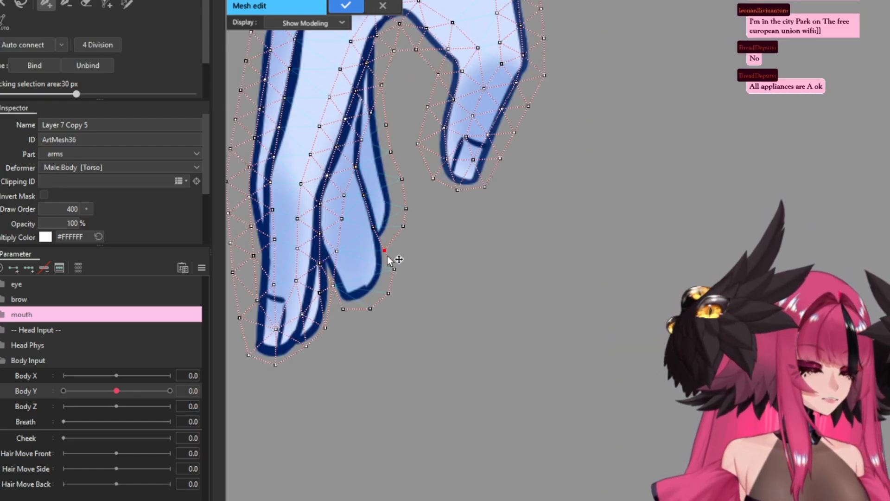
Copy the left hand's complete mesh, mirror it onto the right hand's art mesh and apply it
scroll(390, 257, "down", 4)
key("ctrl+a")
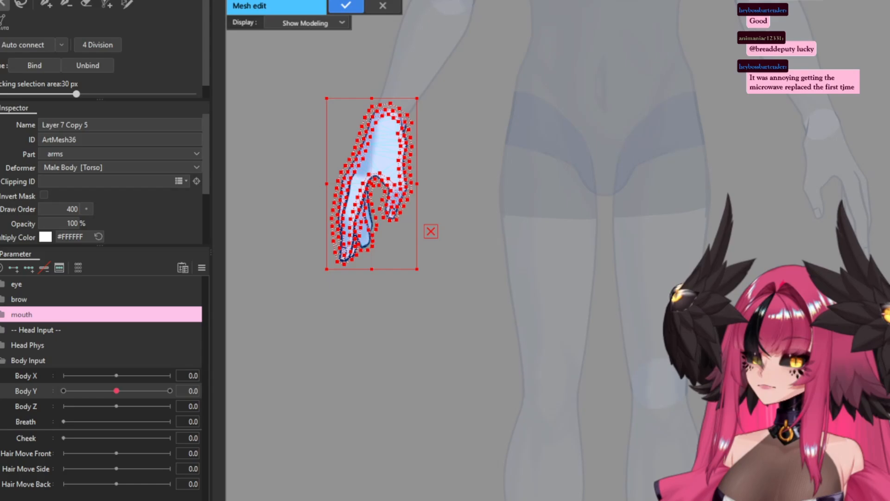
left_click(676, 190)
key("ctrl+a")
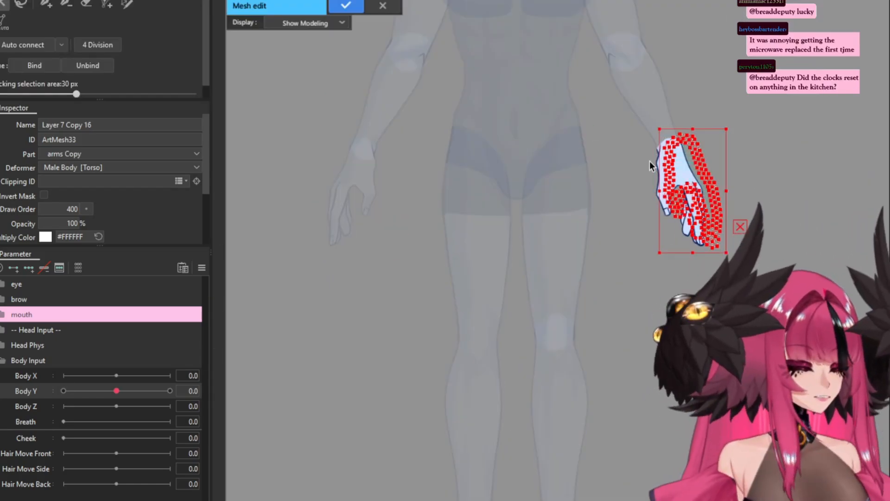
scroll(554, 243, "up", 4)
scroll(554, 243, "down", 8)
key("Return")
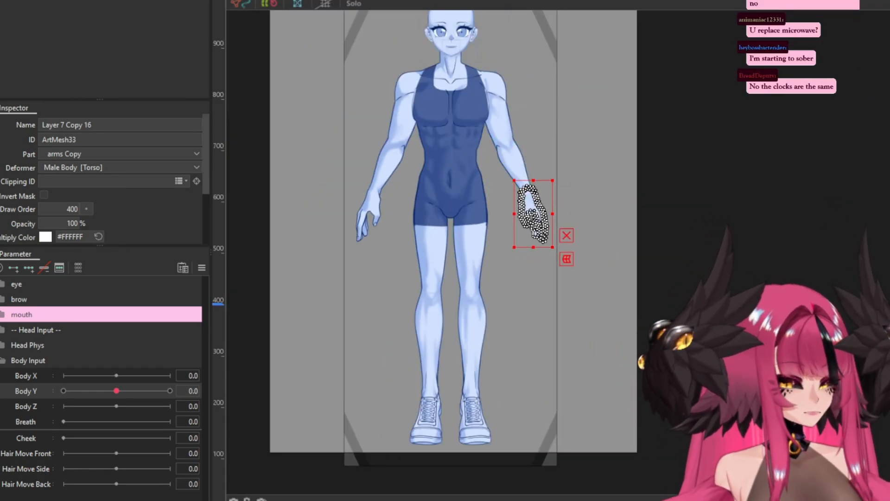
Select the Torso XY rotation deformer, lower it at the minimum end of Body Y, and test the Body Y movement
triple_click(143, 126)
type("Torso XY")
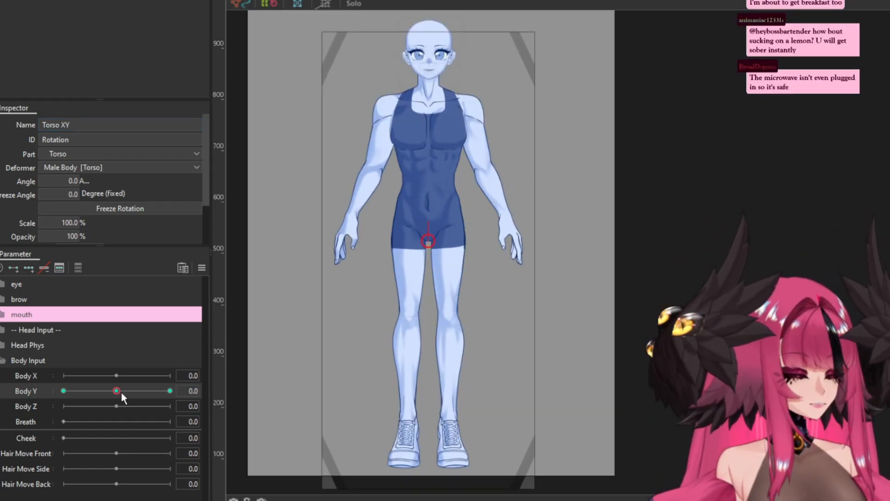
left_click(170, 391)
scroll(433, 100, "up", 3)
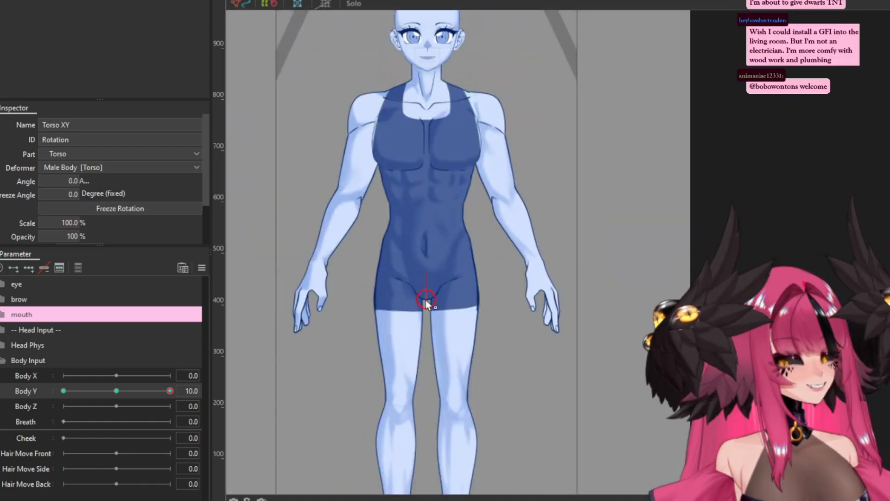
left_click(64, 390)
left_click_drag(426, 300, 426, 320)
mouse_move(63, 391)
left_mouse_down()
mouse_move(127, 428)
mouse_move(92, 424)
mouse_move(190, 389)
left_mouse_up()
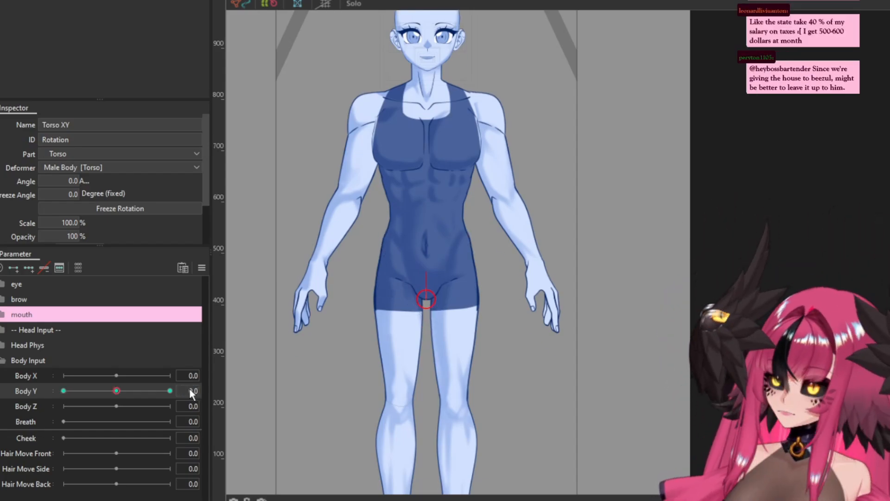
scroll(237, 419, "down", 2)
mouse_move(190, 389)
left_mouse_down()
mouse_move(237, 419)
mouse_move(60, 419)
mouse_move(117, 425)
left_mouse_up()
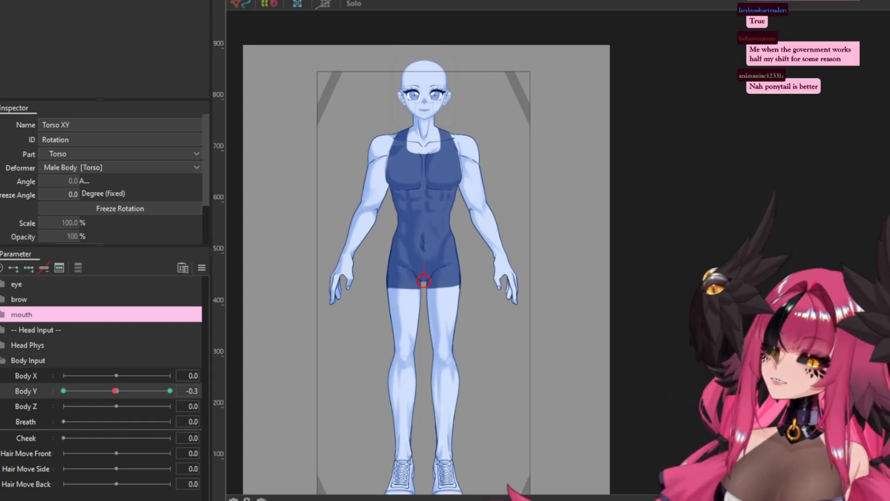
Open the left thigh's mesh, delete its default vertices and stroke a vertex strip down the outer edge to the knee
double_click(396, 229)
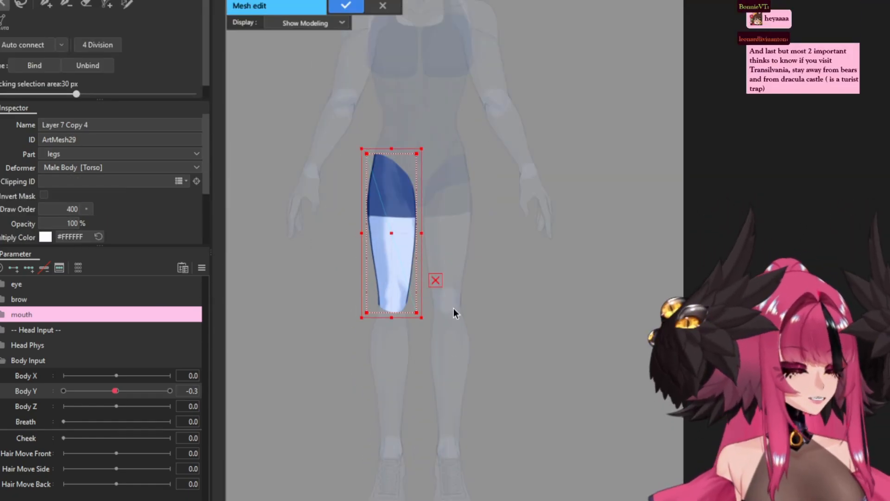
left_click(453, 313)
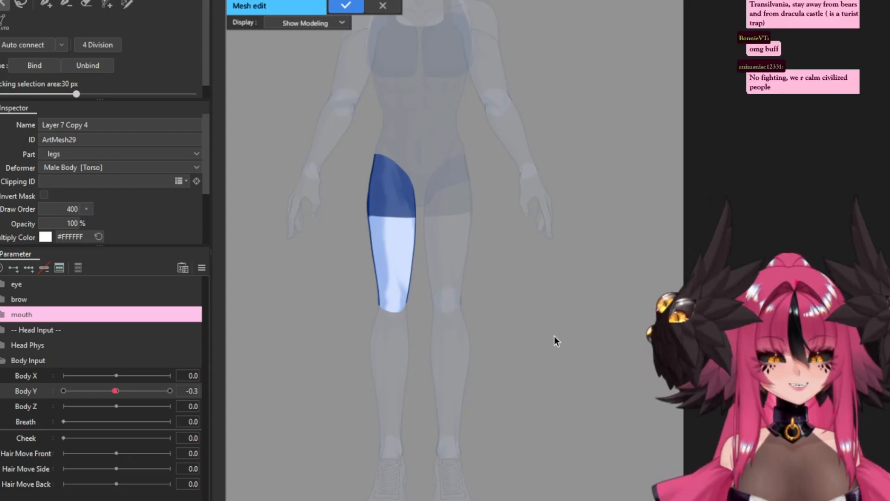
left_click(127, 5)
scroll(387, 219, "up", 5)
left_click(351, 38)
left_click(341, 93)
left_click(334, 165)
left_click(336, 244)
scroll(350, 181, "down", 3)
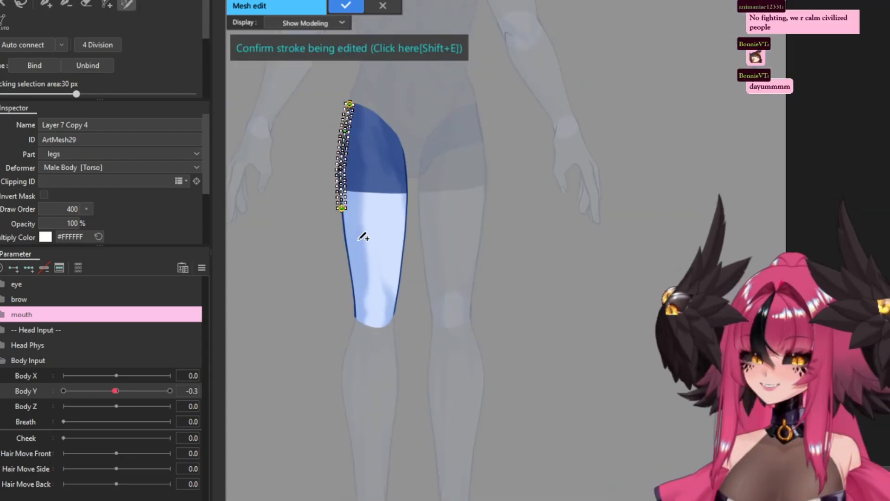
scroll(366, 254, "up", 2)
left_click(332, 253)
left_click(339, 311)
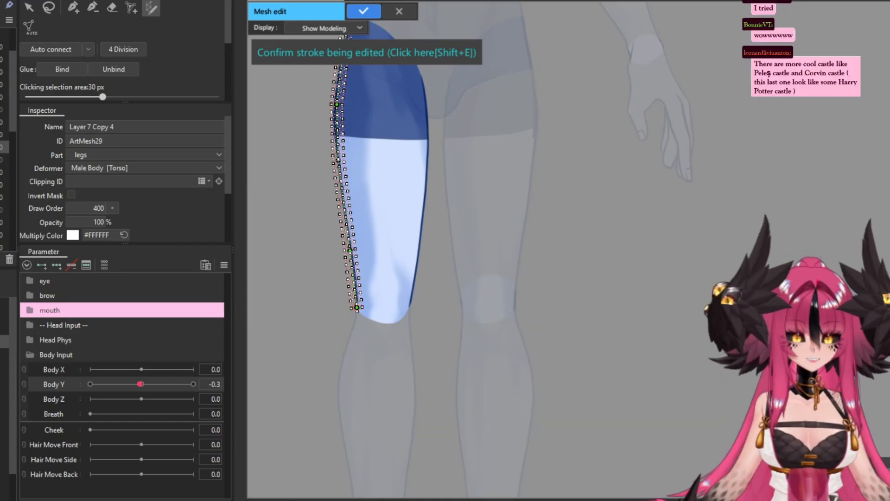
Stroke vertex strips along the left thigh's inner edge and around its rounded knee end
scroll(439, 316, "up", 2)
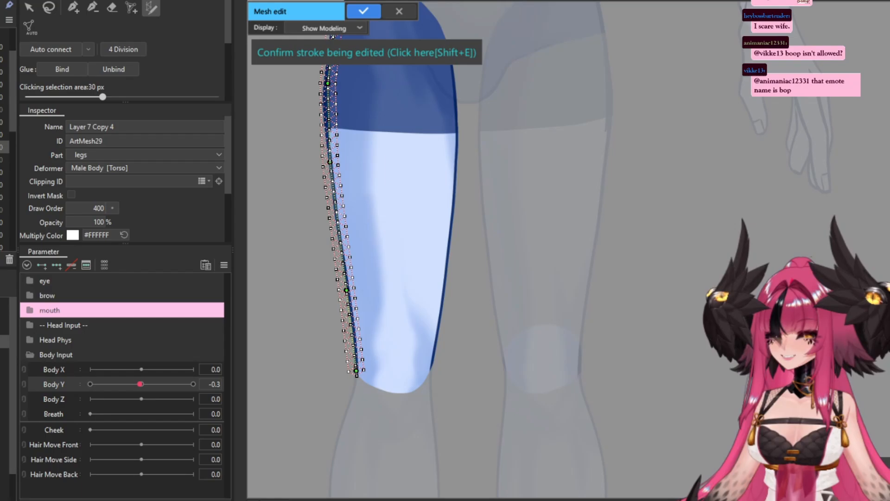
mouse_move(438, 292)
left_mouse_down()
mouse_move(417, 175)
mouse_move(406, 342)
left_mouse_up()
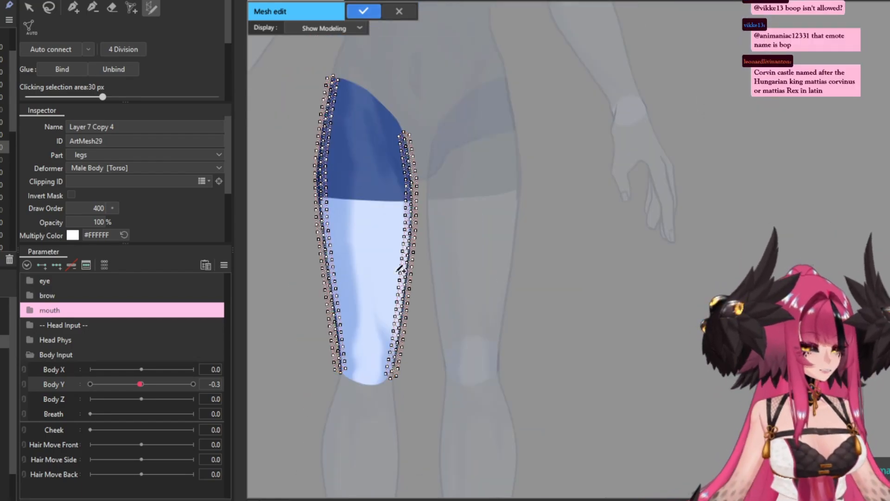
scroll(403, 362, "up", 2)
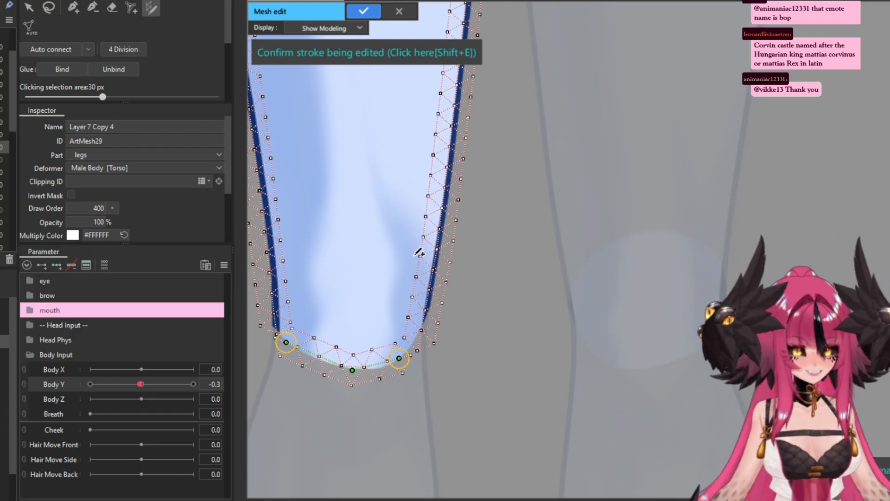
key("shift+e")
Merge the overlapping vertices at both knee corners of the left thigh's mesh and apply the mesh
scroll(308, 348, "up", 2)
right_click(325, 340)
key("Escape")
scroll(547, 320, "up", 1)
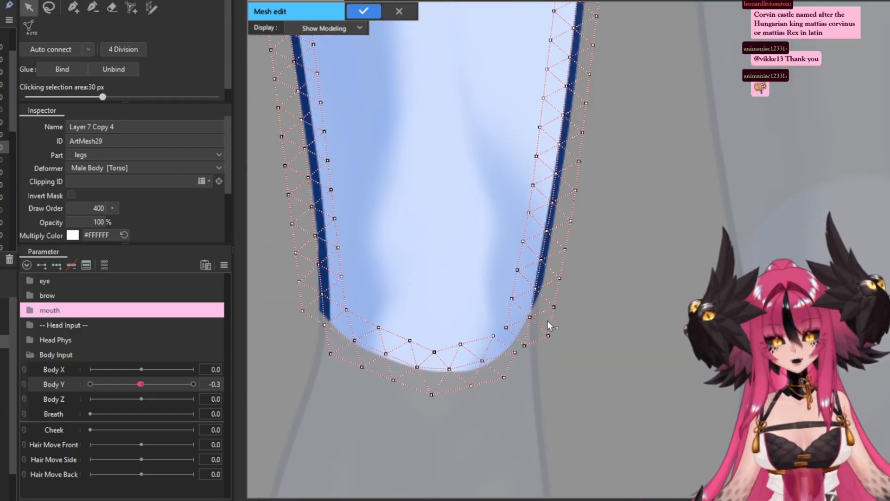
scroll(547, 321, "up", 2)
scroll(486, 273, "down", 5)
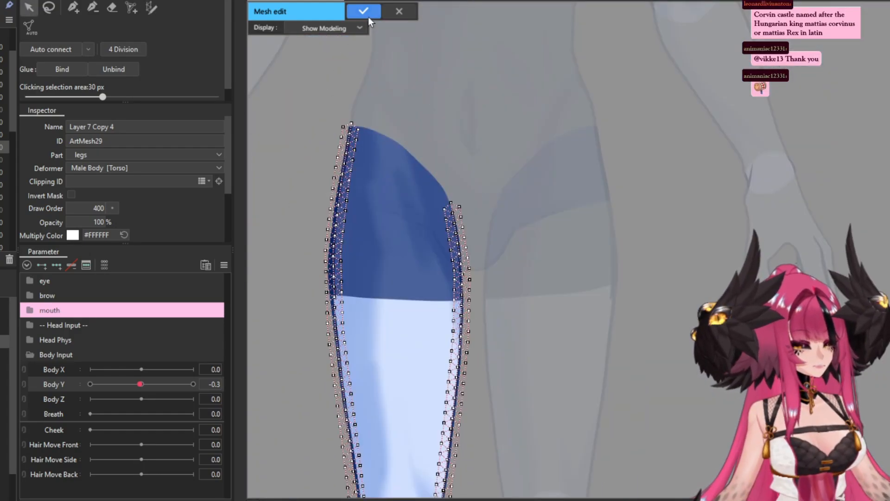
left_click(369, 17)
Copy the torso's mesh and paste it into the left thigh's mesh
left_click(298, 133)
double_click(482, 294)
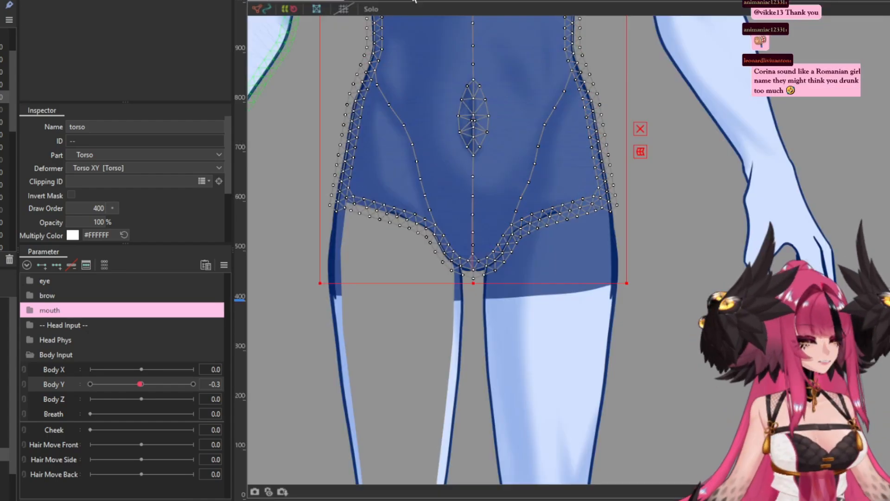
double_click(482, 293)
Delete the surplus vertices from the left thigh's mesh, including the overlapping upper strips, the navel and the torso's centre line
left_click_drag(274, 85, 486, 327)
left_click(491, 218)
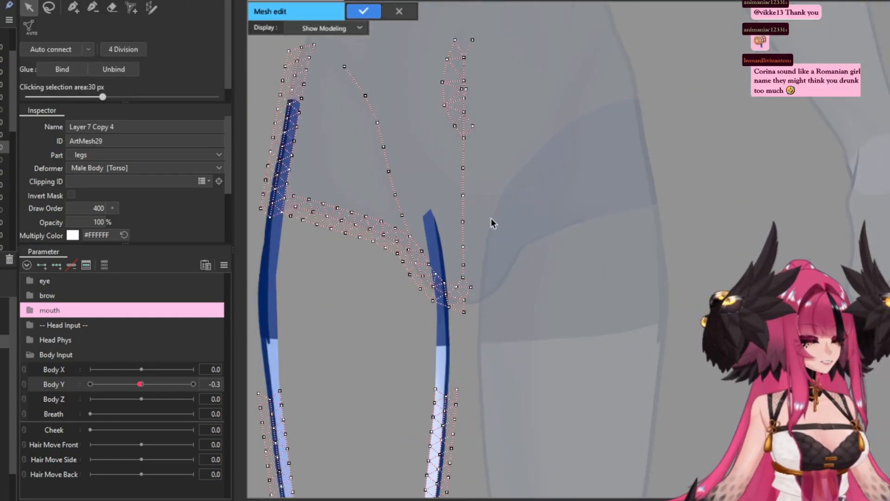
left_click_drag(485, 297, 467, 120)
scroll(482, 245, "down", 2)
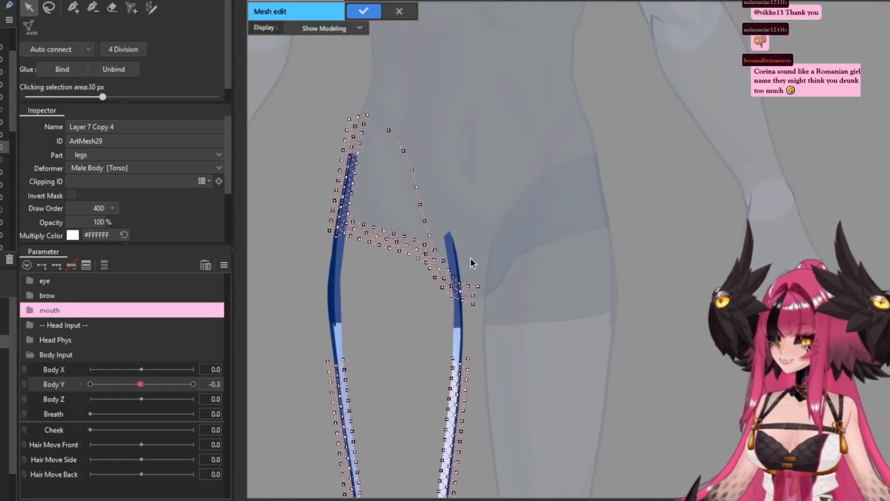
Connect the pasted hip curve to the neighbouring strips to close the upper part of the left thigh's mesh
scroll(463, 266, "down", 2)
scroll(374, 157, "up", 5)
key("p")
scroll(492, 271, "down", 2)
scroll(397, 227, "up", 3)
key("d")
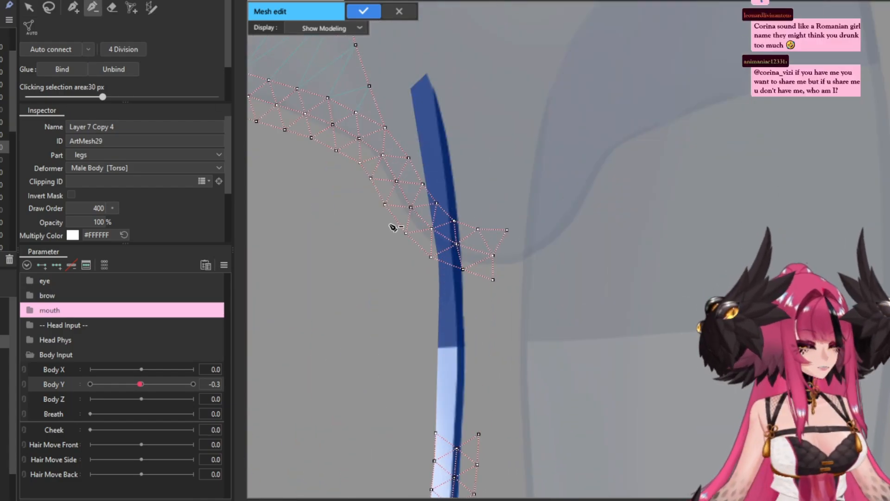
scroll(560, 272, "down", 2)
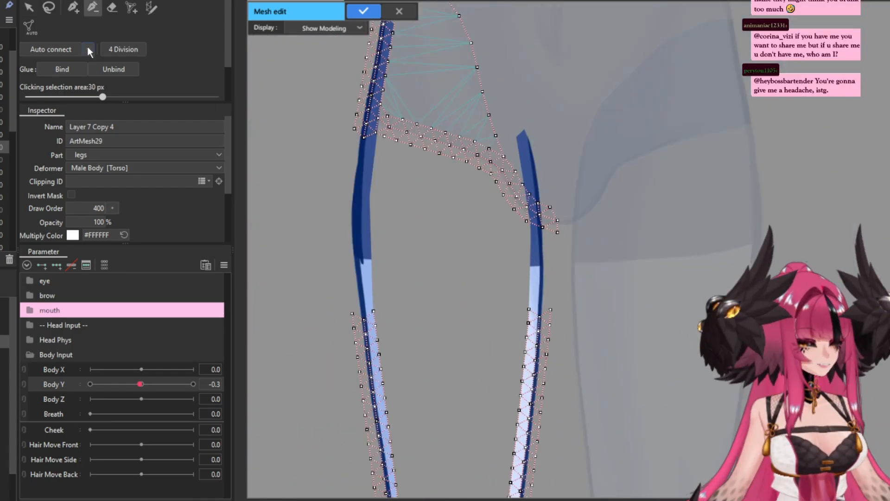
Stroke vertex strips along the left thigh's outer and inner edges to bridge the gaps below the hip
key("s")
scroll(444, 176, "up", 2)
left_click_drag(321, 148, 315, 211)
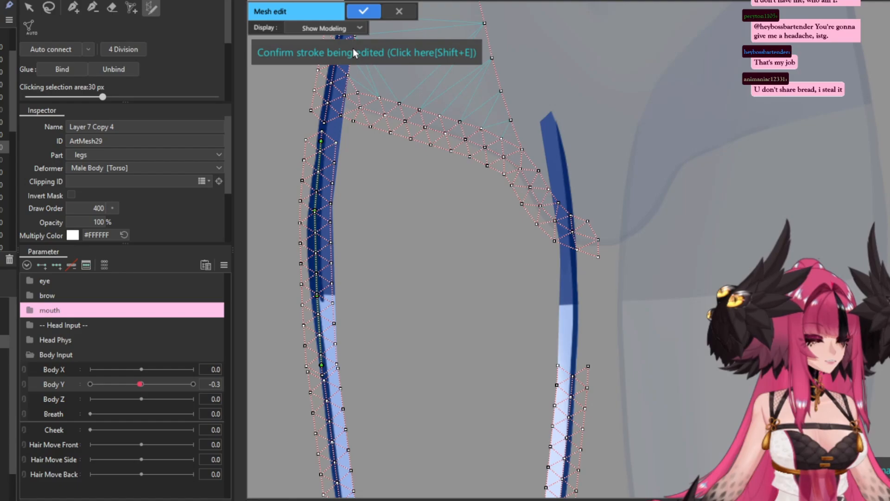
scroll(325, 209, "up", 2)
key("shift+e")
Merge and realign the vertices where the left thigh's inner strip meets the crotch
key("v")
right_click(600, 265)
left_click_drag(320, 221, 343, 234)
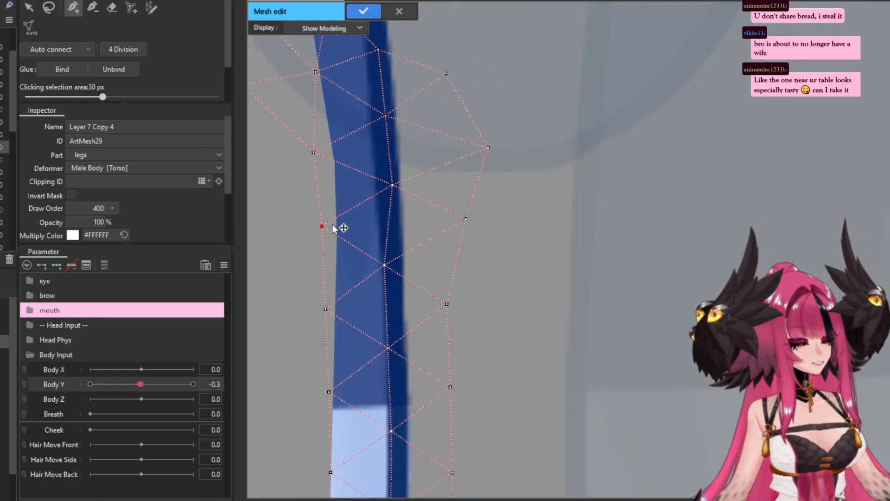
scroll(407, 193, "down", 2)
scroll(366, 190, "up", 2)
right_click(366, 186)
left_click(404, 235)
scroll(433, 151, "down", 5)
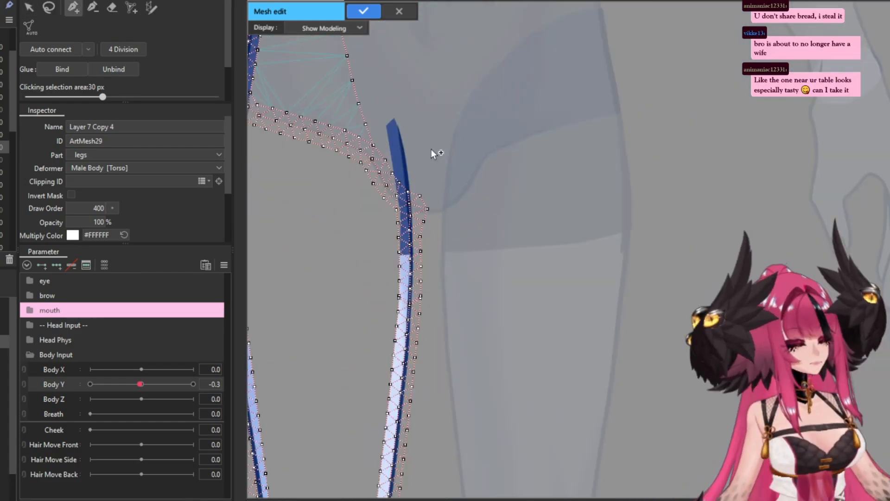
Close the break in the left thigh's outer strip and fill the thigh's interior with connected triangles
key("ctrl+a")
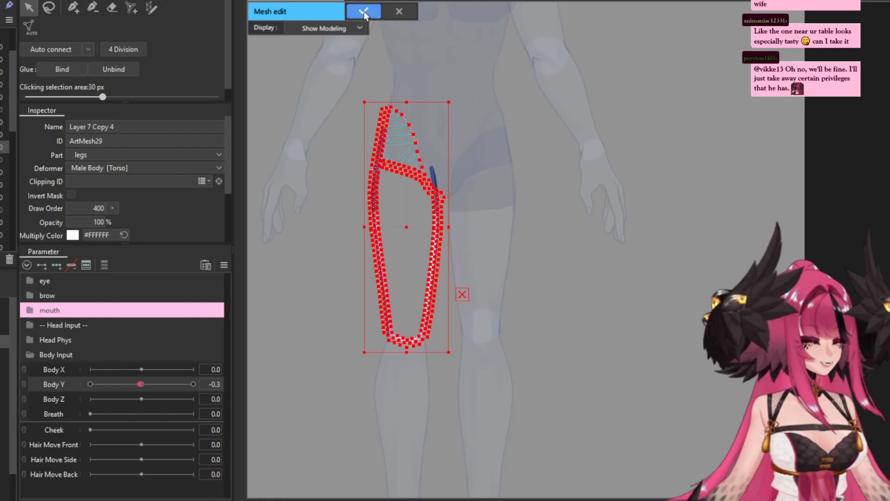
scroll(367, 19, "up", 2)
scroll(367, 18, "down", 2)
scroll(371, 16, "up", 6)
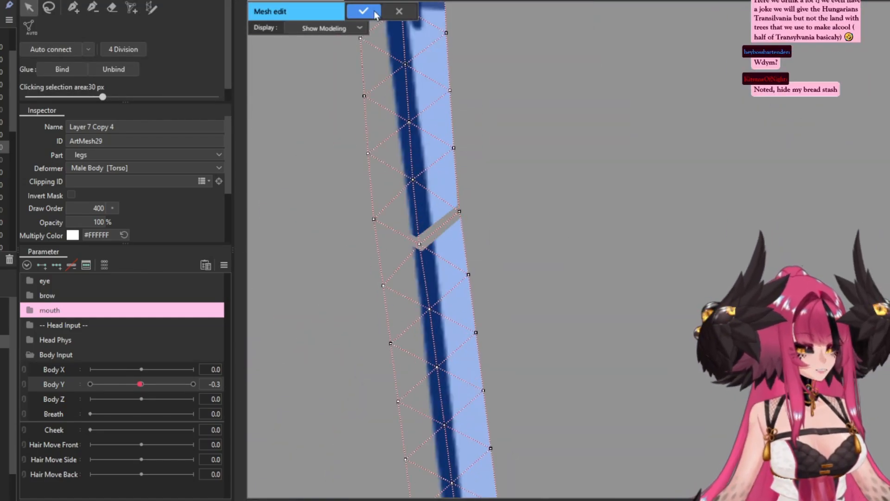
scroll(417, 46, "down", 6)
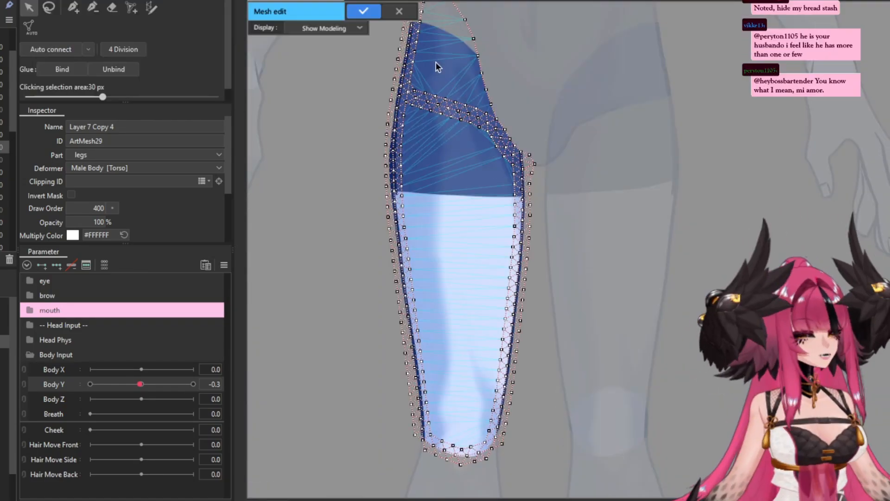
key("Return")
Replace the right thigh's mesh with a mirrored copy of the left thigh's mesh and apply it
scroll(436, 68, "down", 5)
left_click(487, 188)
scroll(487, 189, "up", 3)
double_click(487, 185)
key("ctrl+a")
scroll(391, 123, "up", 2)
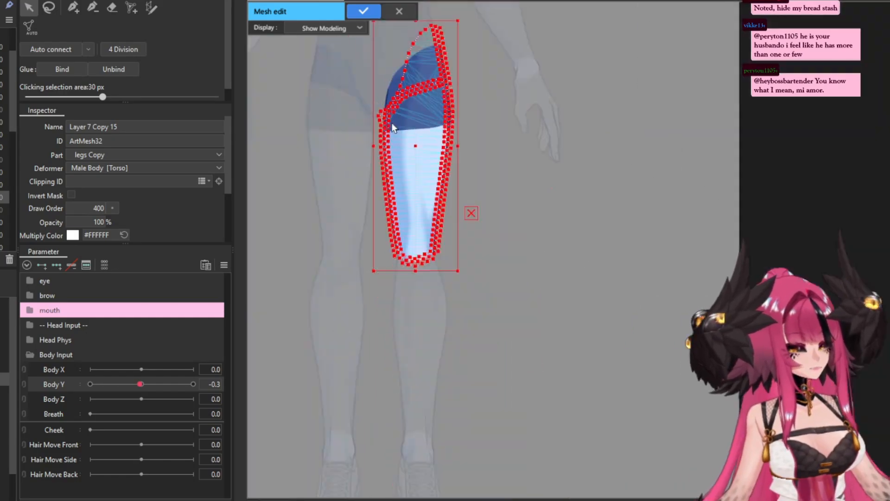
key("Return")
Replace the left lower leg's mesh with the vertices copied from the knee edge of the left thigh's mesh
scroll(371, 21, "down", 2)
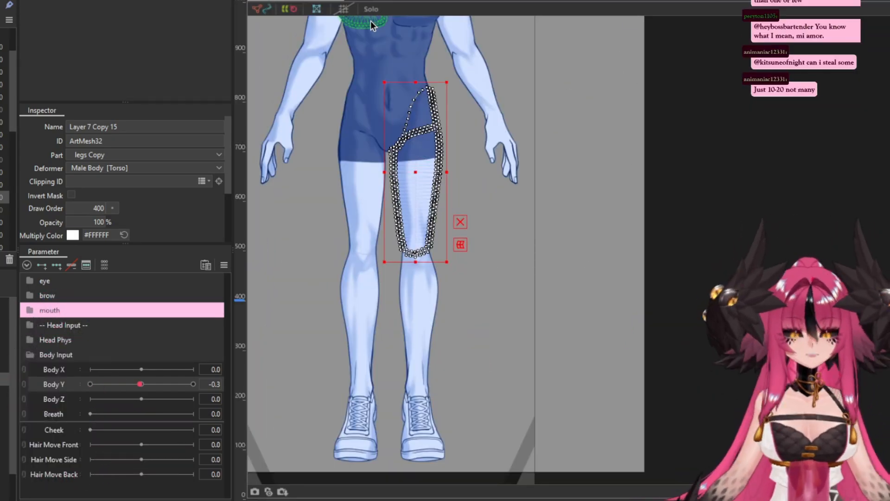
scroll(345, 261, "up", 4)
left_click(355, 234)
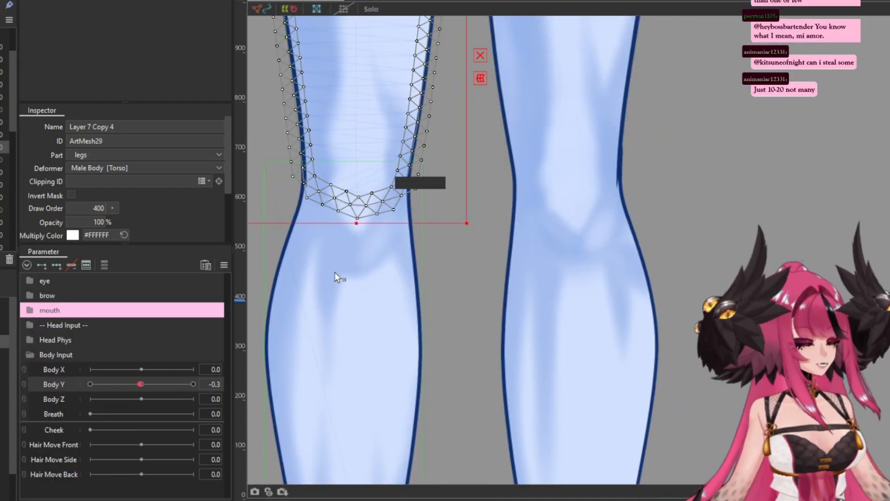
scroll(341, 277, "down", 3)
scroll(356, 239, "up", 3)
double_click(344, 283)
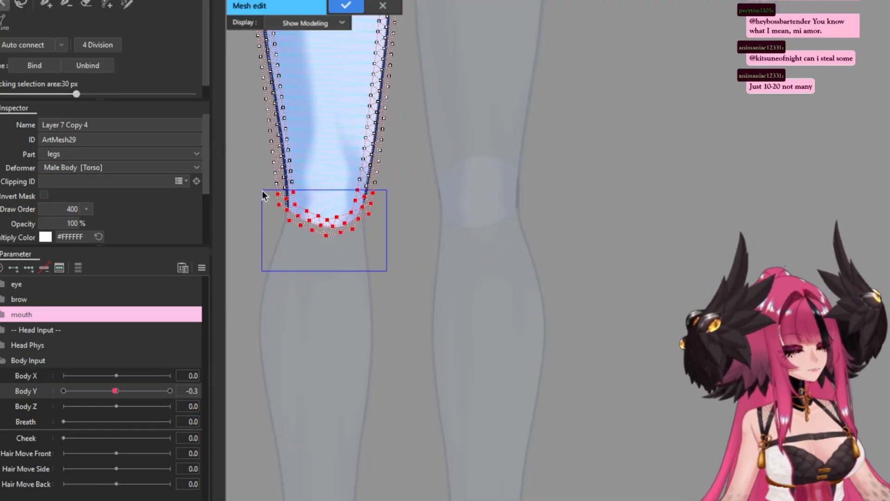
key("Return")
scroll(444, 119, "down", 3)
double_click(378, 278)
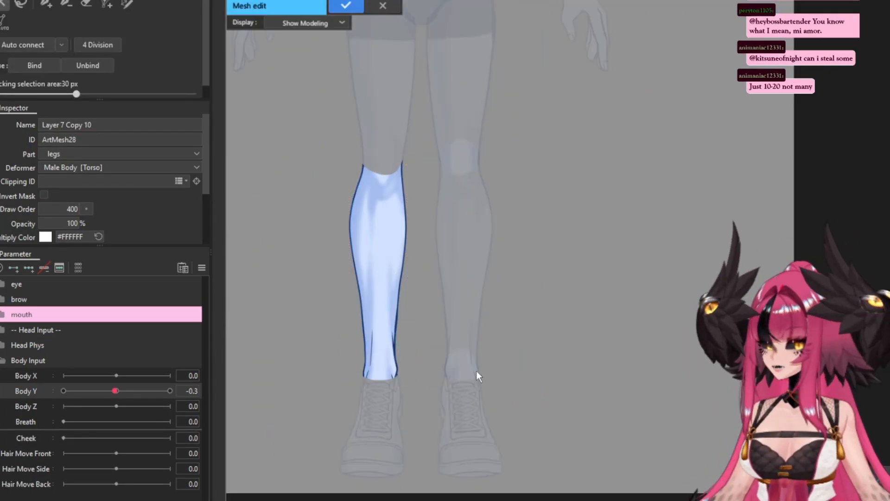
scroll(402, 147, "up", 3)
scroll(403, 147, "down", 1)
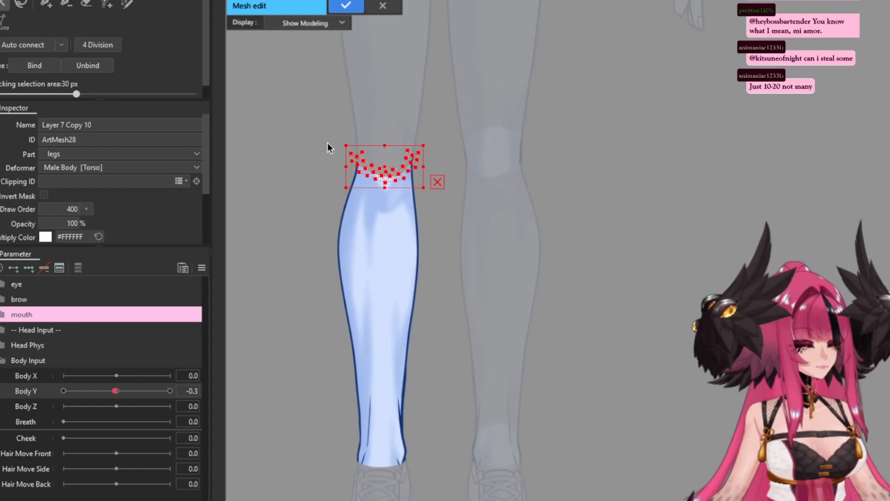
Stroke vertex strips along the left lower leg's outer and inner outlines and confirm the strokes
scroll(322, 152, "up", 4)
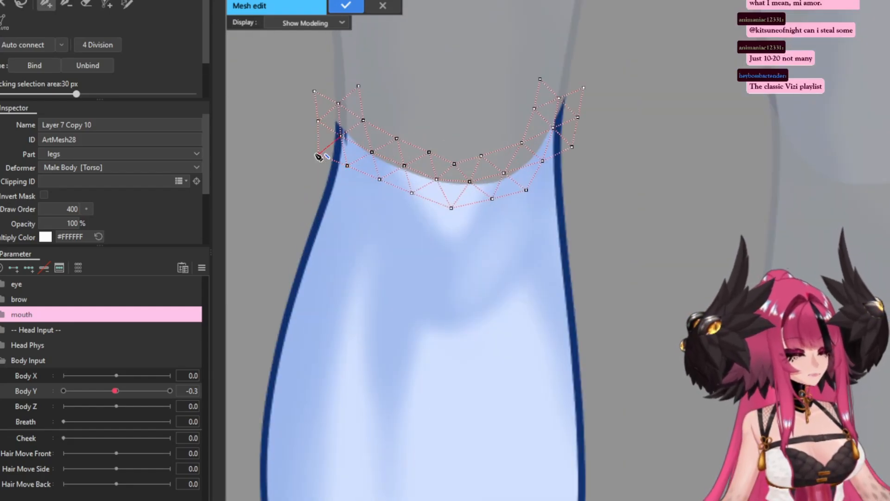
left_click(127, 4)
scroll(444, 62, "down", 2)
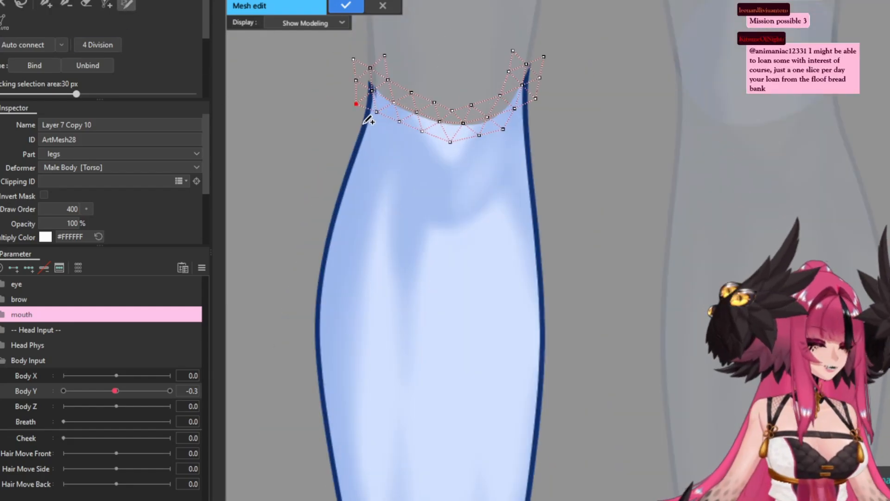
left_click_drag(364, 124, 335, 211)
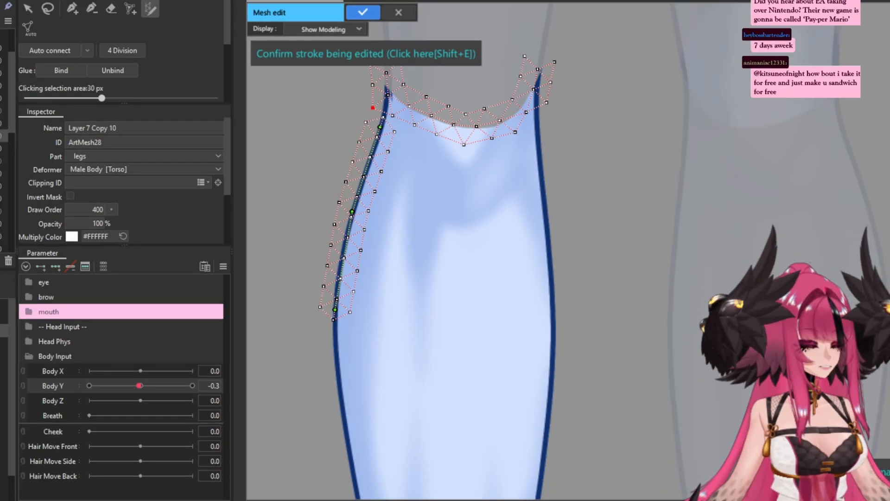
scroll(367, 192, "down", 3)
mouse_move(394, 312)
left_mouse_down()
mouse_move(437, 412)
mouse_move(482, 213)
left_mouse_up()
scroll(470, 257, "up", 2)
key("shift+e")
Connect the left lower leg's outline strips to the knee-edge vertices on both sides
scroll(445, 139, "up", 4)
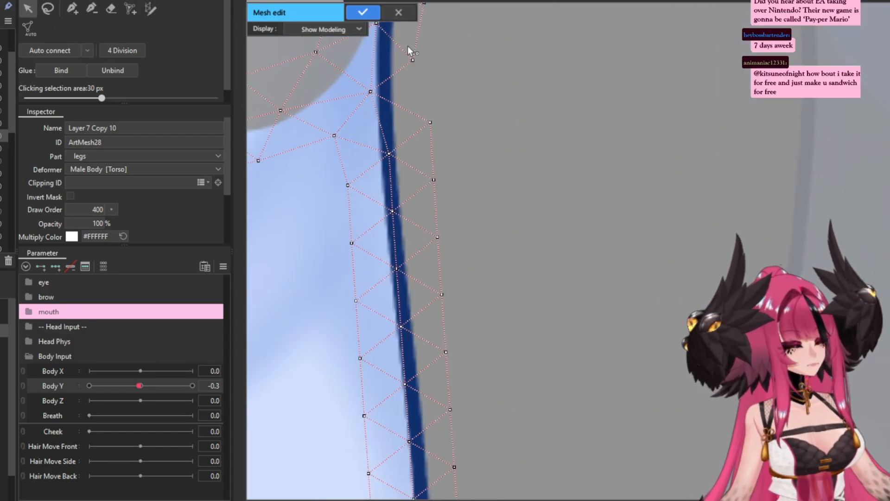
key("v")
scroll(352, 204, "down", 3)
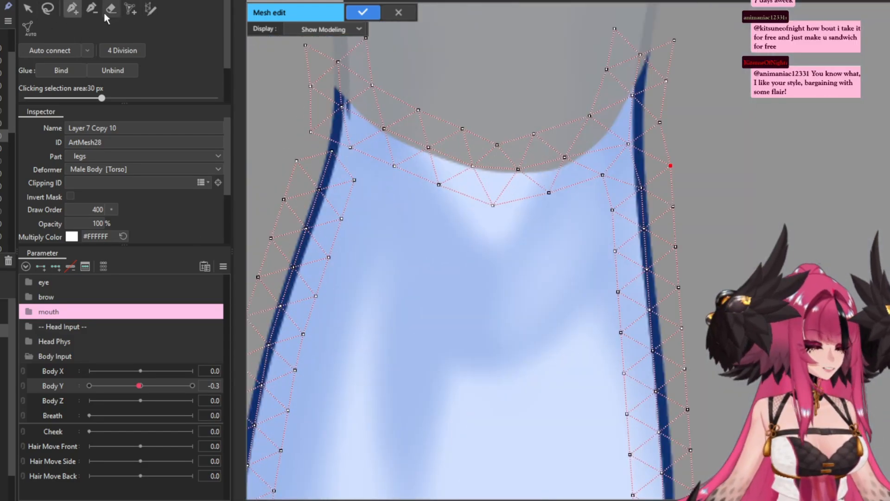
scroll(352, 204, "up", 3)
left_click_drag(280, 123, 351, 204)
scroll(324, 167, "down", 3)
Add two curved rows of vertices across the left lower leg just below the knee edge
scroll(398, 194, "up", 3)
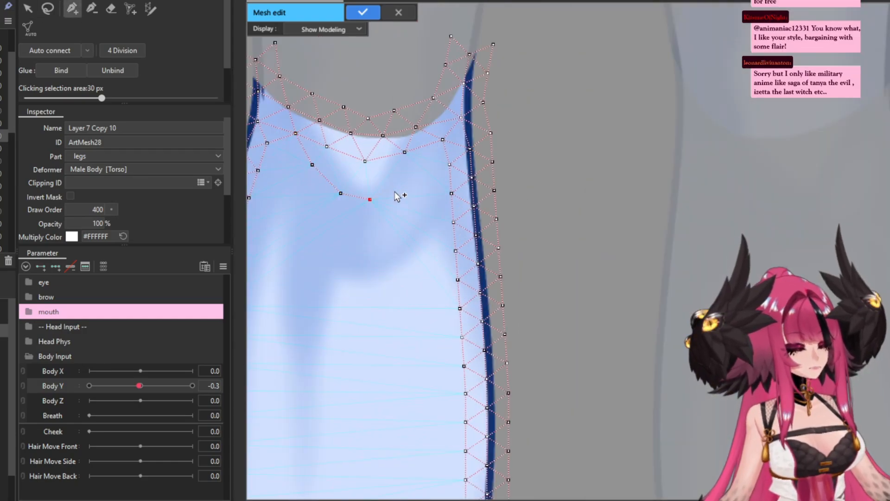
left_click(401, 188)
scroll(401, 199, "down", 2)
scroll(402, 195, "up", 2)
scroll(402, 192, "down", 2)
key("v")
scroll(333, 175, "down", 2)
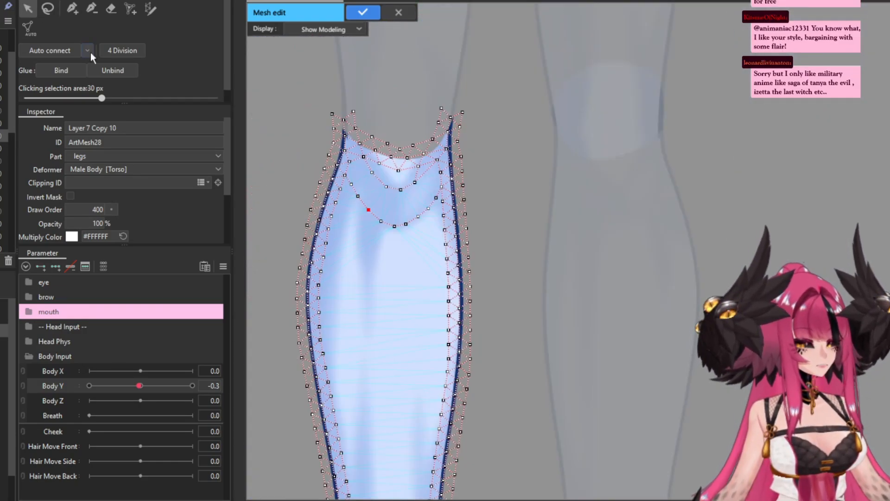
Copy the left lower leg's upper knee vertices into the left thigh's mesh so both overlap, and apply it
scroll(421, 370, "up", 2)
scroll(422, 370, "down", 2)
scroll(387, 376, "up", 3)
scroll(506, 154, "down", 3)
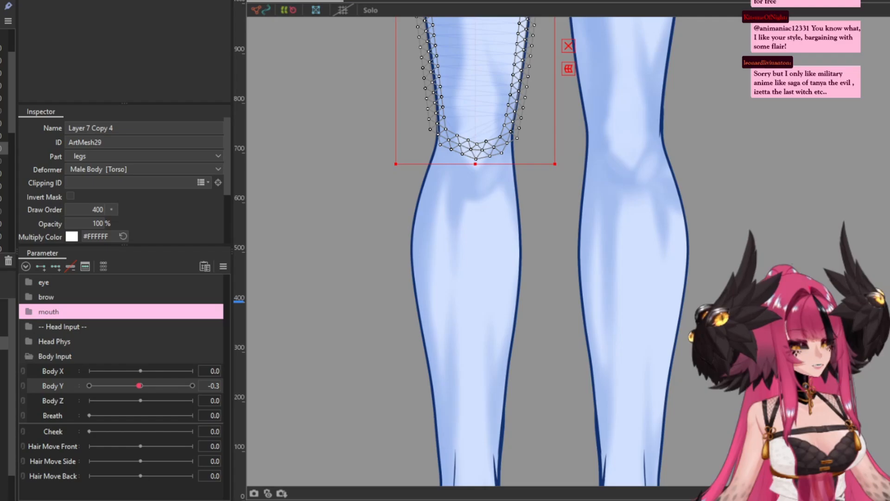
left_click(352, 110)
scroll(352, 111, "up", 2)
key("p")
scroll(674, 90, "down", 3)
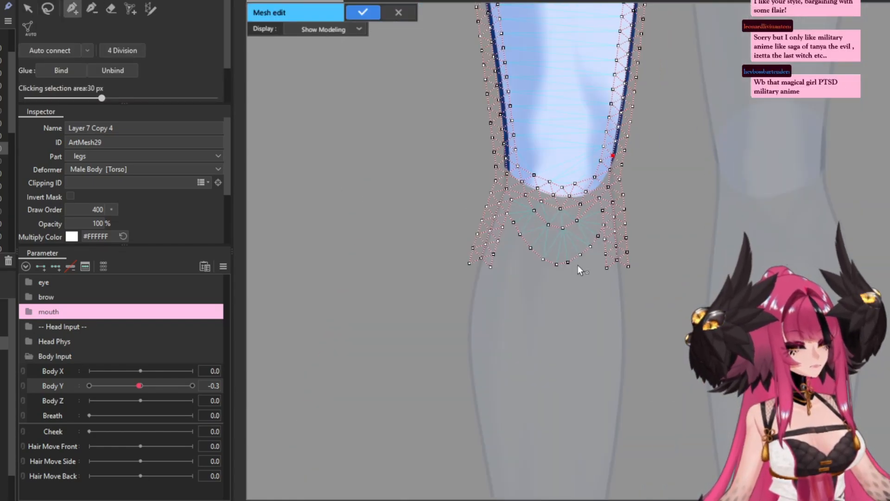
key("Return")
Replace the right thigh's mesh with a mirrored copy of the left thigh's extended mesh
scroll(428, 255, "down", 2)
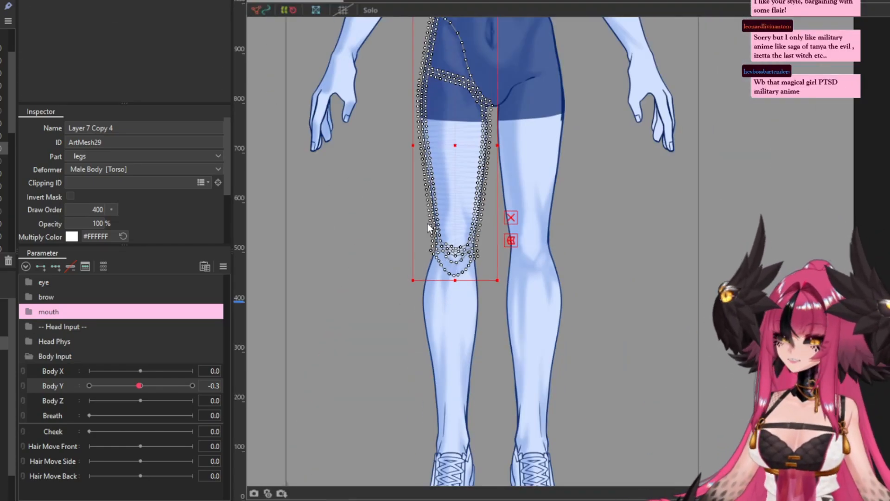
scroll(488, 237, "down", 3)
double_click(385, 186)
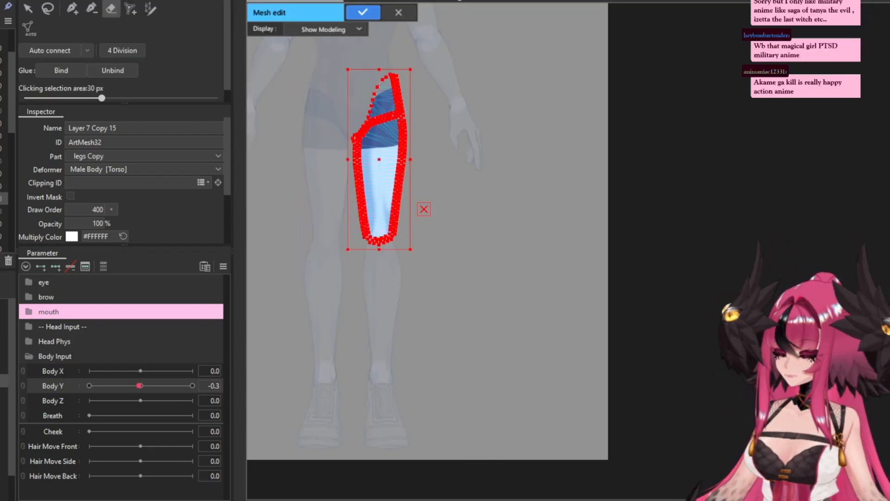
scroll(387, 163, "up", 2)
scroll(387, 232, "down", 3)
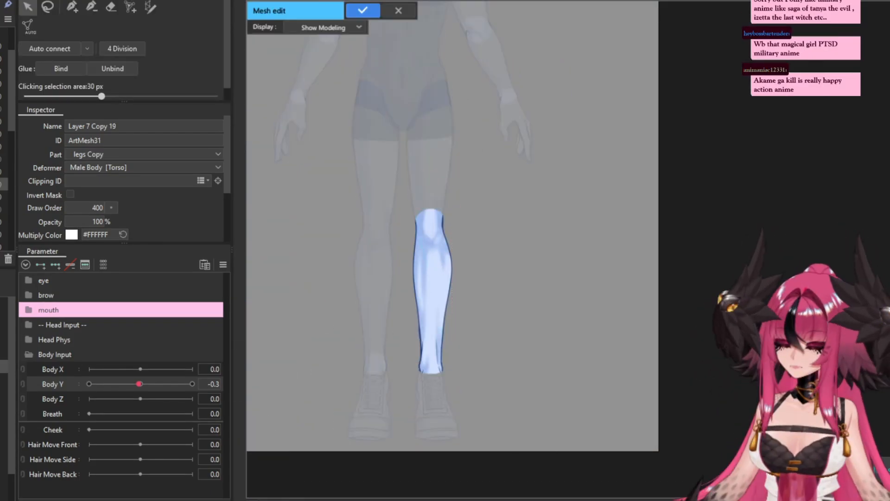
Paste the left lower leg's mesh into the right lower leg, mirror it to fit, and apply it
right_click(487, 201)
left_click(531, 207)
scroll(424, 279, "up", 2)
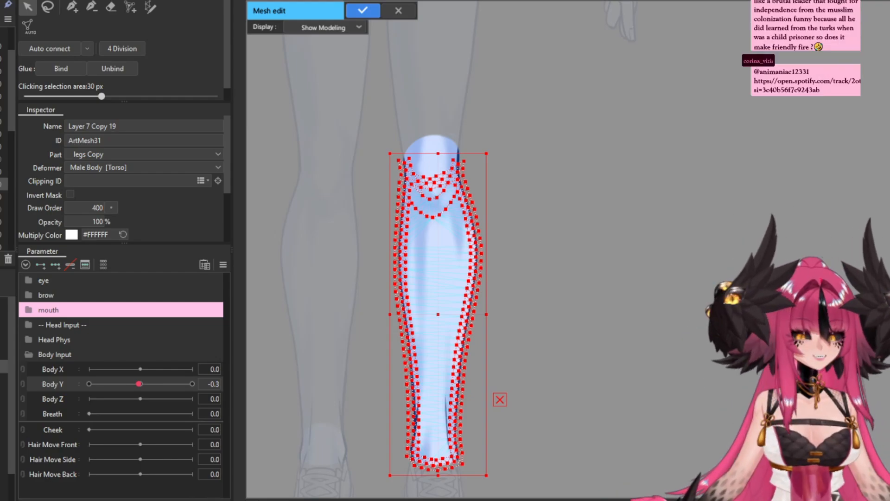
left_click(363, 10)
scroll(440, 158, "down", 2)
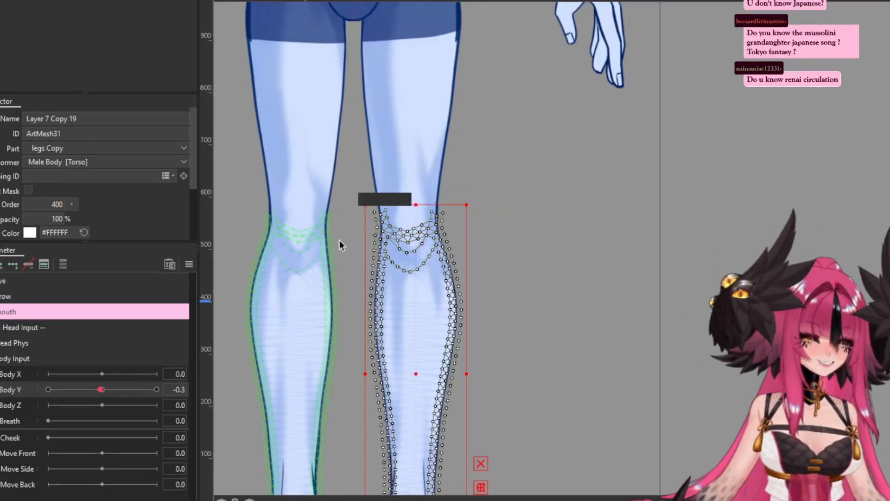
Replace the left shoe's mesh with the ankle vertices copied from the left lower leg's mesh
scroll(339, 240, "down", 3)
double_click(306, 334)
scroll(318, 290, "up", 4)
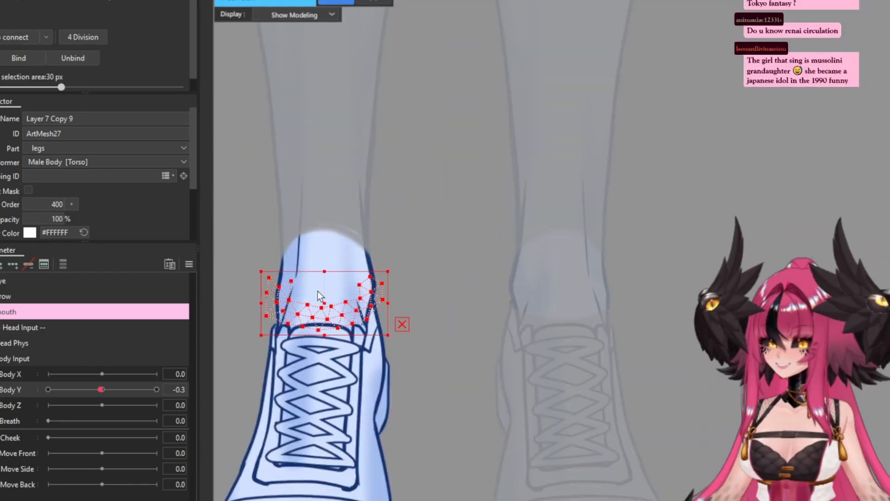
scroll(306, 185, "down", 3)
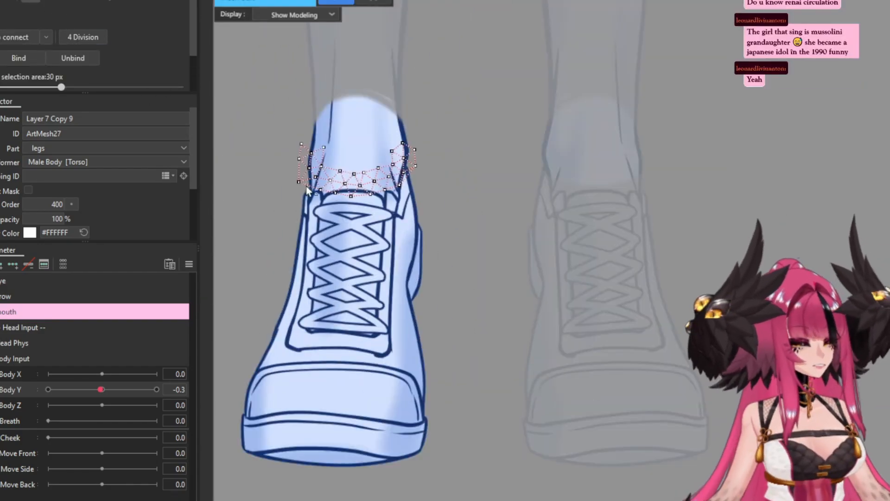
Outline the left shoe with connected vertices from the ankle around the sole, and trace its inner side bulge
scroll(423, 183, "up", 3)
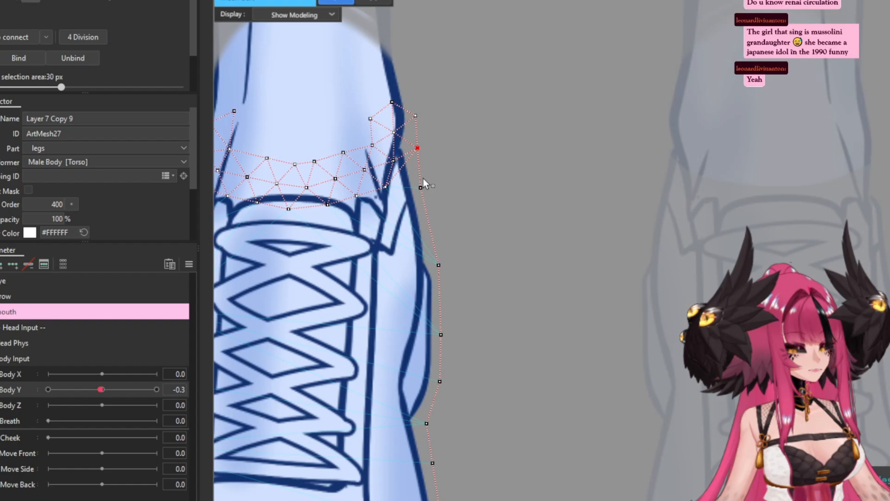
scroll(418, 325, "down", 2)
scroll(368, 268, "down", 3)
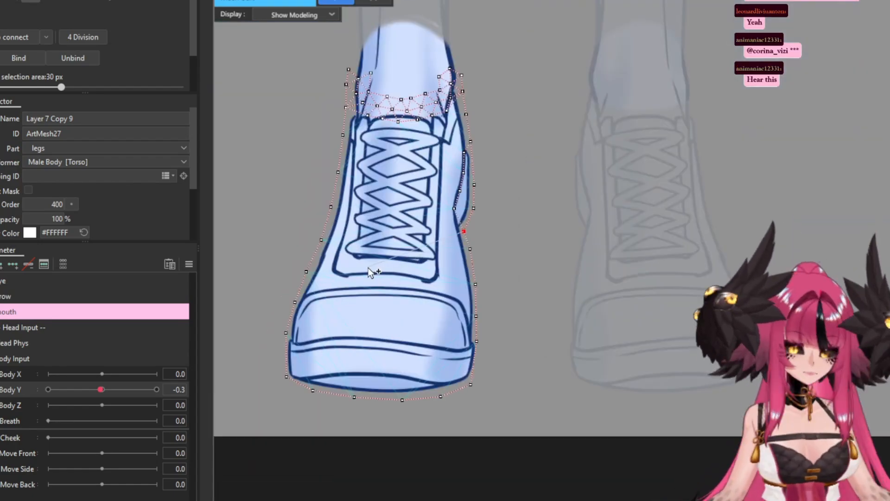
scroll(464, 276, "up", 5)
scroll(484, 371, "down", 3)
Trace the left shoe's sole line, toe cap and lace panel with connected vertices
scroll(267, 353, "up", 4)
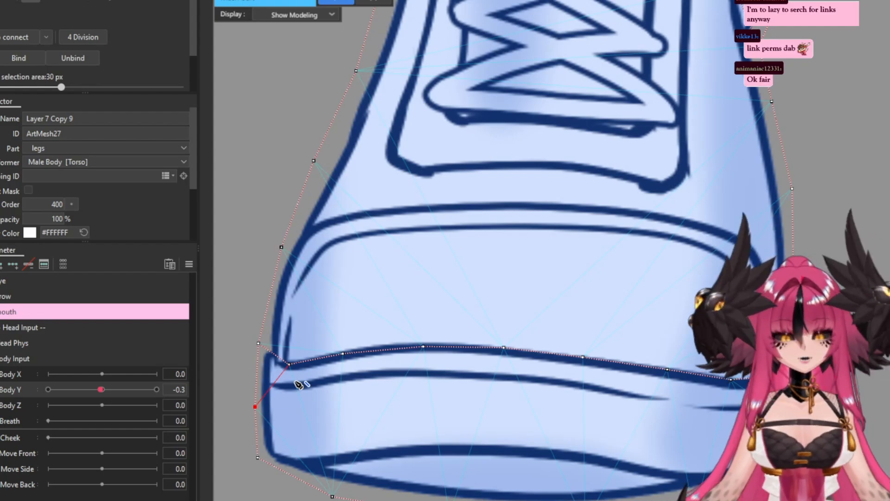
left_click_drag(346, 386, 334, 399)
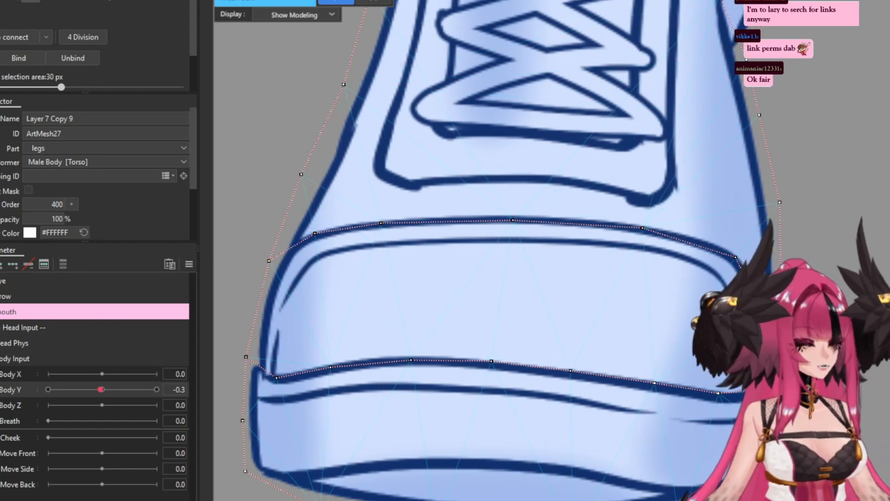
scroll(663, 101, "down", 2)
scroll(471, 342, "down", 5)
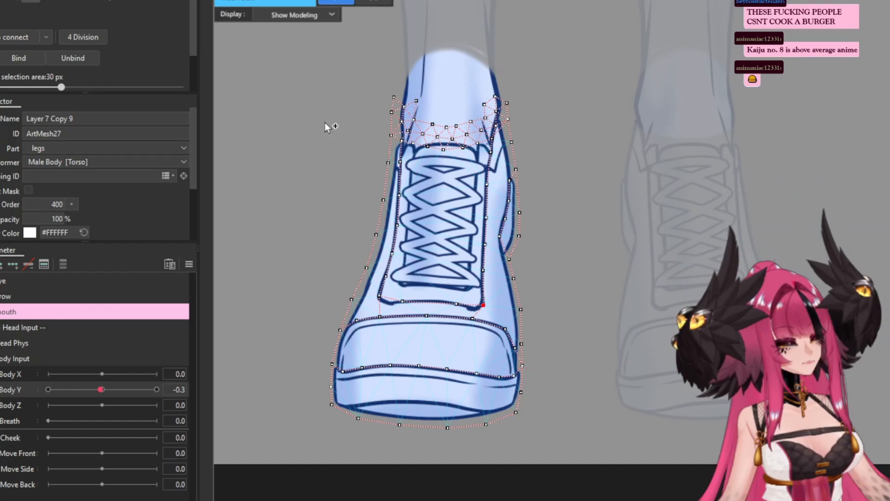
Apply the left shoe's mesh and replace the right shoe's mesh with a mirrored copy of it
key("Return")
left_click(573, 235)
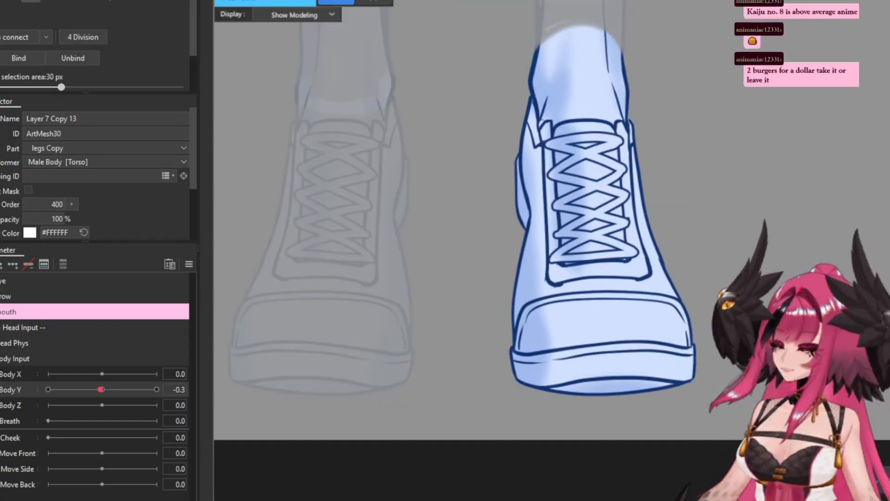
scroll(441, 209, "down", 8)
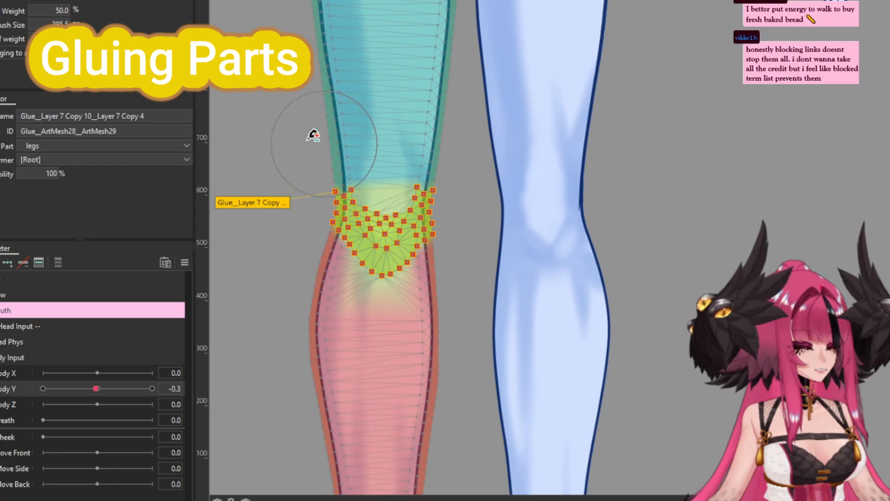
Set the brush size to 172.7 px and paint the glue weights between the left thigh and lower leg at the knee
mouse_move(313, 135)
left_mouse_down()
mouse_move(357, 187)
mouse_move(298, 252)
mouse_move(441, 288)
mouse_move(372, 206)
mouse_move(373, 173)
left_mouse_up()
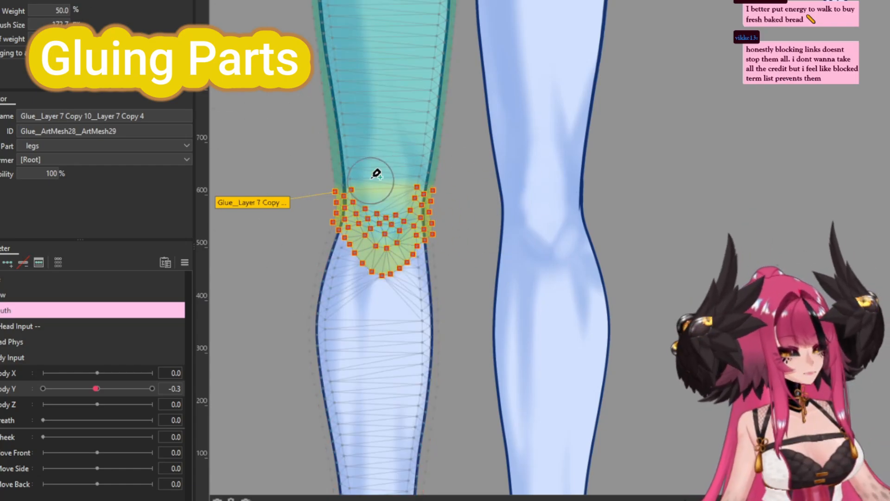
left_click(353, 195)
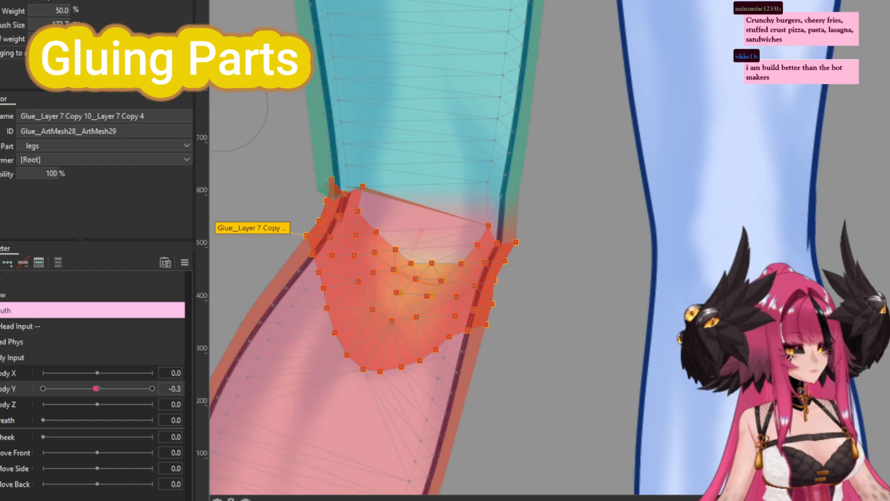
mouse_move(351, 187)
left_mouse_down()
mouse_move(518, 236)
mouse_move(353, 127)
mouse_move(334, 232)
mouse_move(508, 230)
left_mouse_up()
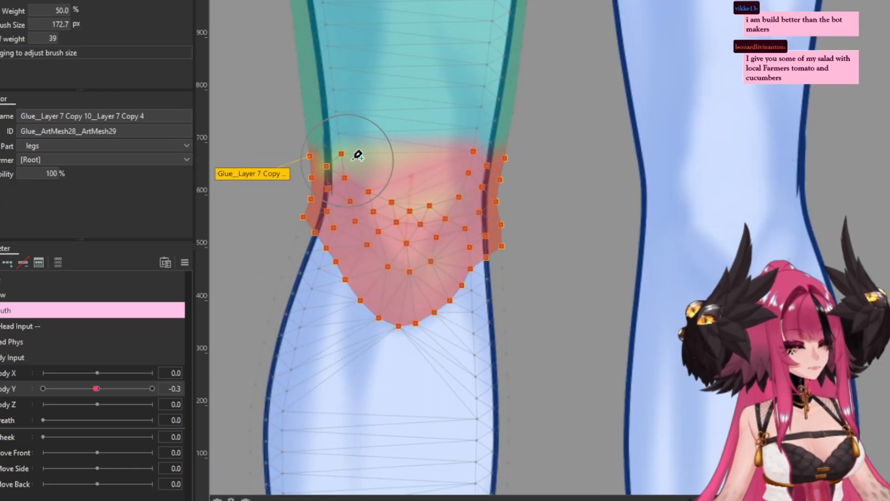
mouse_move(357, 155)
left_mouse_down()
mouse_move(444, 148)
mouse_move(358, 148)
left_mouse_up()
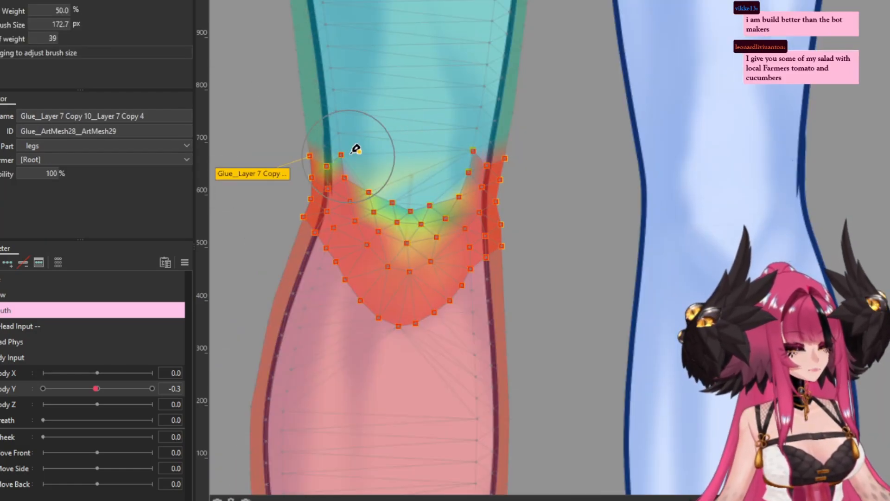
Select the left lower leg mesh together with the left shoe mesh
scroll(357, 149, "down", 2)
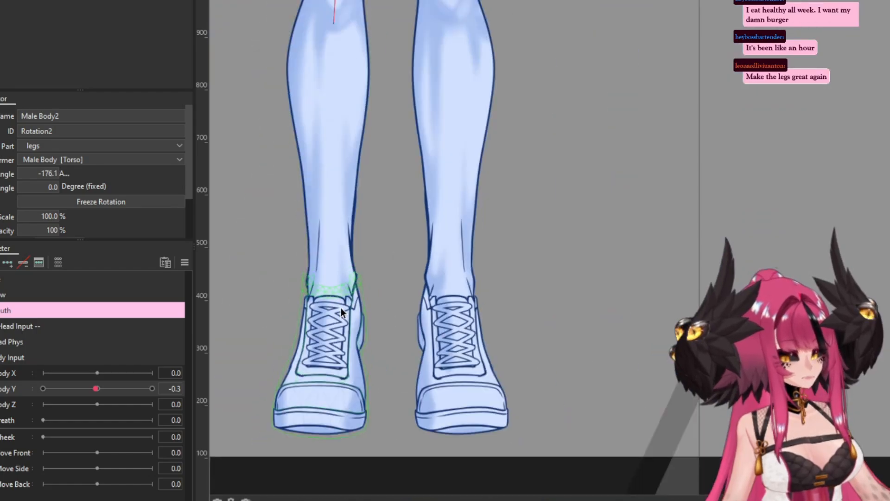
scroll(341, 312, "up", 5)
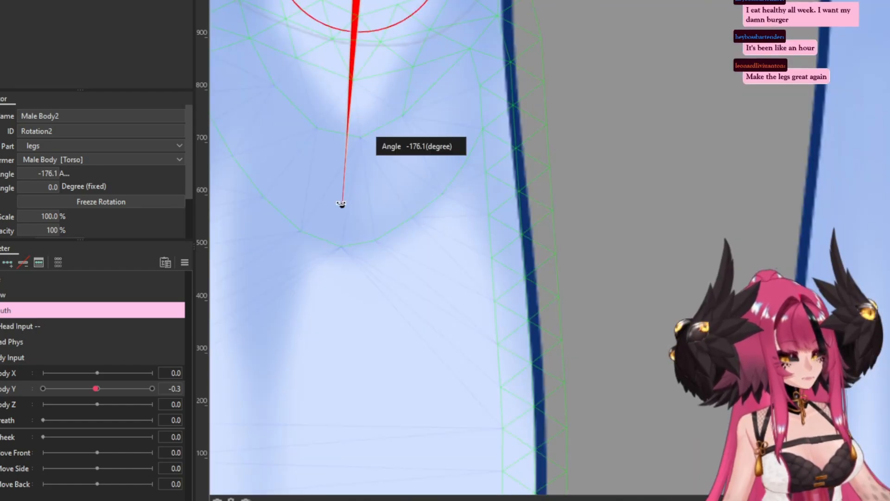
scroll(364, 159, "down", 6)
key("Escape")
left_click(371, 185)
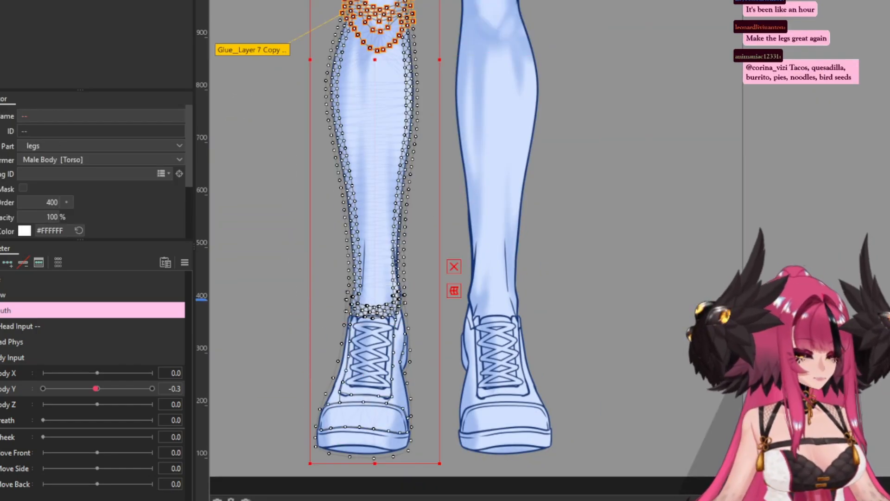
scroll(376, 195, "down", 3)
scroll(380, 136, "up", 3)
Bind the overlapping vertices of the torso and left thigh meshes at the hip with glue, and apply the mesh edit
left_click(380, 136)
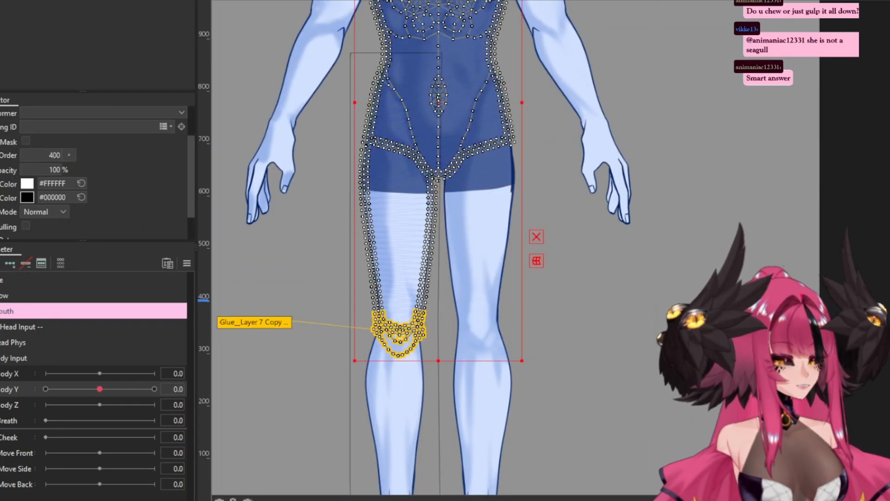
double_click(397, 105)
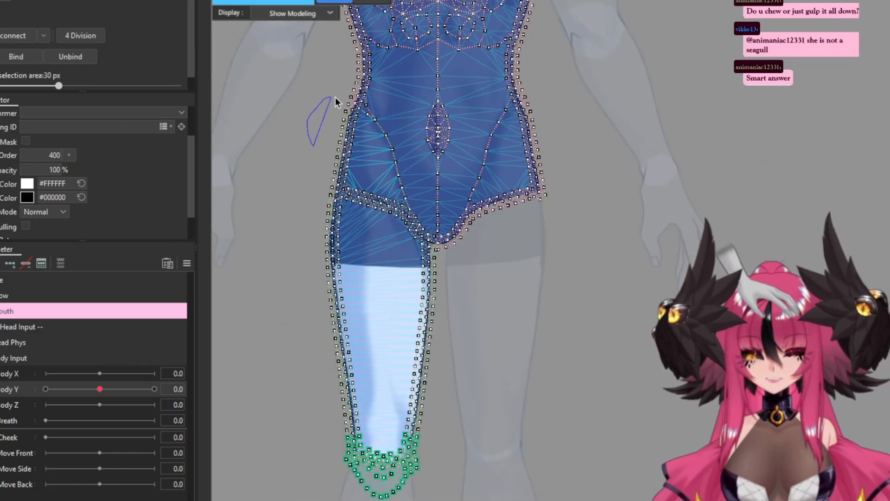
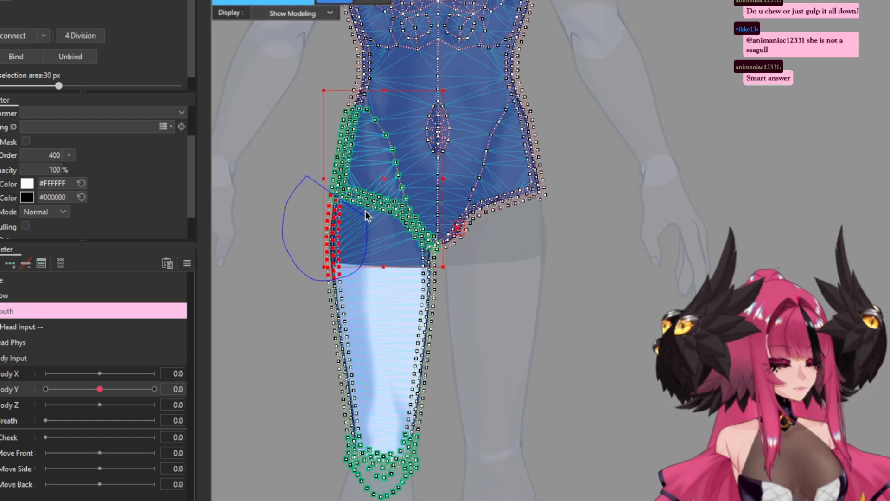
left_click(288, 209)
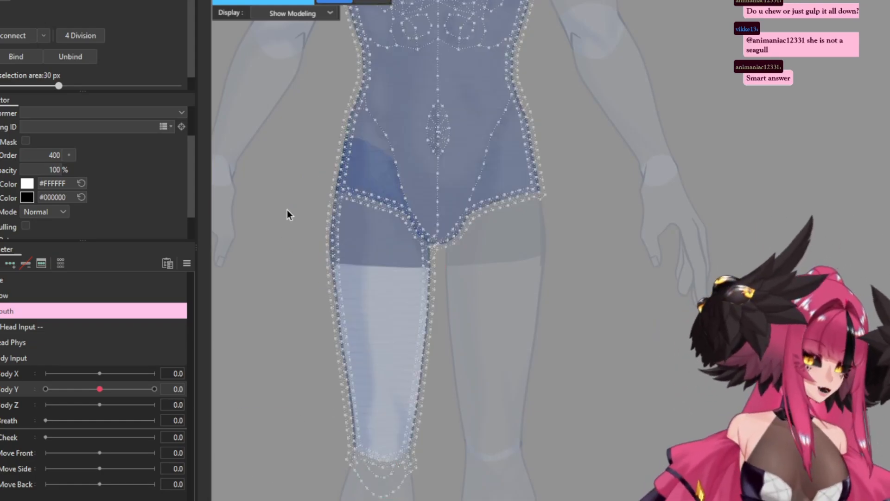
left_click(337, 2)
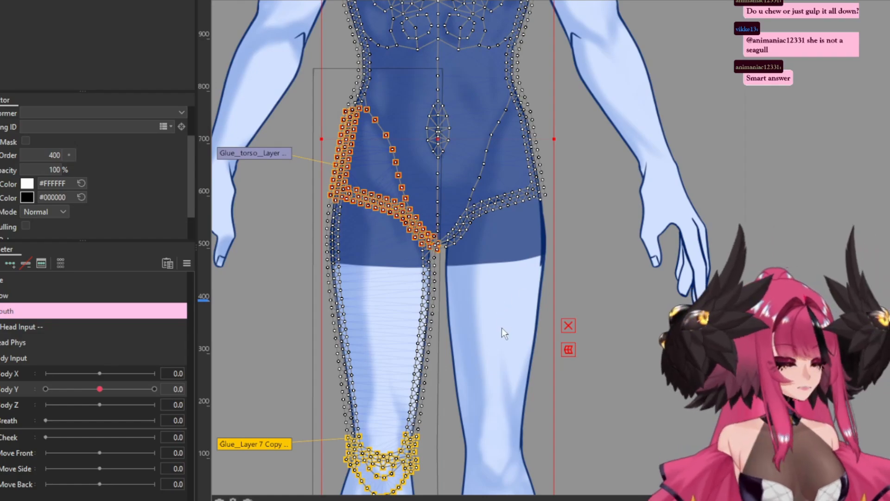
Set the glue brush weight to 10% and paint the torso-to-left-thigh glue weights toward the torso across the upper hip
double_click(350, 123)
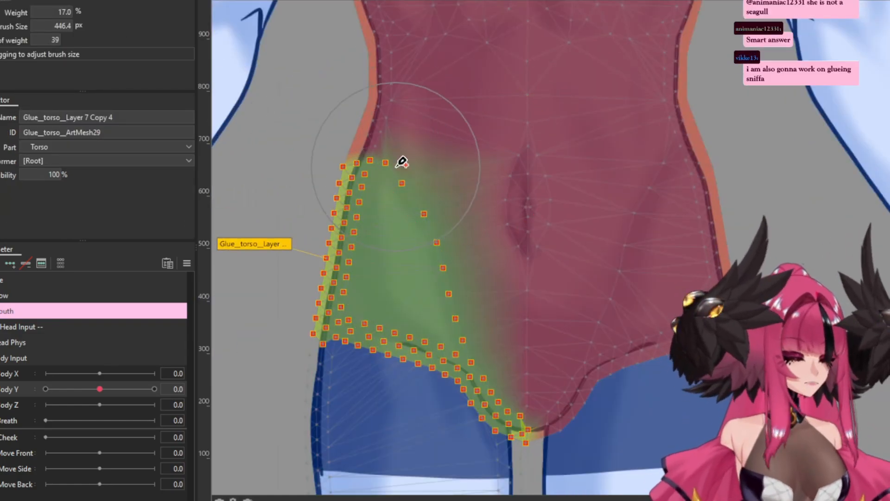
mouse_move(401, 162)
left_mouse_down()
mouse_move(411, 208)
mouse_move(486, 260)
left_mouse_up()
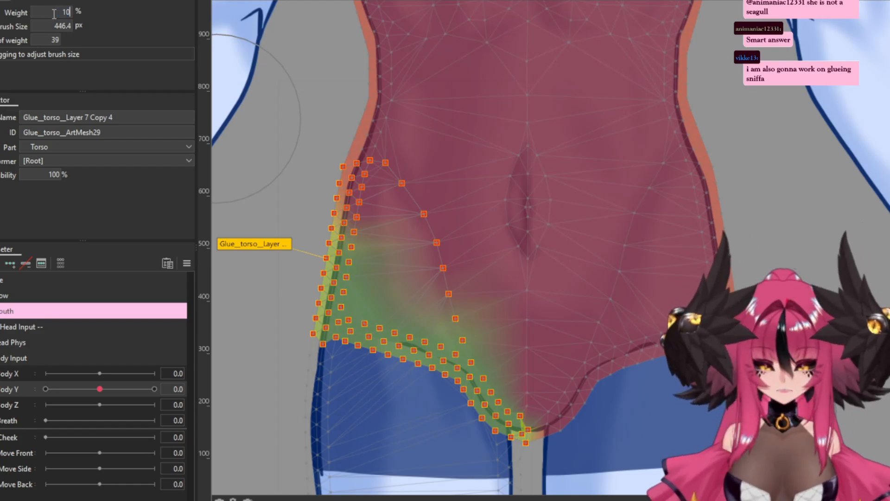
mouse_move(369, 216)
left_mouse_down()
mouse_move(371, 239)
mouse_move(407, 253)
left_mouse_up()
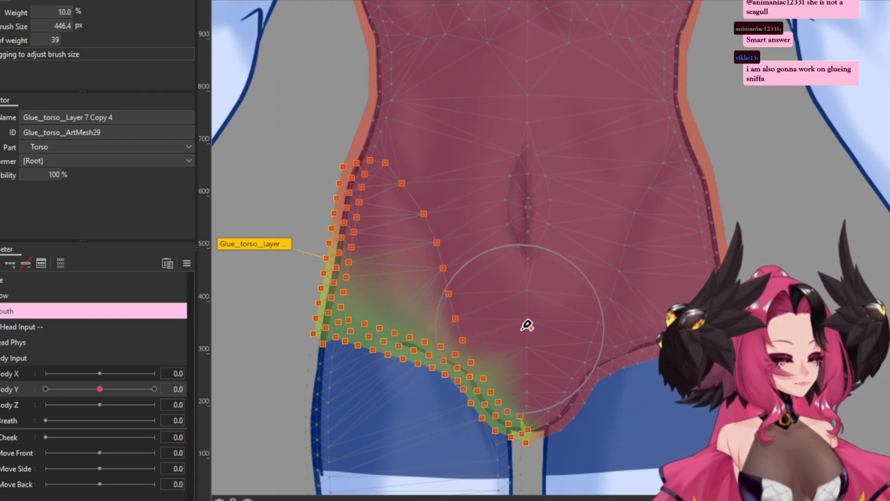
key("ctrl+z")
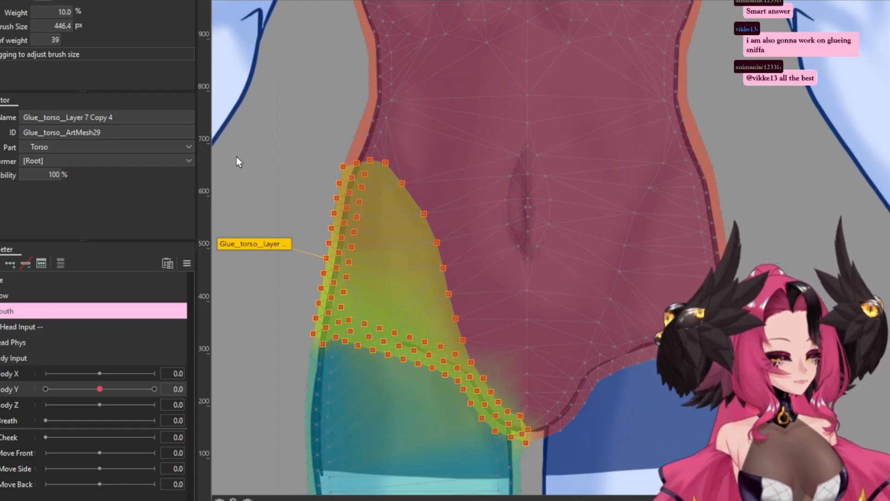
left_click_drag(345, 227, 360, 167)
key("ctrl+z")
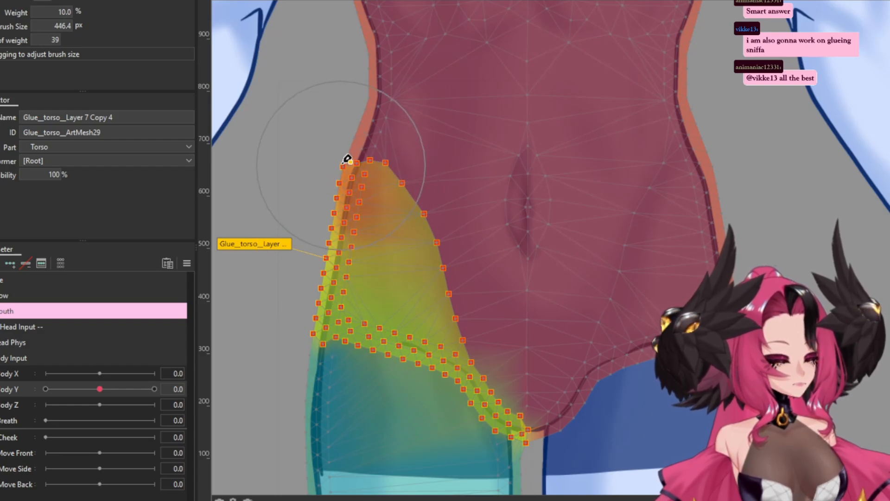
left_click_drag(500, 216, 528, 293)
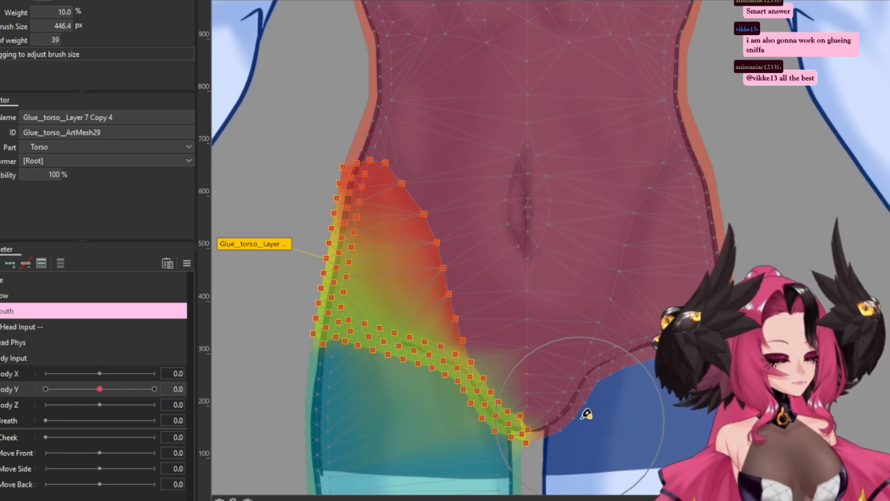
Set the glue brush weight to 9% for the torso-to-left-thigh glue
scroll(586, 413, "down", 5)
scroll(427, 258, "up", 5)
key("Escape")
scroll(335, 215, "down", 5)
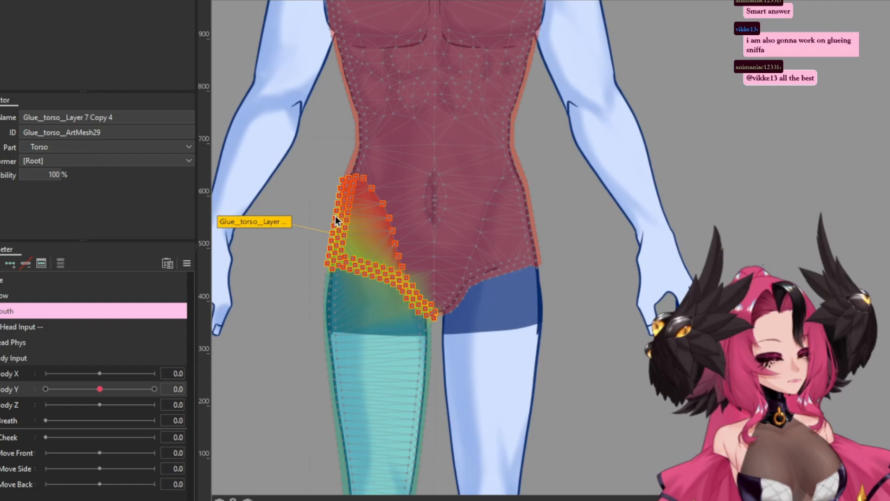
scroll(340, 240, "up", 5)
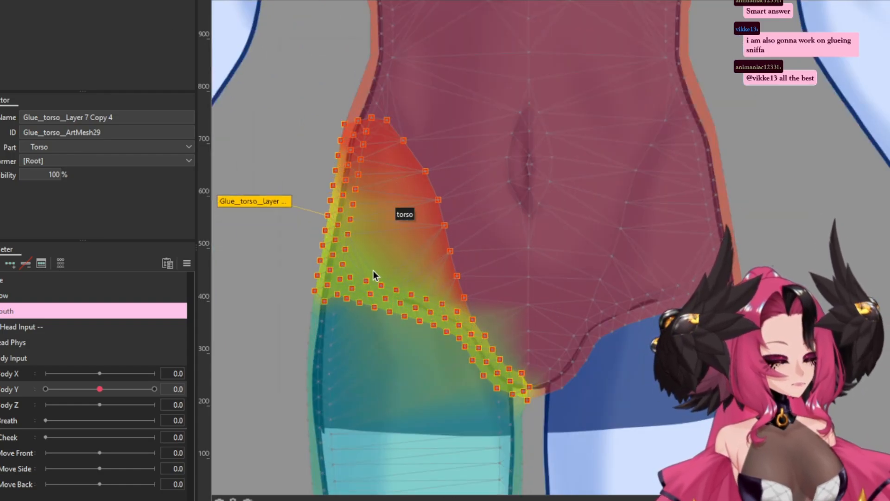
left_click(269, 200)
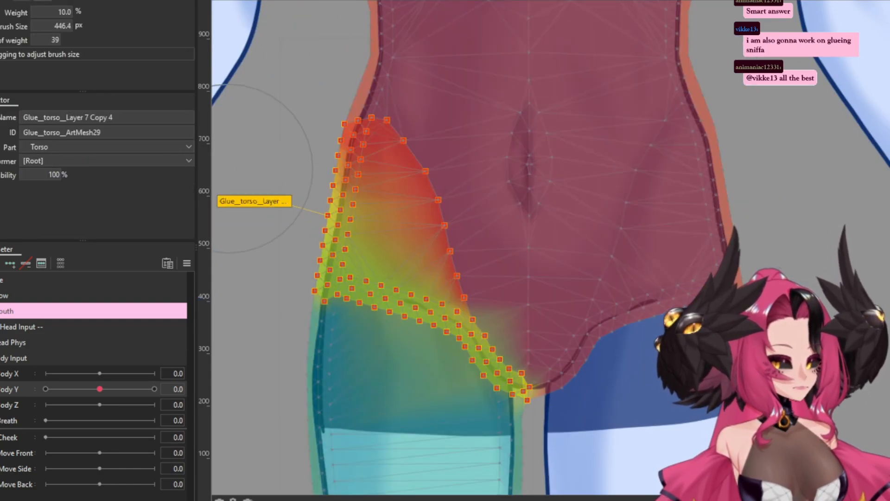
double_click(58, 12)
type("9")
key("Return")
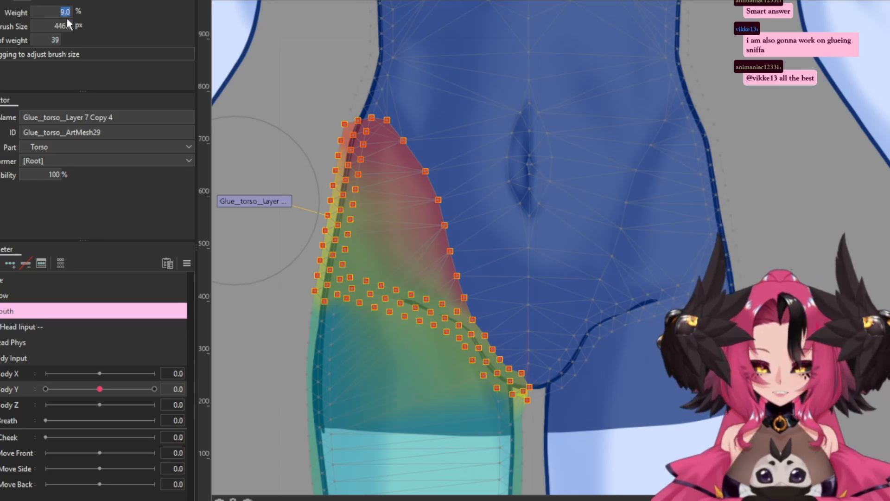
Set the glue brush weight to 50% and paint the glue weights on the left thigh below and along the hip seam
type("50")
key("Return")
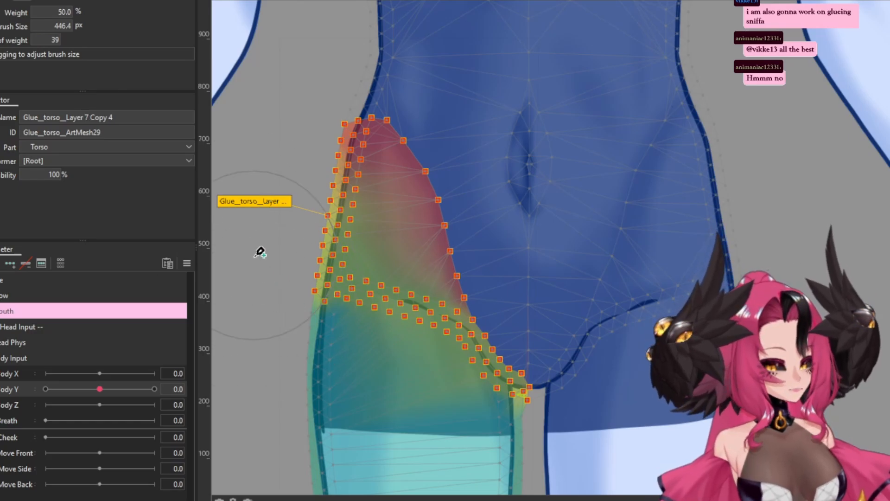
left_click_drag(364, 371, 435, 421)
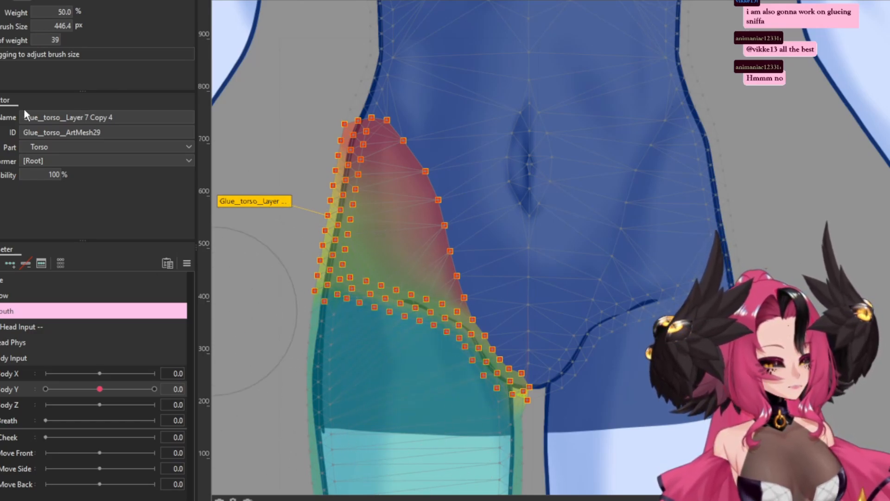
scroll(379, 228, "down", 2)
left_click_drag(326, 229, 477, 258)
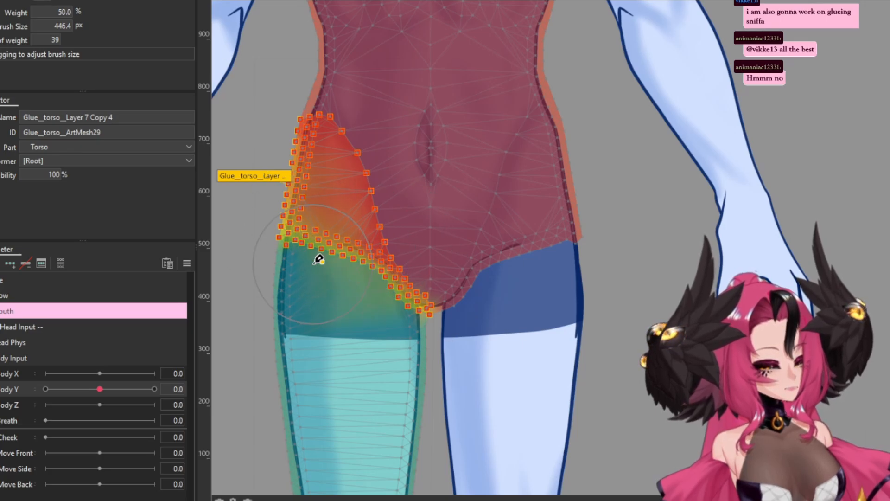
Set the Body Y parameter to 10 with the Leg L warp deformer selected
scroll(398, 248, "down", 2)
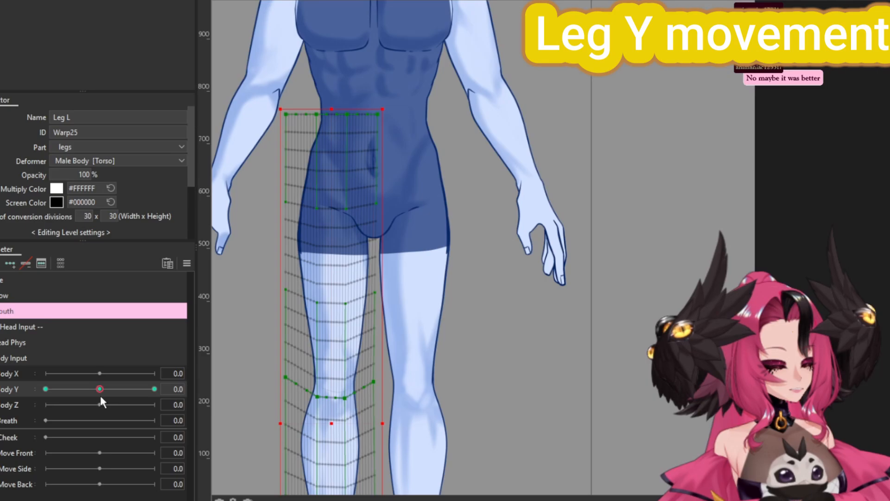
mouse_move(101, 397)
left_mouse_down()
mouse_move(148, 393)
mouse_move(102, 389)
left_mouse_up()
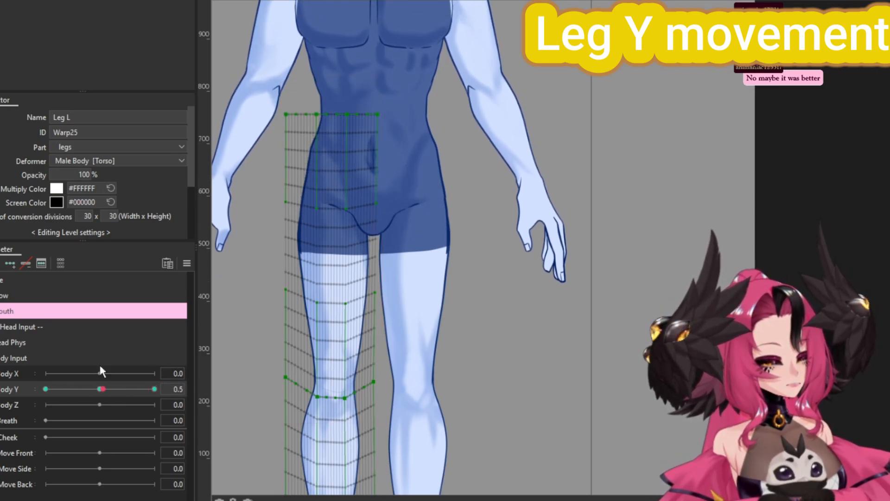
left_click(154, 389)
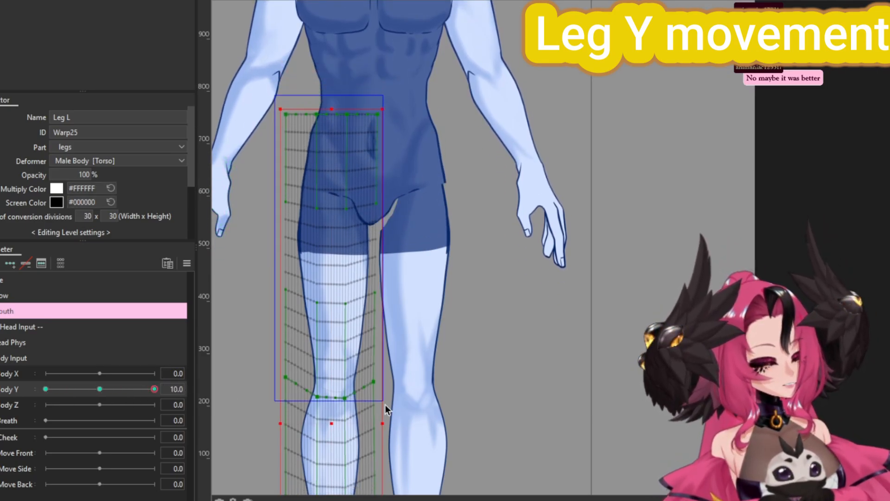
Try to bend the left shorts hem upward on the Leg L warp with the deform brush at 33% weight
key("b")
scroll(375, 265, "up", 5)
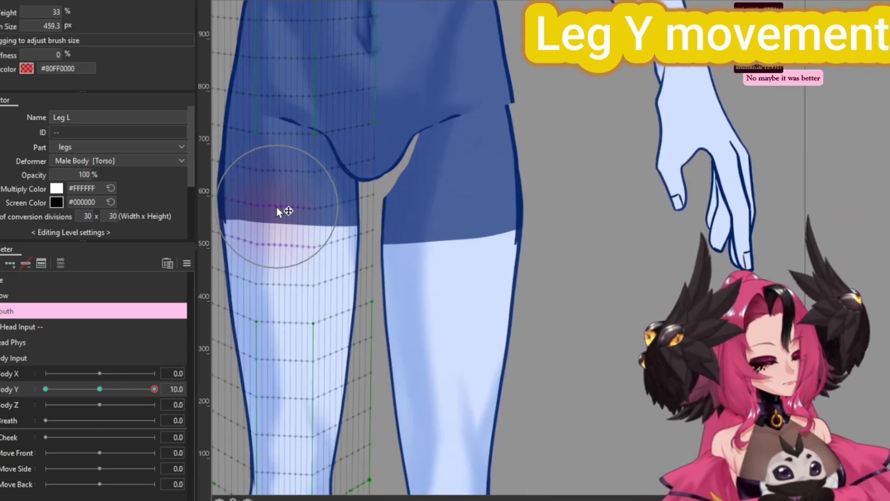
mouse_move(276, 208)
left_mouse_down()
mouse_move(298, 236)
mouse_move(318, 228)
left_mouse_up()
key("v")
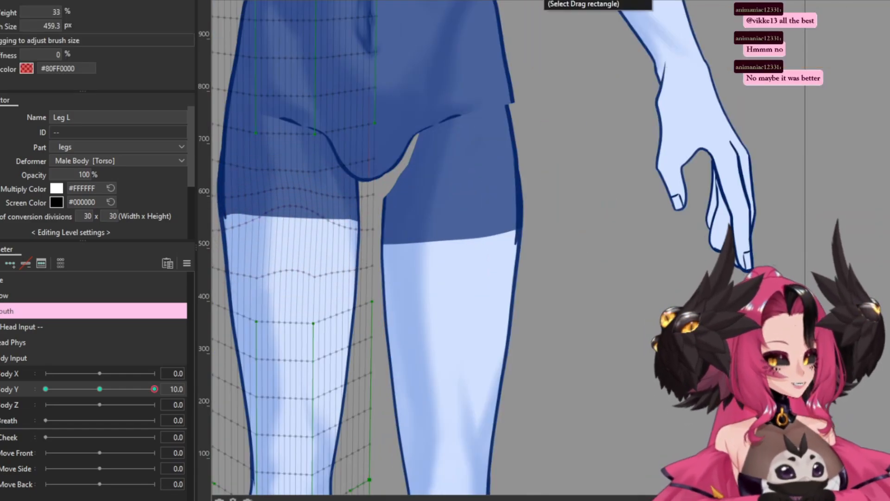
Edit the left thigh's mesh, adding a line of connected vertices along the shorts hem from edge to edge
left_click(282, 238)
left_click(285, 252)
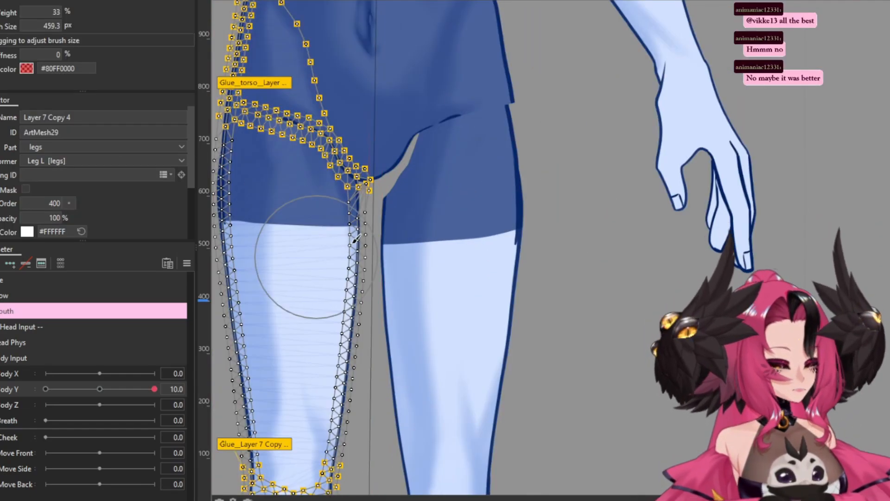
double_click(285, 251)
scroll(385, 209, "up", 2)
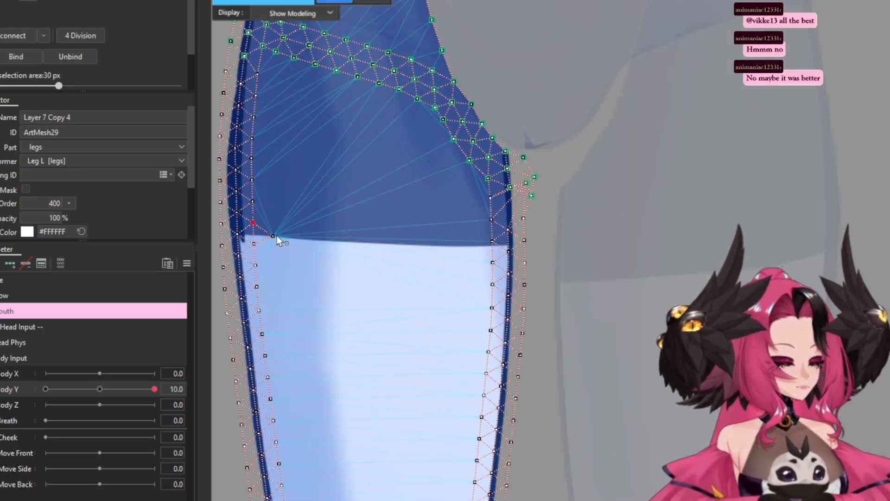
key("Escape")
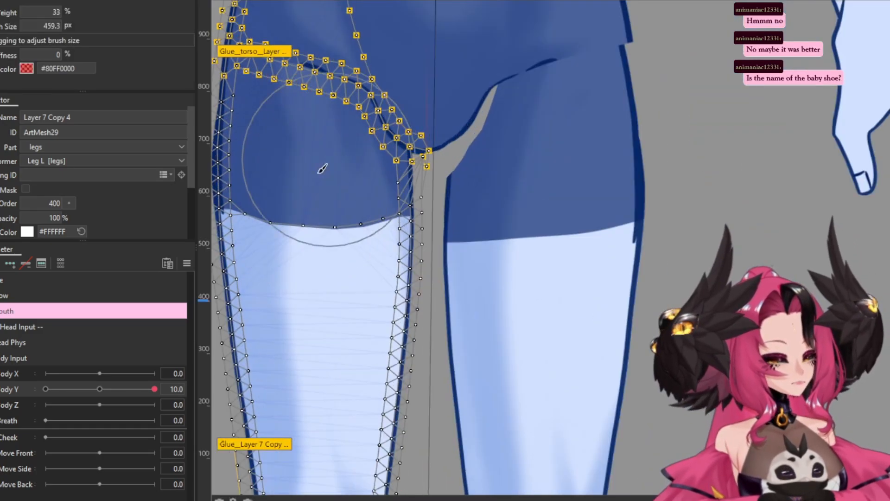
Reshape the Leg L warp along the left shorts hem with a 269.9 px deform brush at Body Y 10, and check the curve at Body Y -10
left_click_drag(267, 227, 346, 237)
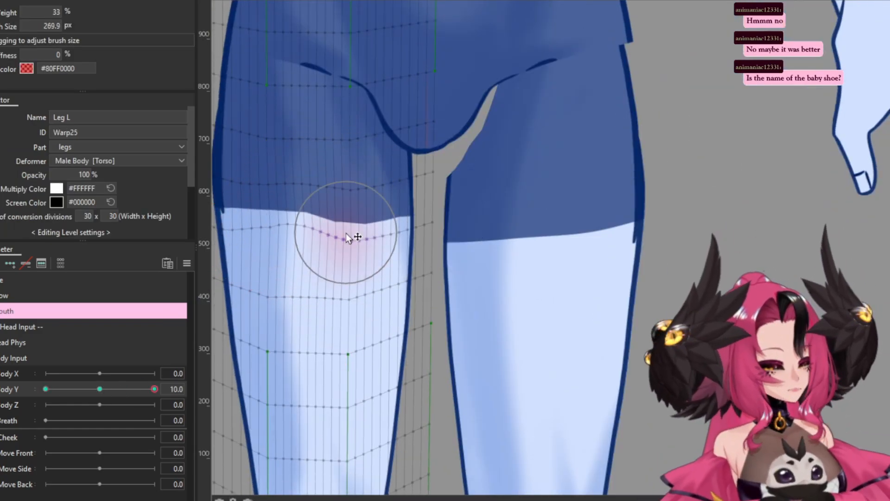
scroll(368, 222, "down", 3)
left_click(45, 388)
scroll(278, 259, "up", 3)
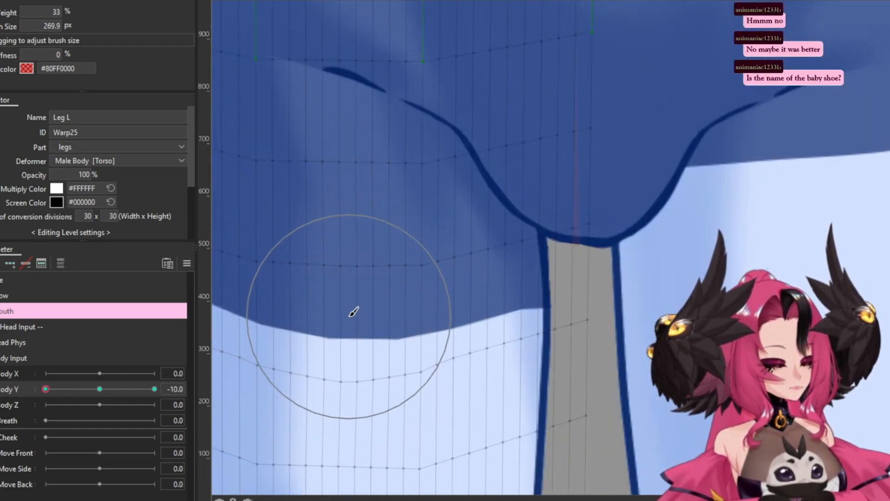
key("Right")
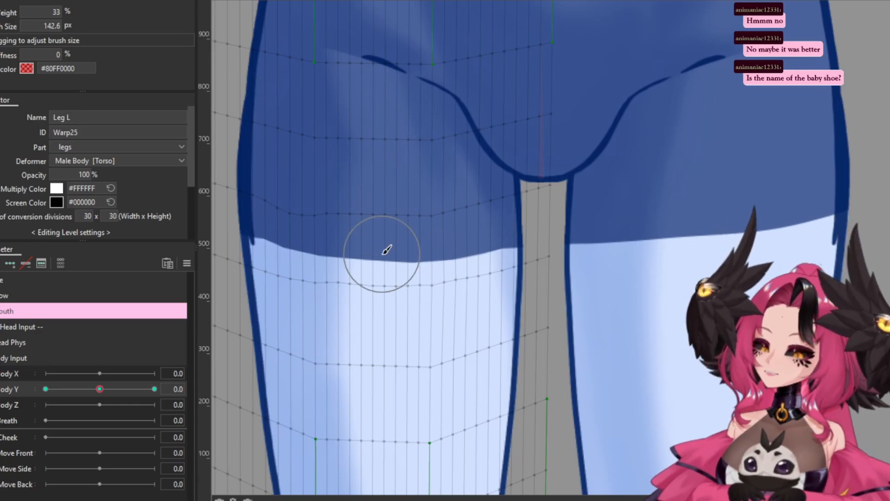
Preview the left leg's movement by sweeping Body Y down to -10 and back up to 8.9
scroll(687, 180, "down", 5)
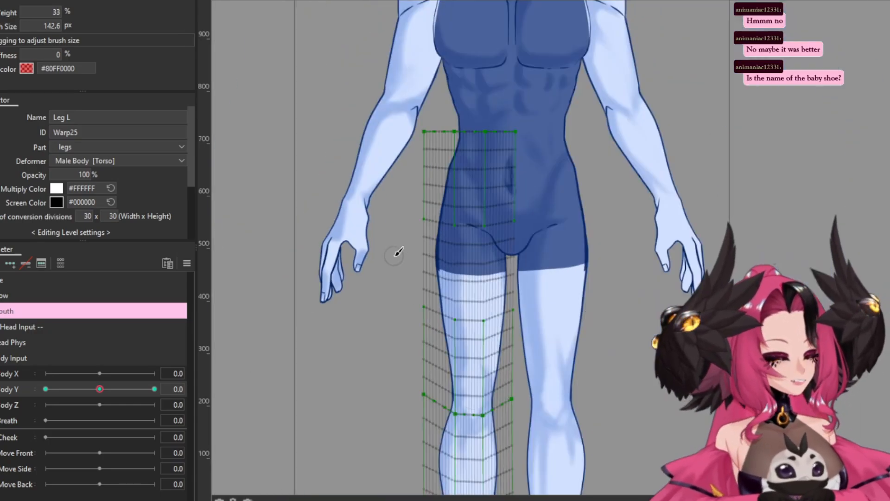
scroll(397, 248, "up", 2)
left_click_drag(100, 389, 2, 357)
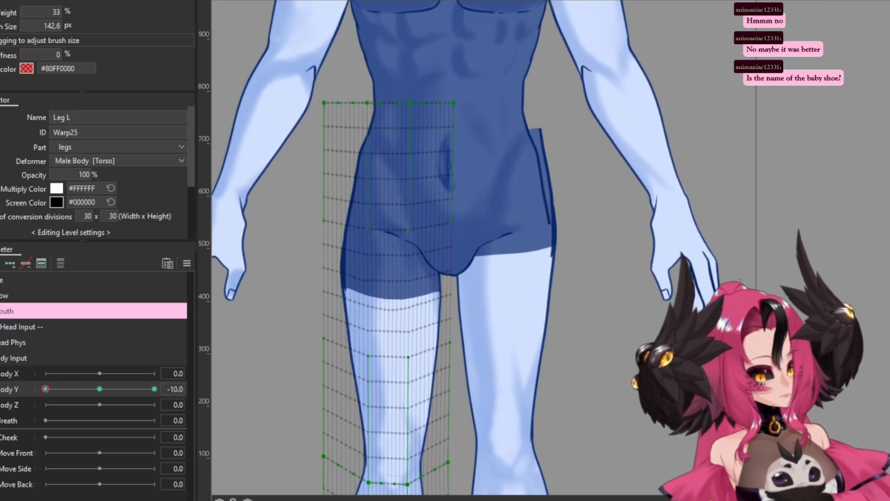
left_click_drag(46, 388, 148, 388)
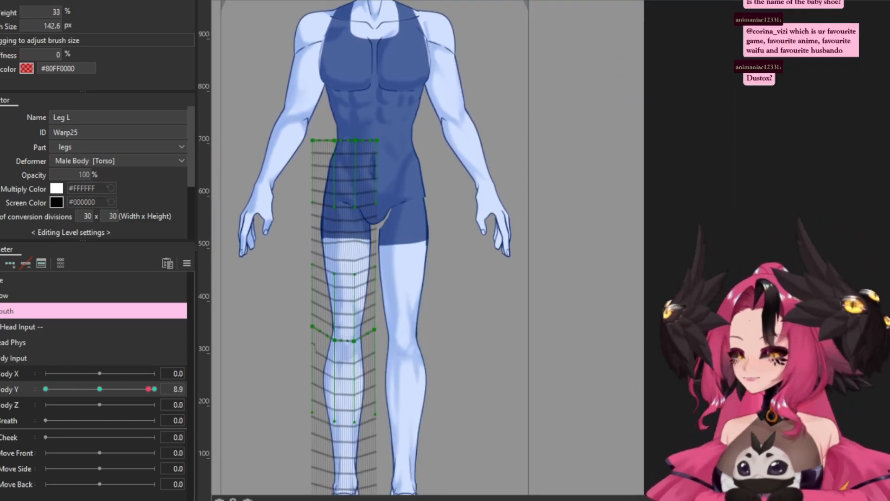
Set Body X to 10 and Body Y to -10, and glue the left shoe to the left shin along the overlapping ankle vertices
scroll(345, 417, "up", 5)
left_click_drag(116, 388, 46, 388)
left_click(154, 373)
left_click(352, 315)
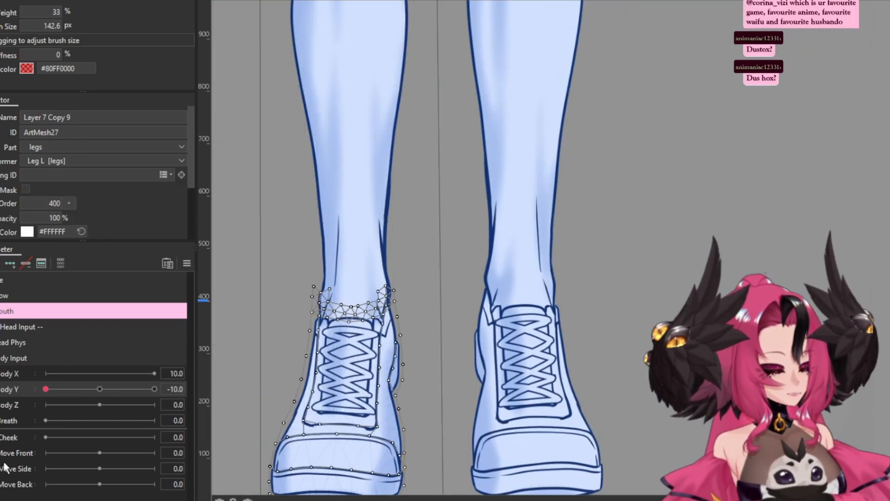
scroll(464, 262, "up", 2)
scroll(463, 262, "down", 3)
left_click_drag(318, 278, 462, 350)
scroll(462, 349, "up", 2)
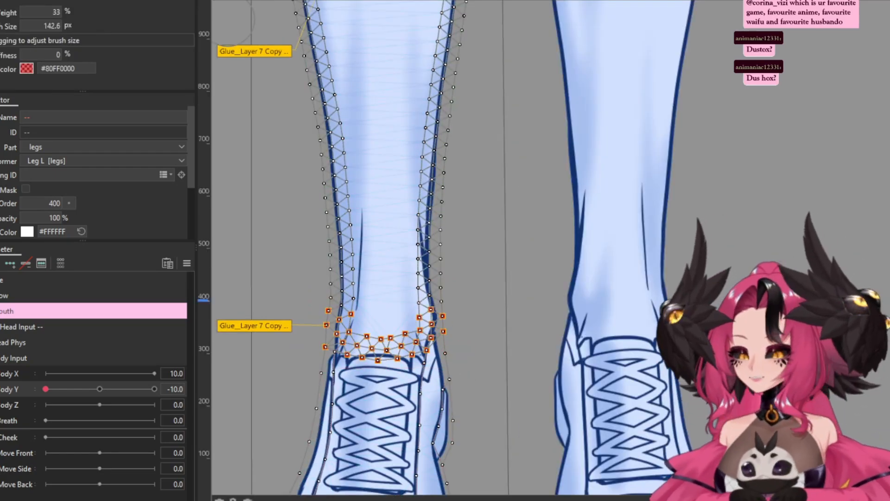
scroll(390, 248, "down", 3)
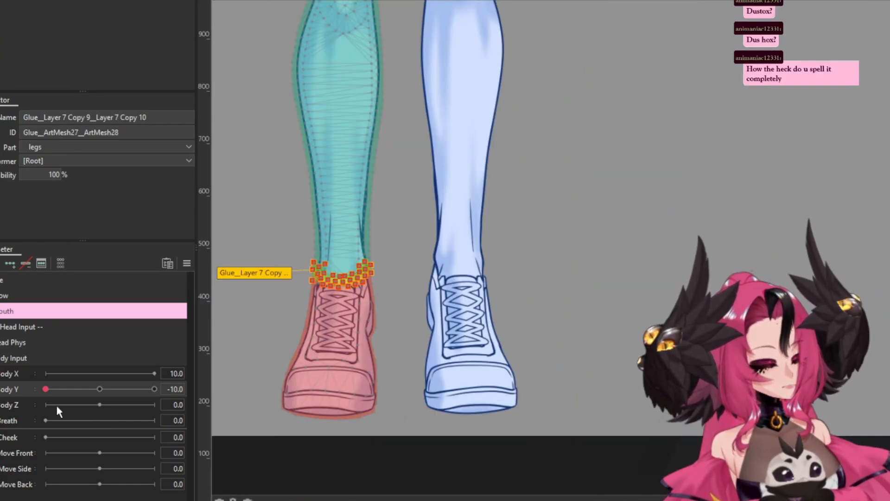
Sweep Body Y across its range to check the glued left ankle and the Leg L warp around the shoe
left_click_drag(46, 389, 219, 375)
left_click(112, 388)
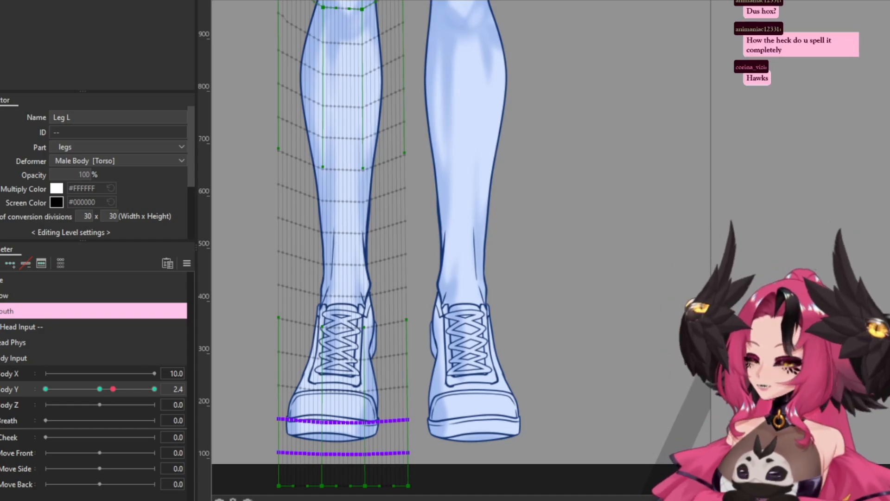
scroll(389, 249, "down", 3)
scroll(408, 223, "up", 2)
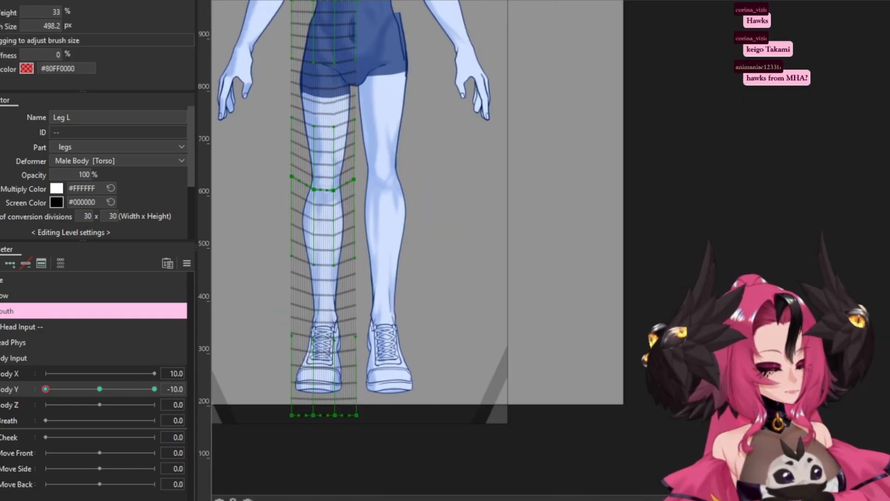
scroll(325, 209, "down", 2)
scroll(325, 208, "up", 3)
Shift the Leg L warp's rows from mid-thigh to ankle slightly downward at Body Y -10
left_click_drag(272, 99, 369, 426)
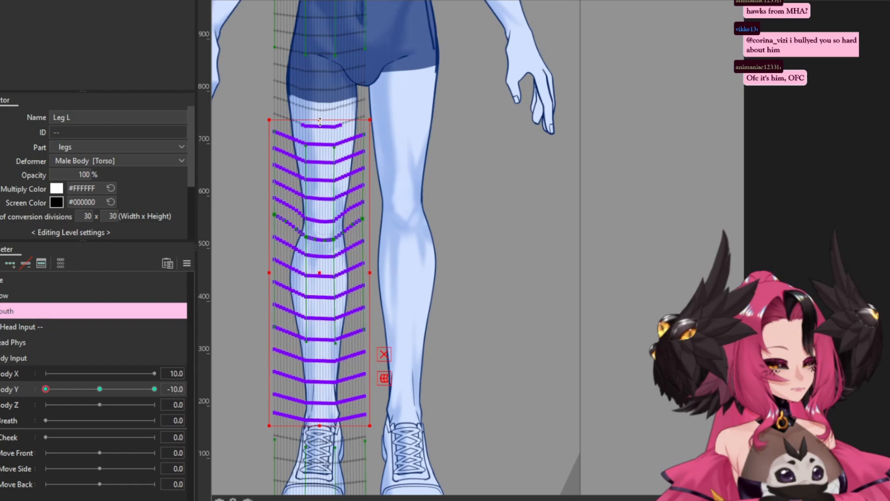
left_click(267, 113)
scroll(268, 113, "down", 2)
scroll(272, 162, "up", 5)
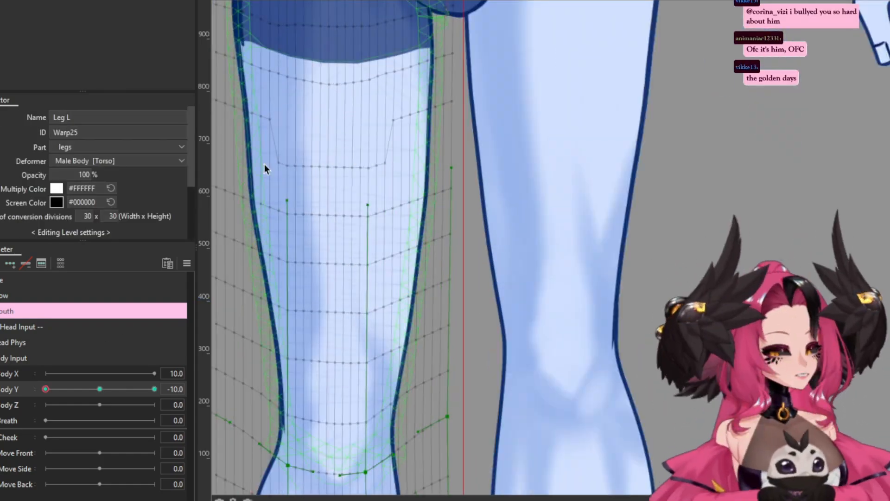
left_click_drag(271, 139, 407, 160)
key("b")
scroll(640, 213, "up", 2)
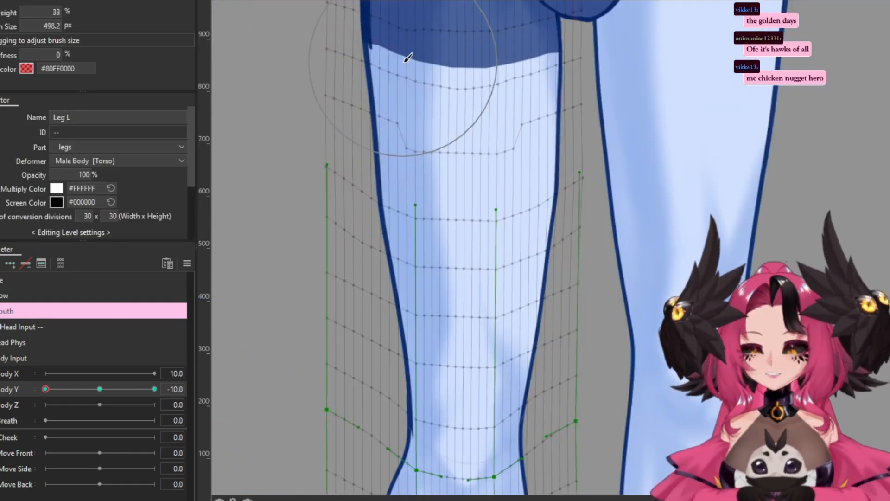
key("v")
scroll(408, 57, "down", 3)
Rotate the Leg L warp's rows between hip and knee at Body Y -10 so the knee swings inward
left_click(154, 389)
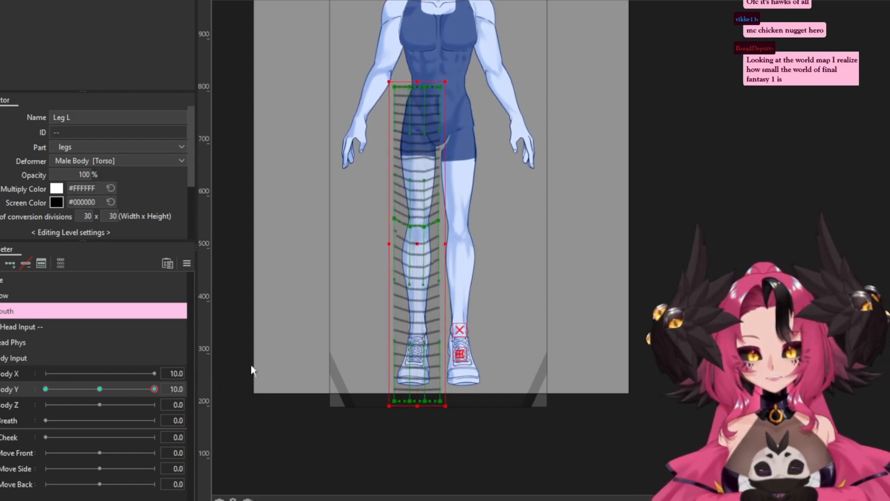
left_click_drag(297, 45, 449, 264)
scroll(449, 263, "up", 2)
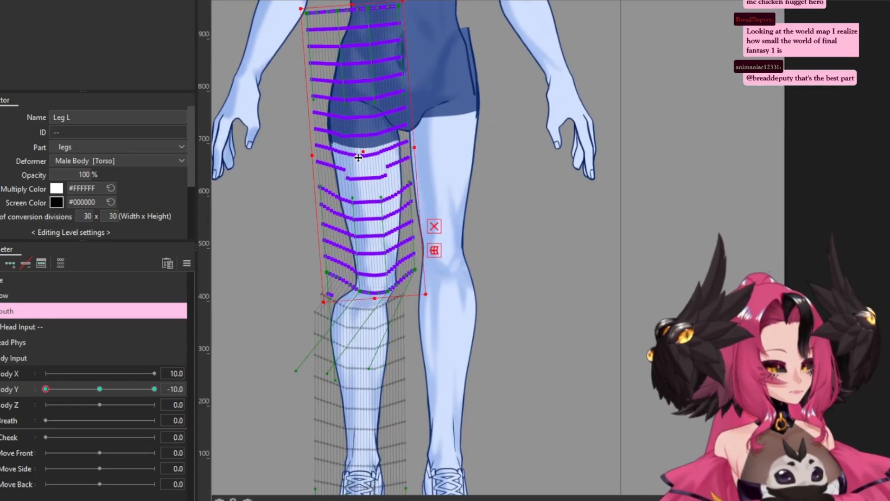
left_click(45, 388)
Tilt and move the individual Leg L warp rows just below the knee at Body Y -10 to follow the swung thigh
left_click_drag(46, 389, 98, 389)
mouse_move(290, 265)
left_mouse_down()
mouse_move(369, 302)
mouse_move(370, 240)
mouse_move(361, 261)
left_mouse_up()
scroll(369, 279, "up", 2)
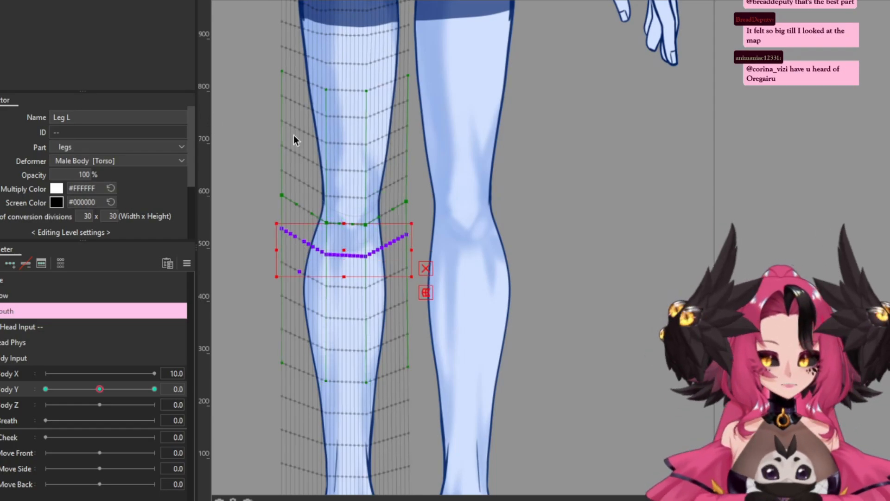
left_click_drag(295, 271, 305, 288)
scroll(417, 260, "up", 3)
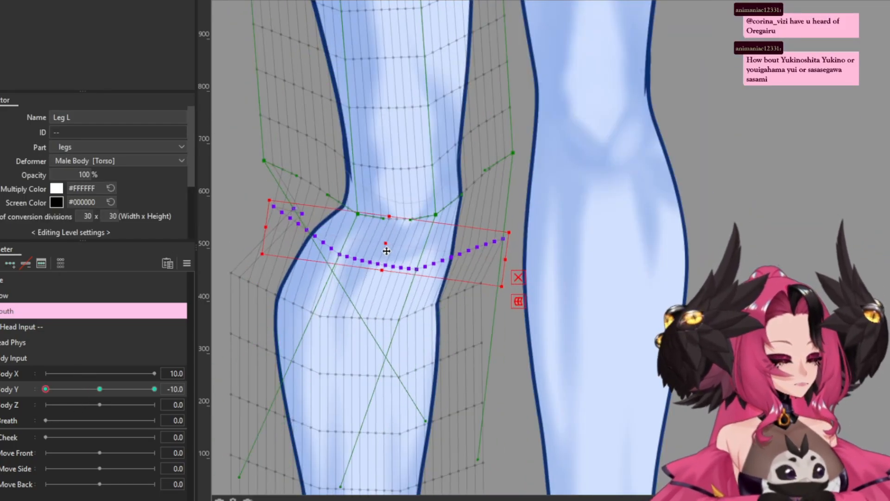
scroll(354, 239, "down", 3)
left_click(46, 389)
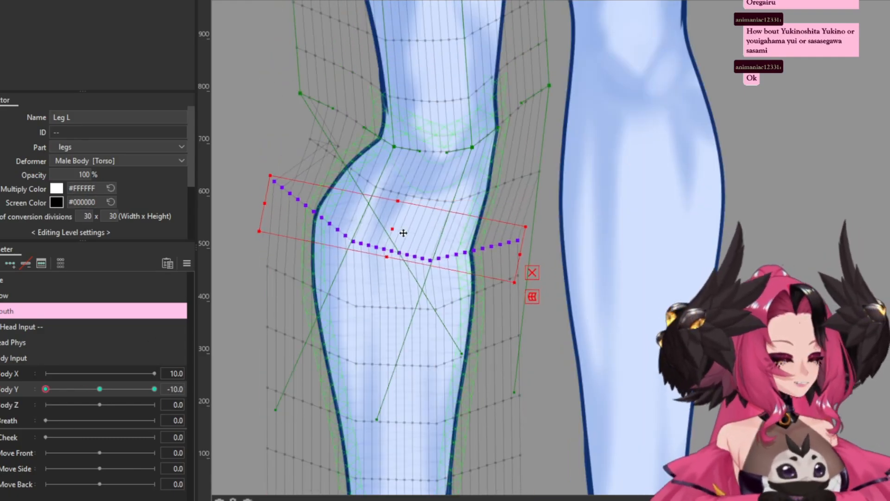
Smooth the Leg L warp below the left knee at Body Y -10 with the deform brush at 155 to 206.8 px
key("b")
scroll(366, 158, "up", 4)
scroll(366, 158, "down", 3)
left_click(298, 110)
scroll(397, 149, "up", 2)
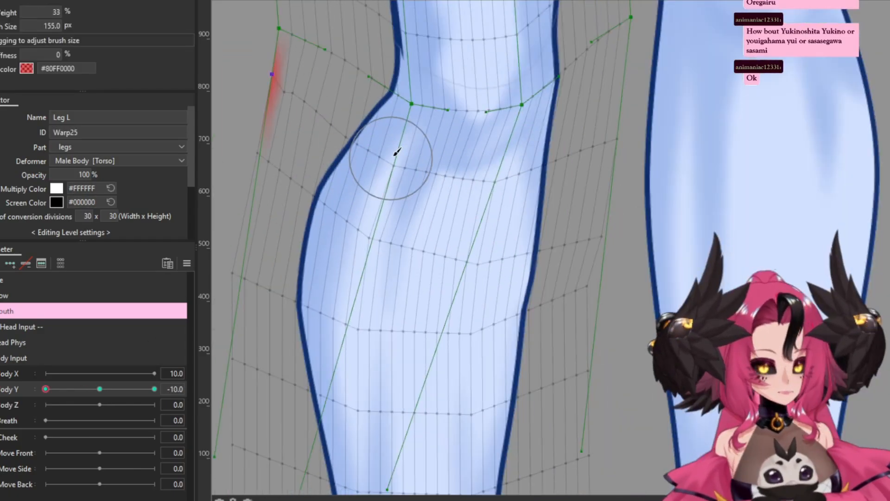
scroll(369, 119, "down", 4)
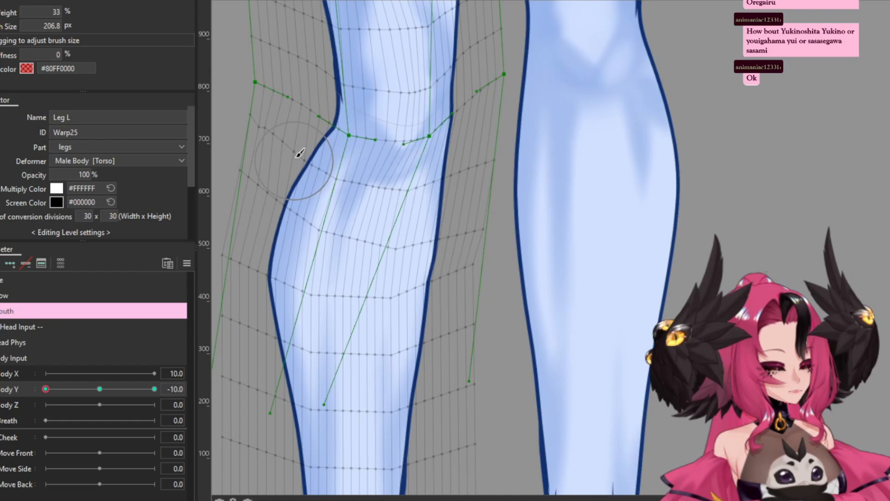
scroll(308, 183, "up", 2)
scroll(365, 227, "down", 4)
scroll(362, 139, "up", 5)
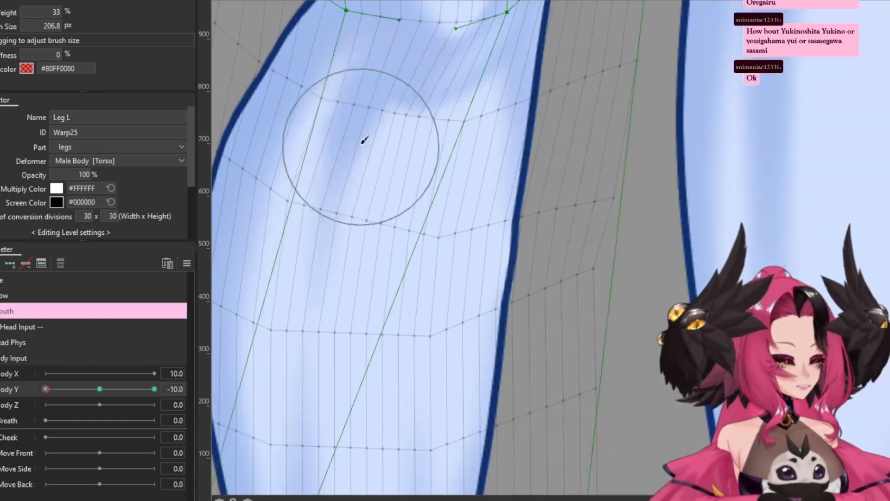
scroll(362, 139, "down", 2)
Push the left calf's outer side inward with a 639.7 px deform brush and refine the thigh with a 289.5 px brush
scroll(379, 235, "down", 4)
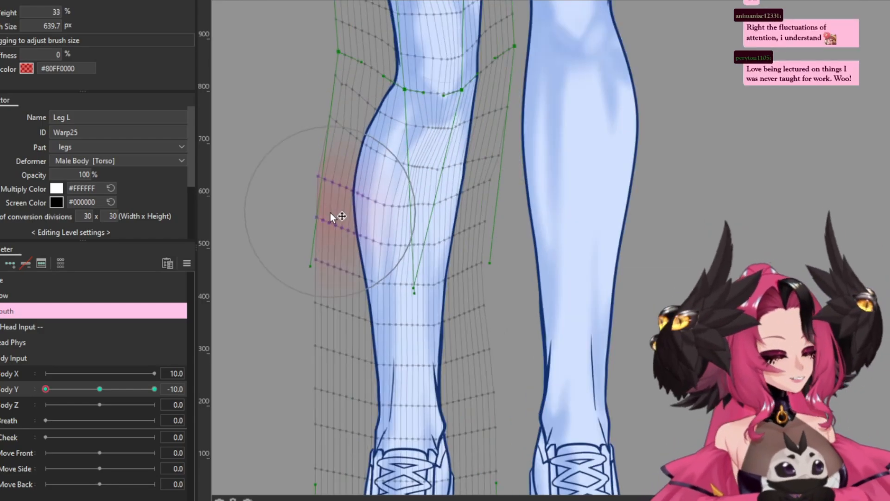
left_click_drag(337, 211, 371, 212)
scroll(485, 254, "down", 3)
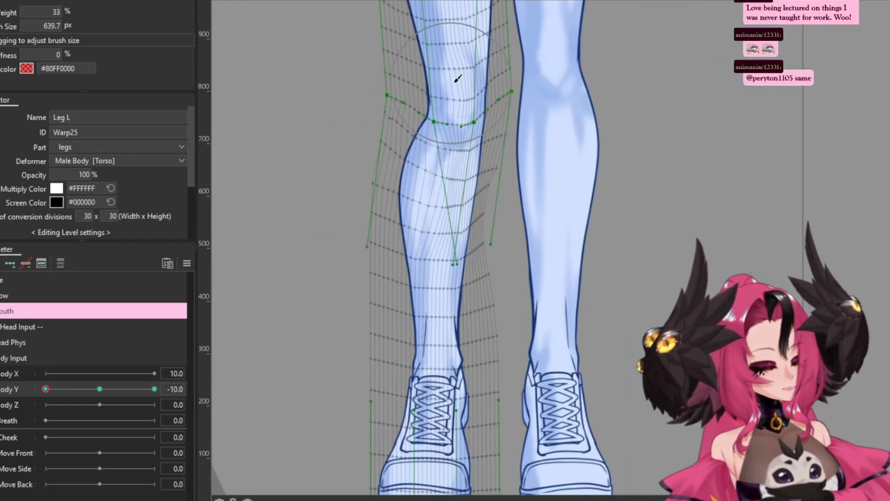
scroll(356, 113, "up", 3)
scroll(505, 109, "up", 2)
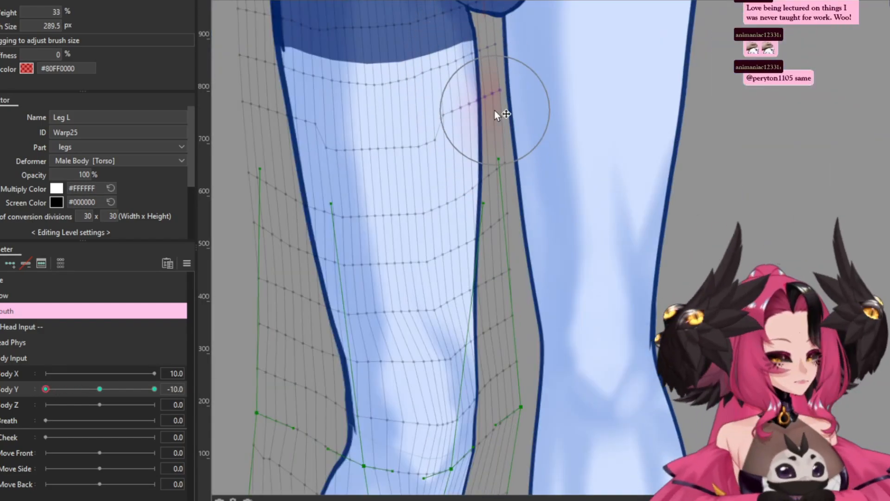
scroll(494, 110, "down", 2)
scroll(419, 218, "down", 2)
key("Escape")
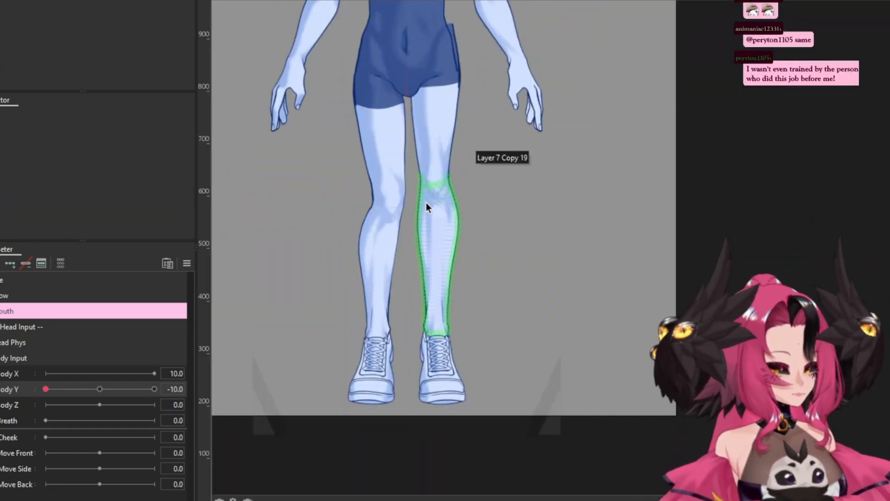
Edit the left shin's mesh, adding an interior line of connected vertices running from the knee toward the ankle
scroll(423, 207, "up", 3)
scroll(335, 299, "down", 2)
left_click(335, 299)
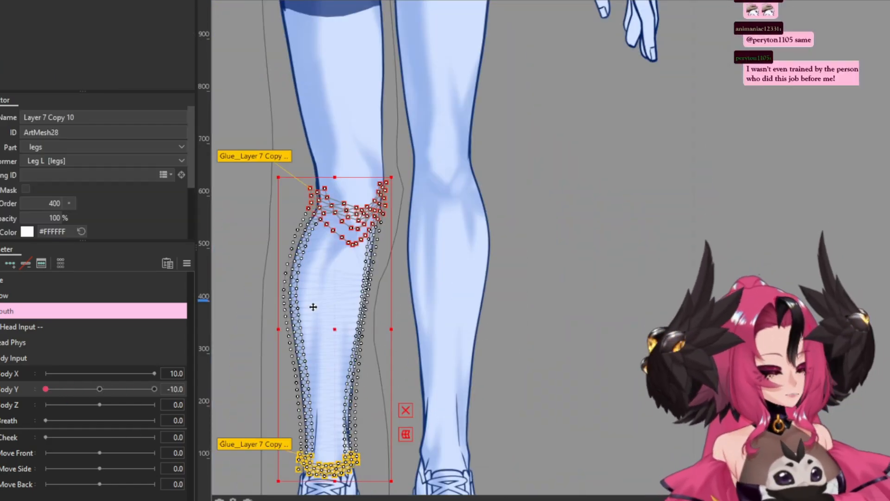
double_click(312, 307)
scroll(273, 225, "up", 3)
scroll(287, 290, "up", 2)
key("Escape")
scroll(287, 290, "down", 3)
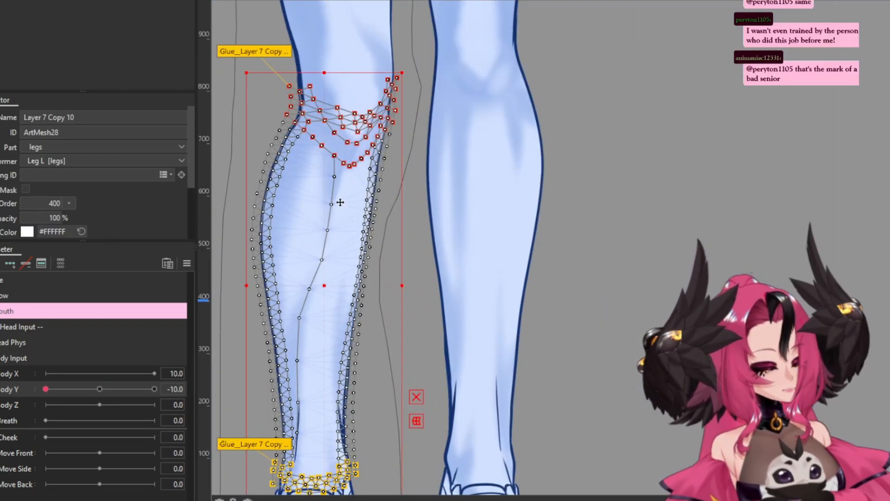
scroll(312, 153, "up", 2)
left_click(312, 153)
key("Escape")
Preview the left leg's movement by moving Body Y between -10 and the neutral pose
scroll(311, 153, "down", 3)
left_click(50, 388)
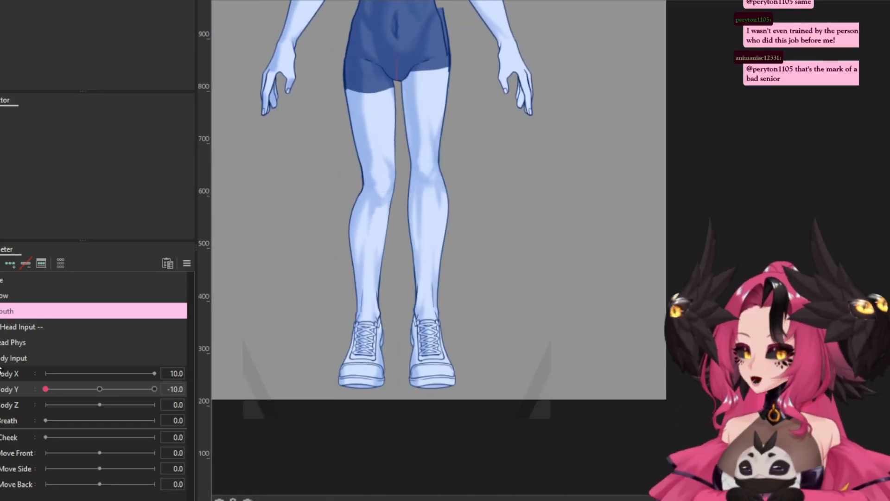
scroll(369, 253, "down", 3)
left_click(310, 237)
scroll(311, 238, "up", 2)
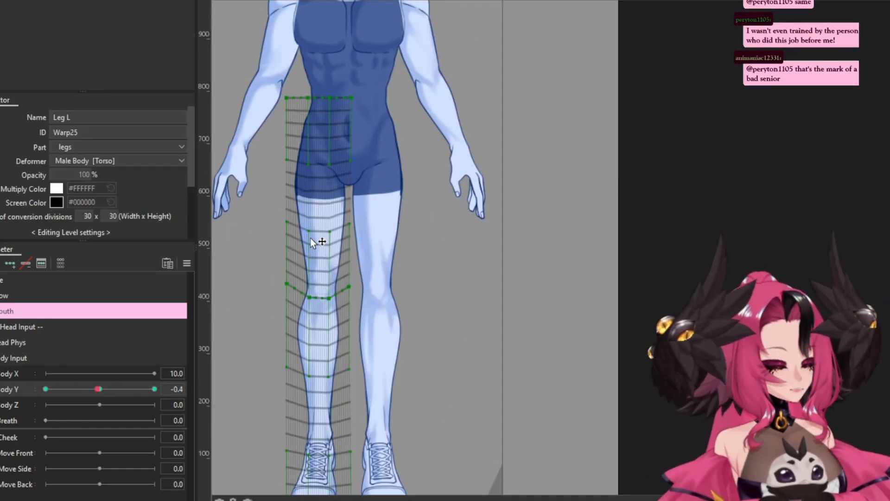
Edit the right thigh's mesh, adding interior lines of connected vertices down the thigh to the knee
double_click(310, 238)
scroll(394, 236, "up", 3)
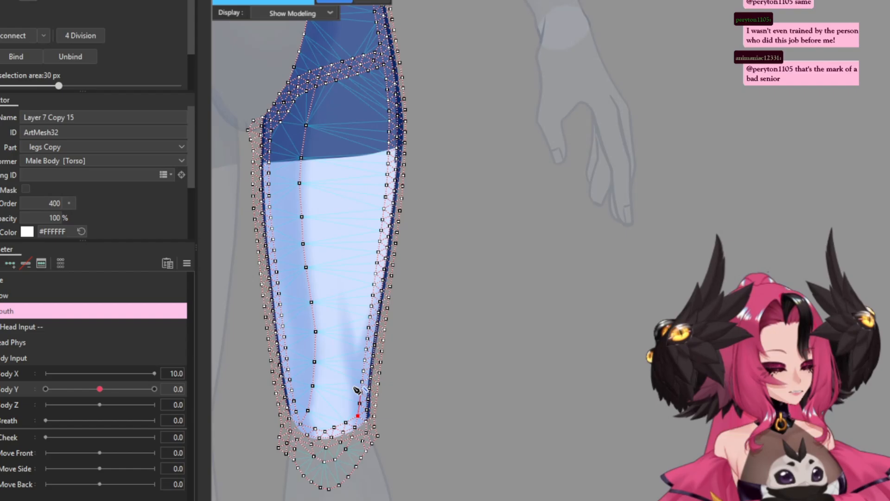
scroll(349, 292, "down", 3)
Edit the right shin's mesh, adding two interior lines of connected vertices from the knee to the ankle, and apply the mesh
double_click(352, 223)
scroll(349, 226, "up", 3)
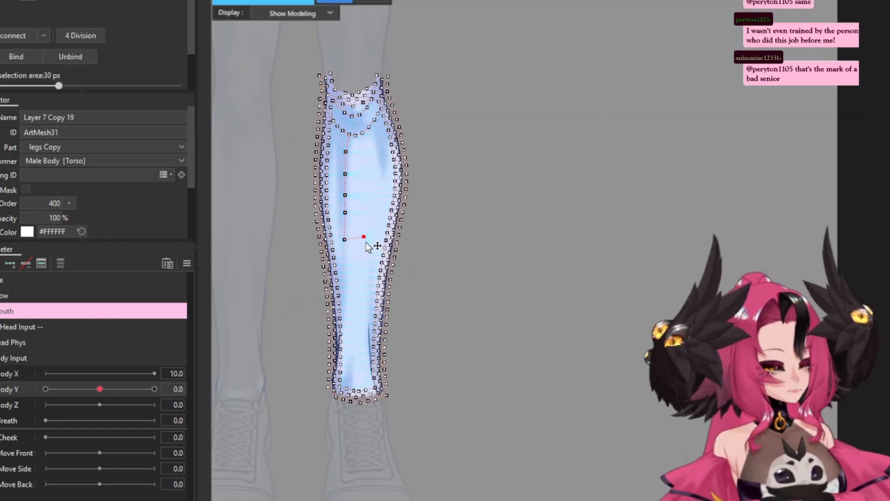
scroll(364, 274, "up", 3)
scroll(376, 332, "down", 3)
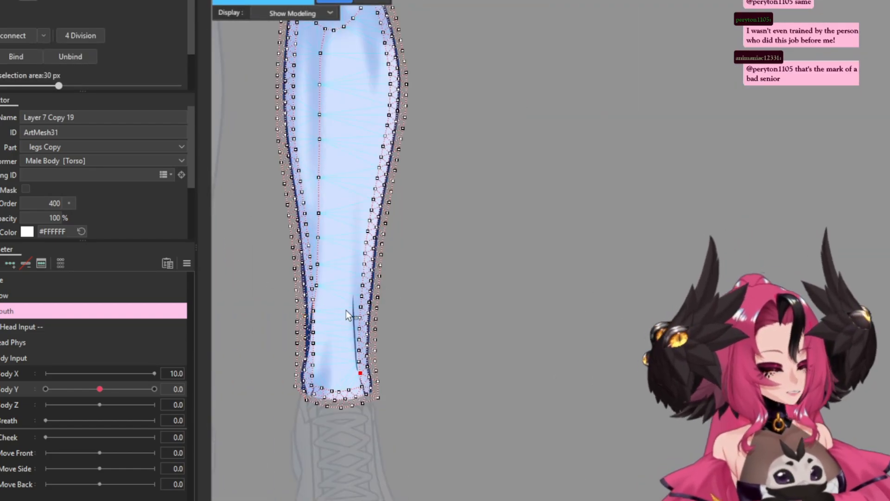
scroll(282, 145, "up", 4)
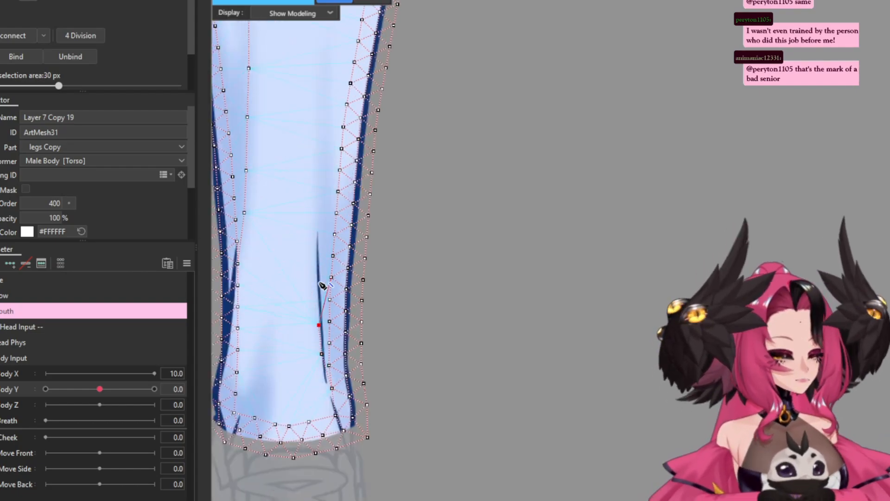
scroll(342, 238, "down", 2)
scroll(339, 145, "up", 2)
scroll(341, 145, "down", 3)
key("Return")
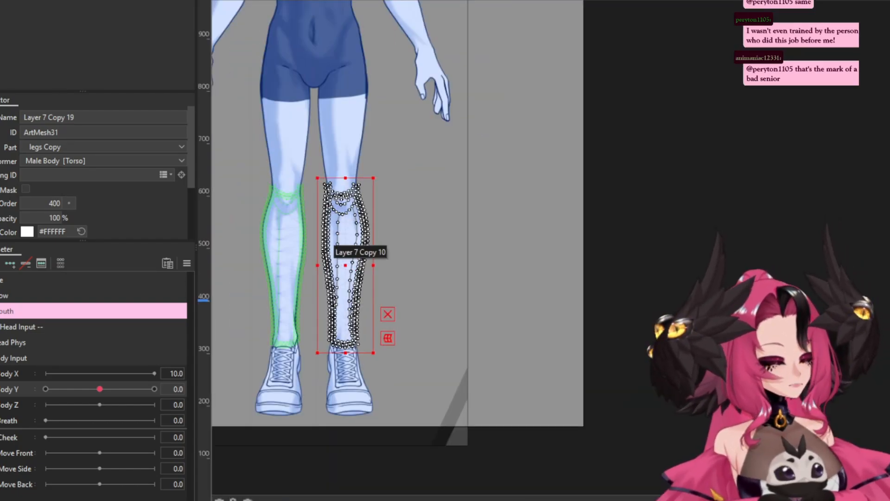
Name the copied leg warp Leg R, mirror it over the right leg, and parent the right leg's meshes to it
type("R")
right_click(634, 119)
left_click(649, 424)
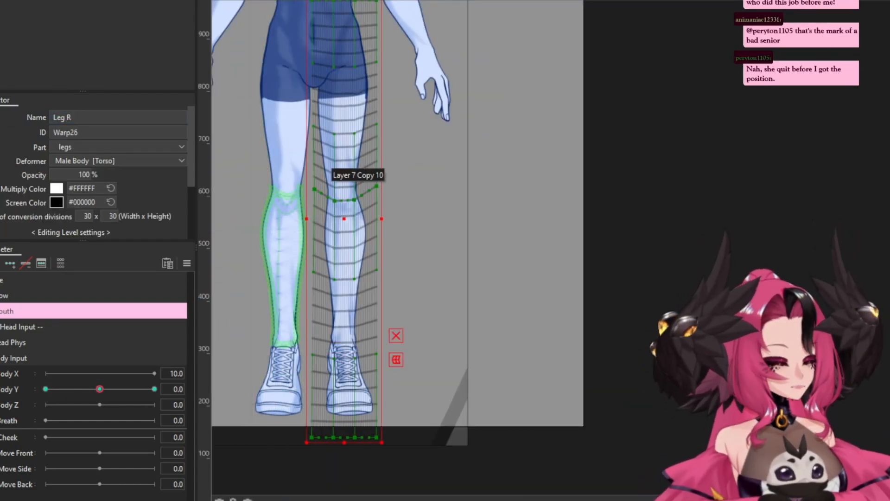
Glue the right thigh to the torso along the overlapping vertices around the hip
left_click(341, 172)
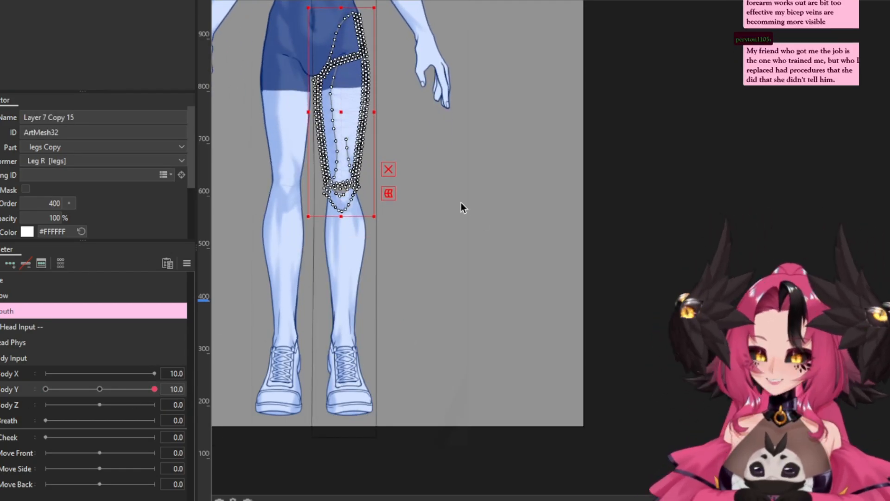
scroll(337, 35, "up", 3)
double_click(340, 74)
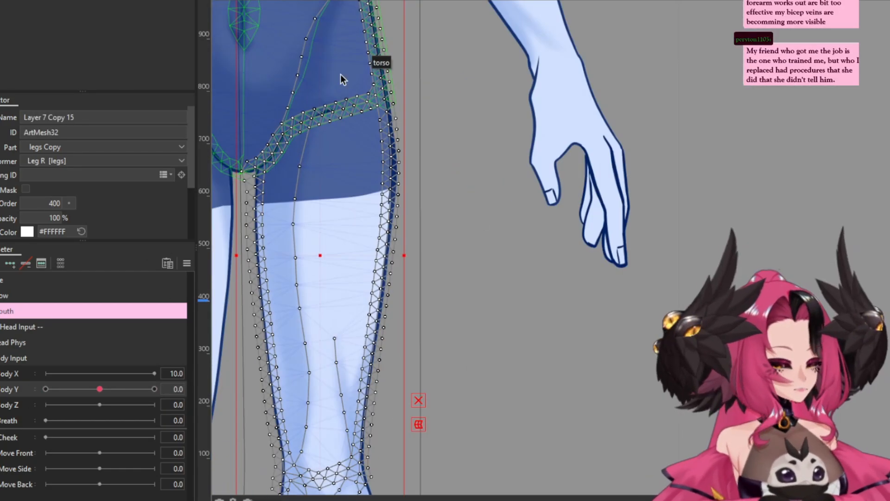
scroll(340, 74, "down", 2)
scroll(381, 197, "up", 3)
scroll(360, 308, "down", 3)
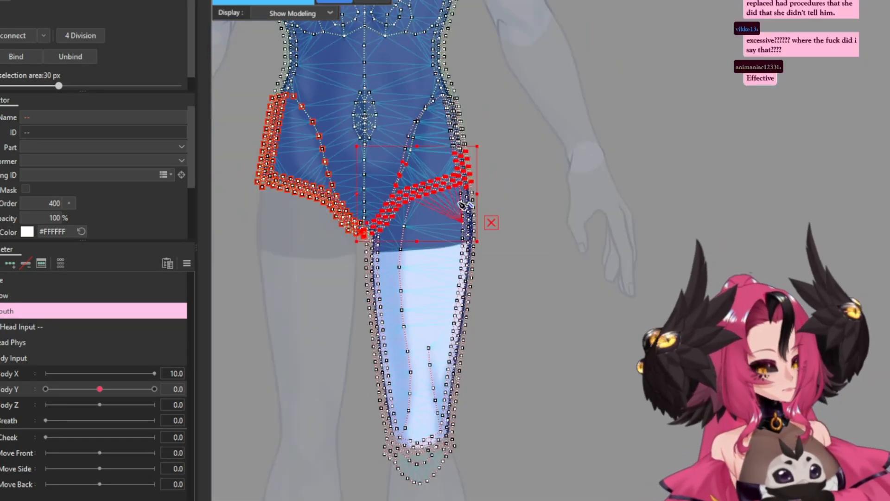
scroll(381, 222, "up", 3)
left_click_drag(341, 207, 381, 232)
left_click(360, 165)
scroll(288, 252, "up", 3)
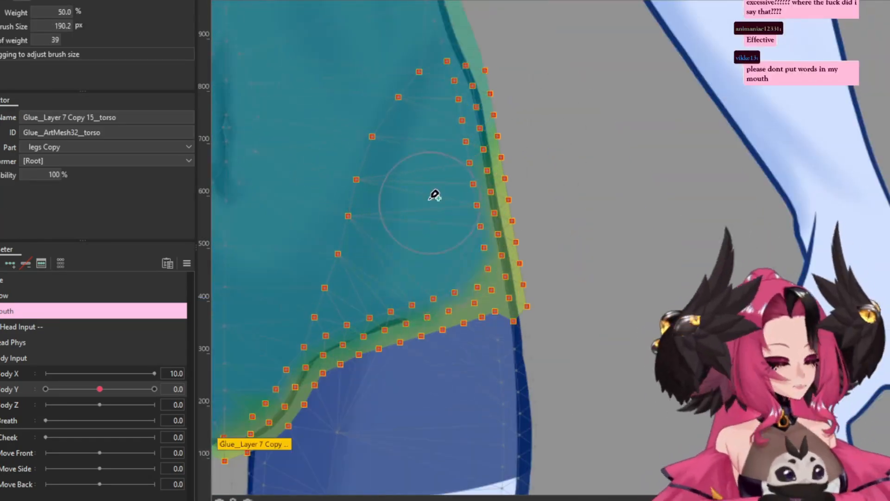
Sweep Body Y between 10 and -10 to check how the right leg follows the Leg R warp
scroll(434, 196, "down", 3)
scroll(400, 254, "down", 3)
left_click_drag(100, 388, 154, 389)
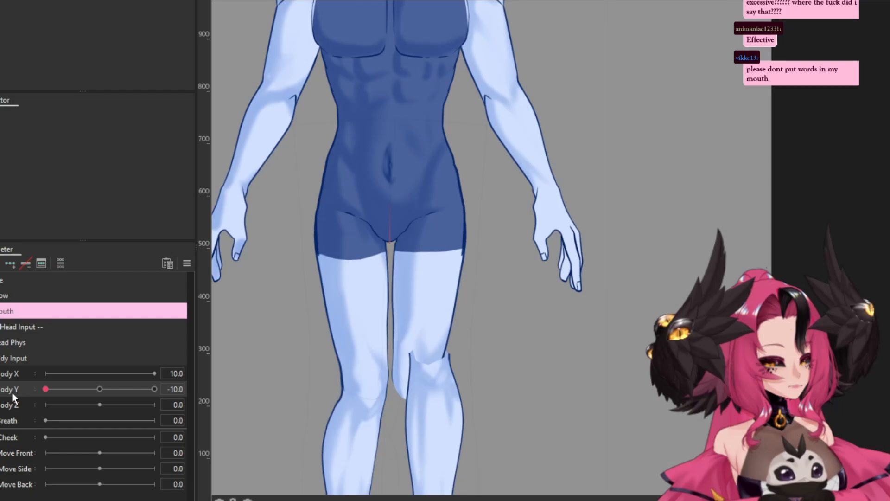
Even out the glue weights between the torso and the left thigh around the crotch with a smaller weight brush
left_click(313, 217)
scroll(313, 218, "up", 5)
left_click_drag(323, 217, 385, 153)
left_click(254, 51)
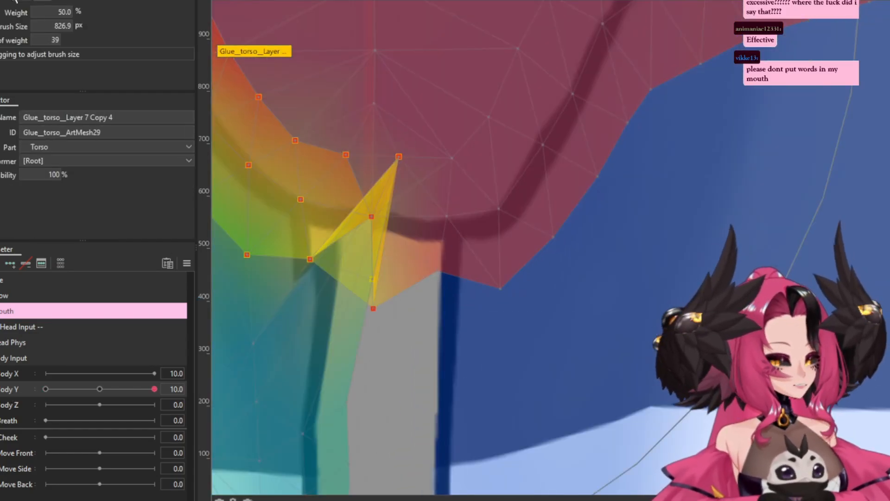
left_click(378, 247)
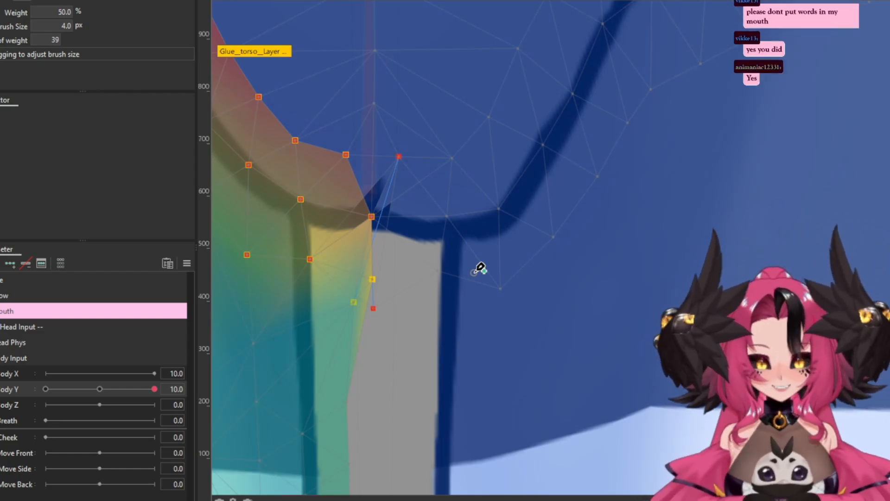
scroll(332, 241, "down", 3)
scroll(516, 284, "down", 3)
left_click(239, 311)
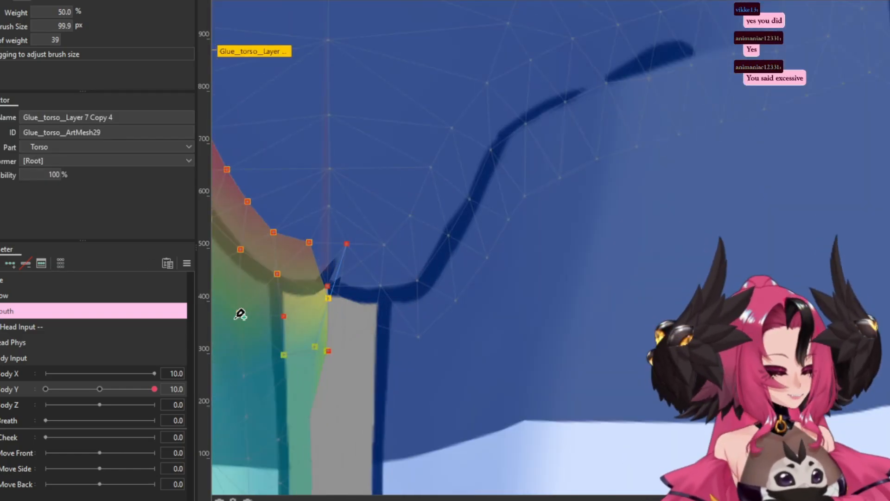
Adjust the right thigh's torso glue weights along the inner crotch, and touch up the left thigh's neighbouring weights
scroll(381, 203, "up", 3)
scroll(381, 203, "up", 5)
scroll(354, 314, "down", 3)
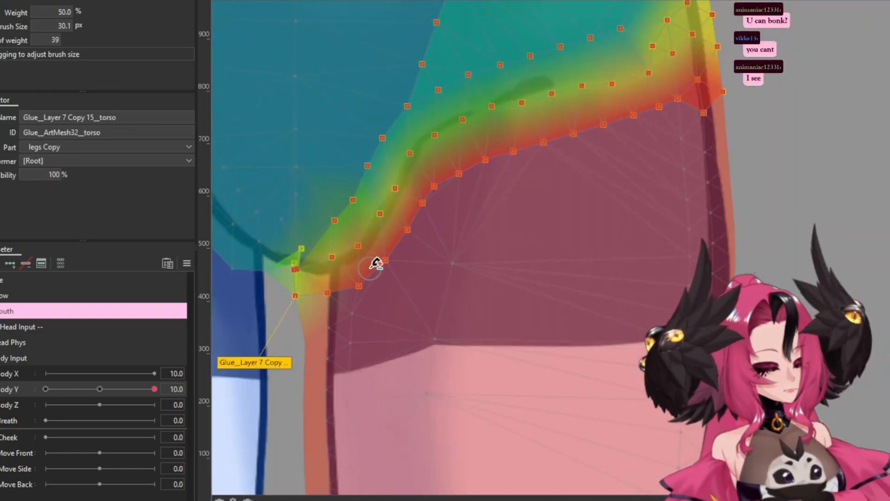
left_click(371, 260)
scroll(371, 260, "up", 3)
left_click(327, 276)
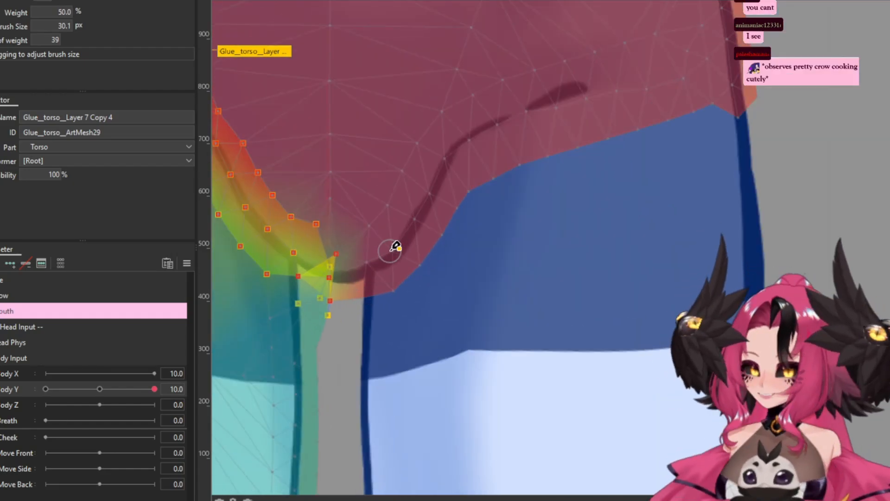
Unbind the torso's central crotch vertices from the thigh glues in the mesh editor
scroll(395, 247, "down", 3)
left_click(338, 179)
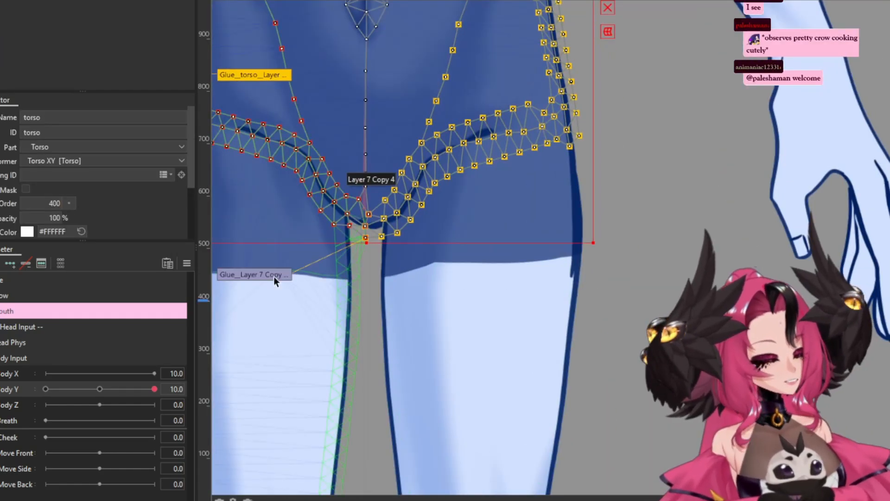
left_click(338, 219)
left_click(382, 146)
scroll(382, 147, "up", 3)
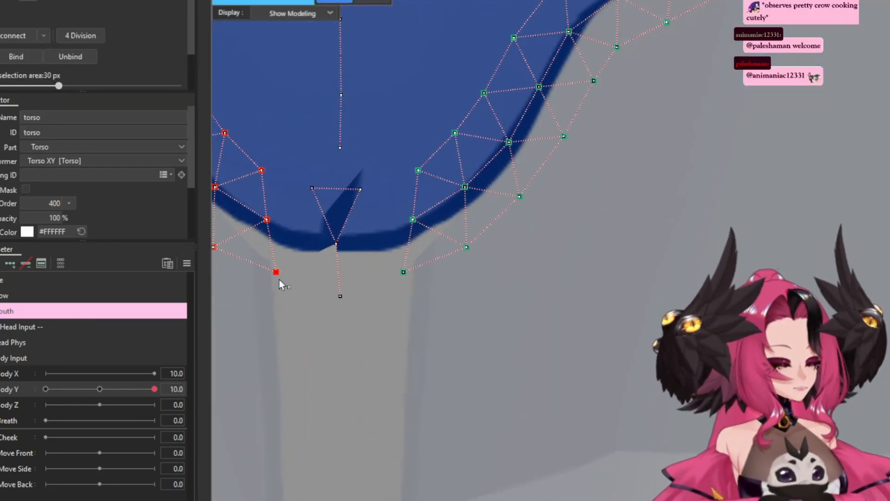
scroll(364, 251, "down", 3)
left_click(362, 238)
scroll(360, 325, "up", 4)
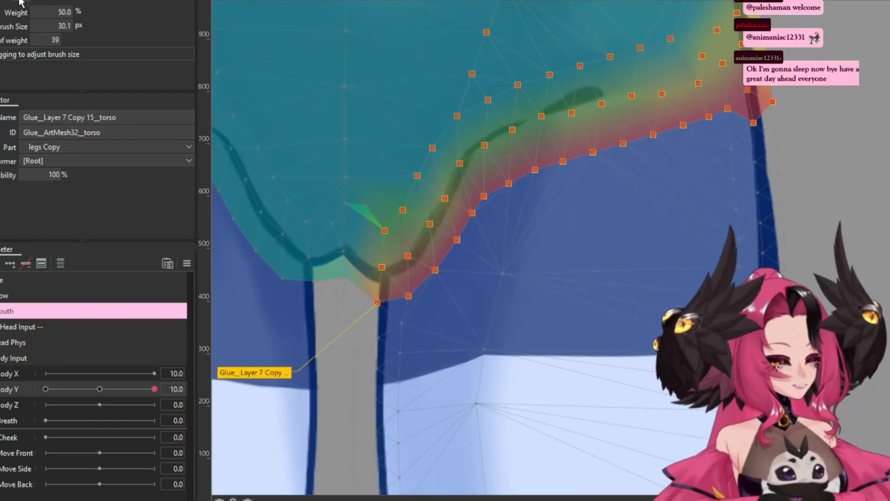
Reset Body Y to 0 and glue the two thighs to each other at their inner crotch vertices
scroll(405, 346, "down", 3)
left_click(408, 333)
left_click(413, 324)
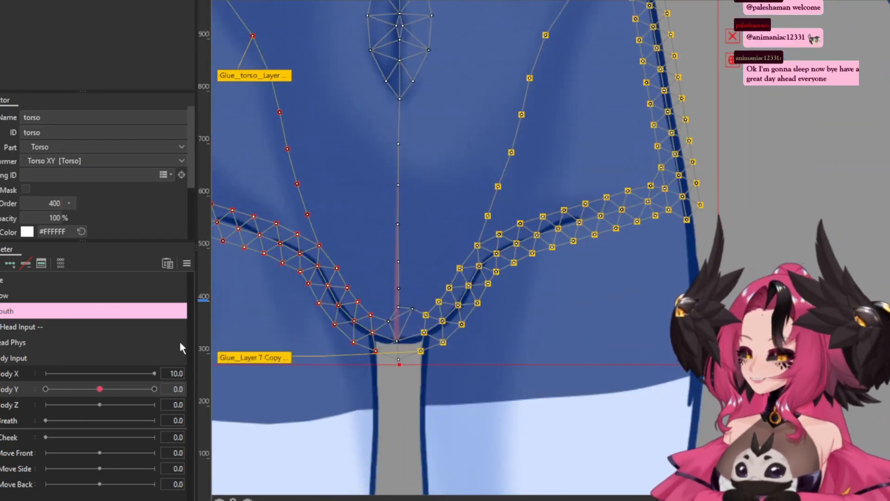
scroll(415, 317, "up", 3)
double_click(415, 317)
scroll(491, 325, "up", 3)
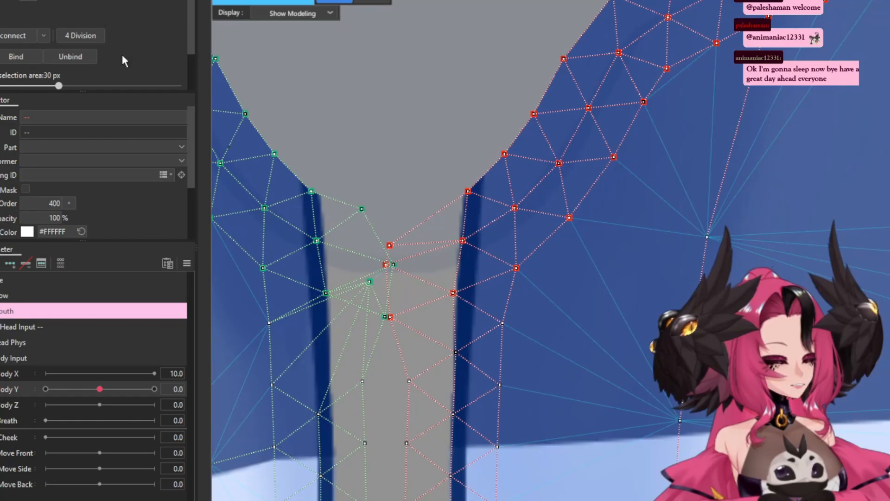
scroll(394, 241, "down", 3)
key("Escape")
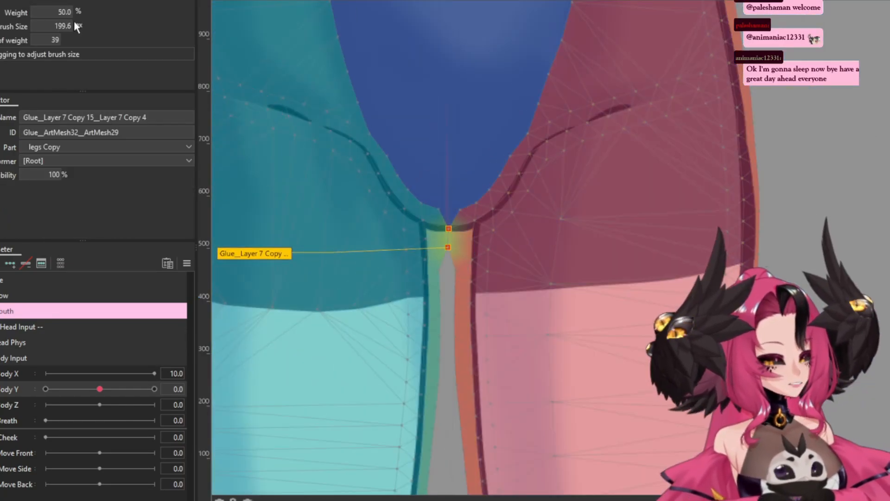
Move Body Y between 0 and 10 to check how the crotch and thigh seams deform
mouse_move(99, 389)
left_mouse_down()
mouse_move(31, 387)
mouse_move(105, 388)
left_mouse_up()
left_click(436, 177)
scroll(435, 177, "down", 4)
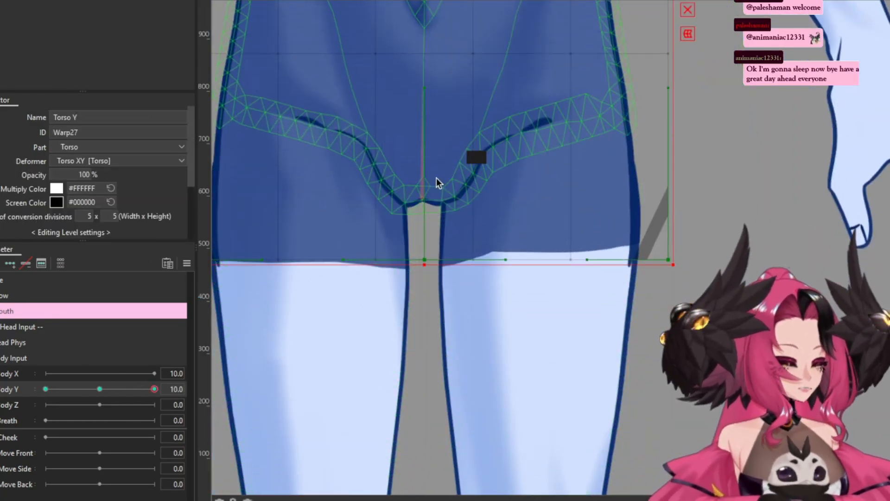
scroll(383, 249, "up", 5)
scroll(359, 318, "down", 5)
key("Escape")
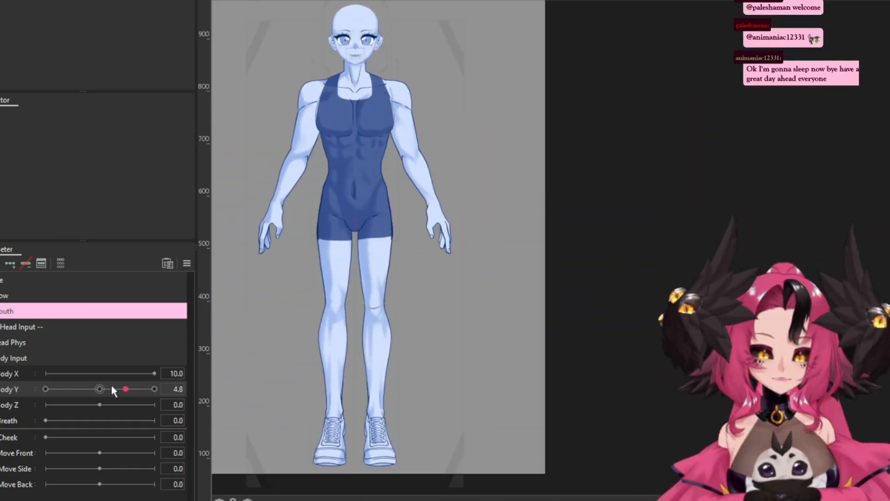
Reset Body Y to 0 and glue the thigh and lower-leg meshes of one leg together at the knee
left_click_drag(111, 388, 112, 342)
left_click(422, 324)
scroll(496, 366, "up", 4)
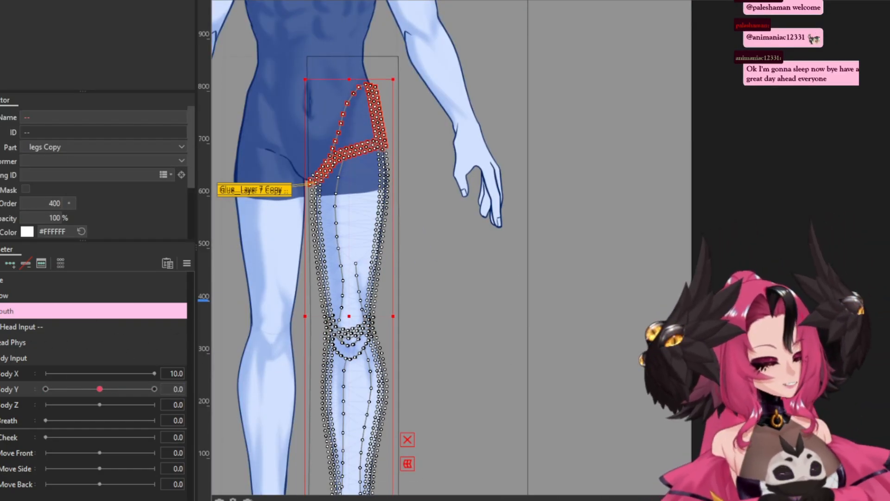
scroll(348, 324, "down", 3)
left_click(354, 328)
scroll(343, 278, "up", 8)
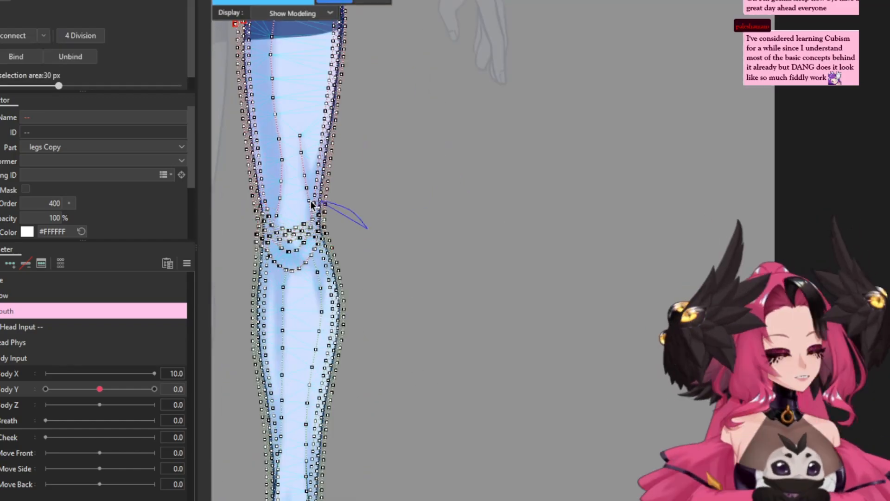
scroll(414, 131, "up", 2)
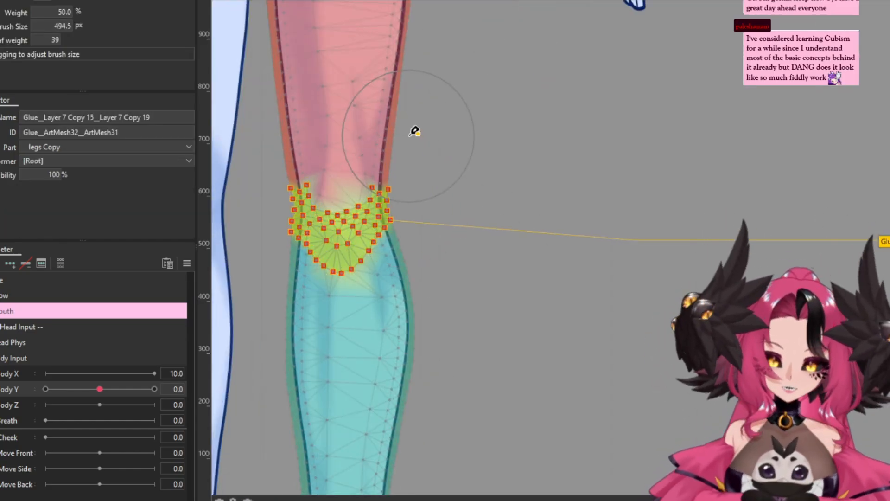
Paint the knee glue's weights toward the thigh mesh, using a smaller weight brush
scroll(355, 183, "up", 2)
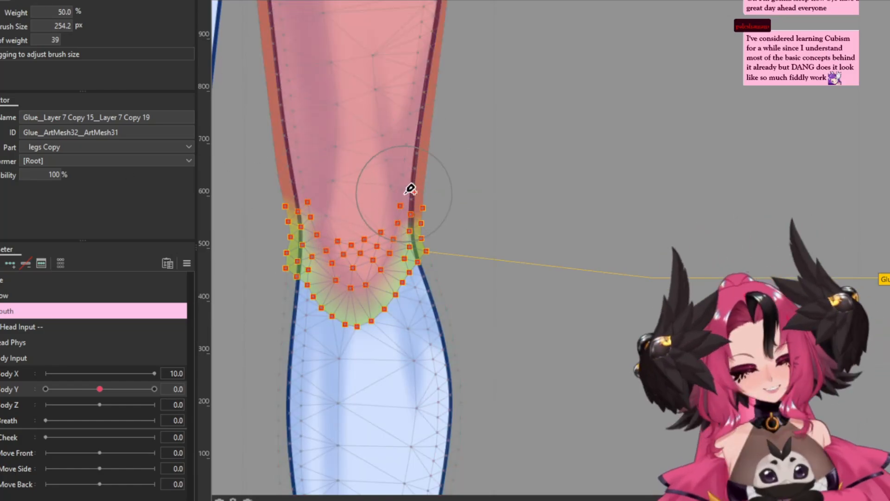
scroll(410, 190, "down", 3)
key("Escape")
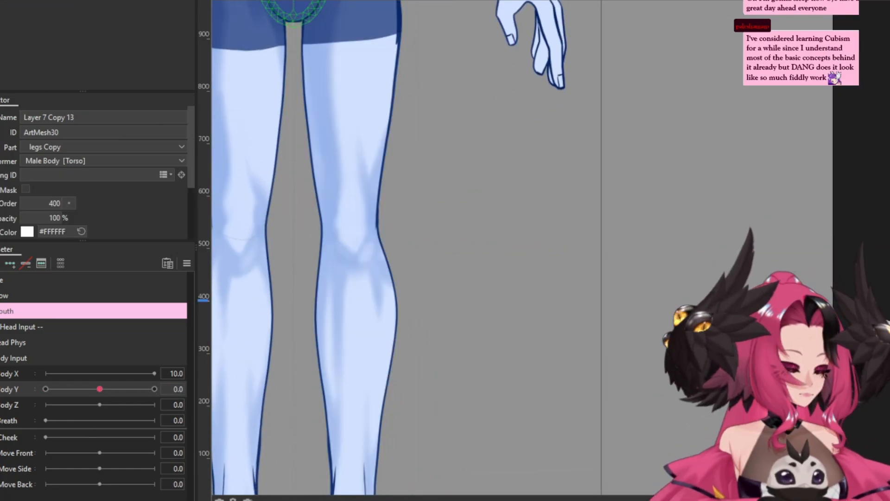
Select the glued lower leg and shoe and scrub Body Y up to 10 to check how the knee moves
left_click(353, 352)
scroll(352, 278, "down", 3)
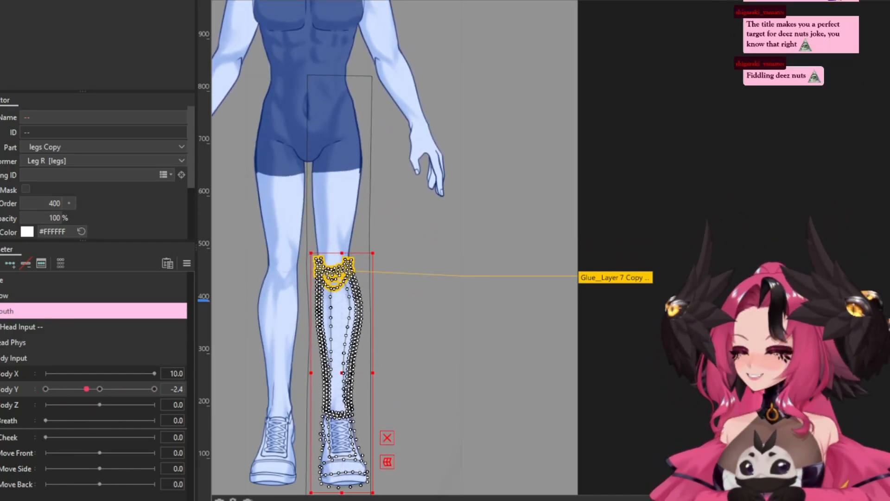
left_click(102, 388)
left_click(154, 388)
scroll(249, 319, "down", 2)
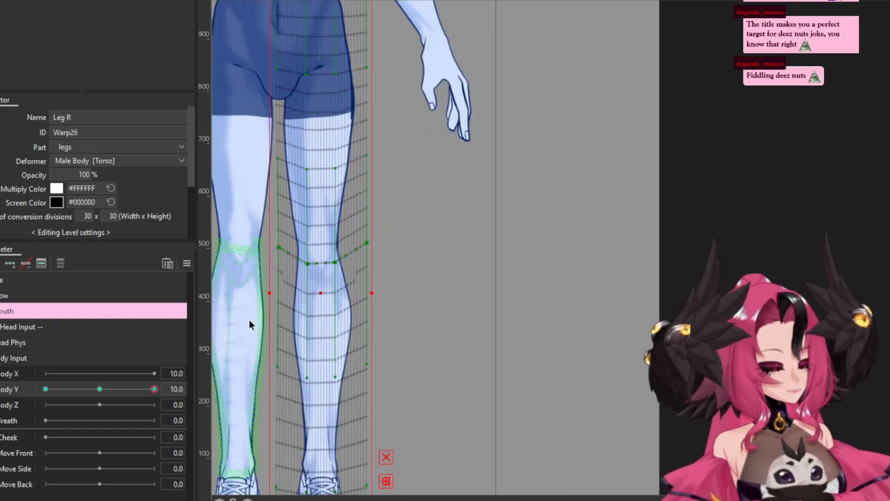
Set Body Y to -10 and curve the Leg R warp's grid row at the knee
left_click(315, 300)
scroll(278, 260, "up", 3)
scroll(234, 228, "down", 3)
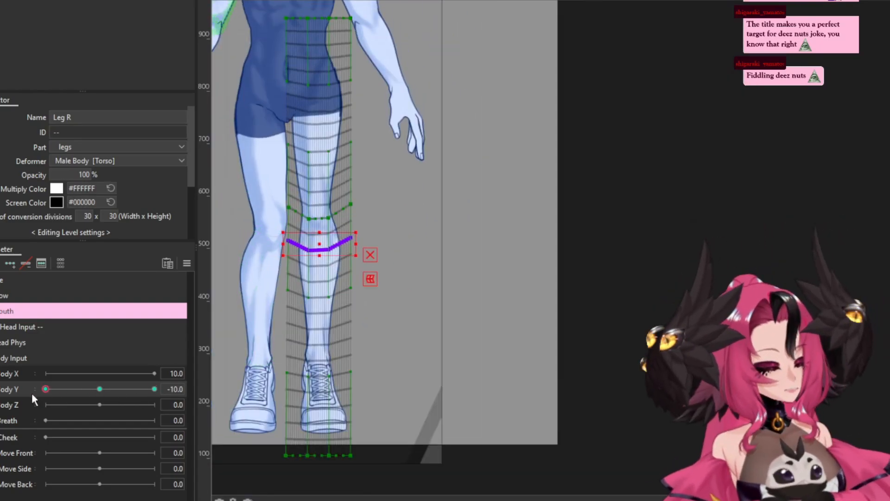
left_click(45, 388)
scroll(318, 183, "up", 3)
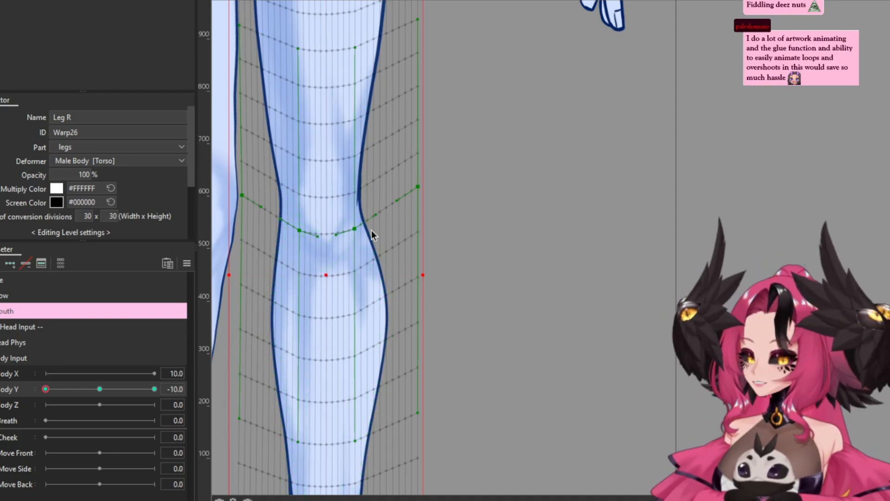
scroll(287, 259, "down", 3)
scroll(401, 177, "up", 3)
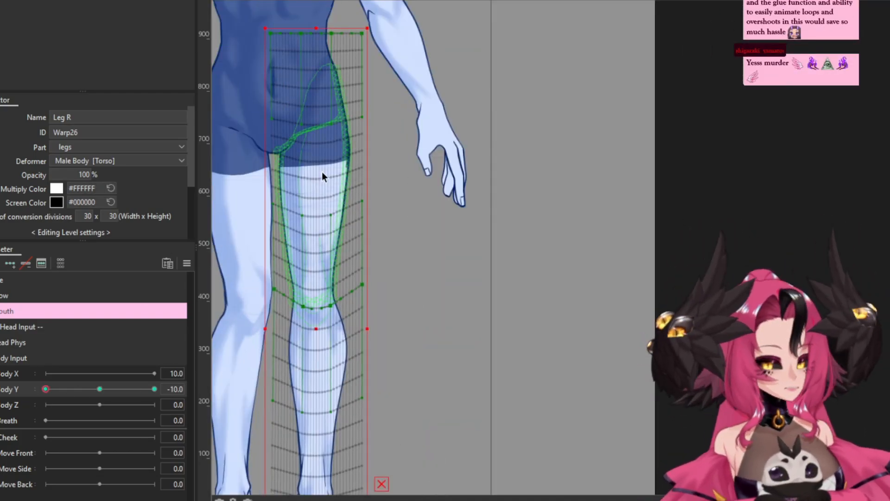
Adjust the Leg R warp's lower rows around the shoe at Body Y -10, and scrub Body Y to check the motion
scroll(329, 236, "down", 3)
scroll(386, 432, "up", 3)
key("b")
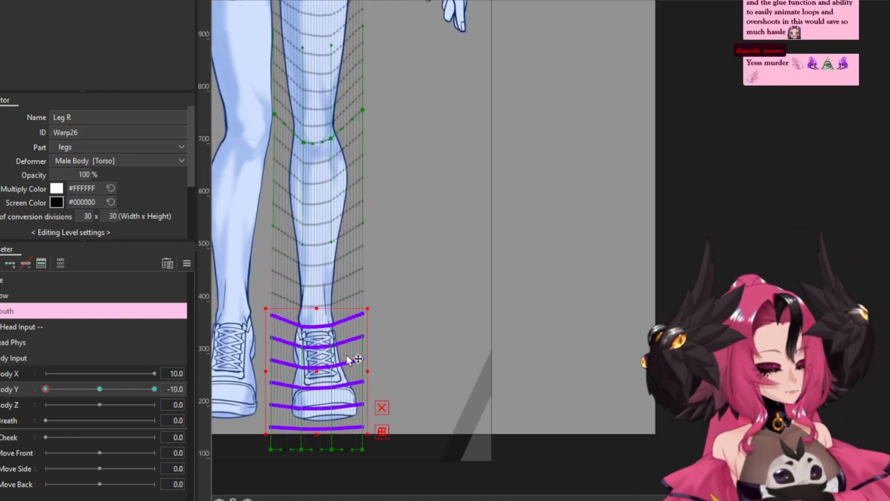
scroll(320, 343, "up", 1)
key("v")
scroll(474, 310, "down", 3)
scroll(330, 264, "up", 2)
left_click_drag(46, 388, 147, 388)
Examine the Leg L warp, the leg meshes and the legs rotation deformer with Body Y at 10
scroll(380, 209, "down", 3)
left_click(287, 209)
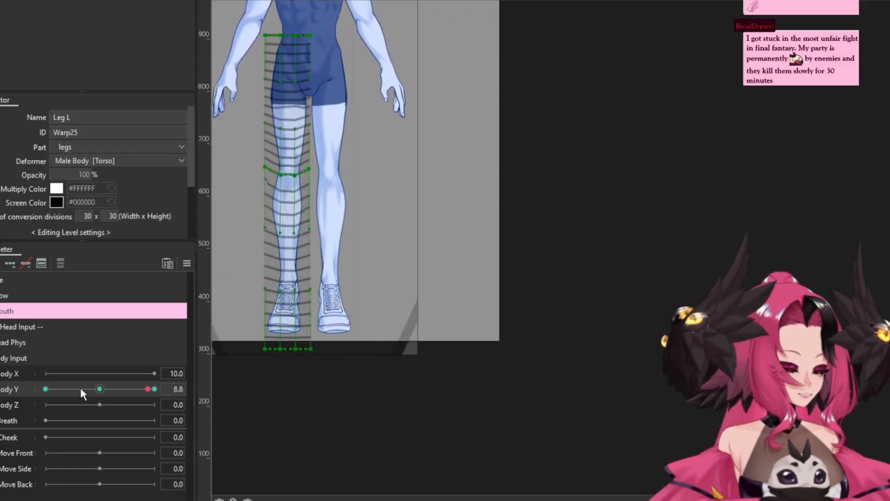
left_click(155, 389)
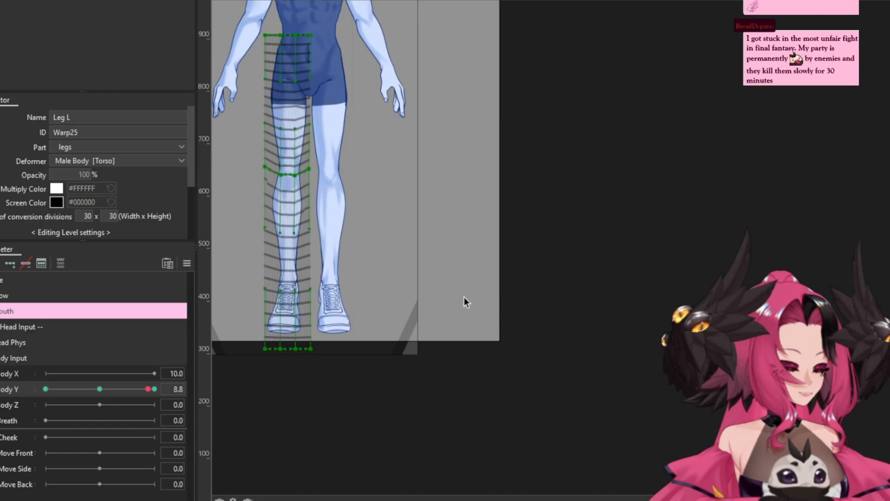
scroll(356, 184, "up", 2)
left_click(304, 139)
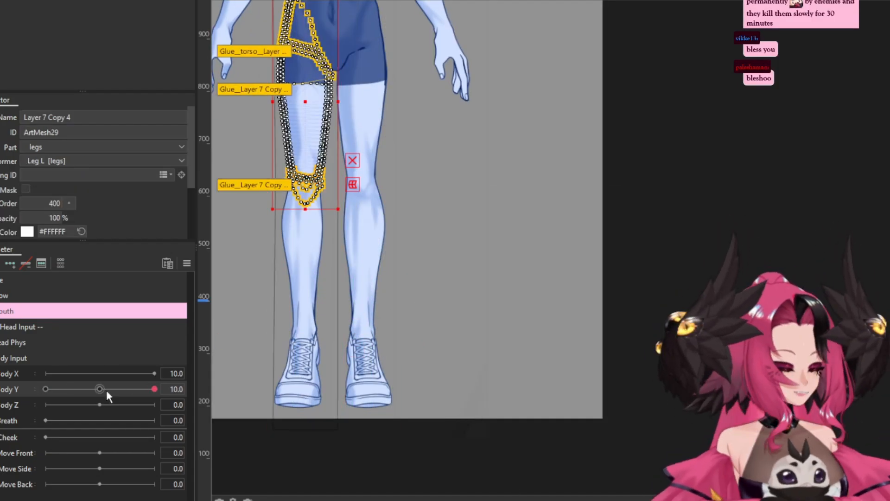
left_click(302, 232)
left_click(366, 232)
left_click(302, 205)
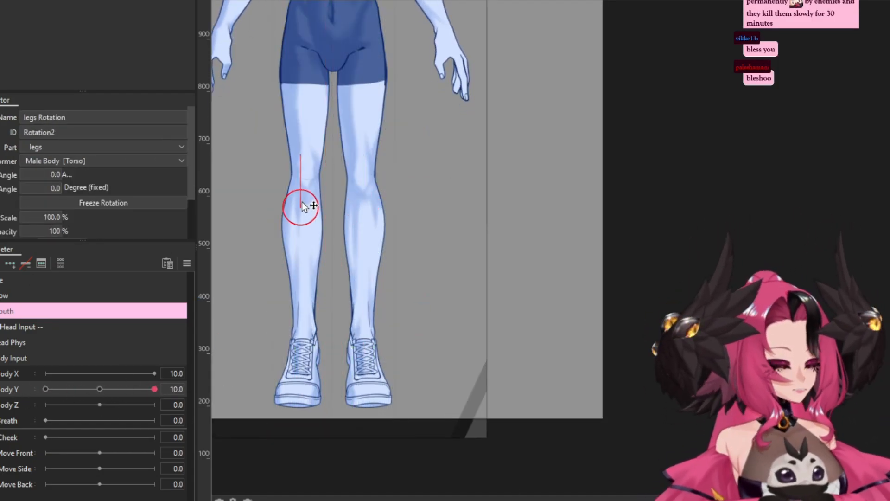
left_click(299, 371)
scroll(248, 410, "down", 4)
At Body Y -10, smooth the bulge on the Leg L warp's outer edge above the knee with the deform brush
left_click(45, 389)
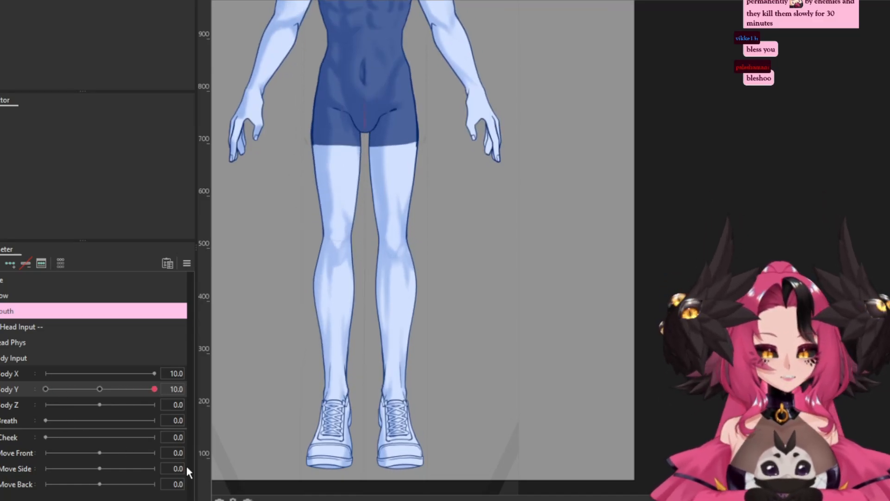
left_click(336, 176)
scroll(336, 176, "up", 4)
scroll(336, 176, "up", 3)
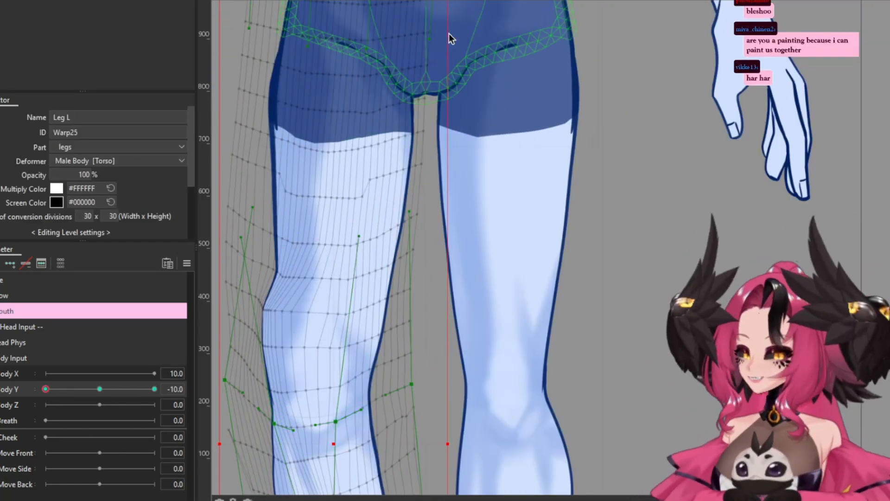
key("b")
scroll(377, 242, "up", 5)
scroll(430, 227, "up", 2)
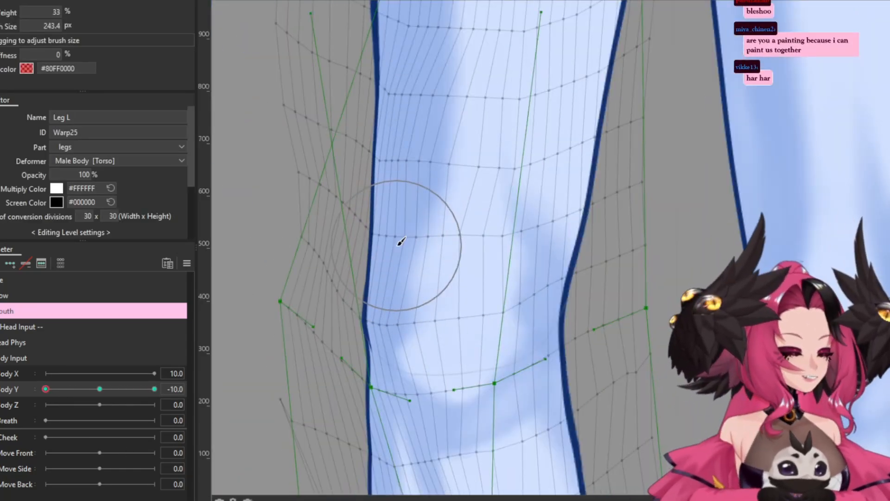
mouse_move(388, 246)
left_mouse_down()
mouse_move(402, 254)
mouse_move(357, 225)
left_mouse_up()
scroll(357, 226, "down", 5)
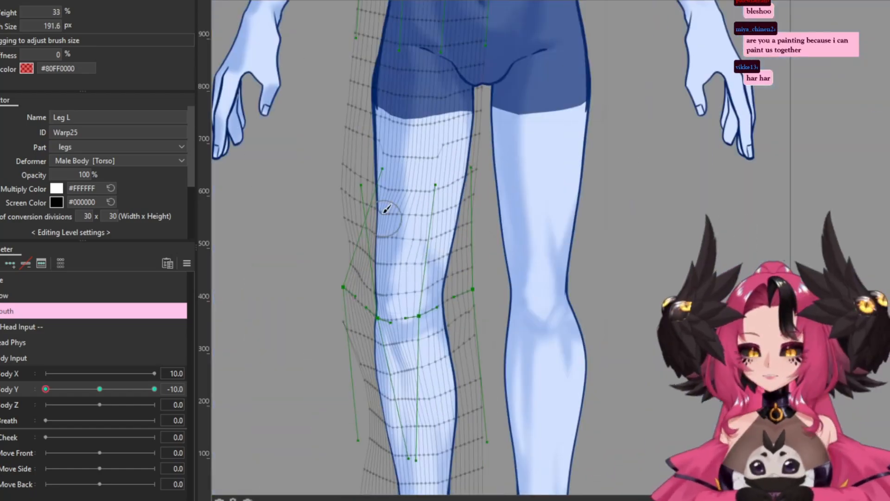
Reshape the Leg L warp along the outer hip and upper thigh with a 468.5 px deform brush
scroll(362, 239, "up", 5)
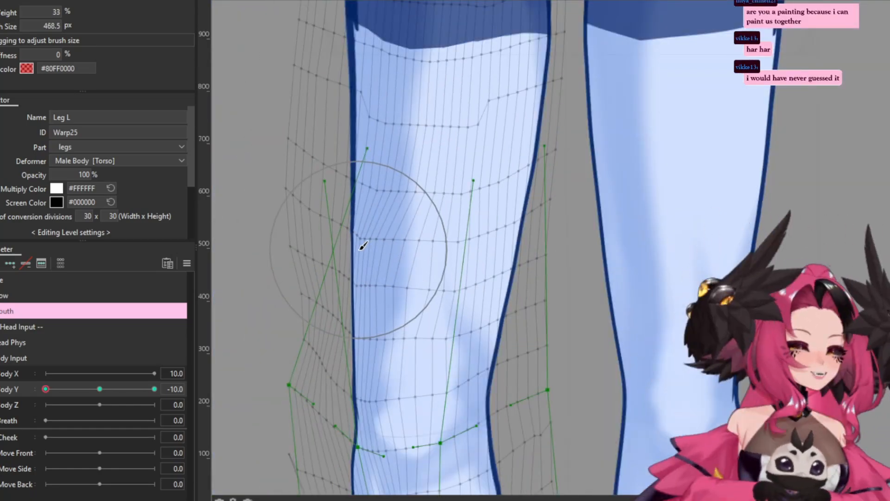
scroll(382, 268, "down", 5)
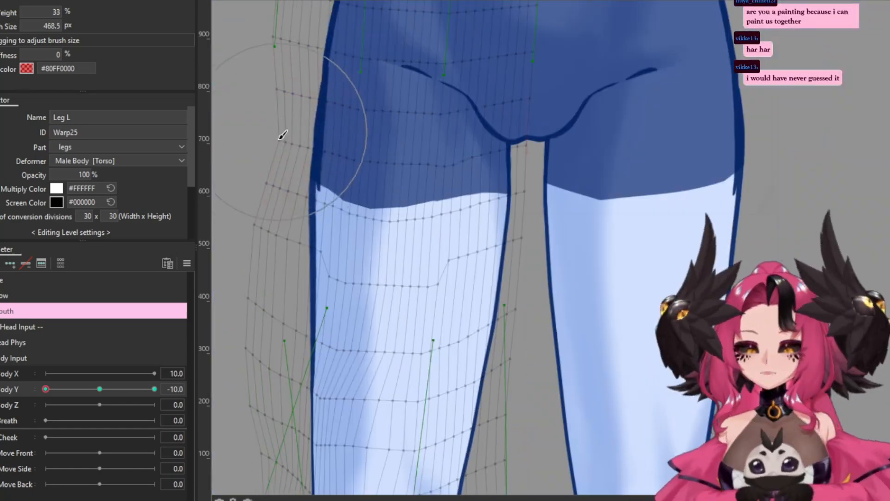
scroll(421, 205, "down", 5)
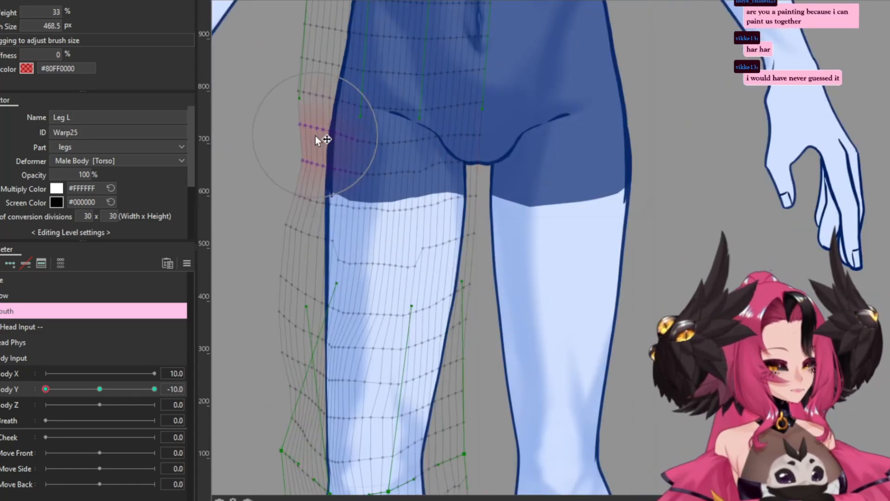
scroll(366, 175, "up", 5)
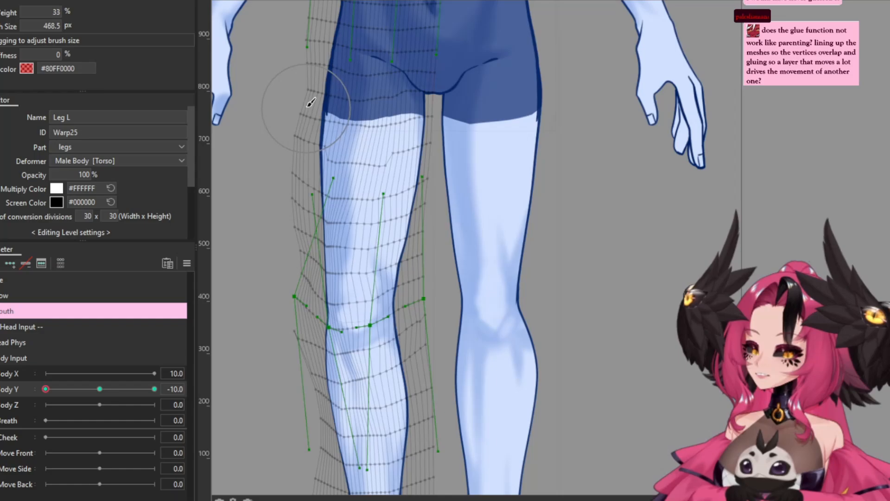
Smooth the Leg L warp's thigh contour down to the knee on both sides with the deform brush
scroll(308, 264, "up", 4)
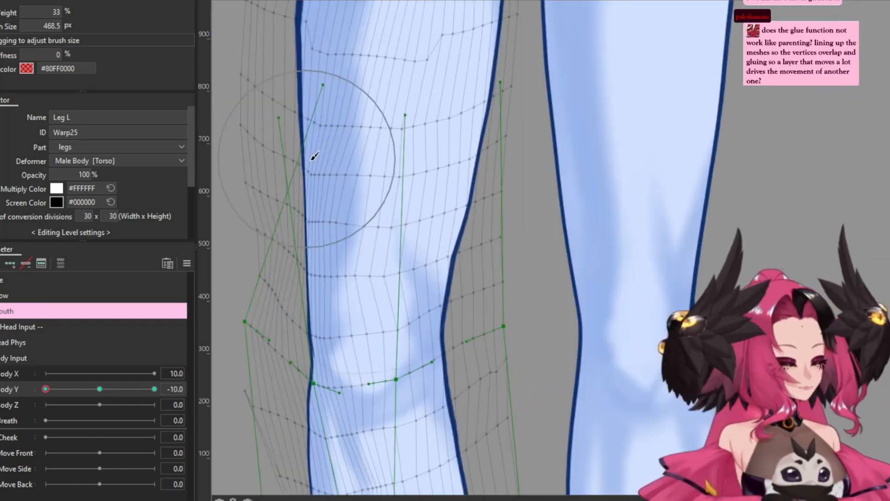
scroll(312, 159, "down", 4)
scroll(473, 298, "up", 3)
scroll(366, 318, "down", 2)
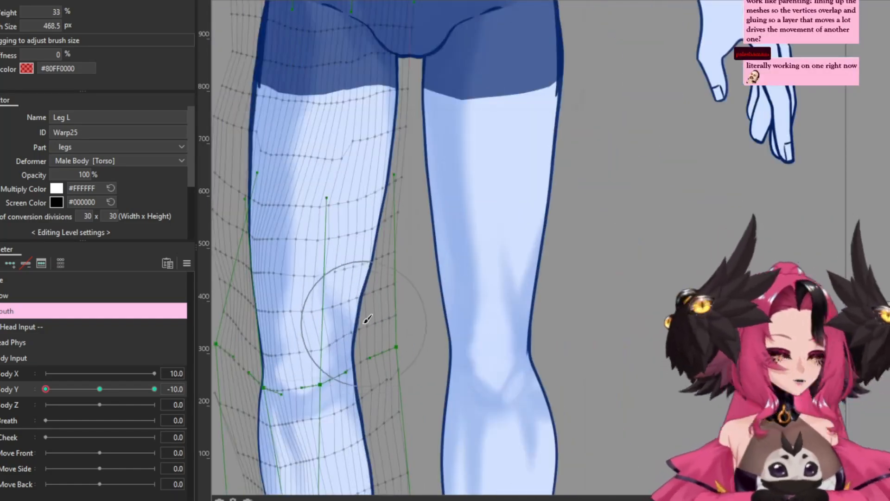
scroll(274, 205, "up", 3)
scroll(258, 245, "down", 1)
Refine the Leg L warp's outer contour just below the knee, reducing the deform brush to 136.8 px
scroll(259, 246, "down", 3)
scroll(368, 199, "up", 3)
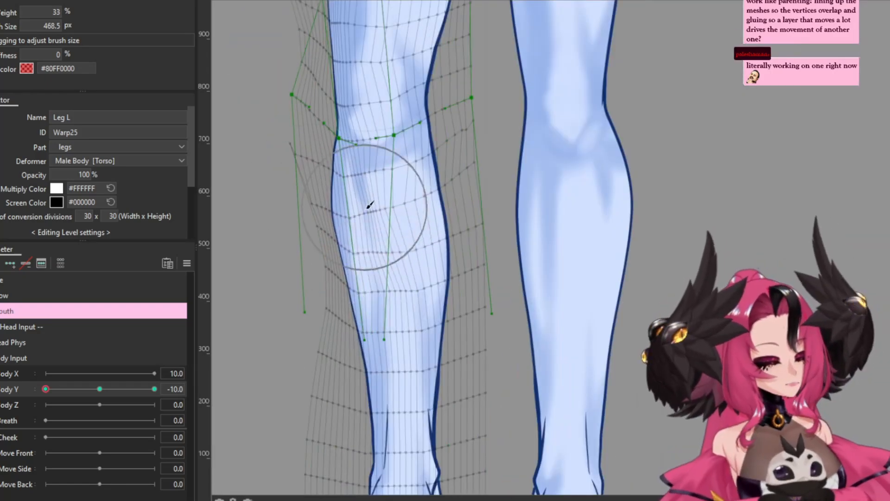
scroll(411, 301, "up", 2)
scroll(427, 218, "down", 1)
scroll(327, 121, "up", 2)
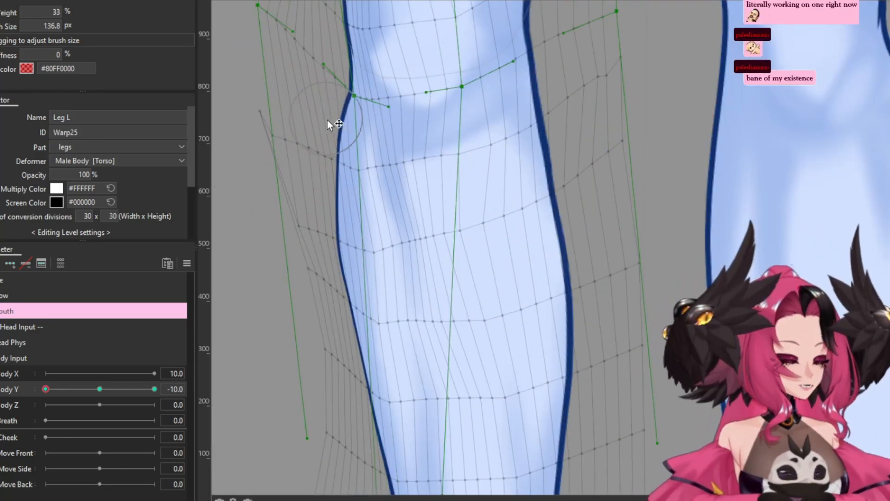
Adjust the kneecap area of the Leg L warp at Body Y -10 with a larger deform brush
scroll(377, 212, "down", 3)
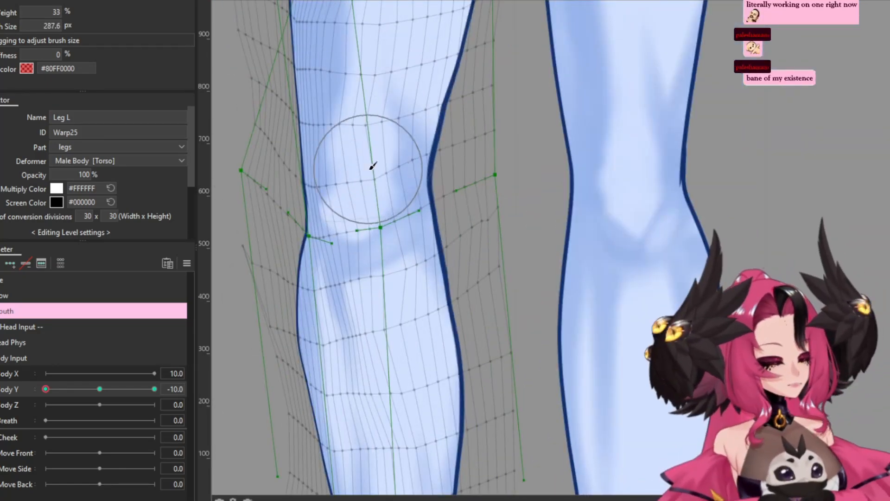
scroll(353, 185, "down", 4)
left_click(710, 122)
left_click(355, 250)
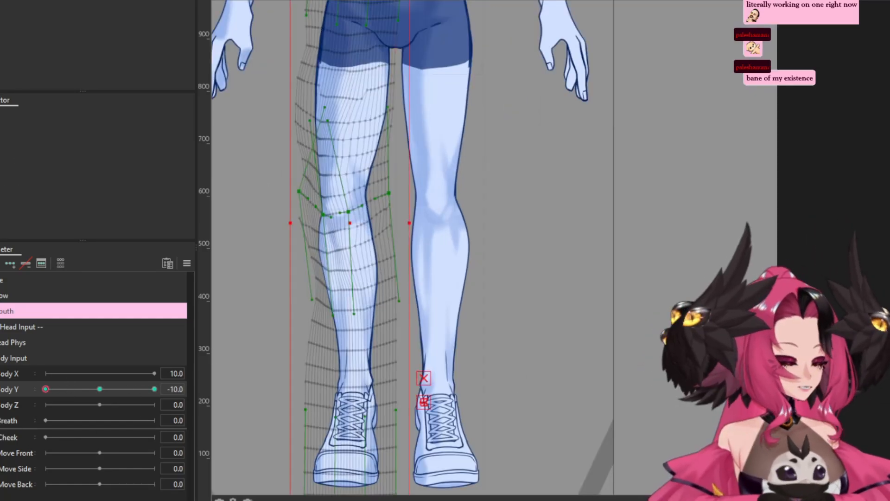
scroll(371, 200, "up", 3)
scroll(326, 352, "down", 3)
scroll(309, 219, "down", 2)
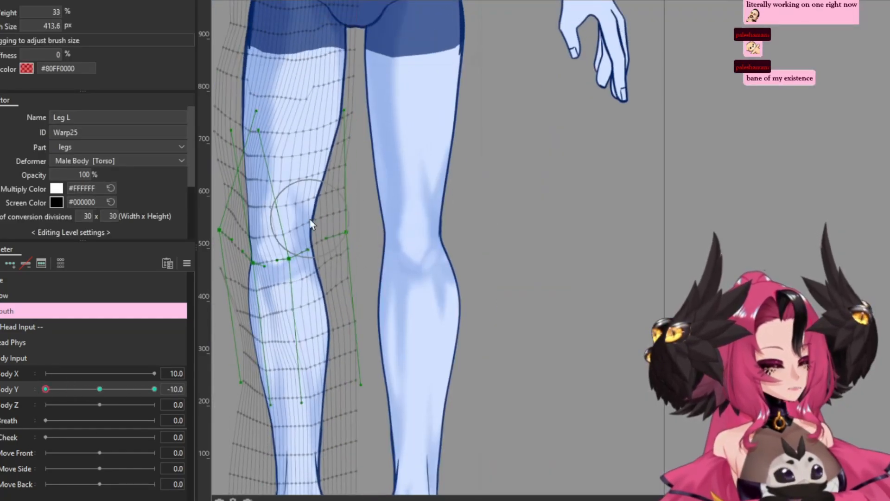
Fine-tune the Leg L warp's grid points around the knee, deselect it and scrub Body Y to check the bend
scroll(428, 168, "up", 3)
key("v")
scroll(427, 168, "up", 1)
mouse_move(301, 283)
left_mouse_down()
mouse_move(273, 240)
mouse_move(278, 260)
left_mouse_up()
scroll(337, 235, "down", 3)
key("Escape")
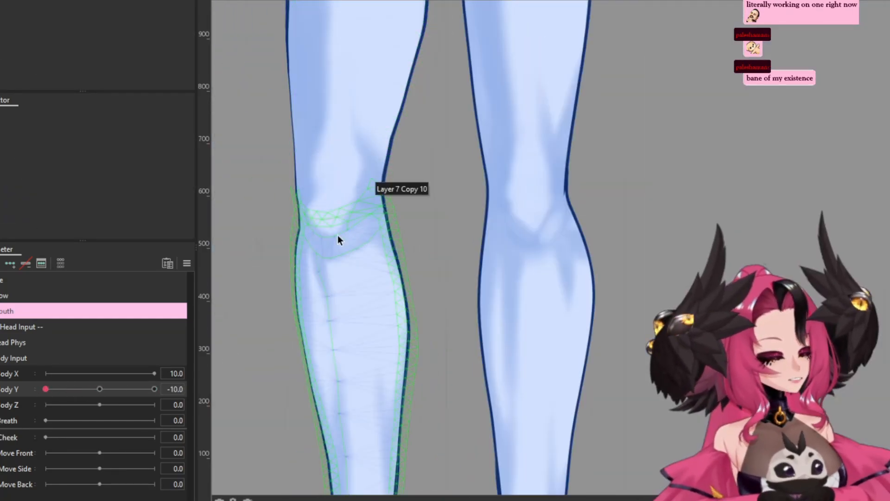
scroll(337, 235, "down", 2)
left_click_drag(45, 389, 96, 399)
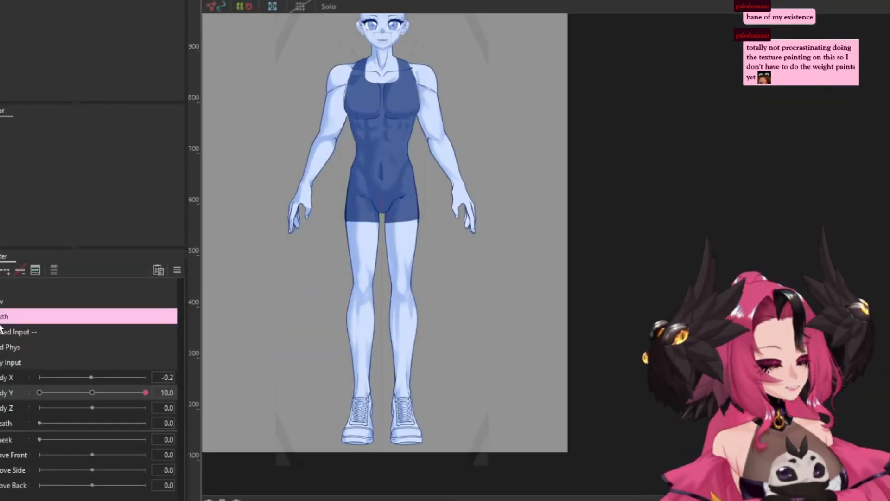
Create a warp deformer named Torso Z with 30 x 30 divisions for the neck, chest and arm objects
left_click(380, 232)
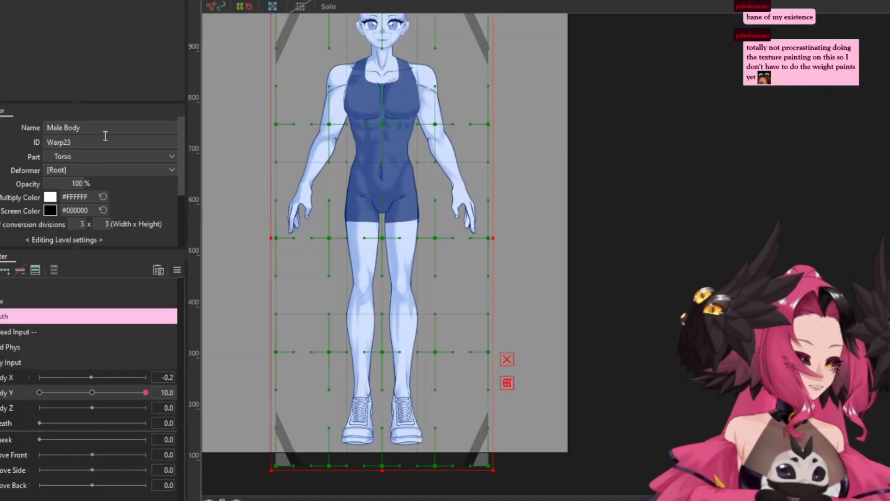
left_click(364, 312)
left_click(382, 42)
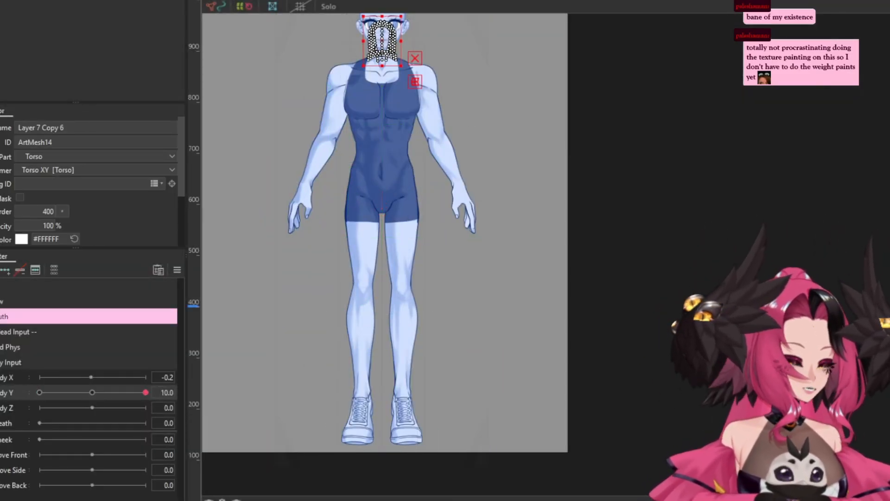
left_click(338, 347)
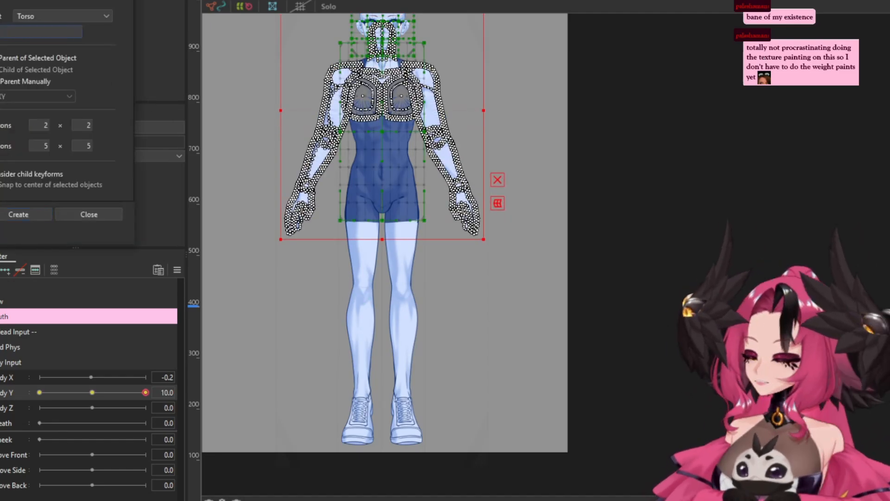
left_click(18, 214)
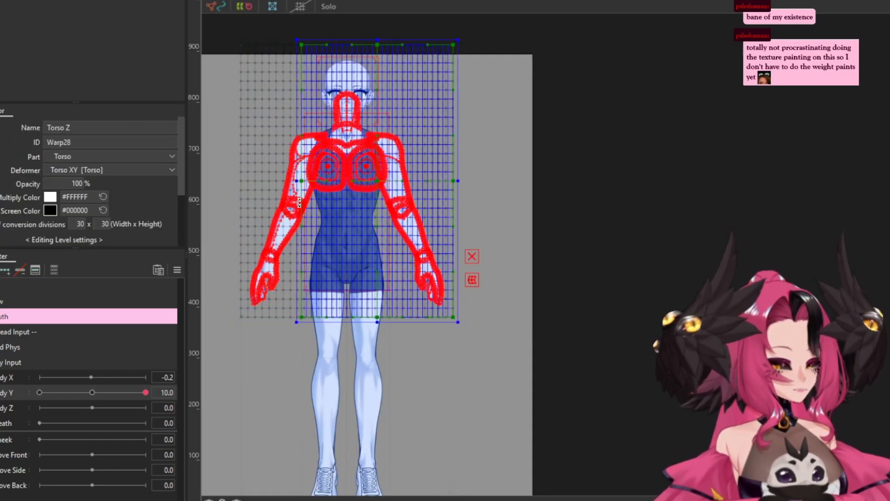
Fit the Torso Z warp from the neck to the upper thighs and add three Body Z keys to it
scroll(188, 308, "down", 2)
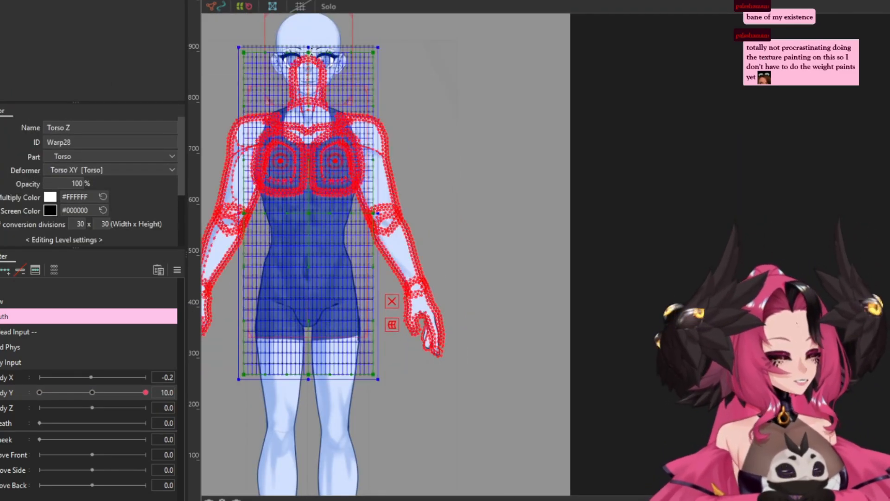
scroll(343, 313, "up", 3)
scroll(342, 313, "up", 2)
left_click(6, 270)
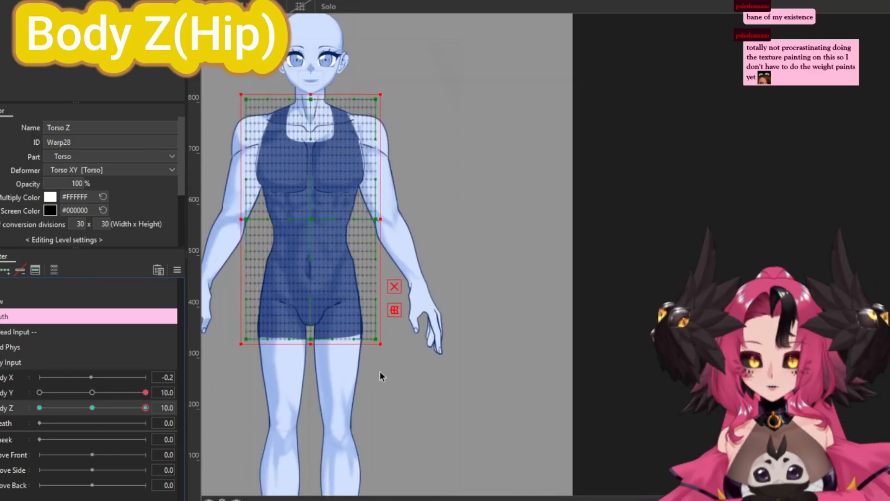
Select the meshes of each arm under Torso Z and assign the name Arm L
left_click(259, 255)
left_click(367, 130)
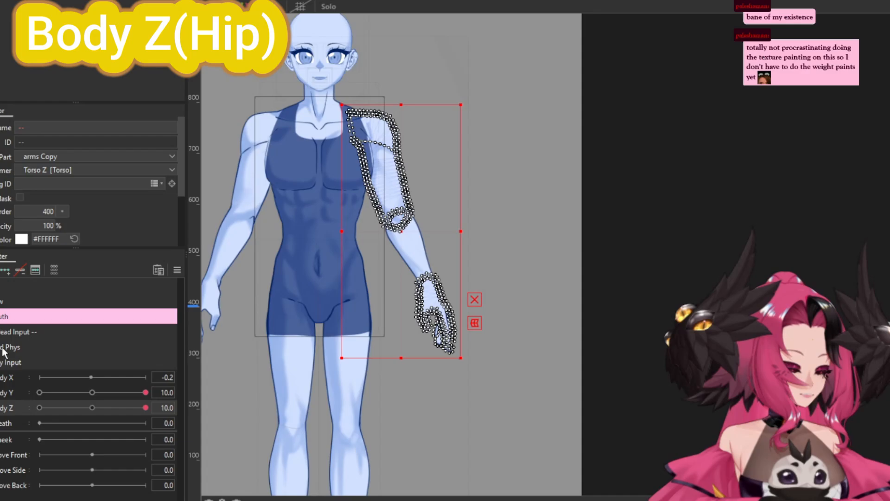
left_click(14, 128)
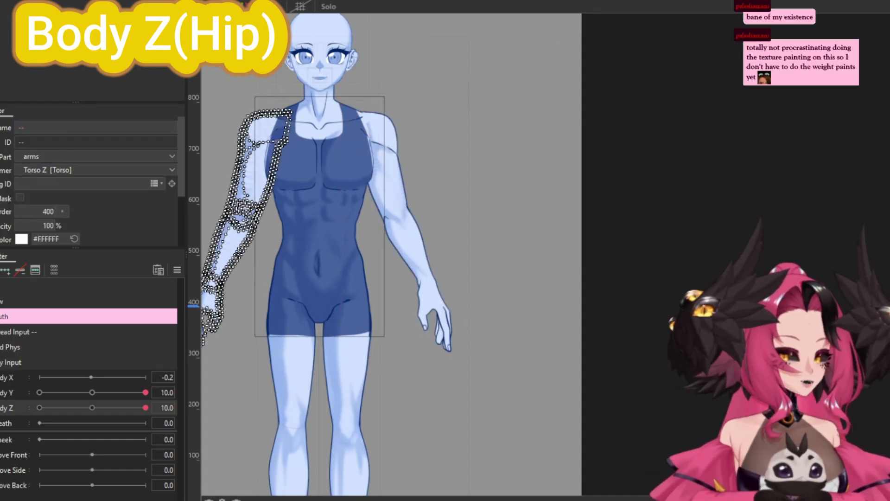
left_click(274, 132)
type("Arm L")
key("Return")
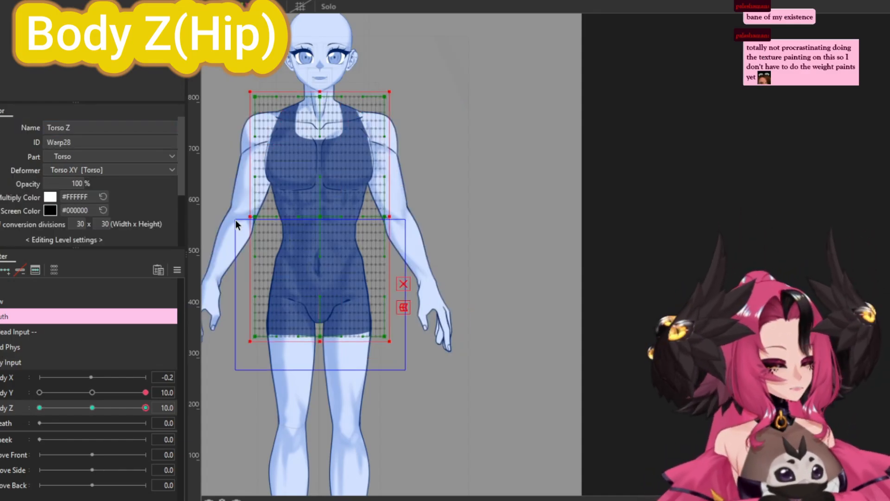
Rotate the lower half of the Torso Z grid at Body Z 10 to tilt the hips
left_click_drag(236, 220, 235, 219)
left_click(177, 269)
left_click(418, 359)
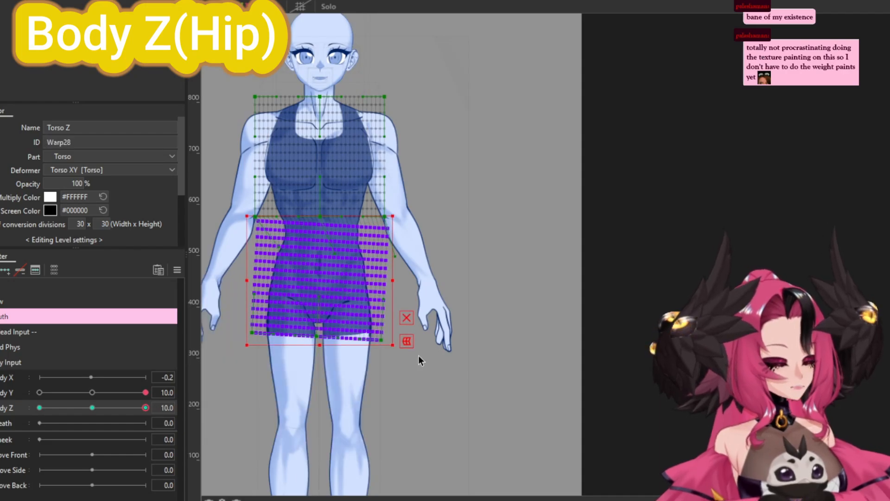
left_click_drag(419, 359, 412, 368)
scroll(338, 257, "up", 2)
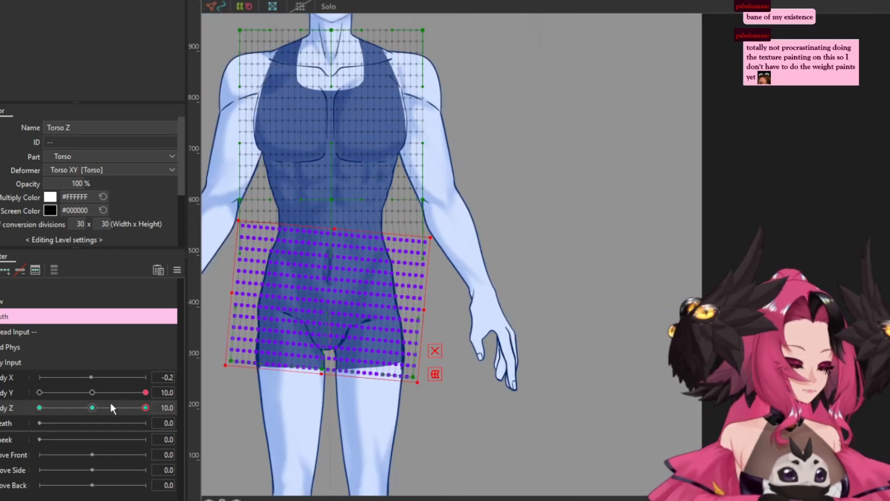
Reflect the Torso Z hip tilt to negative Body Z and scrub the parameter to check the sway
left_click(177, 269)
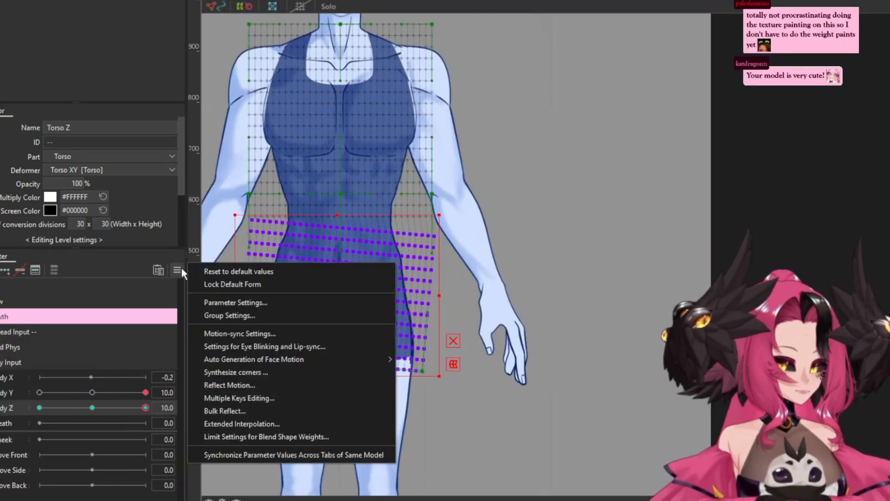
left_click(92, 408)
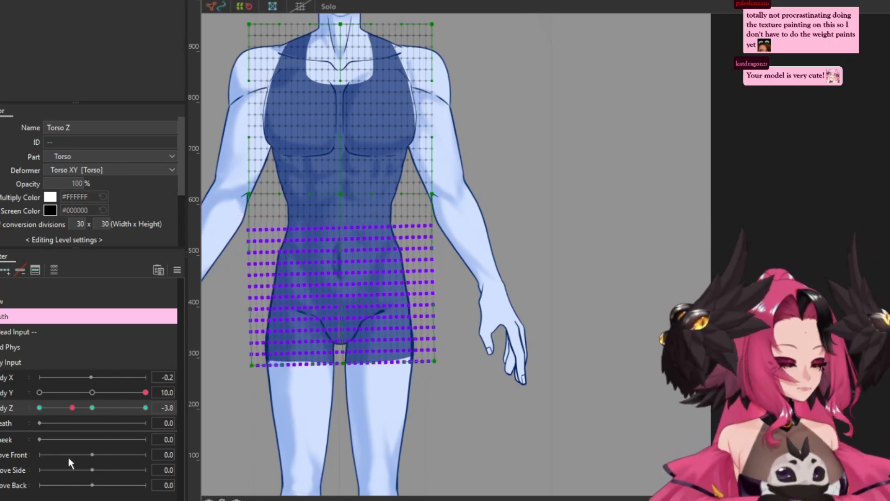
scroll(447, 221, "down", 2)
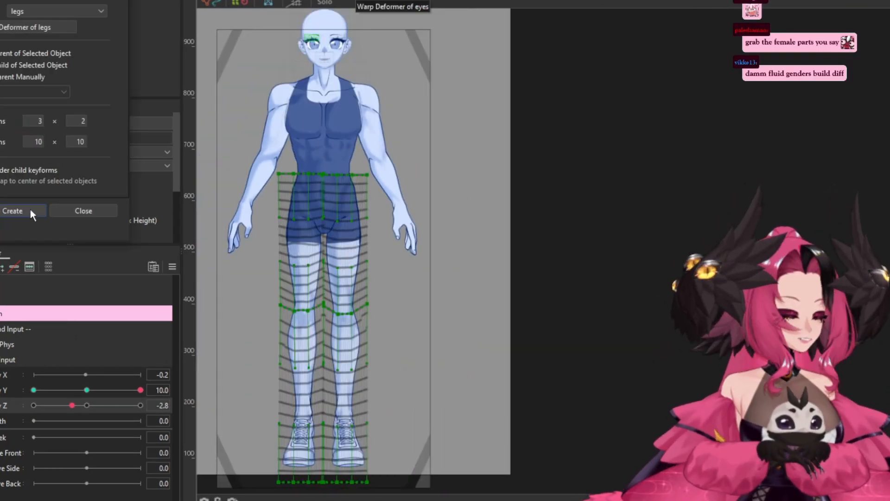
Create a warp deformer for the legs with 10 x 10 divisions and fit it over the hips and upper thighs
left_click(12, 211)
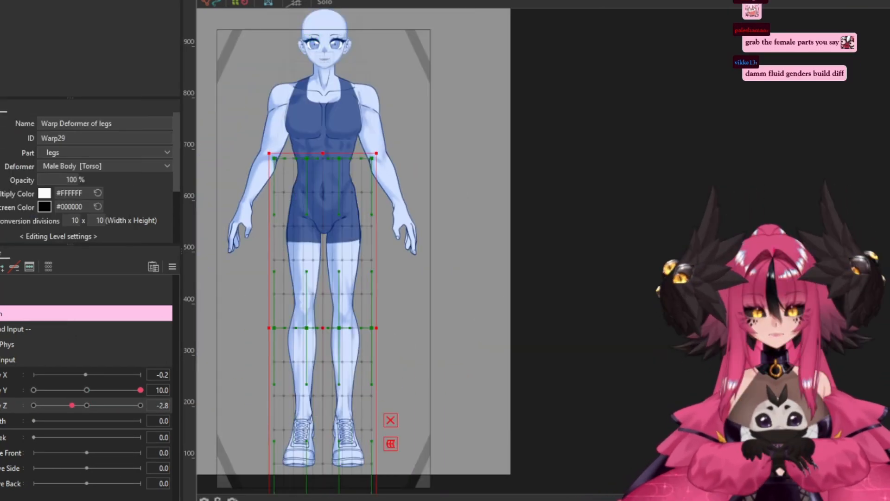
scroll(270, 298, "down", 2)
left_click_drag(346, 417, 367, 298)
scroll(311, 278, "up", 4)
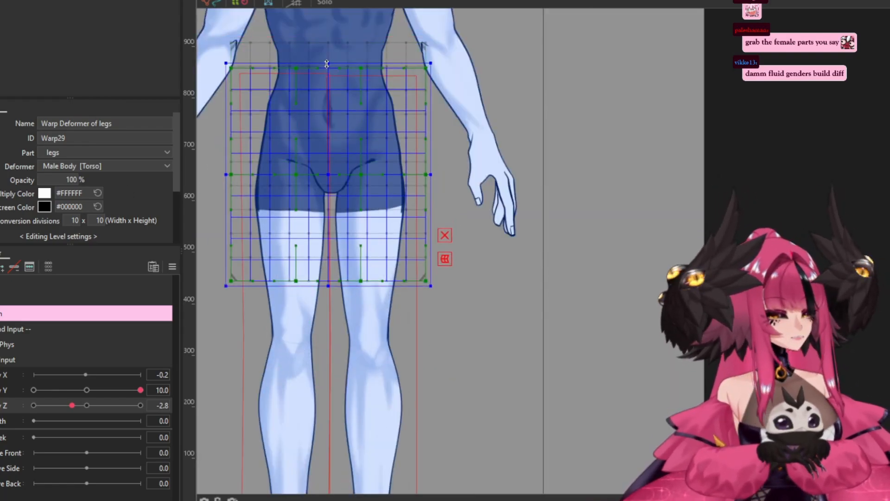
Key the legs warp on Body Z, shift its middle sideways at -10, reflect the motion and scrub to check
scroll(296, 209, "up", 2)
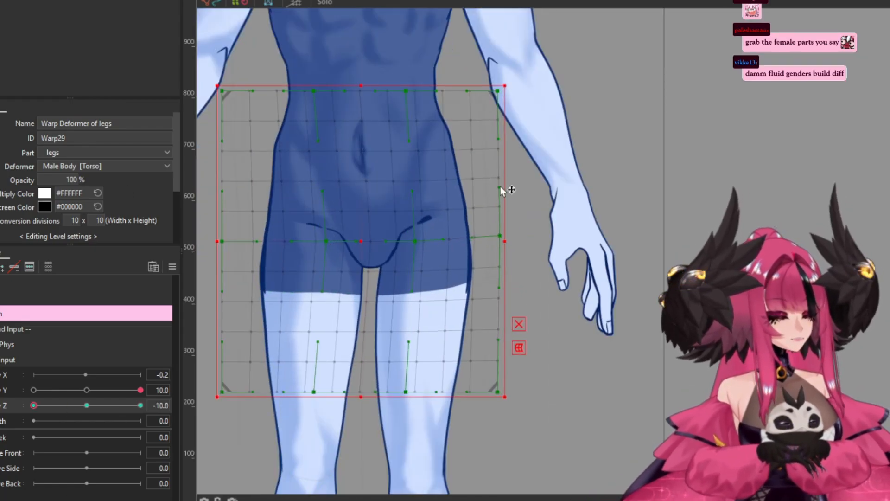
scroll(478, 238, "down", 2)
right_click(180, 404)
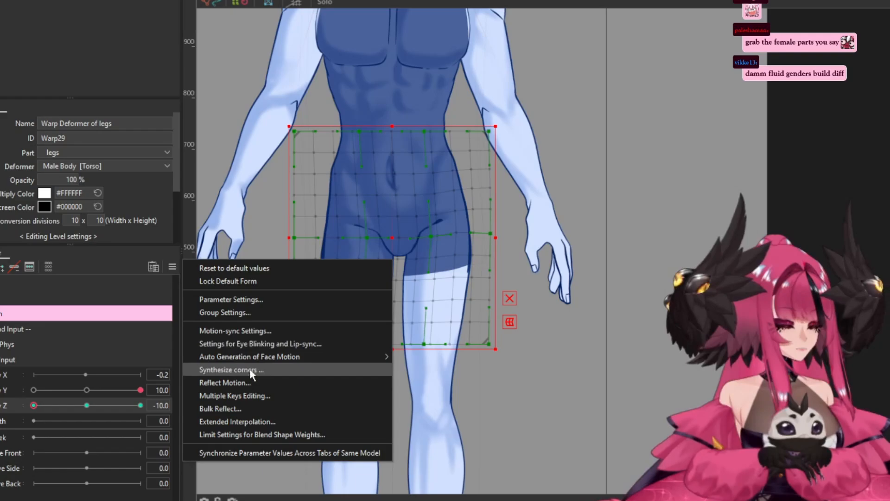
left_click(41, 405)
left_click_drag(41, 405, 86, 406)
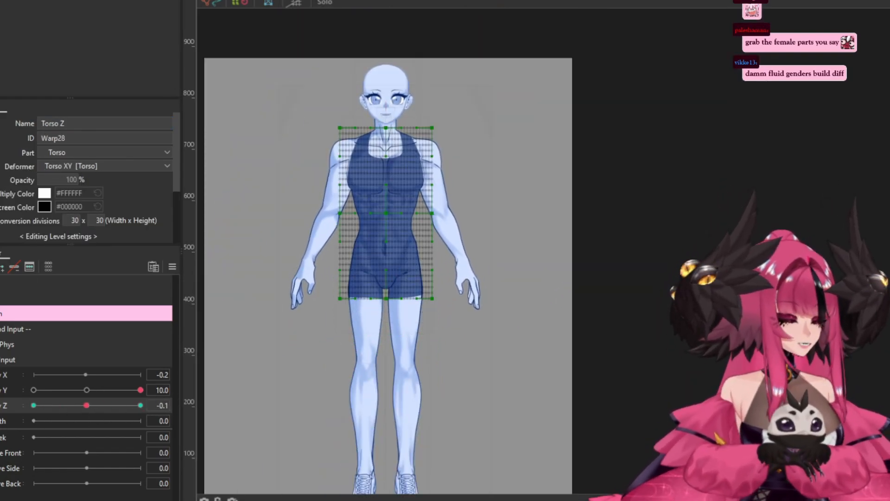
Create a 30 x 30 warp deformer named Head Z around the torso and add three keys on the third Head Phys parameter
left_click(11, 211)
left_click(12, 211)
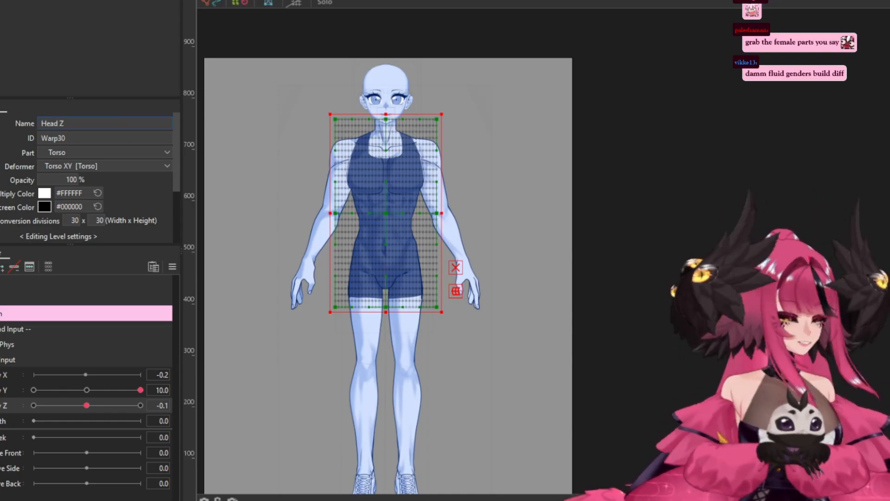
scroll(407, 242, "up", 5)
scroll(407, 242, "down", 4)
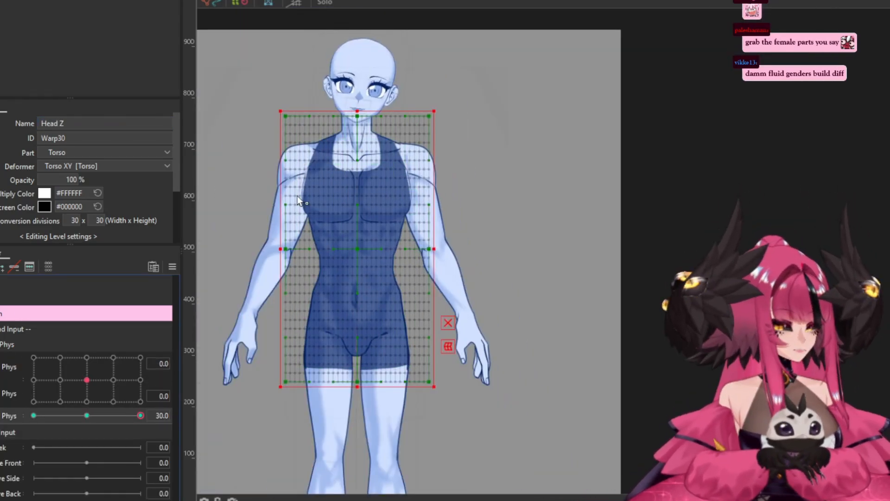
Tilt the upper half of the Head Z grid at value 30, reflect it to the negative side and scrub to check
left_click_drag(280, 244, 446, 116)
right_click(229, 224)
left_click(49, 438)
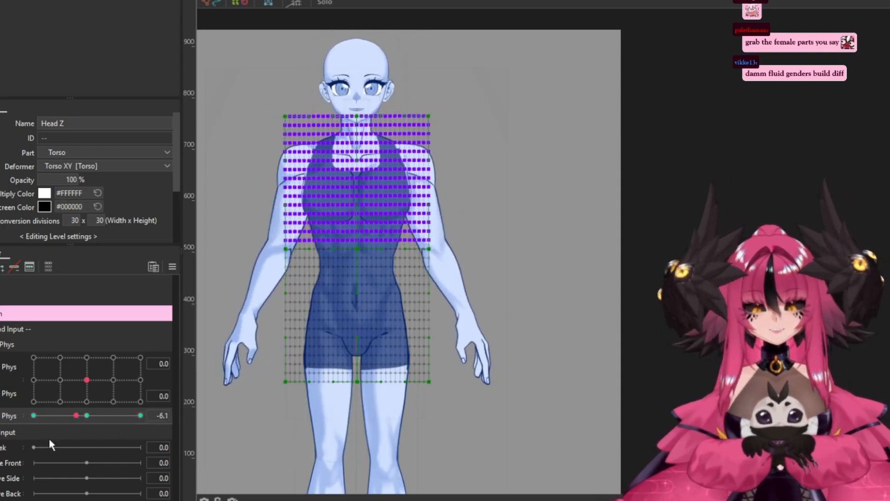
left_click(88, 416)
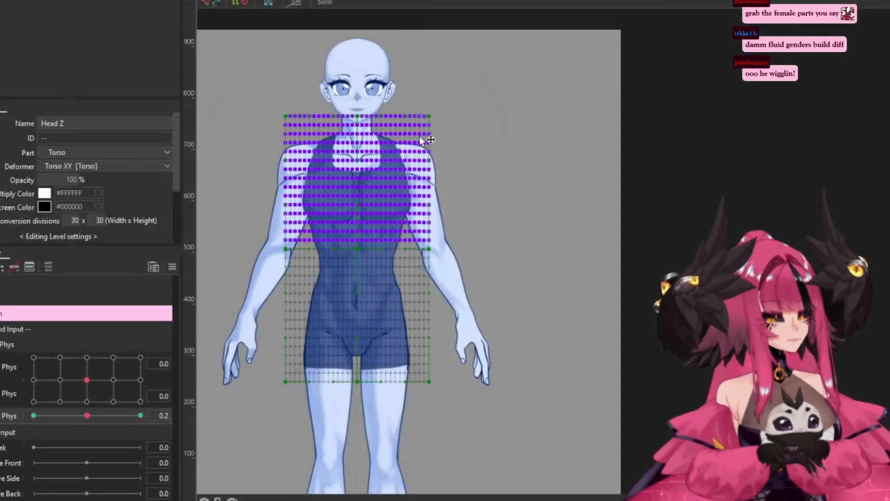
Reset the body parameters to 0 and create a 30 x 30 warp deformer named Torso X with three Body X keys
scroll(27, 331, "down", 2)
left_click(44, 390)
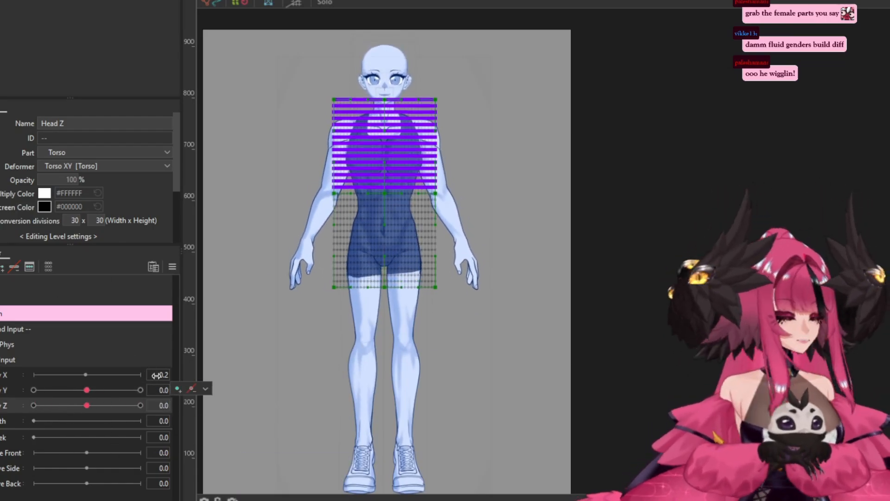
left_click(384, 185)
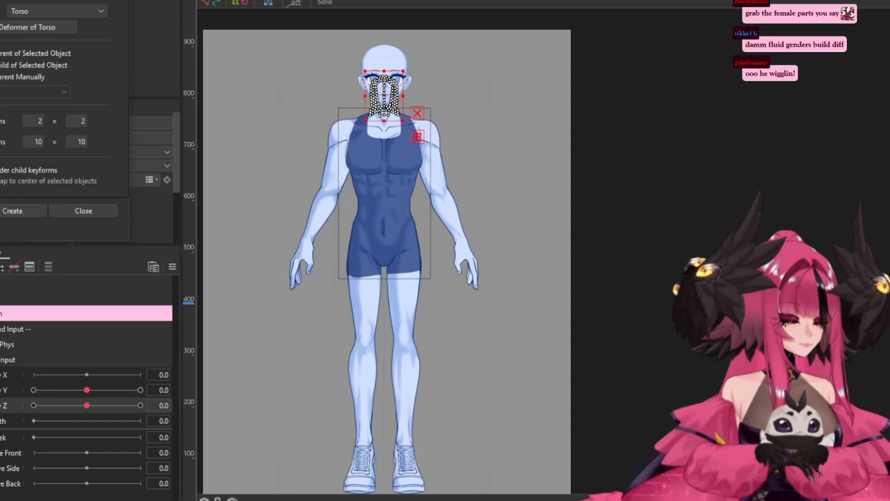
key("Return")
left_click(8, 378)
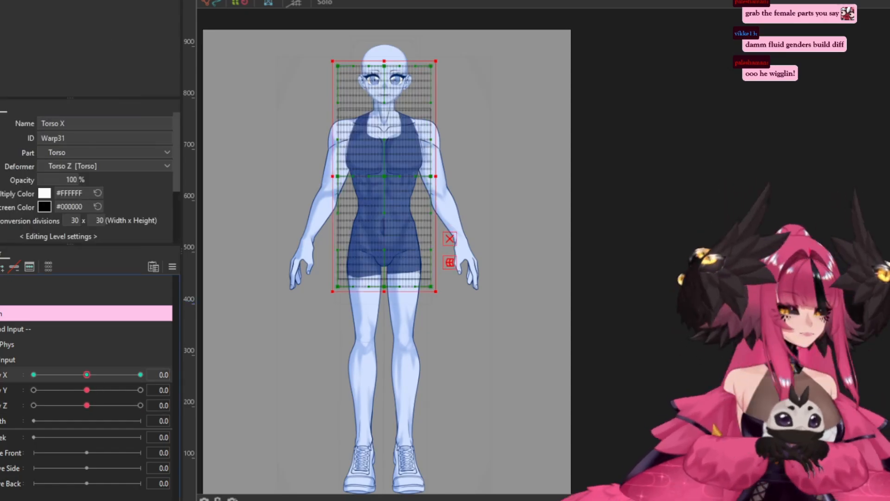
scroll(386, 232, "up", 2)
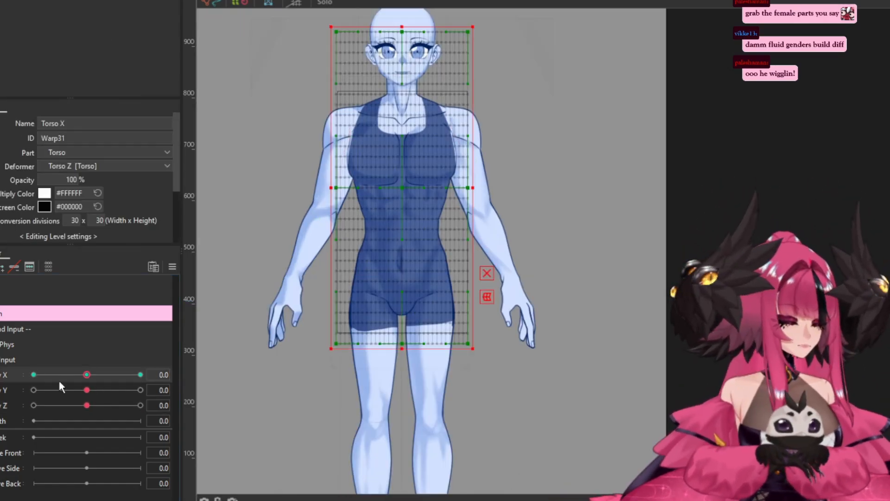
Shape the Torso X warp's body turn at Body X 10 and check the mirrored pose at -10
left_click(141, 374)
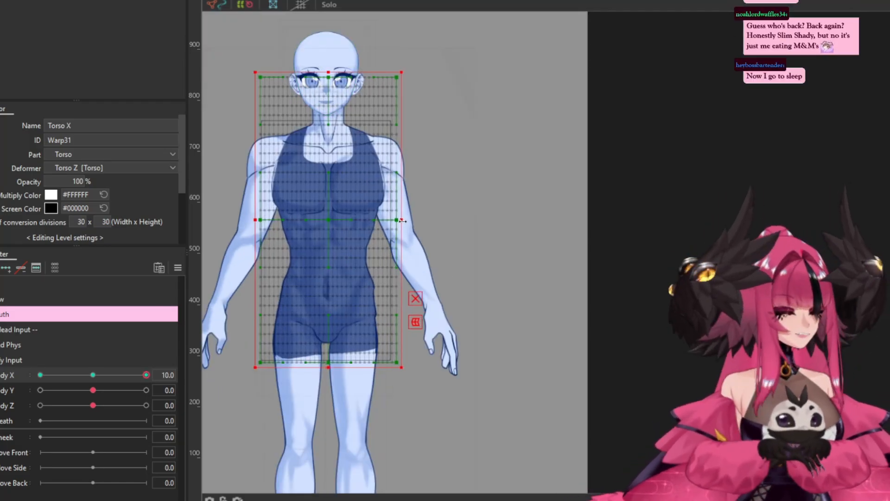
key("Escape")
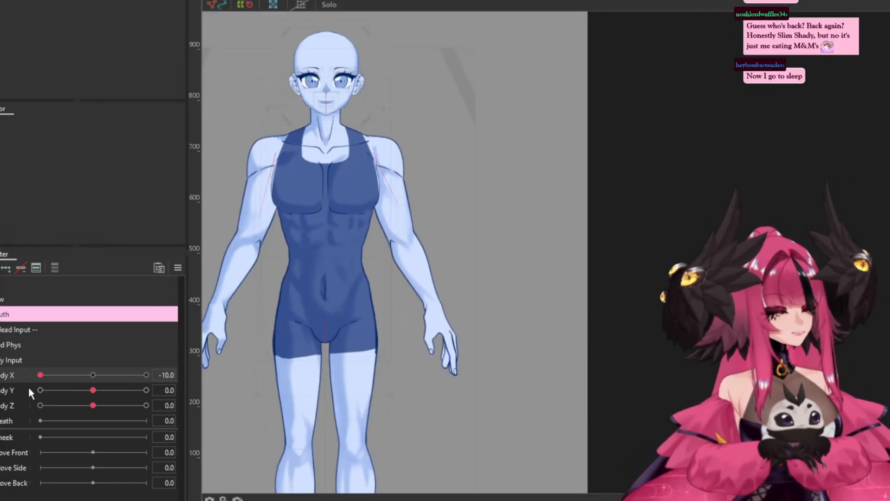
key("ctrl+z")
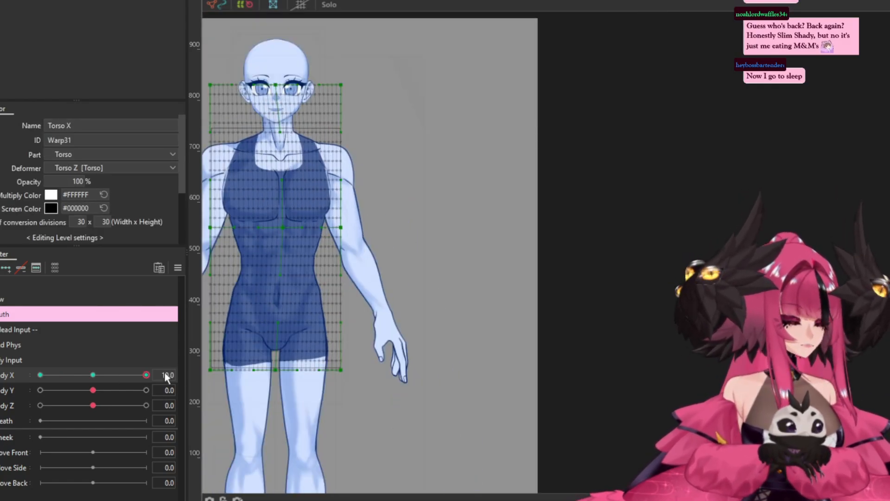
Reparent the Head Z2 rotation deformer from Torso Y to Torso X with Body X at 0
key("ctrl+z")
key("ctrl+z")
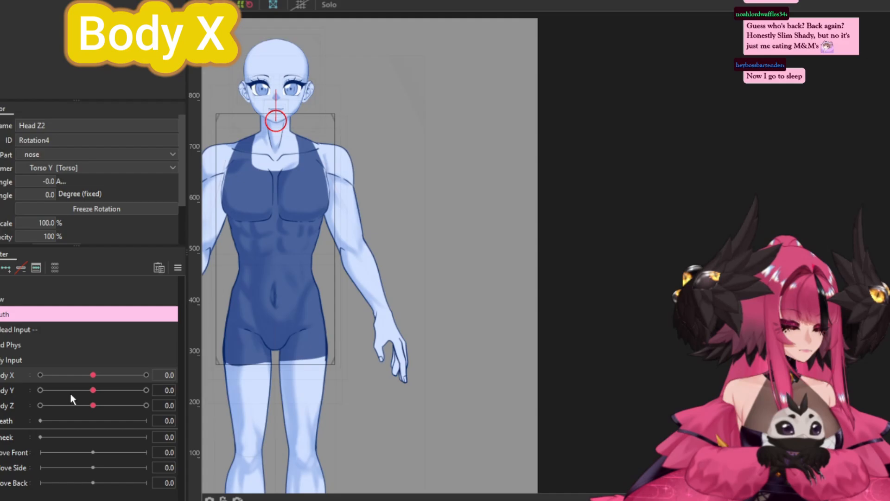
key("ctrl+z")
key("ctrl+z")
key("ctrl+z")
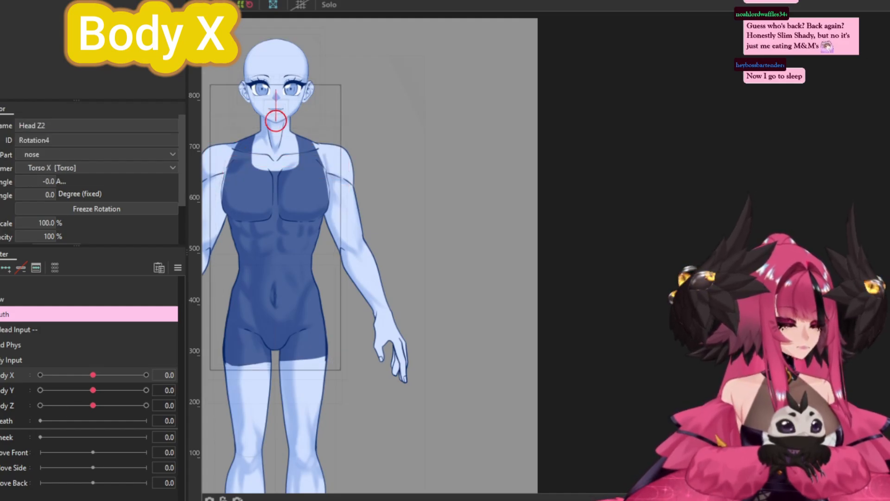
Key Head Z2 on Body X with an angle of 4.2 at Body X 10 and reselect the Torso X warp
scroll(278, 93, "up", 3)
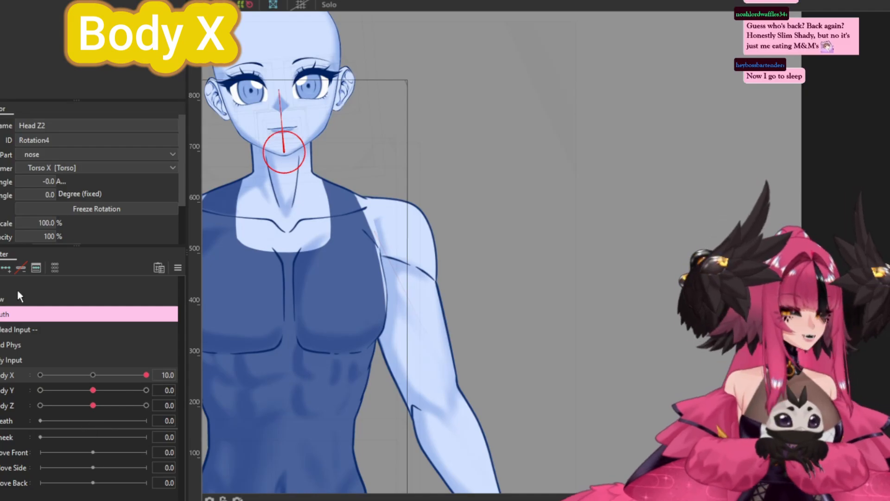
scroll(368, 255, "down", 3)
scroll(397, 304, "down", 3)
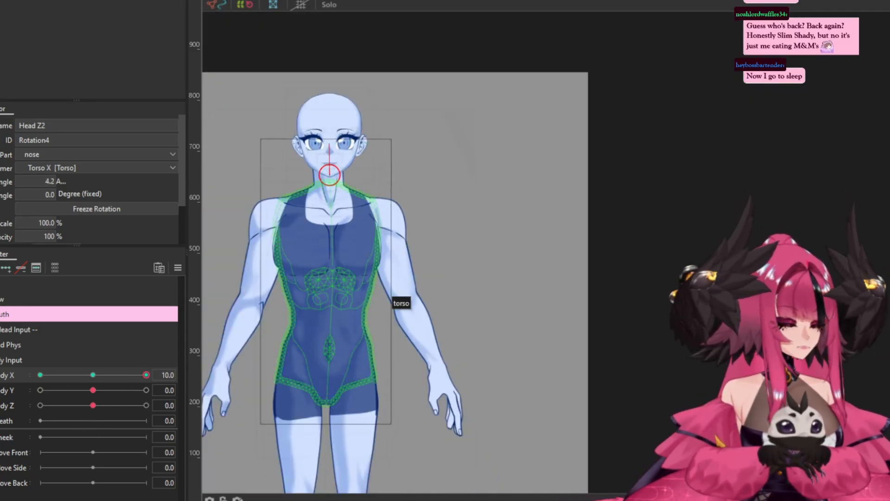
left_click(305, 278)
scroll(305, 278, "up", 3)
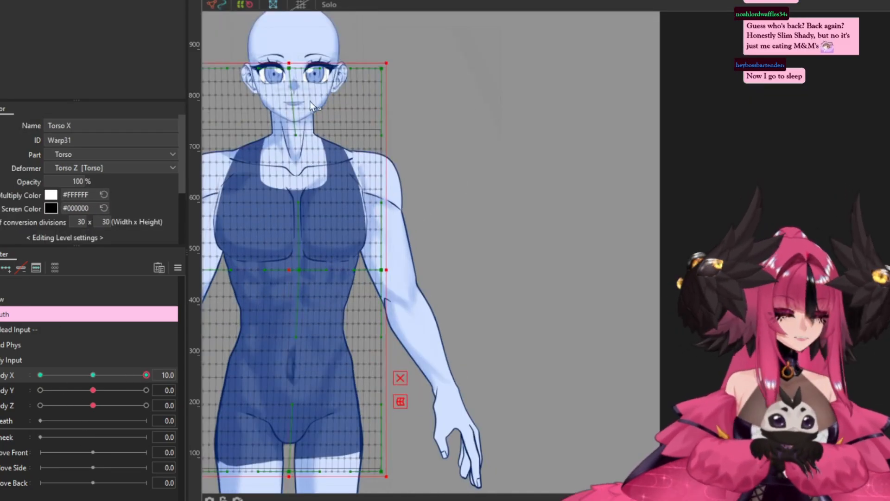
Push the chest and middle of the Torso X warp further into the turn with the deform brush at Body X 10
key("b")
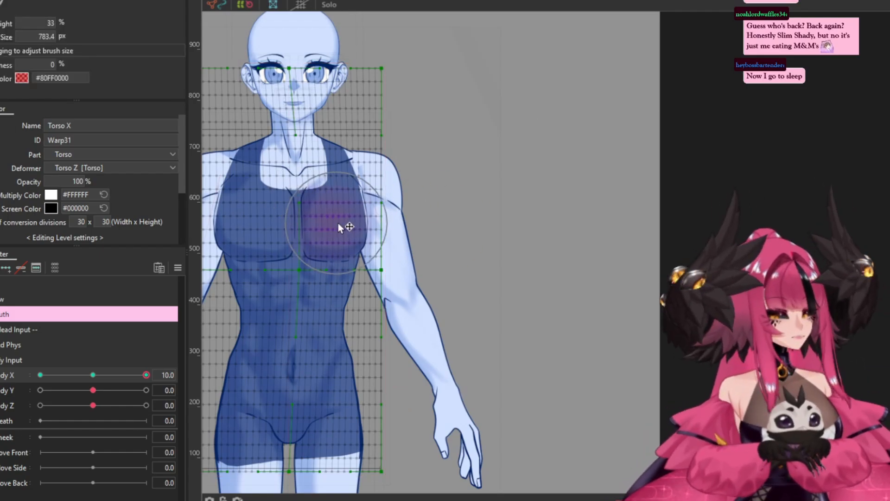
mouse_move(338, 223)
left_mouse_down()
mouse_move(260, 229)
mouse_move(298, 276)
left_mouse_up()
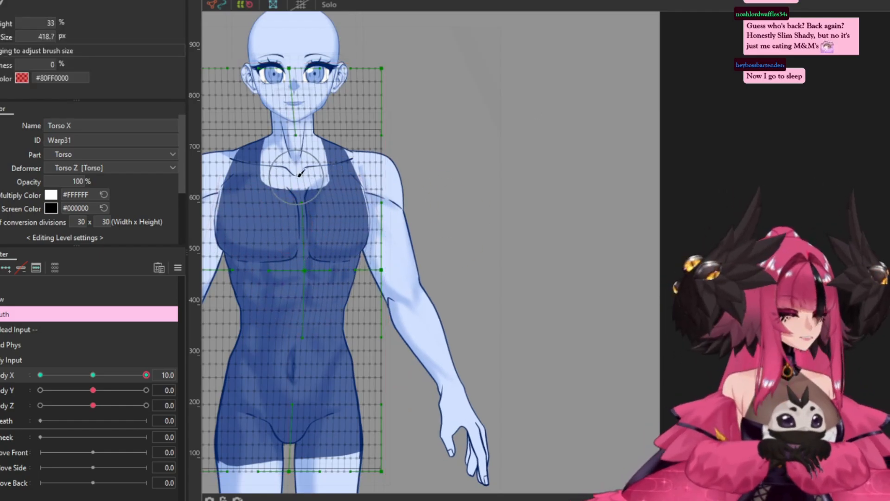
scroll(300, 172, "up", 3)
scroll(434, 159, "down", 3)
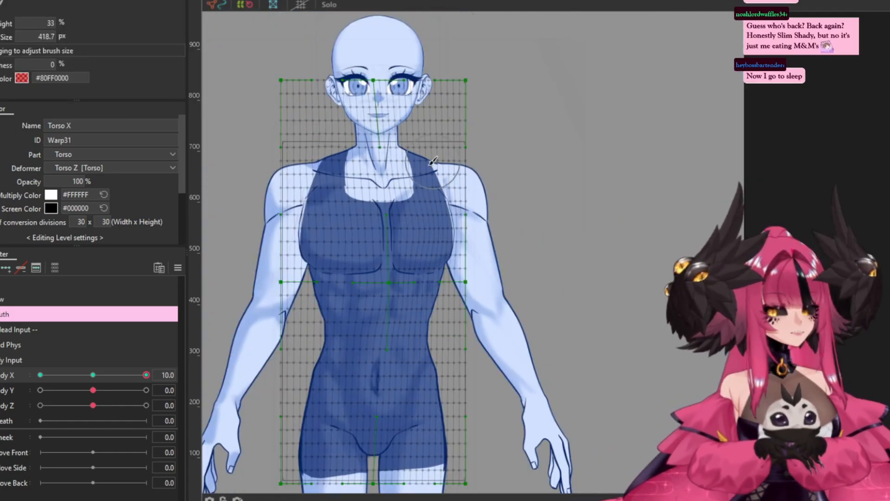
scroll(433, 160, "up", 3)
scroll(274, 282, "down", 2)
scroll(274, 269, "down", 3)
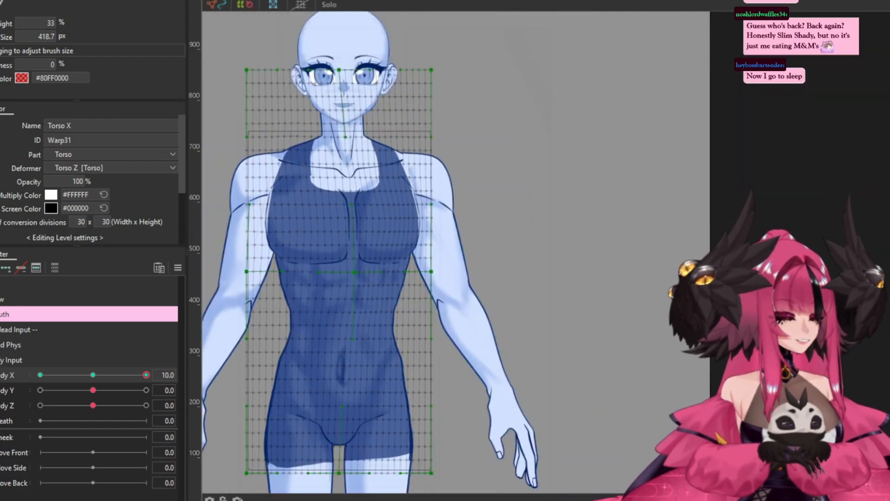
Hide the two separate chest meshes and adjust the Torso X warp over the chest with the deform brush at Body X 10
left_click(387, 218)
left_click(301, 217, "ctrl")
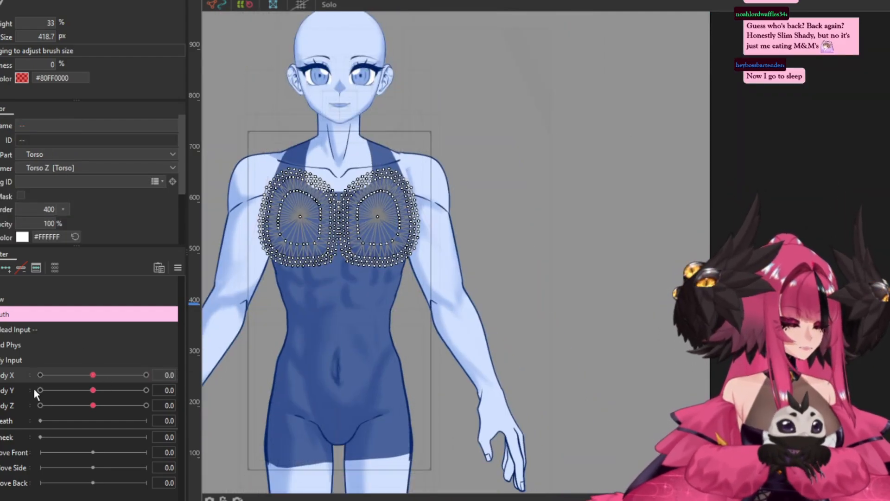
left_click(325, 241)
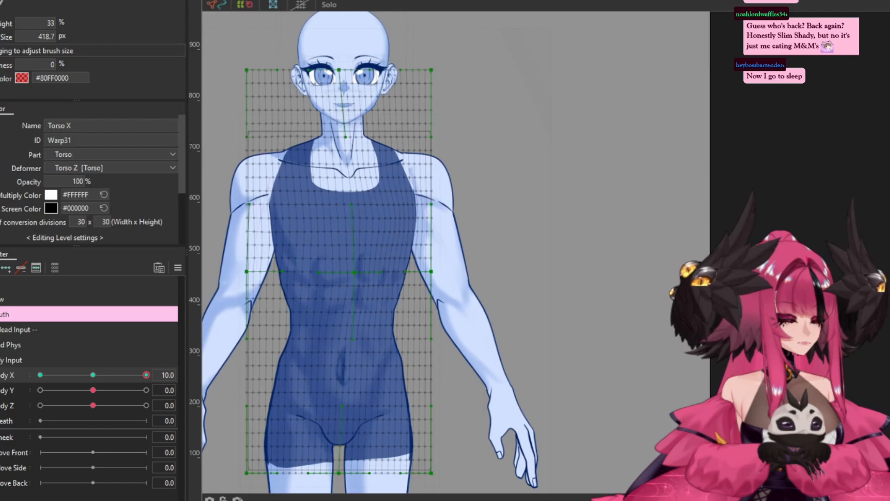
scroll(408, 248, "up", 3)
scroll(328, 208, "down", 1)
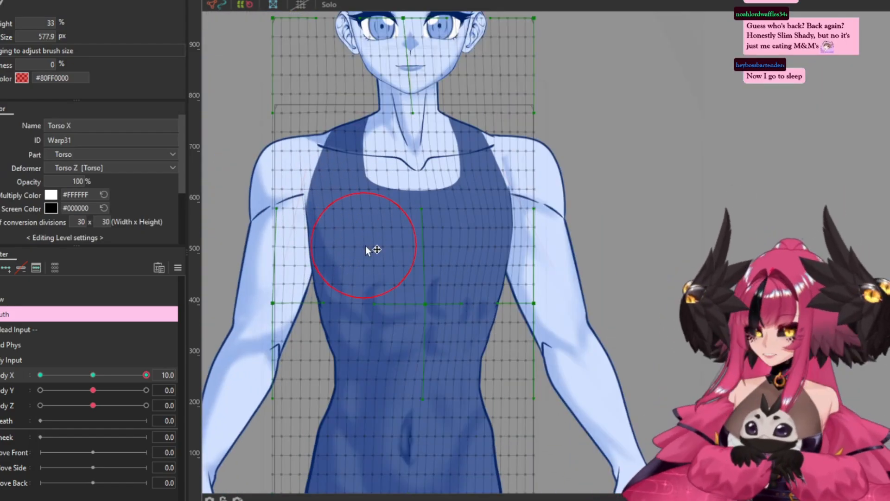
left_click(367, 250)
left_click(93, 374)
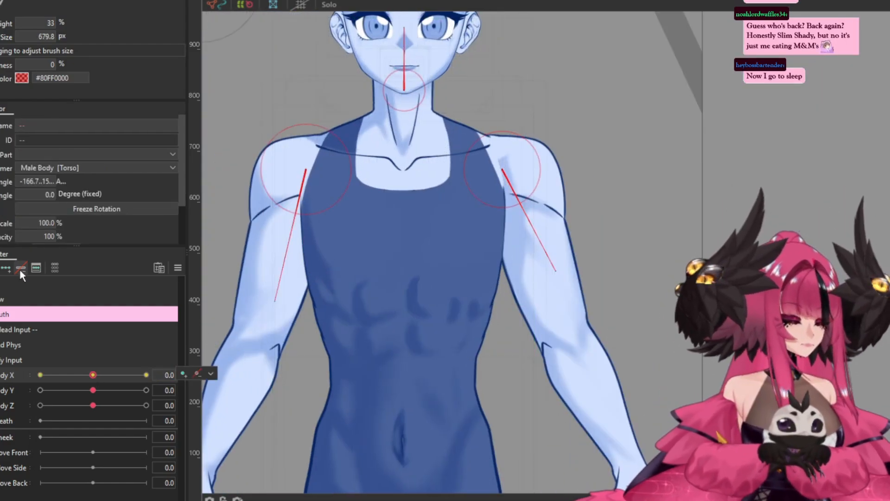
key("ctrl+z")
key("ctrl+z")
Reshape the Torso X warp across the chest and abdomen with the deform brush so the torso turns at Body X 10
scroll(425, 318, "up", 2)
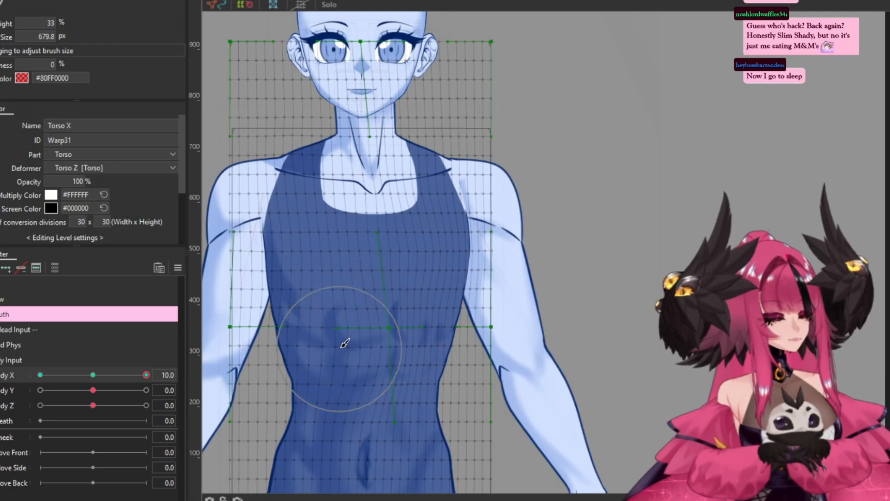
mouse_move(331, 241)
left_mouse_down()
mouse_move(344, 213)
mouse_move(392, 244)
left_mouse_up()
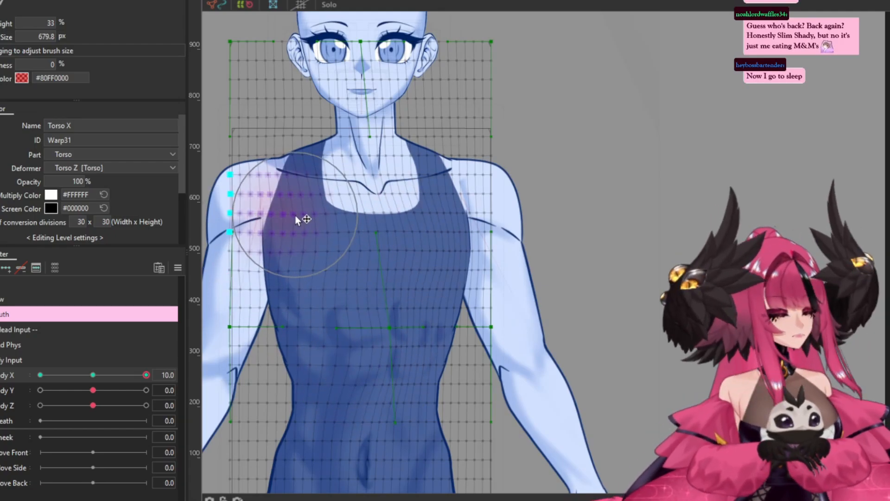
scroll(410, 208, "down", 3)
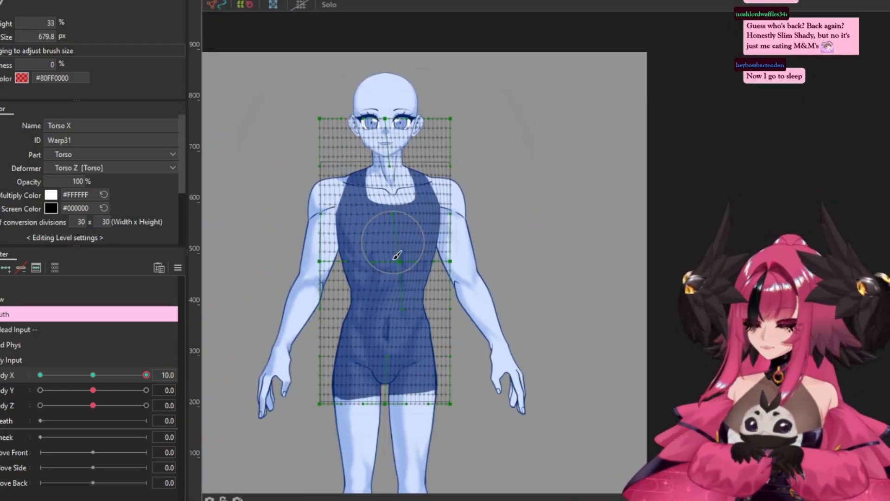
scroll(398, 255, "up", 3)
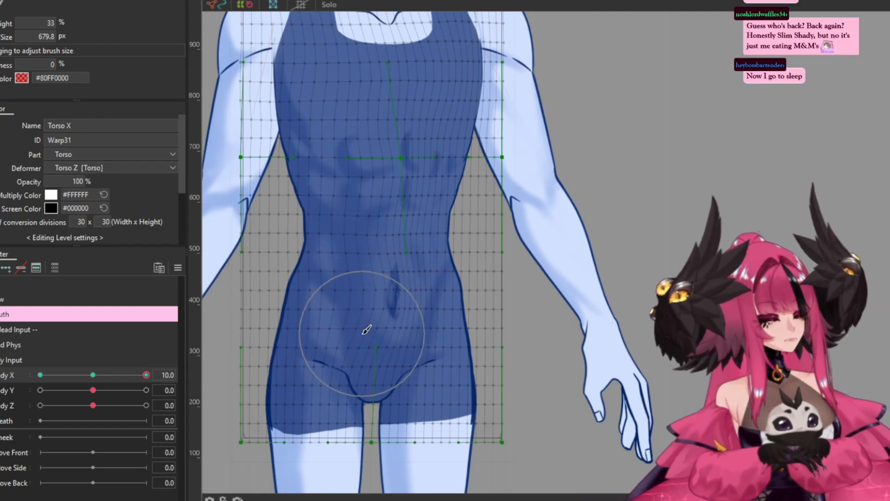
scroll(486, 307, "down", 2)
scroll(483, 268, "up", 2)
scroll(477, 299, "down", 3)
scroll(464, 285, "up", 3)
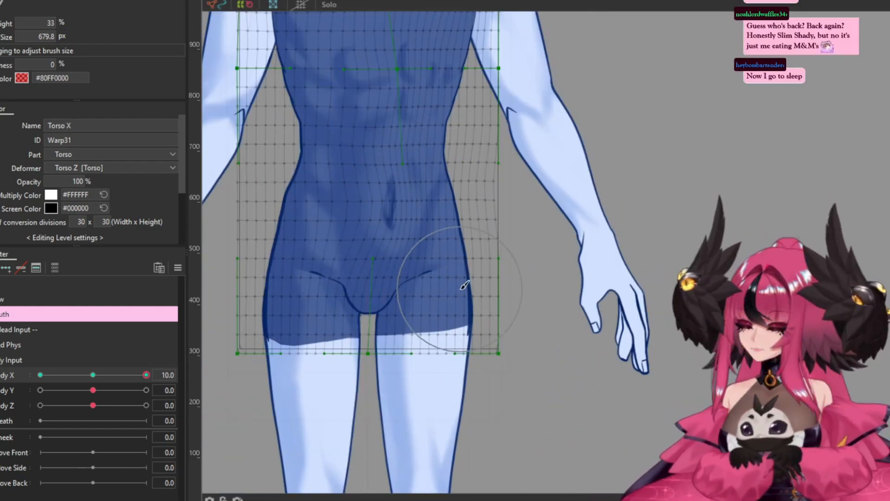
scroll(374, 266, "down", 3)
left_click_drag(363, 237, 419, 242)
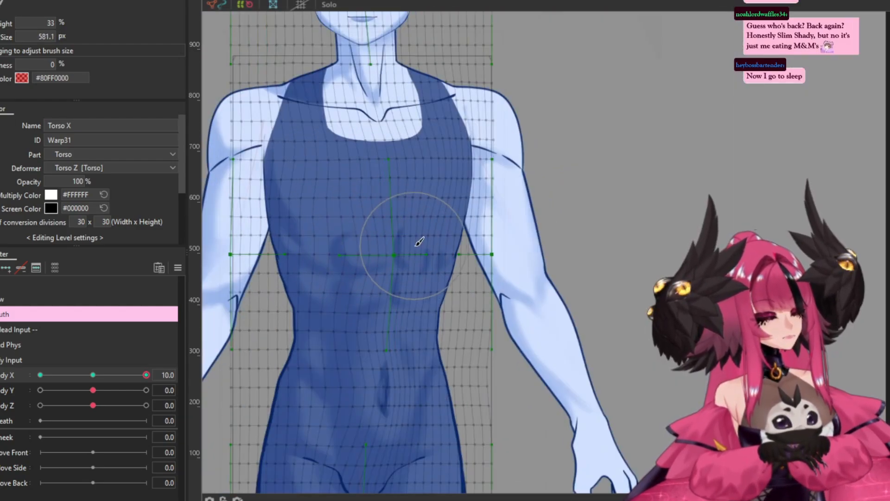
Refine the Torso X warp near the shoulder, reflect its Body X 10 pose horizontally, and set Body X back to 0
scroll(426, 248, "down", 3)
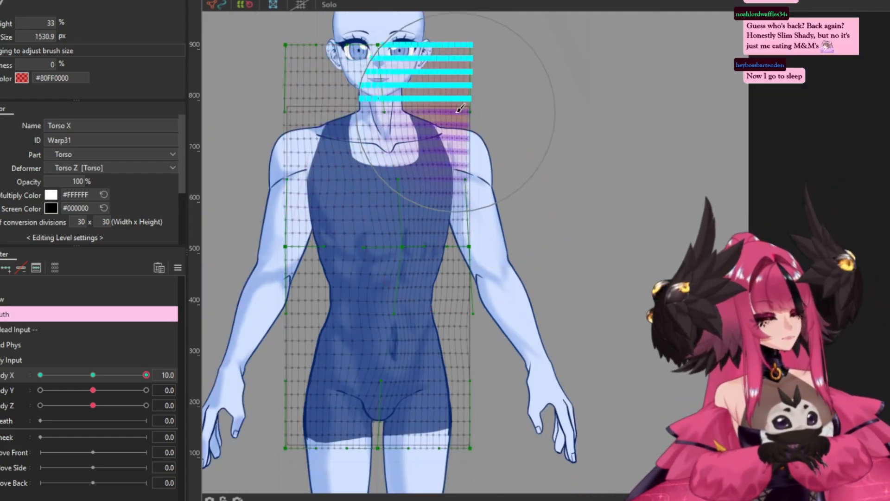
left_click(107, 375)
left_click_drag(107, 374, 145, 374)
left_click(177, 267)
left_click(248, 383)
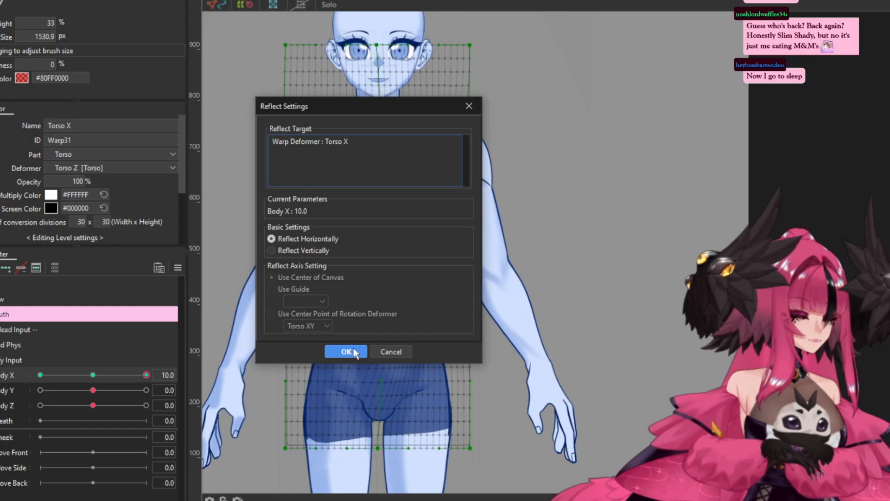
left_click(339, 350)
left_click(146, 375)
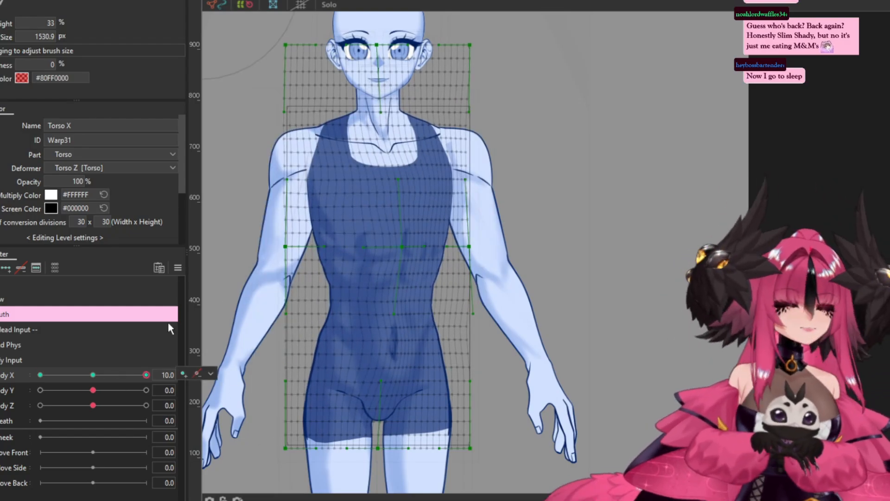
left_click_drag(146, 375, 92, 375)
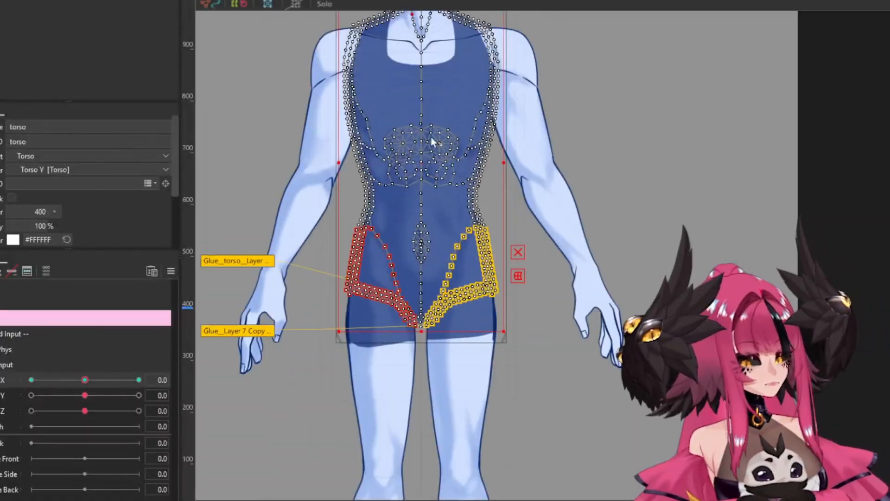
Shift the torso mesh's upper centre-line and throat vertices to follow the body turn at Body X 10
scroll(430, 137, "up", 5)
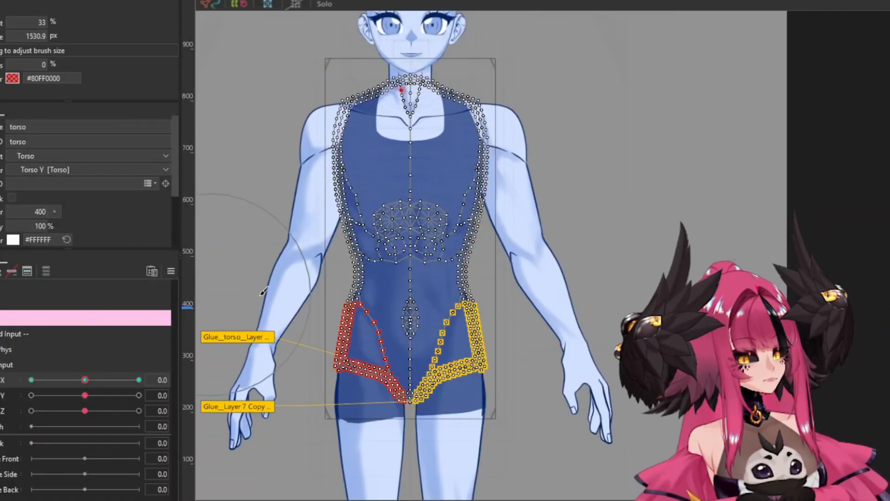
left_click(405, 298)
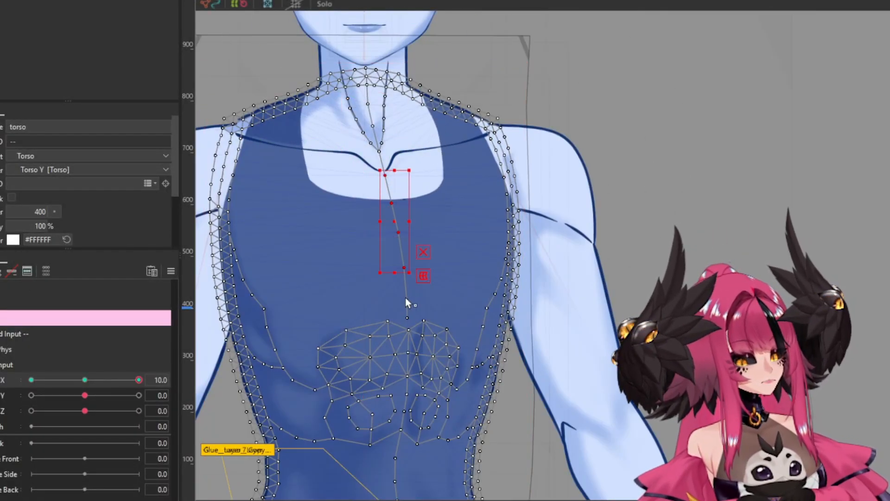
scroll(408, 139, "up", 3)
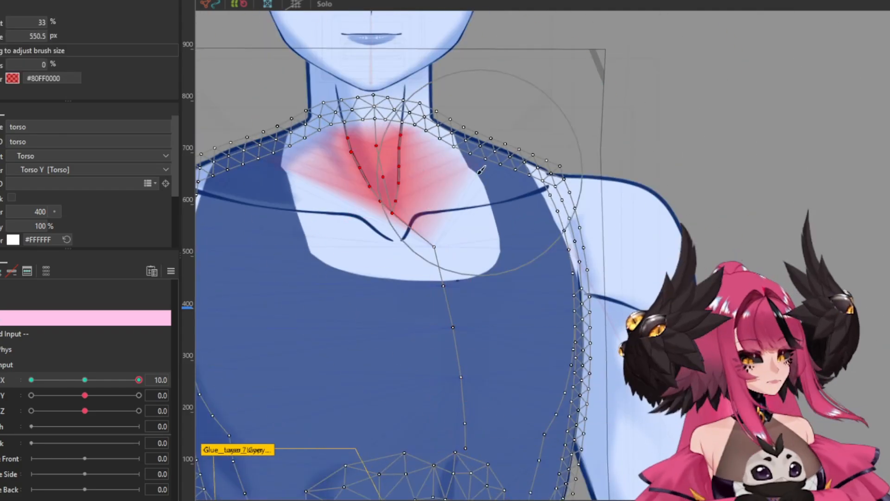
left_click(433, 247)
scroll(433, 248, "down", 3)
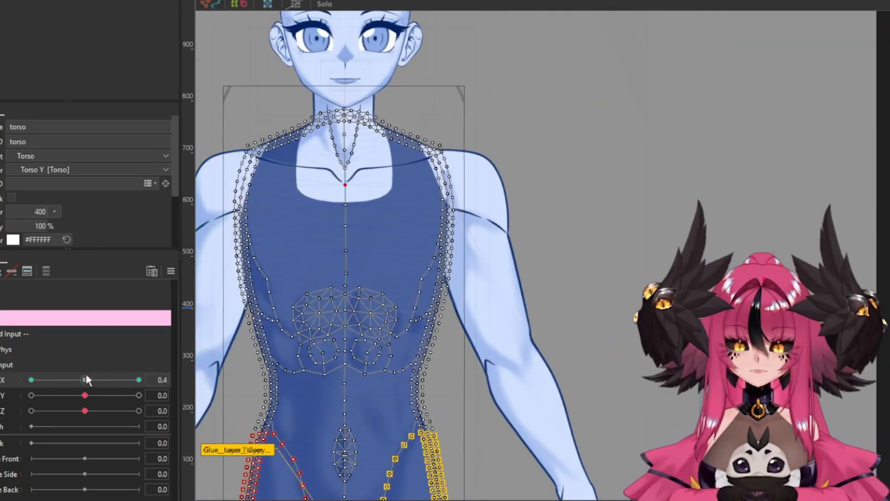
Reposition the torso mesh's rib and abdominal shading vertices on both sides at Body X 10
scroll(454, 235, "up", 5)
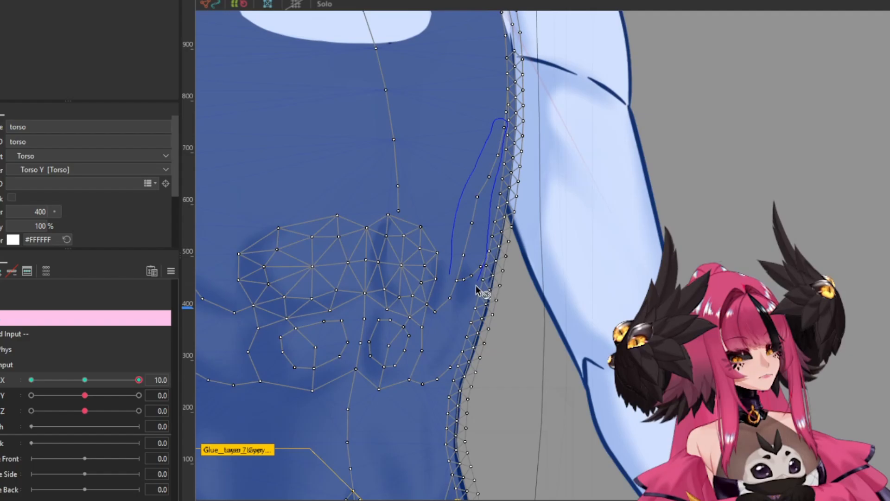
left_click_drag(477, 290, 478, 289)
scroll(433, 324, "down", 3)
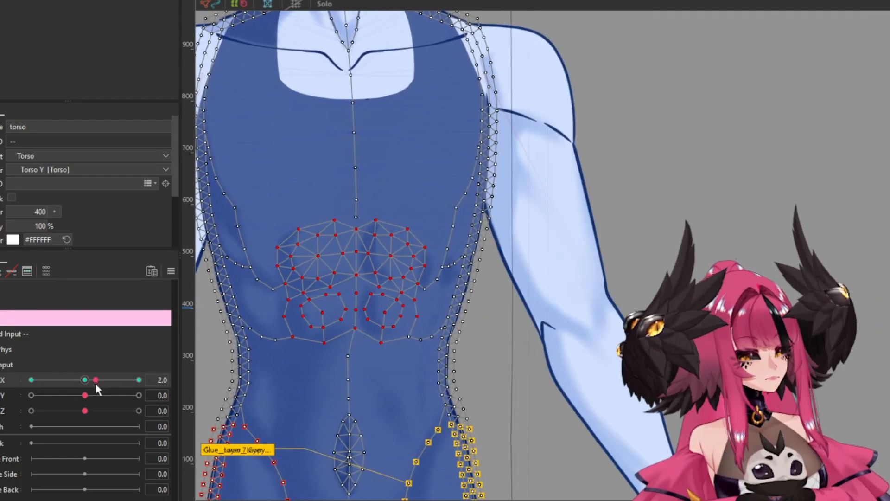
left_click_drag(95, 382, 138, 380)
left_click_drag(260, 320, 260, 319)
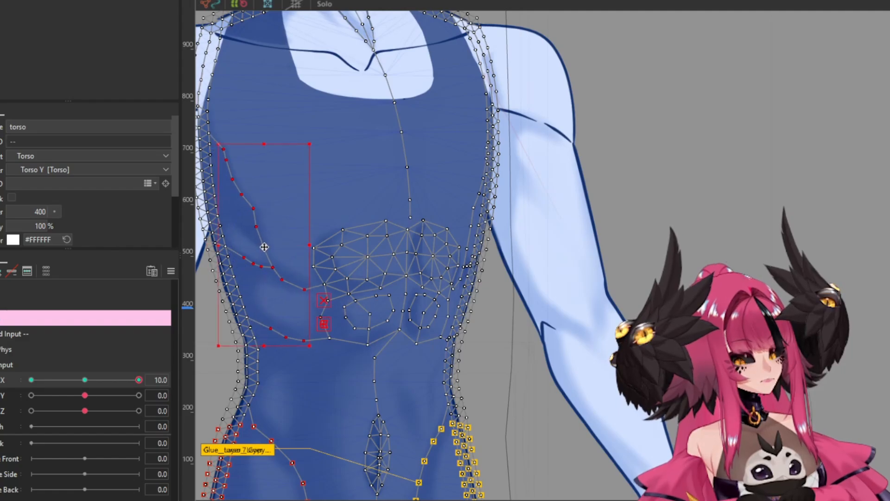
scroll(278, 320, "down", 3)
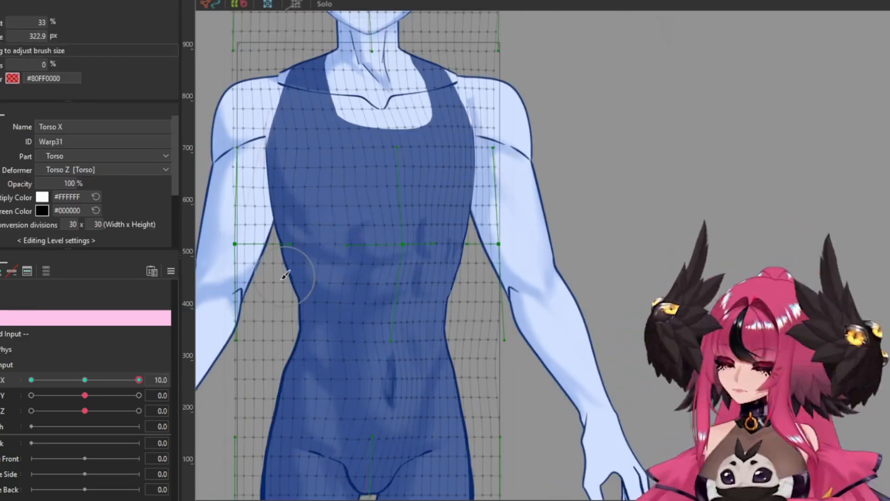
Reshape the waist and abdomen of the Torso X warp with the deform brush at Body X 10
left_click_drag(274, 274, 253, 249)
scroll(427, 304, "up", 2)
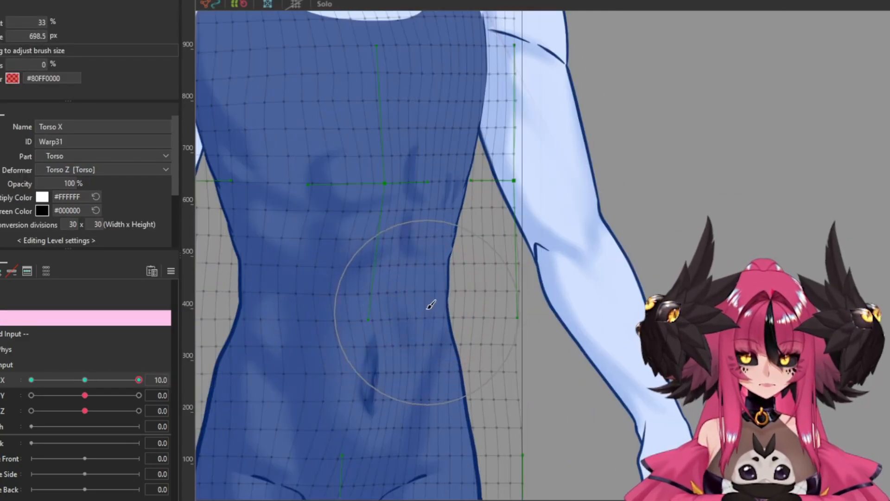
scroll(427, 304, "down", 4)
scroll(423, 177, "up", 4)
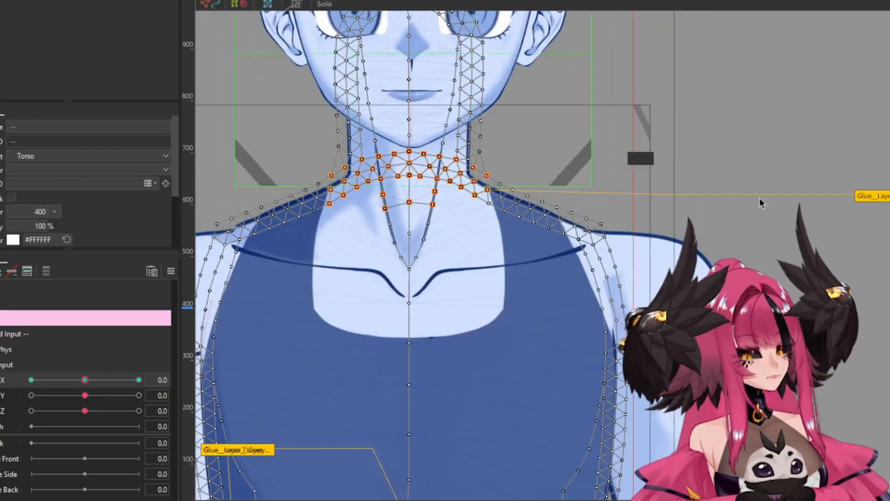
Extend the neck mesh Layer 7 Copy 6 with matching throat vertices, glue it to the torso, and test the join on Body X
left_click(761, 202)
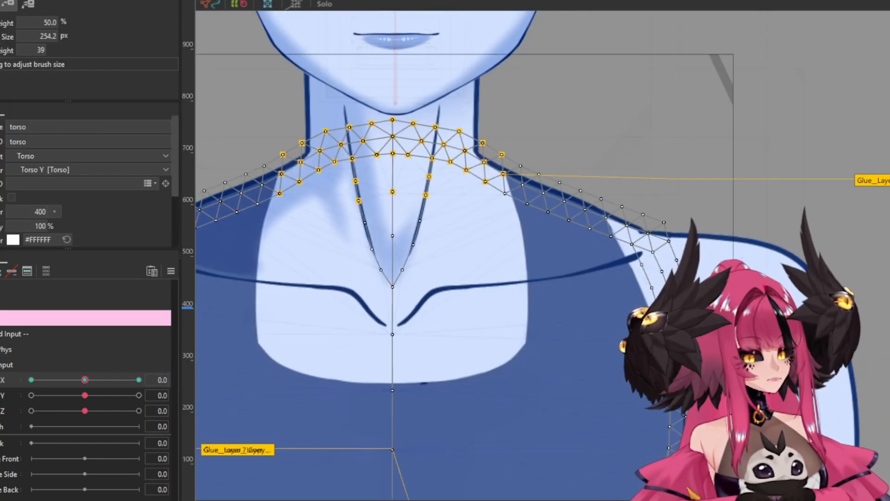
left_click_drag(348, 282, 402, 113)
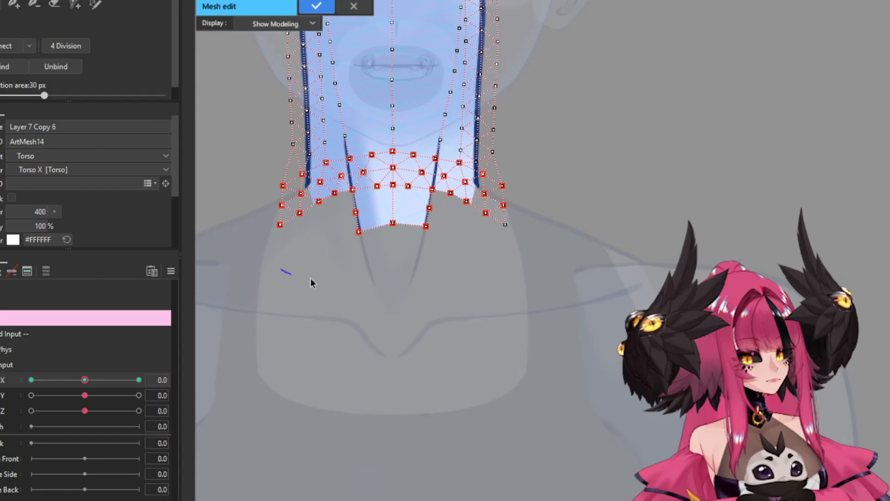
scroll(218, 163, "up", 3)
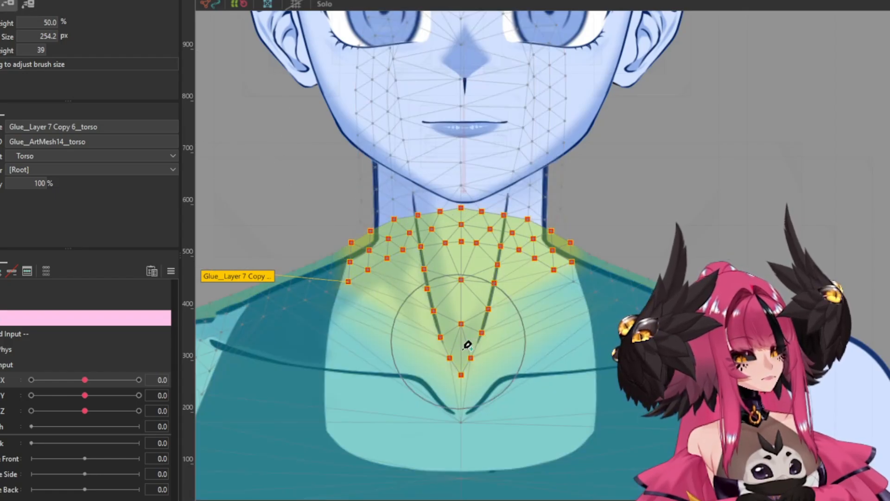
left_click_drag(84, 380, 31, 379)
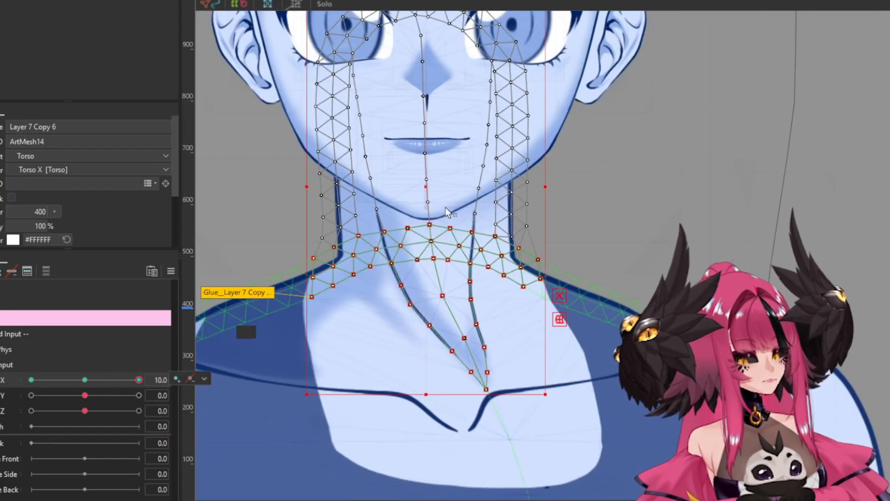
Adjust the neck mesh's throat and tendon-line vertices so the neck lines follow the turned torso at Body X 10
left_click(447, 212)
mouse_move(397, 259)
left_mouse_down()
mouse_move(427, 242)
mouse_move(422, 204)
mouse_move(424, 278)
mouse_move(435, 250)
mouse_move(419, 274)
mouse_move(448, 262)
left_mouse_up()
key("Escape")
left_click(384, 207)
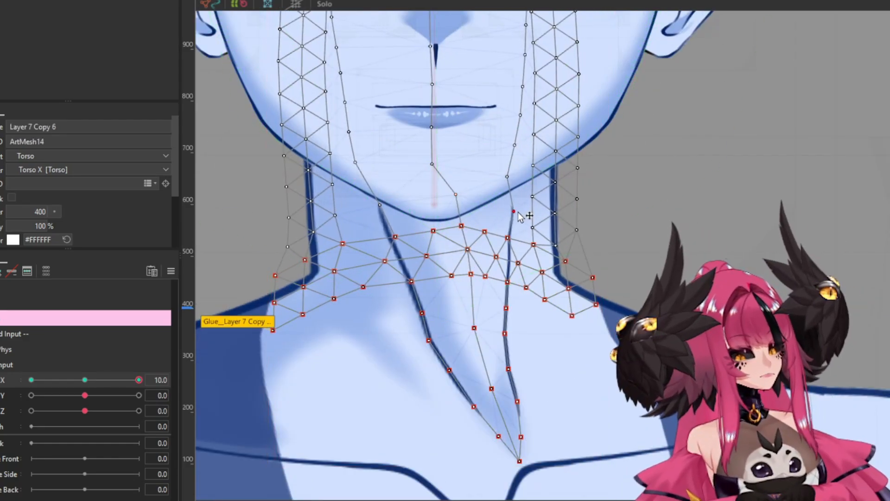
left_click(465, 255)
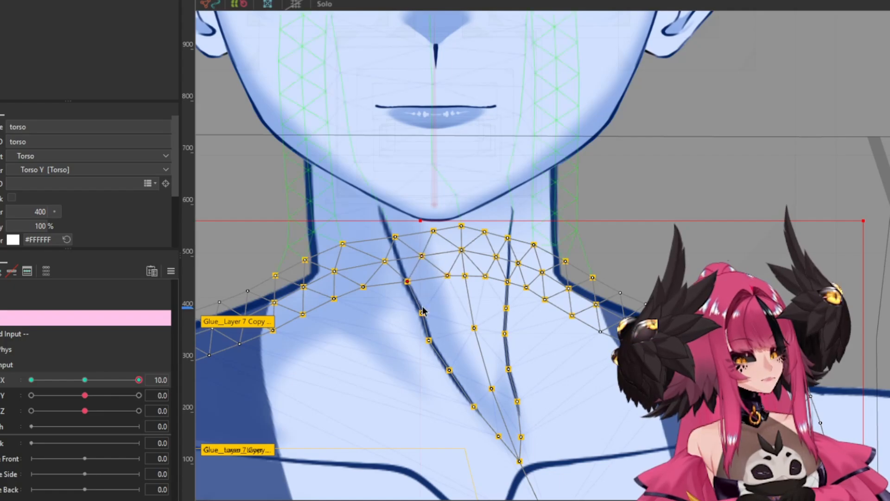
left_click(391, 220)
scroll(437, 167, "down", 3)
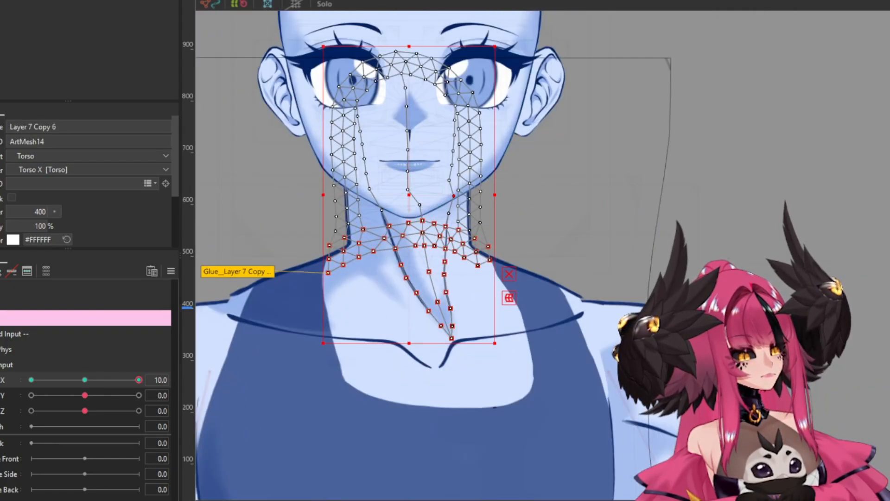
Mirror the torso mesh's Body X 10 shape to Body X -10 and run through Body X to check the turn
scroll(438, 167, "up", 3)
left_click(437, 185)
scroll(437, 186, "down", 3)
scroll(464, 302, "up", 3)
scroll(464, 302, "down", 5)
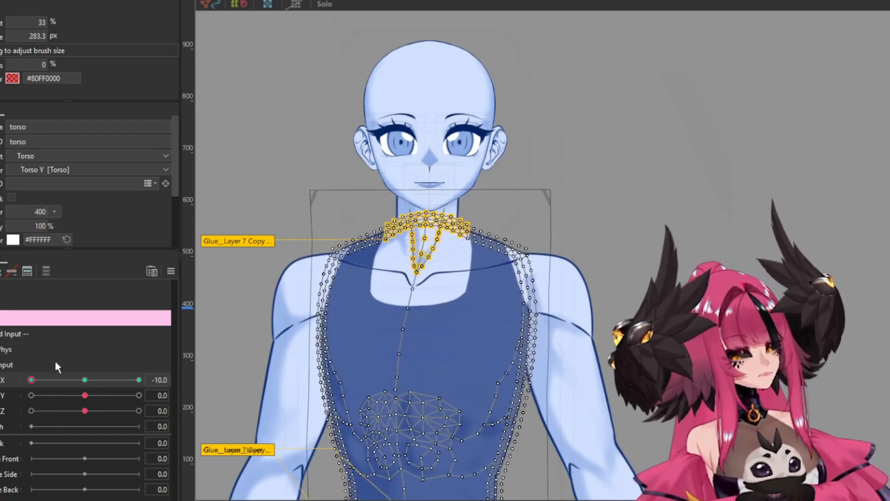
left_click(171, 271)
left_click(419, 333)
left_click_drag(41, 378, 186, 372)
Reposition the left rib shading vertices and the abdominal mesh vertices of the torso at Body X -10
scroll(351, 383, "up", 4)
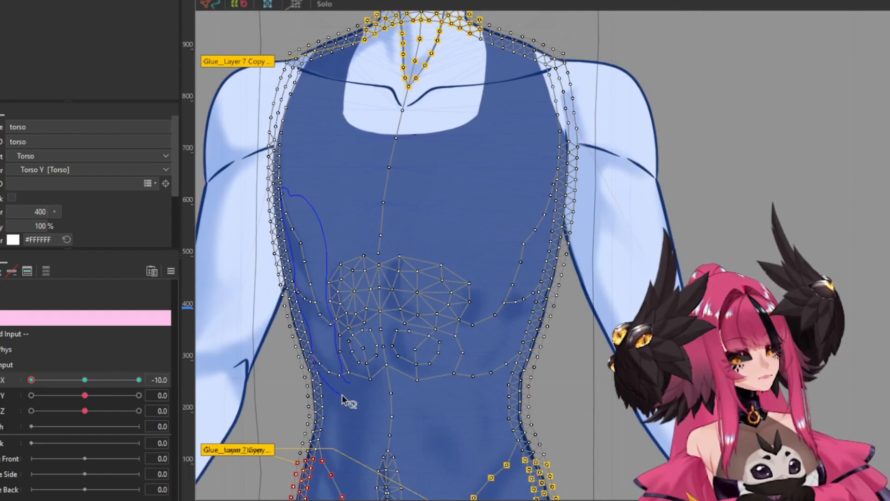
scroll(315, 315, "up", 2)
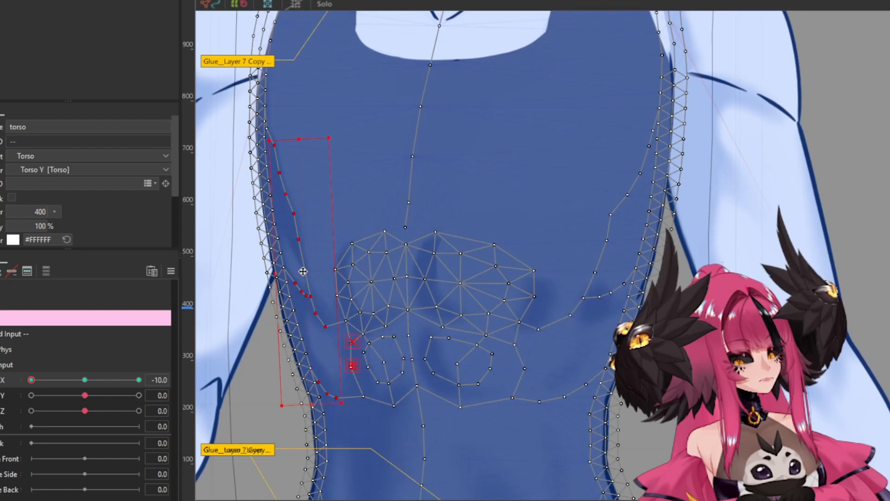
scroll(300, 271, "down", 2)
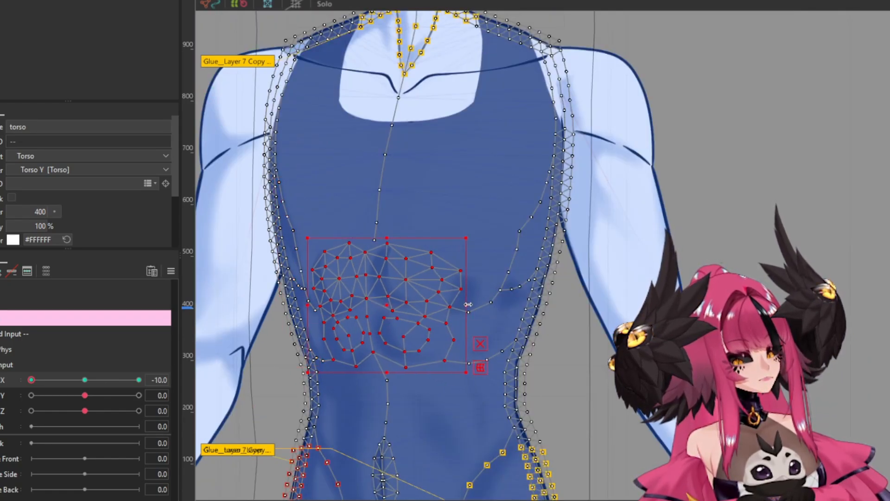
scroll(389, 220, "up", 2)
scroll(387, 107, "down", 2)
Reshape the torso mesh's throat and collarbone vertices with the deform brush at Body X -10
scroll(387, 107, "up", 2)
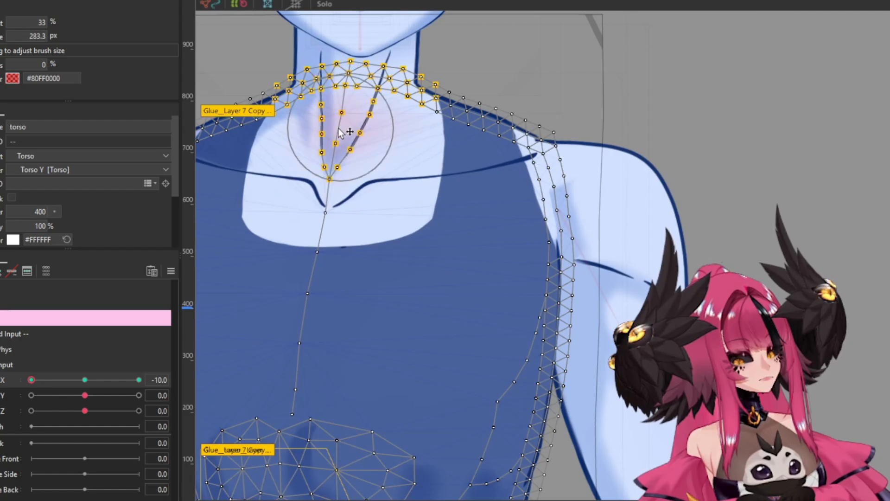
scroll(314, 320, "down", 3)
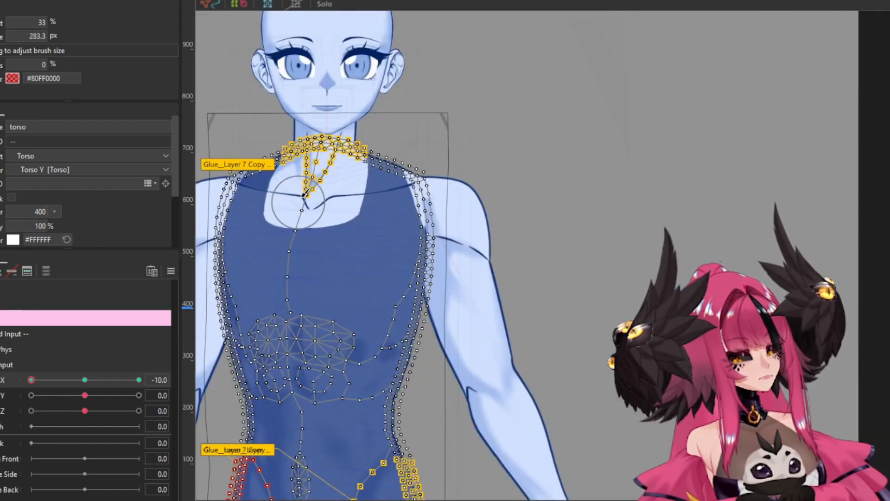
scroll(288, 322, "up", 1)
mouse_move(31, 379)
left_mouse_down()
mouse_move(39, 380)
mouse_move(31, 380)
left_mouse_up()
Shift the upper and lower abdominal muscle vertices of the torso at Body X -10 and compare both Body X extremes
scroll(285, 292, "up", 3)
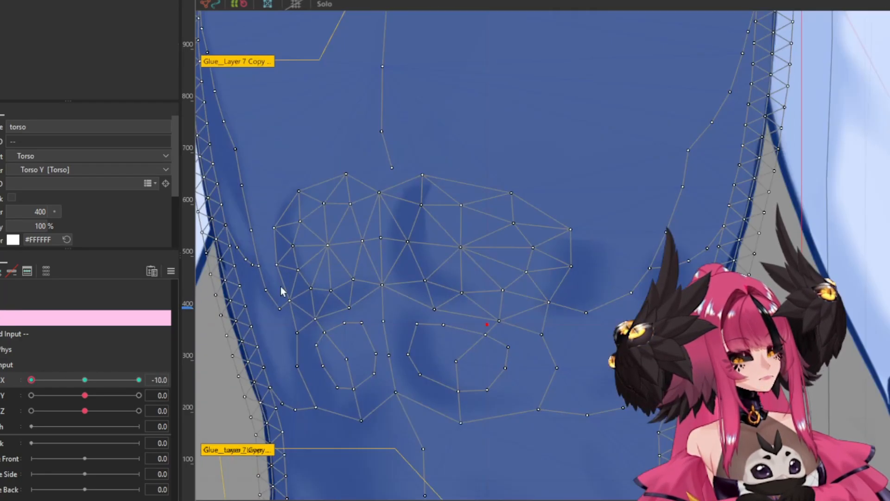
scroll(383, 239, "down", 3)
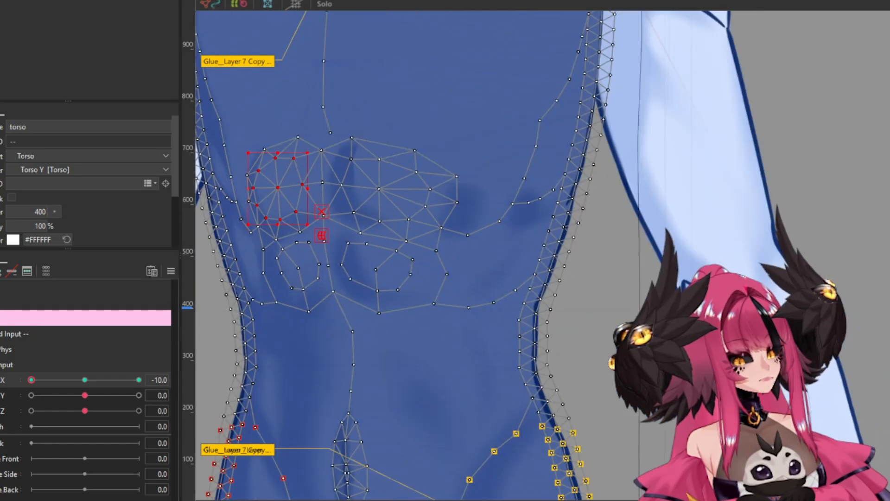
scroll(324, 223, "up", 3)
left_click_drag(322, 220, 373, 316)
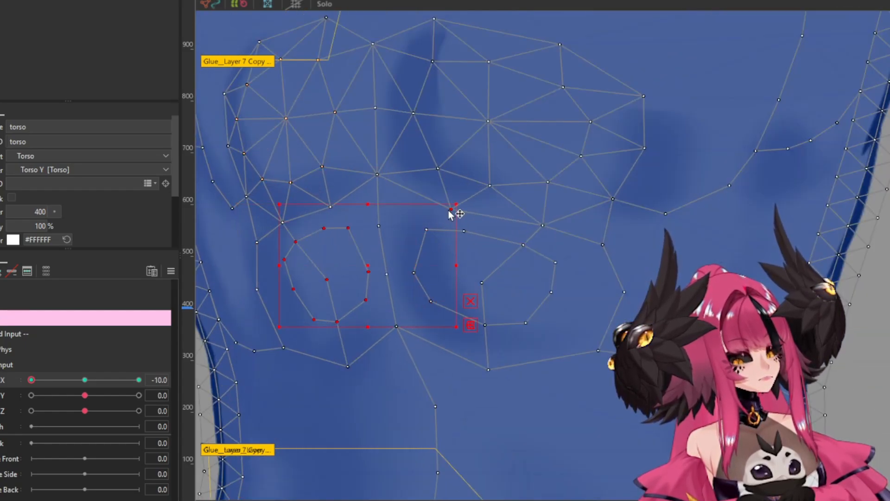
key("ctrl+z")
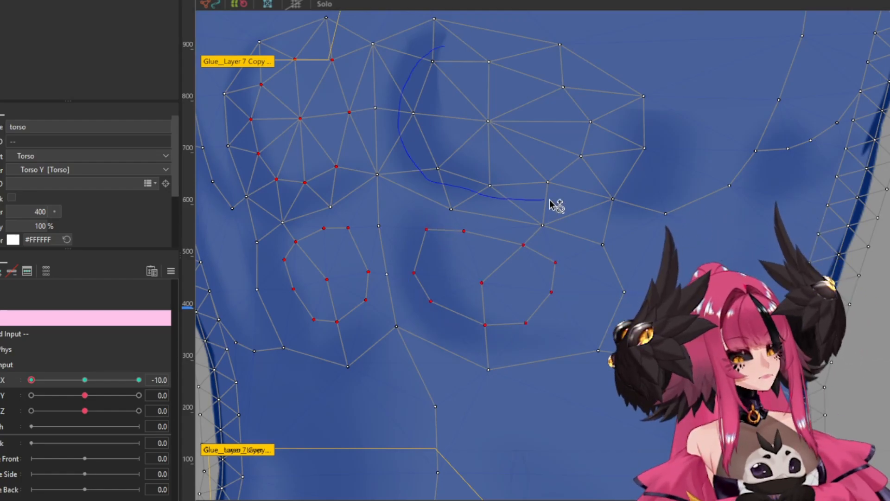
scroll(404, 193, "down", 3)
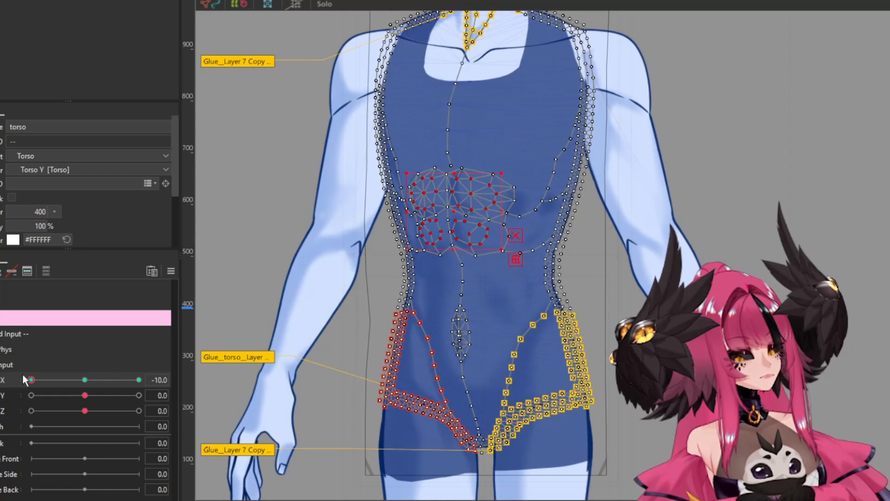
left_click_drag(31, 380, 138, 379)
left_click(31, 380)
Adjust the left hip crease vertices and reshape the navel and its centre line at Body X -10
scroll(368, 318, "up", 3)
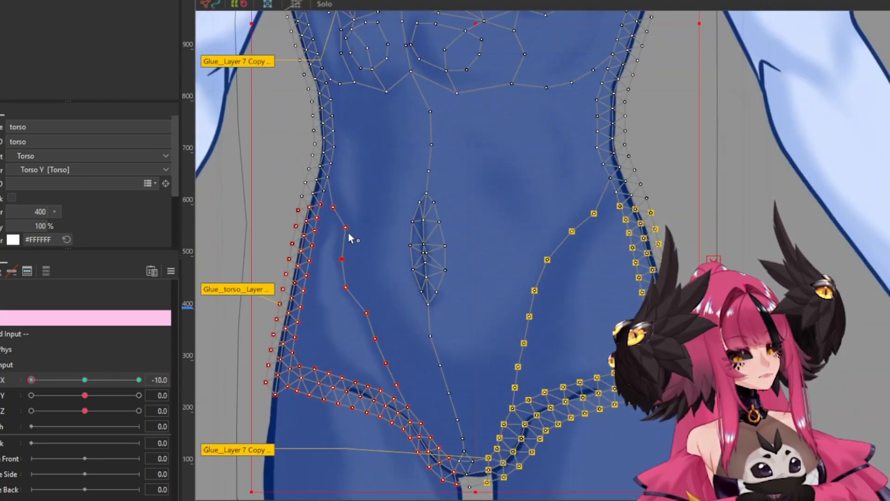
scroll(387, 367, "down", 3)
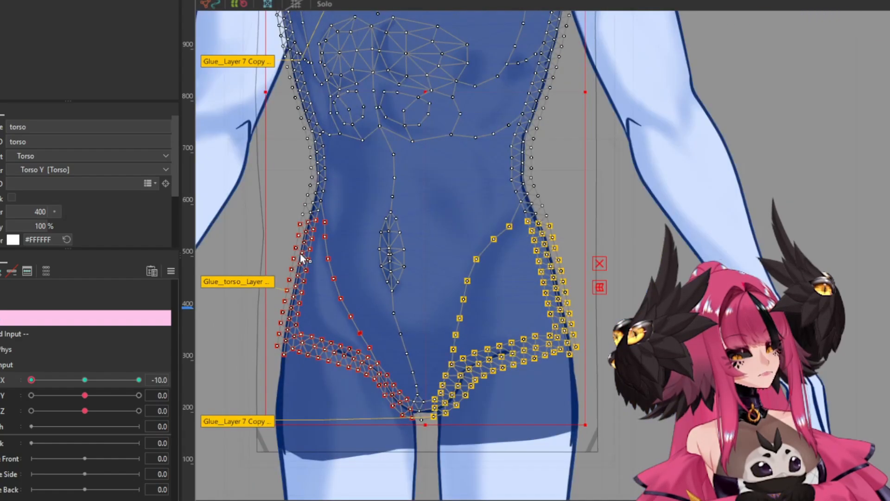
scroll(362, 182, "up", 3)
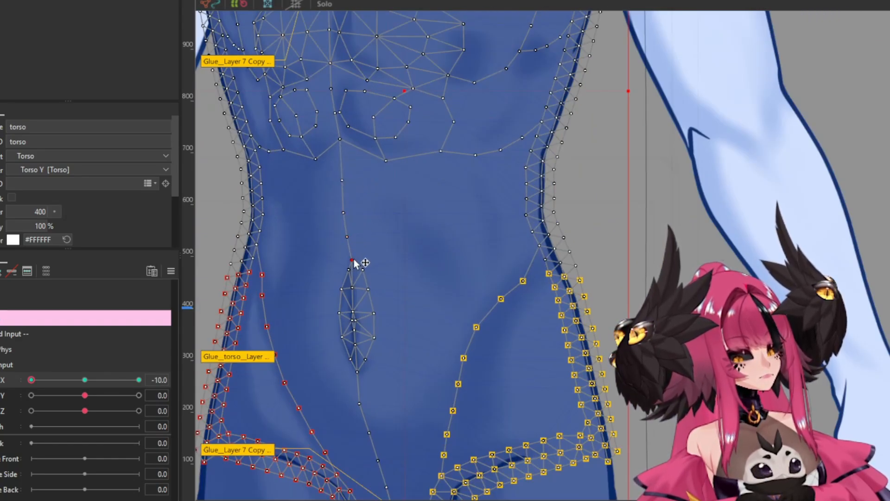
key("b")
mouse_move(353, 272)
left_mouse_down()
mouse_move(377, 313)
mouse_move(361, 366)
left_mouse_up()
scroll(297, 320, "down", 3)
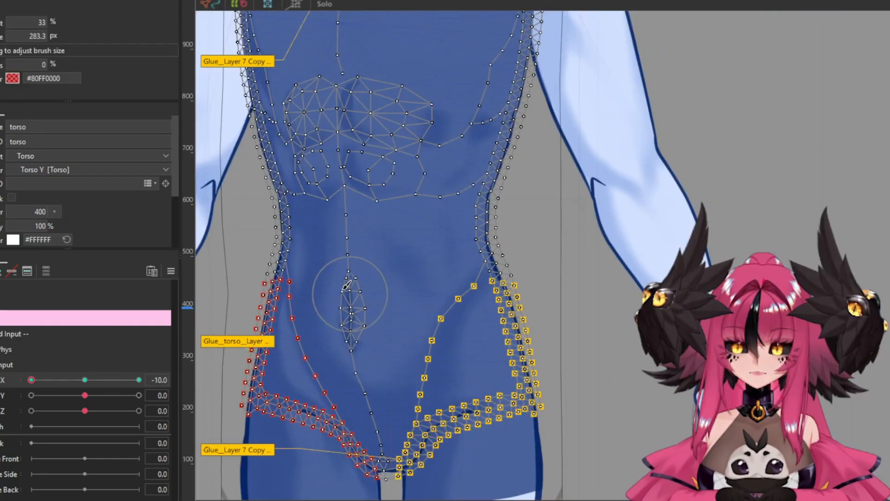
Refine the navel area and move the right hip crease vertices to follow the turned torso at Body X -10
scroll(339, 339, "up", 3)
scroll(362, 324, "down", 2)
scroll(380, 291, "up", 2)
key("v")
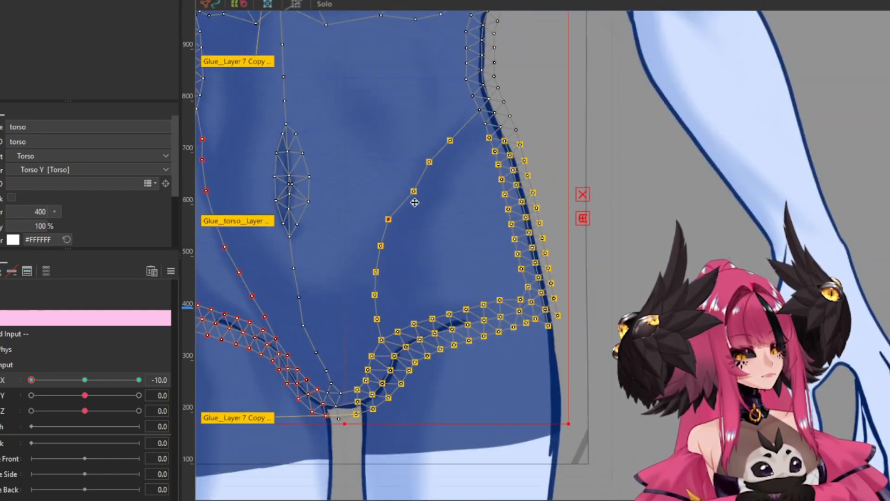
scroll(405, 191, "down", 3)
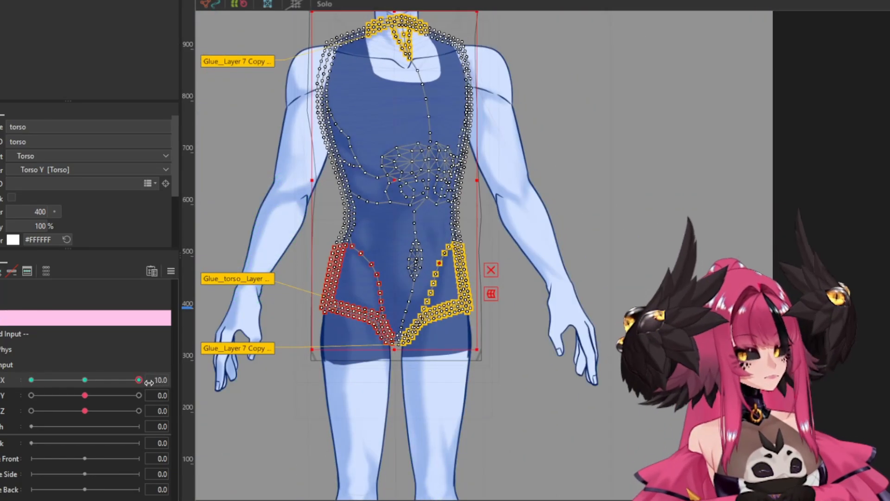
Adjust the centre line around the navel, the lower abdomen and the left hip crease at Body X 10
scroll(431, 295, "up", 3)
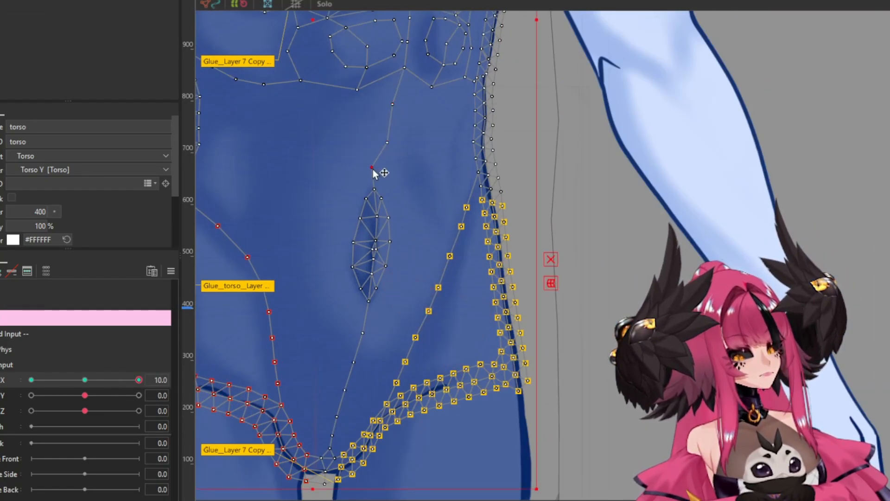
key("b")
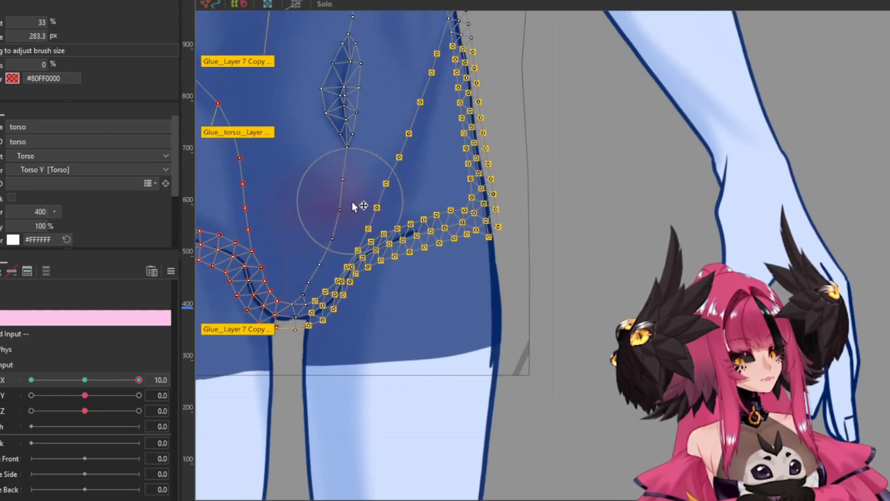
key("Escape")
scroll(324, 267, "up", 2)
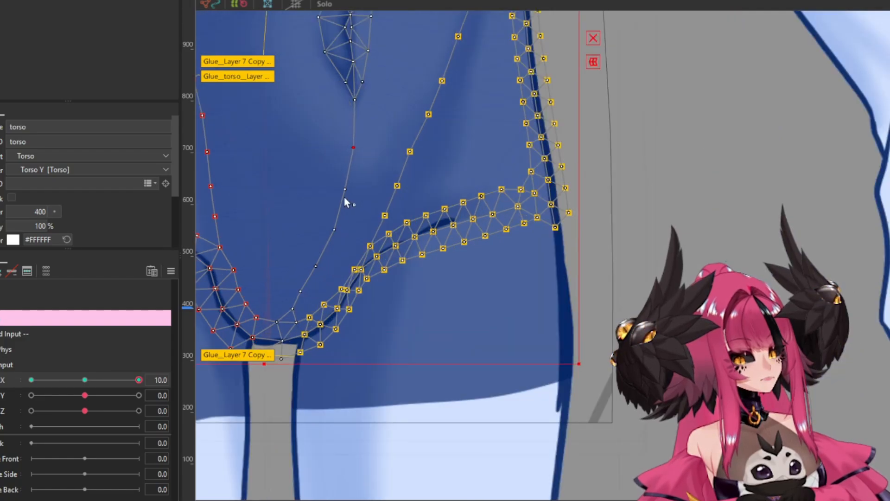
scroll(306, 297, "down", 5)
scroll(362, 313, "up", 4)
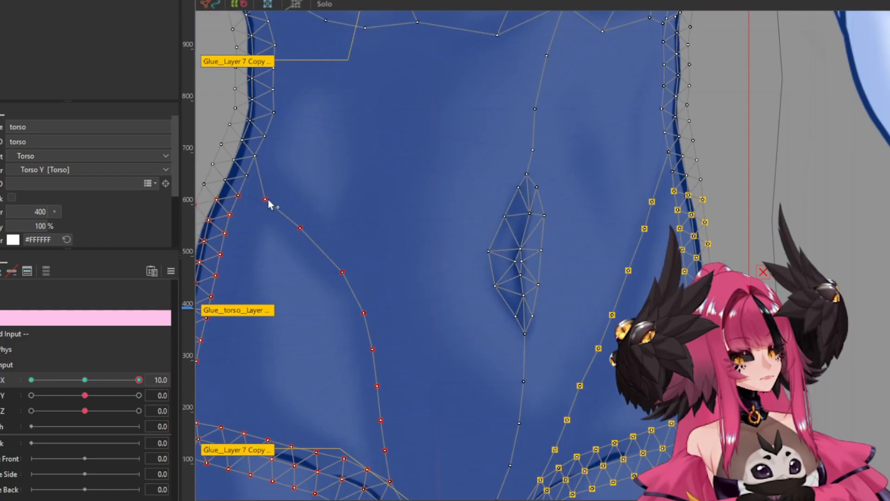
scroll(328, 232, "down", 4)
Reshape the navel with the deform brush at Body X -10, check the turn, and return Body X to 0
left_click_drag(138, 380, 15, 375)
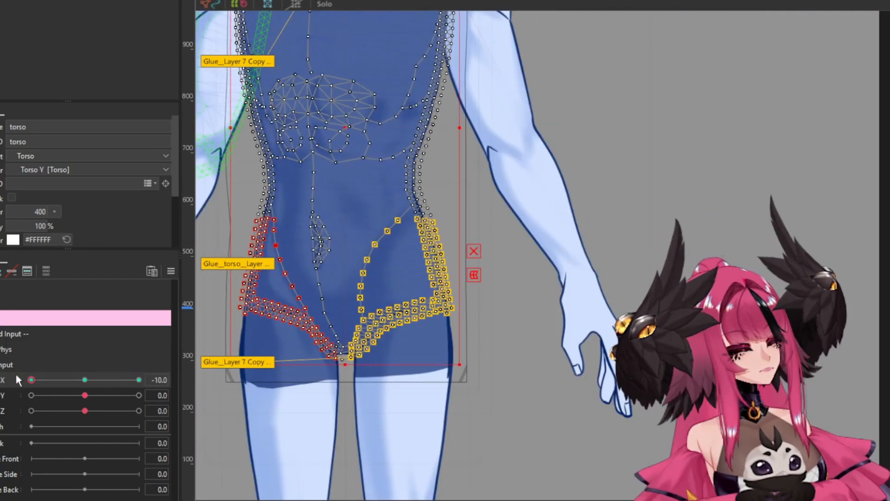
scroll(267, 241, "up", 4)
left_click(333, 267)
left_click(316, 240)
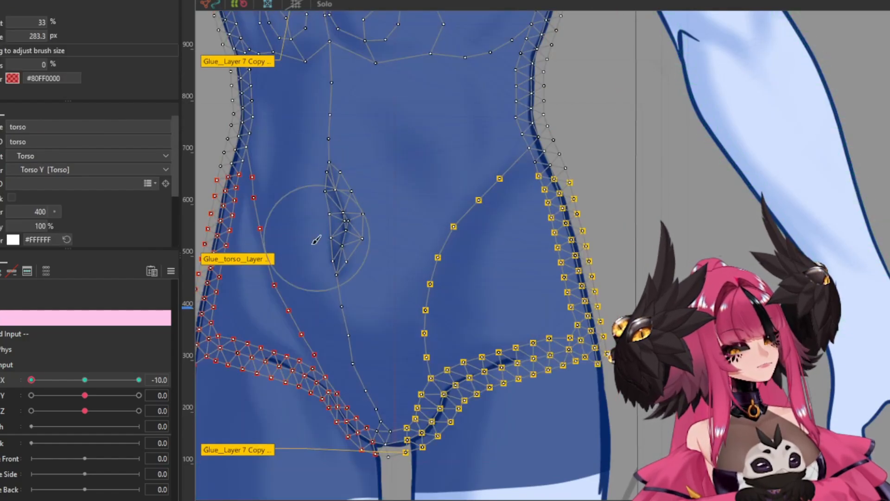
scroll(437, 236, "down", 5)
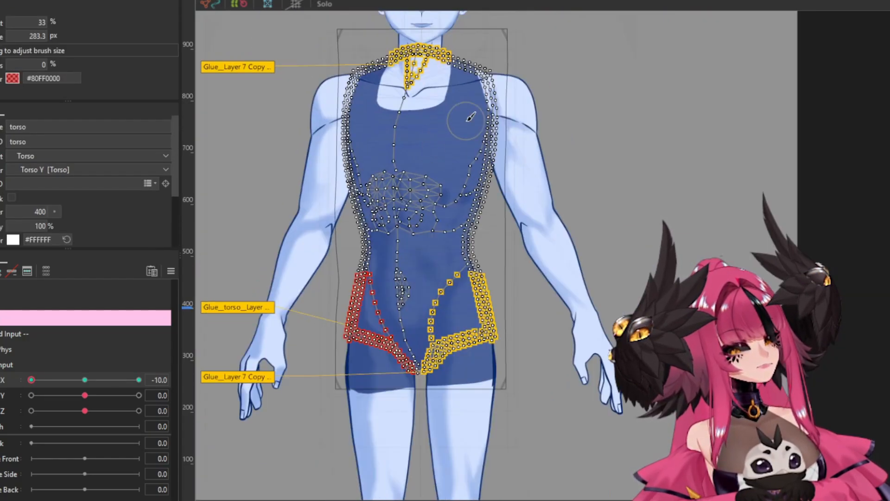
left_click_drag(32, 380, 99, 390)
left_click(84, 379)
Raise the central control point of the Torso Y warp at Body Y 10 so the abdomen arches upward
left_click(377, 338)
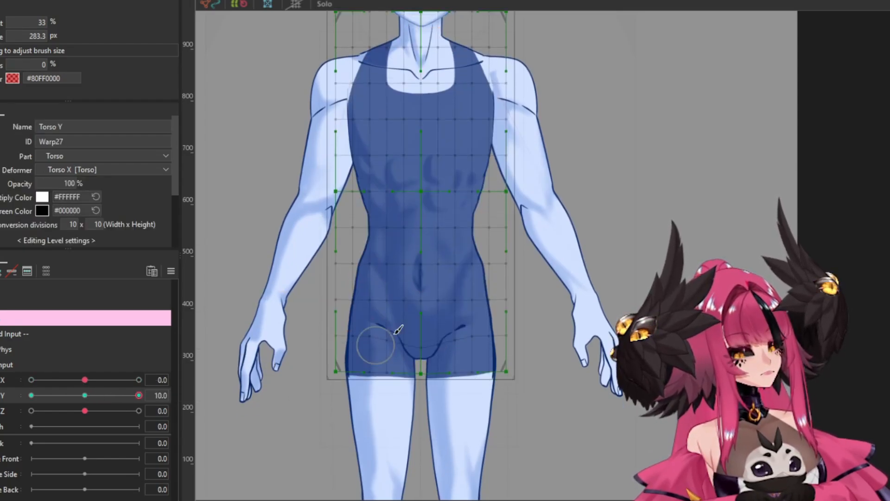
scroll(410, 312, "up", 5)
scroll(419, 142, "down", 5)
key("v")
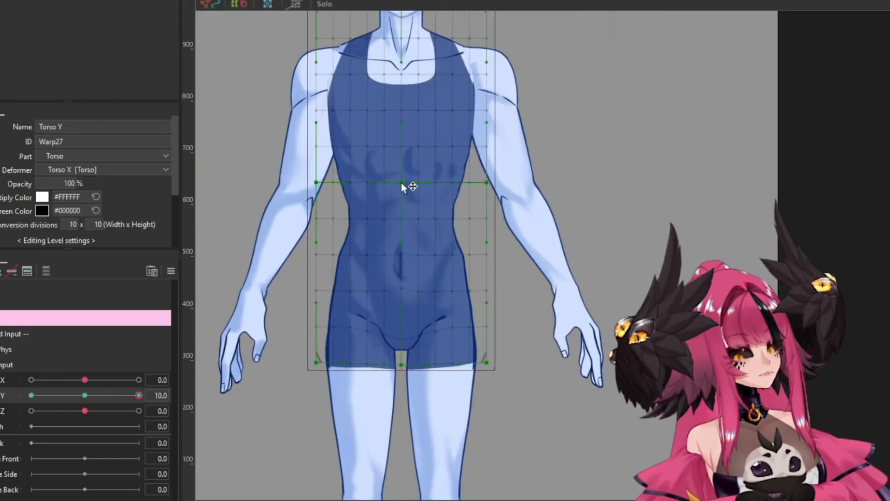
left_click_drag(402, 182, 402, 170)
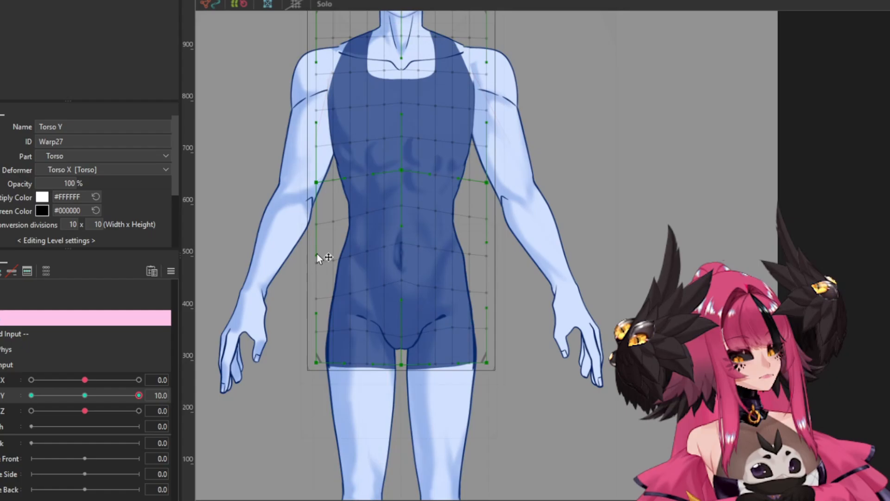
Pull the central belly control points of the Torso Y warp downward at Body Y -10
left_click(79, 403)
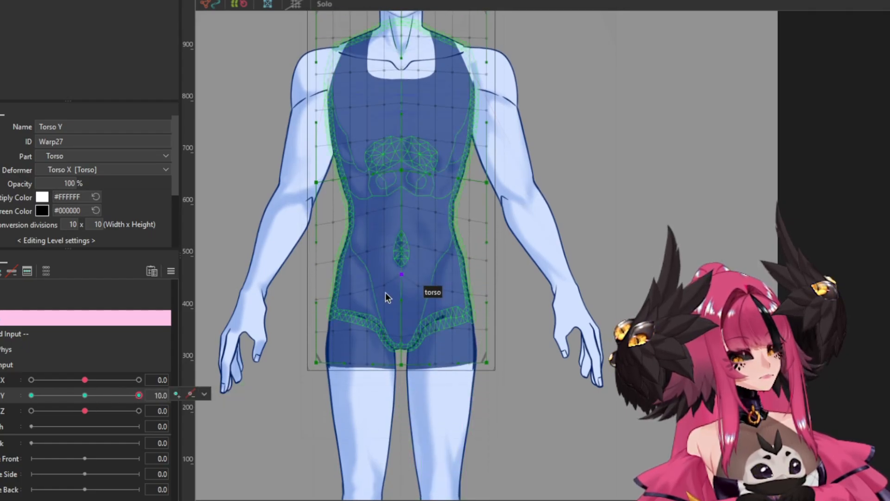
scroll(408, 264, "up", 3)
left_click(107, 401)
left_click(31, 395)
scroll(360, 248, "up", 3)
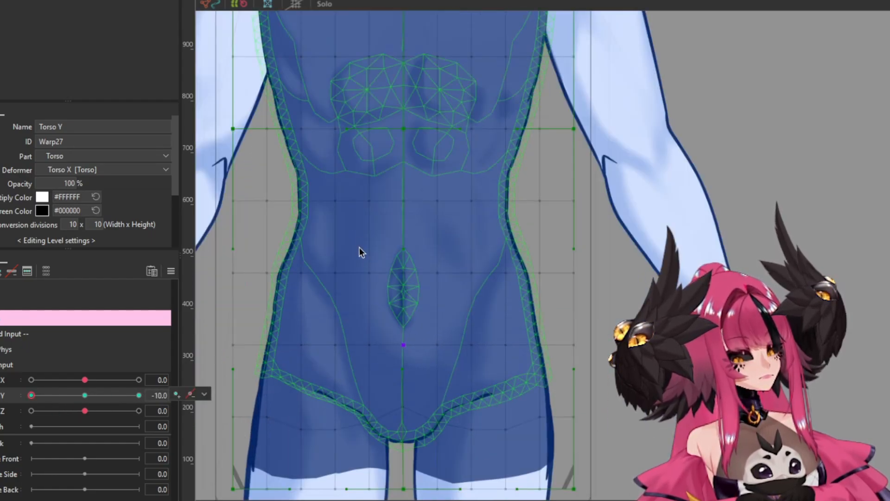
left_click_drag(360, 194, 441, 370)
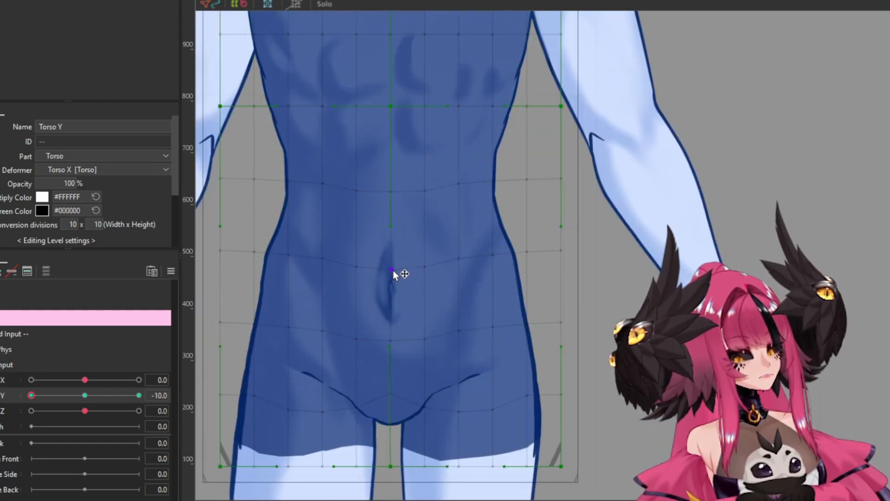
left_click(393, 274)
Lower the control points around the navel slightly in the Torso Y warp at Body Y 10
left_click(139, 395)
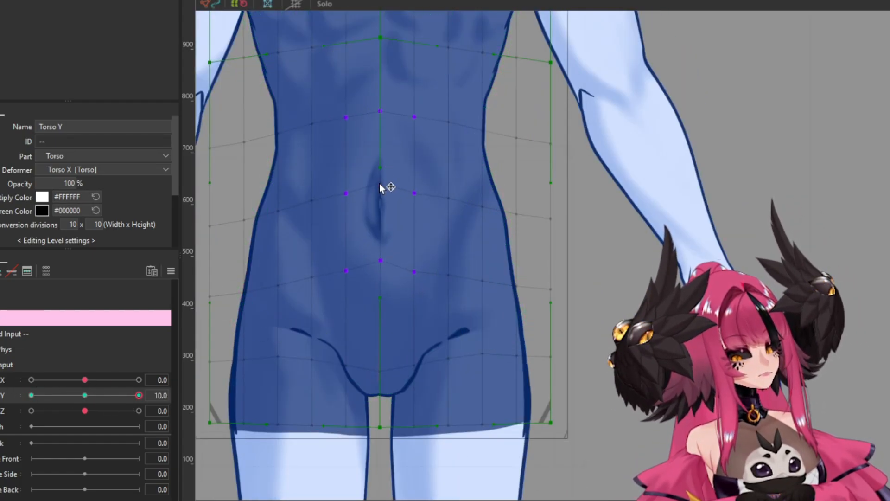
left_click_drag(380, 185, 379, 190)
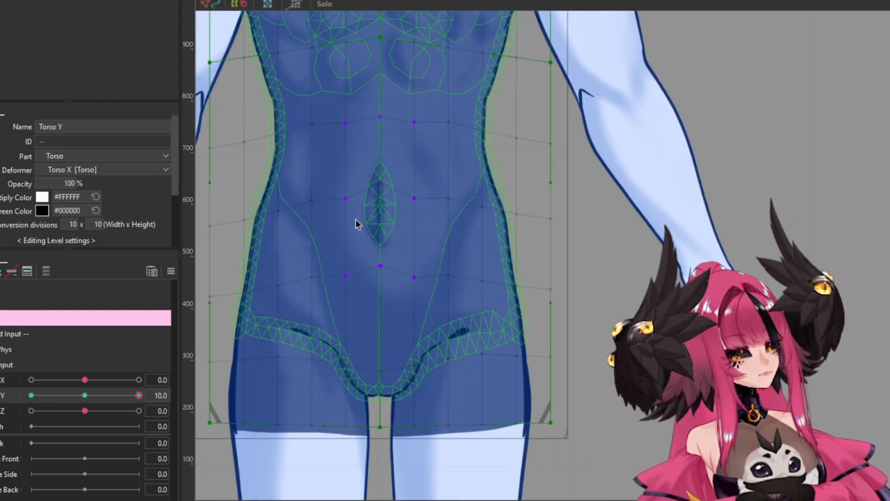
Set the Torso Y warp's conversion divisions to 20 x 20 and undo the last trial edit
left_click_drag(138, 394, 95, 395)
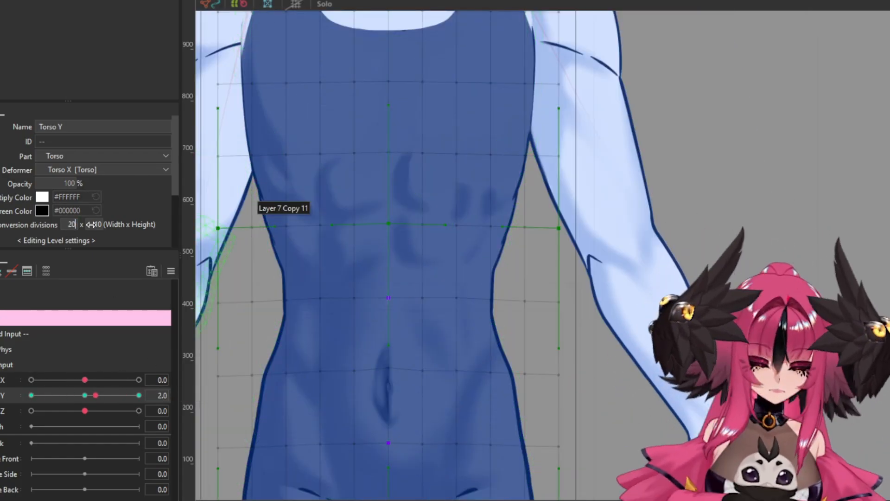
key("Tab")
type("20")
key("Return")
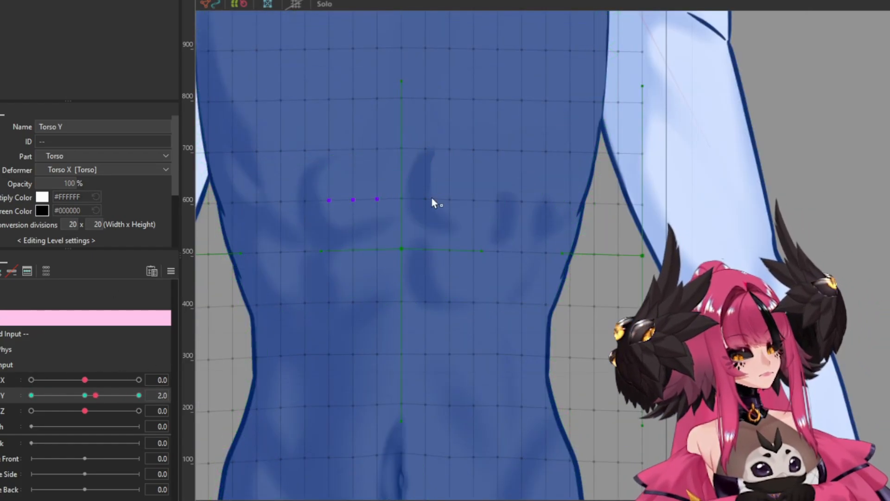
key("ctrl+z")
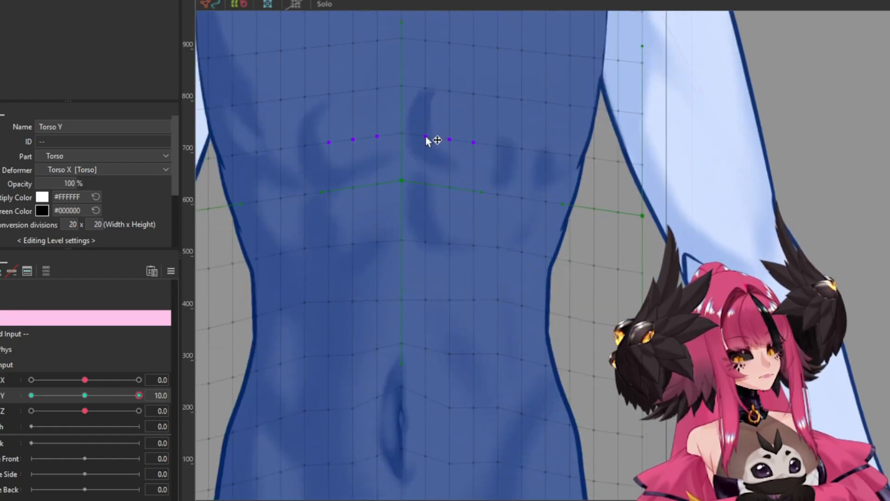
Shift the upper and lower abdominal control points on both sides of the centre line in the Torso Y warp at Body Y 10
left_click_drag(392, 177, 321, 222)
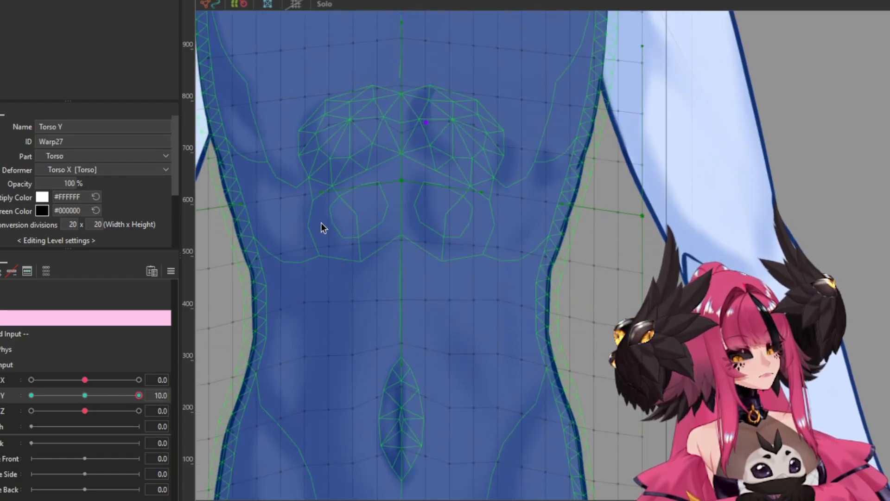
left_click_drag(422, 187, 449, 191)
left_click_drag(353, 251, 386, 238)
left_click_drag(415, 253, 478, 240)
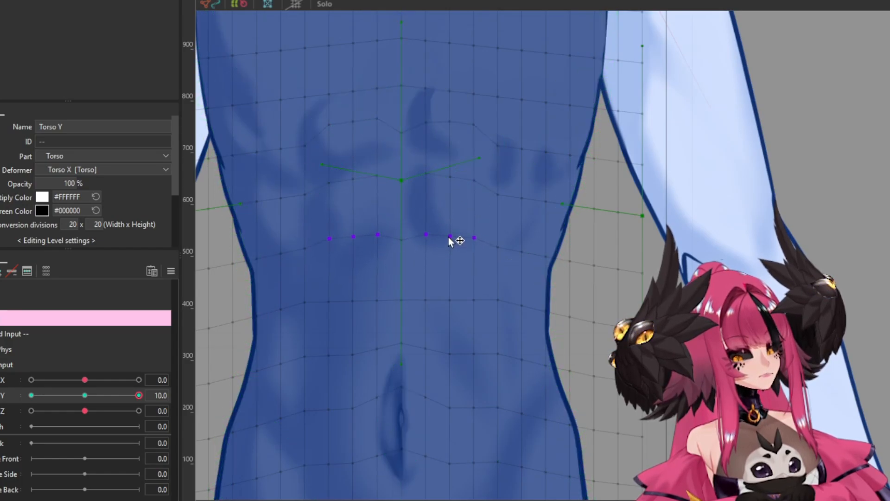
scroll(448, 238, "down", 5)
Adjust the abdominal control point rows beside the centre line in the Torso Y warp at Body Y -10, then reset Body Y to 0
left_click(31, 395)
scroll(417, 354, "up", 5)
left_click_drag(298, 145, 377, 344)
left_click_drag(437, 154, 348, 252)
left_click_drag(296, 88, 493, 116)
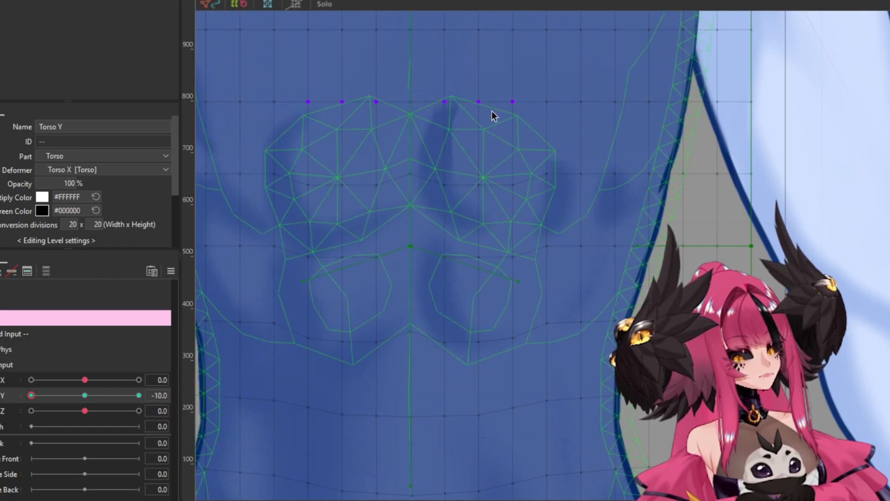
scroll(482, 124, "down", 5)
left_click(85, 395)
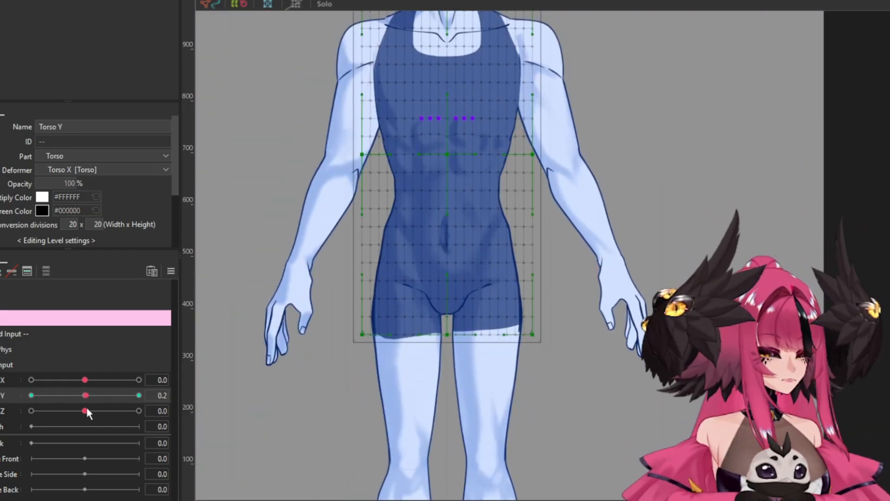
left_click(85, 395)
Adjust the two waist rows of control points in the Torso Z warp at Body Z -10
scroll(333, 313, "down", 5)
scroll(332, 314, "up", 4)
left_click(138, 411)
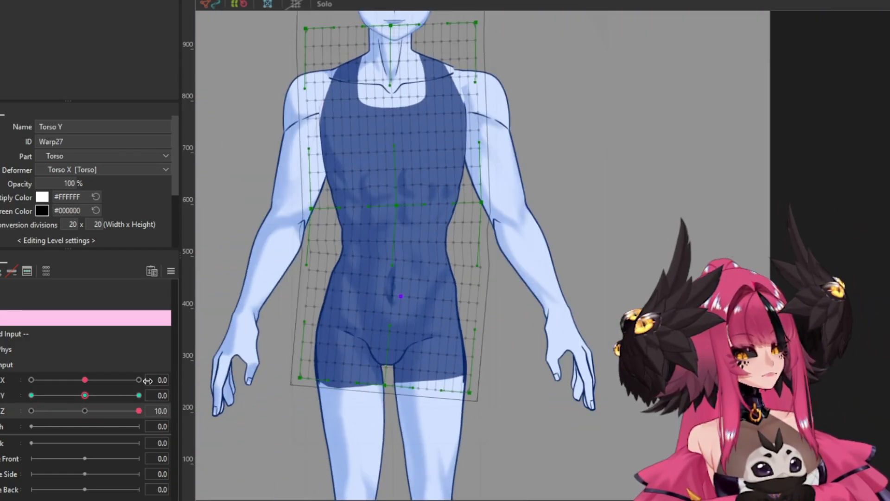
left_click(31, 410)
left_click(432, 243)
scroll(432, 243, "up", 3)
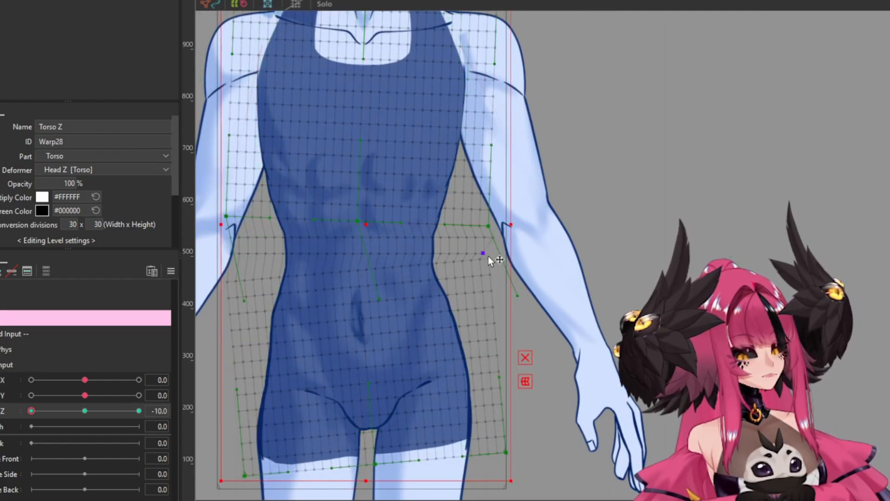
mouse_move(398, 262)
left_mouse_down()
mouse_move(229, 229)
mouse_move(406, 267)
left_mouse_up()
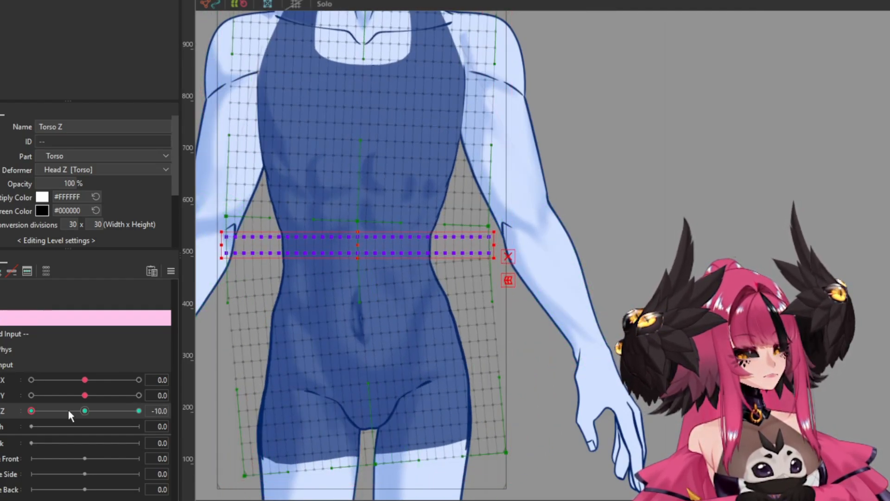
Refine the waist row of the Torso Z warp at Body Z 10, undoing the trial edits, and reset Body Z to 0
left_click(139, 411)
key("ctrl+z")
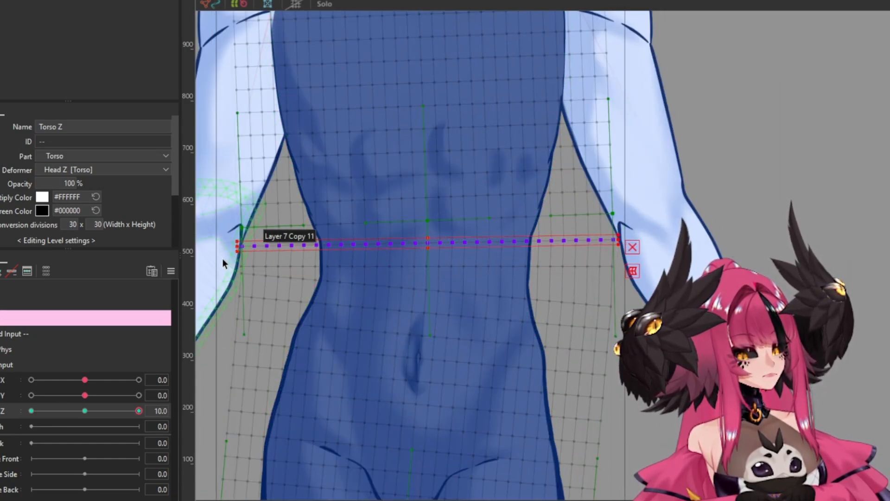
key("ctrl+z")
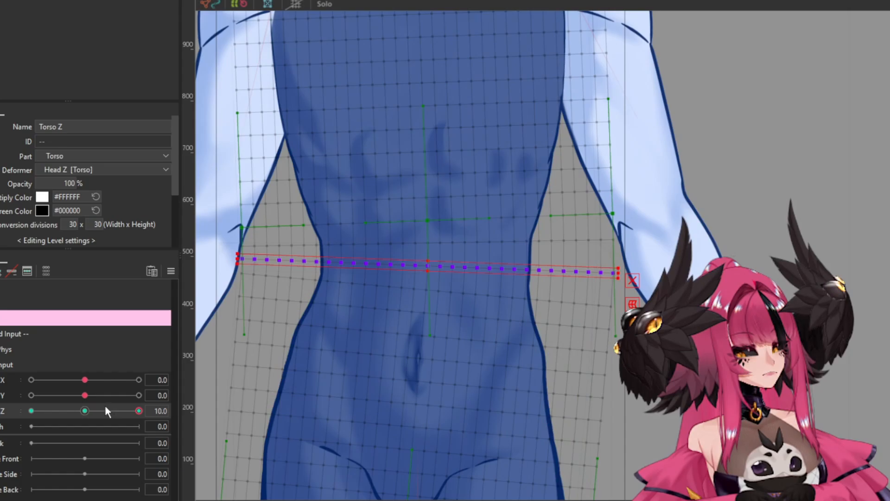
left_click(170, 271)
left_click(193, 389)
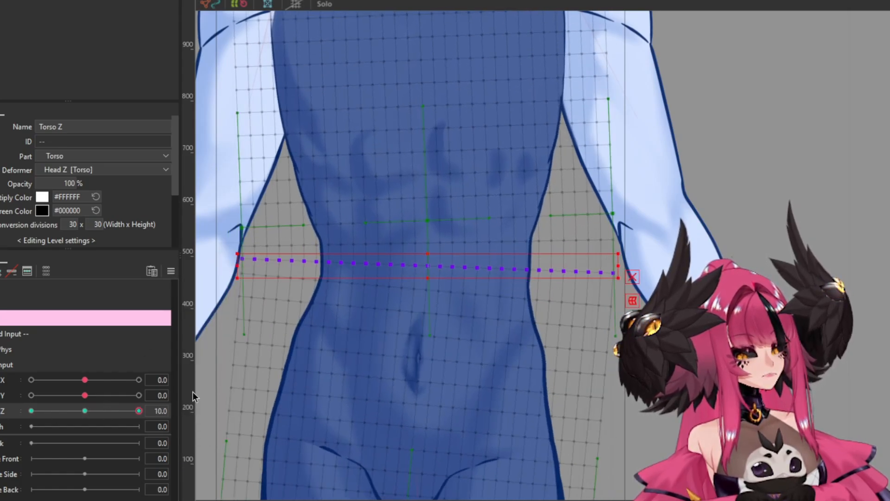
scroll(437, 243, "down", 5)
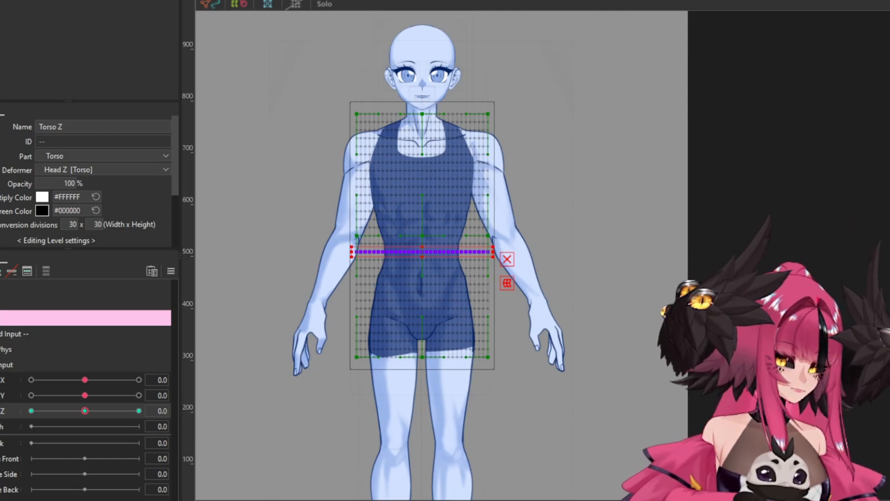
Create a Breath warp deformer around the torso with 30 x 30 conversion divisions and add two keys on the Breath parameter
left_click(421, 209)
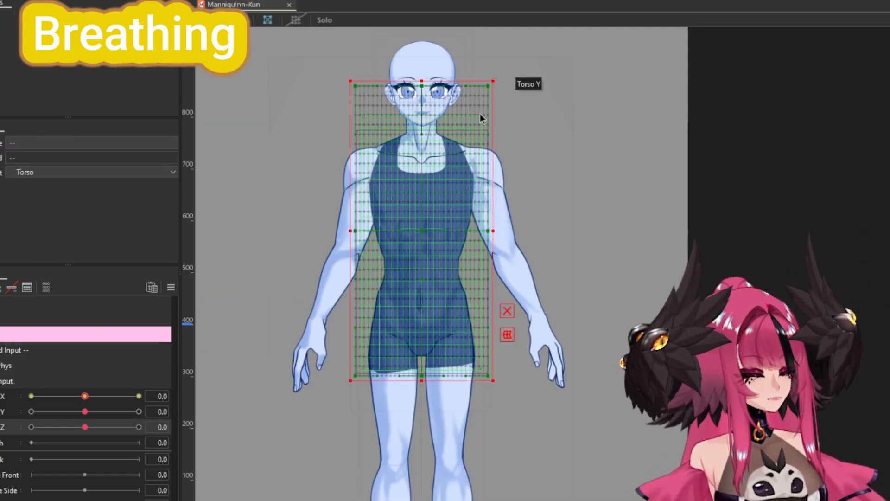
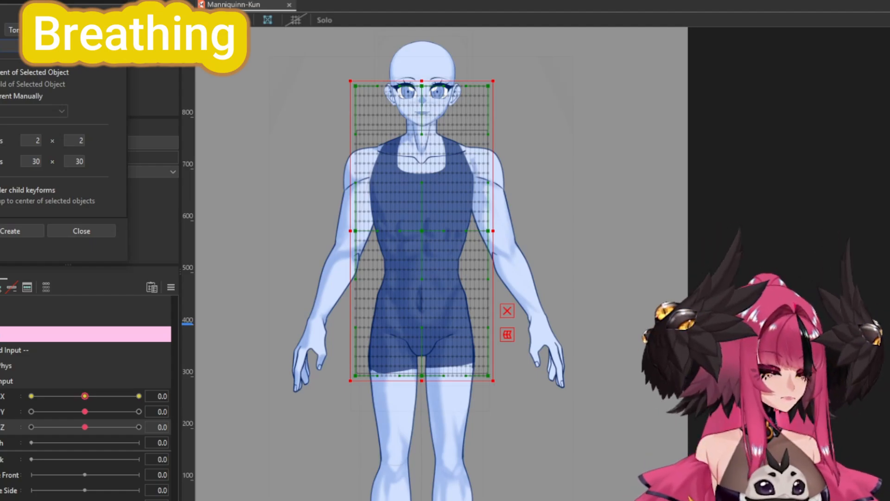
left_click(11, 231)
left_click(4, 444)
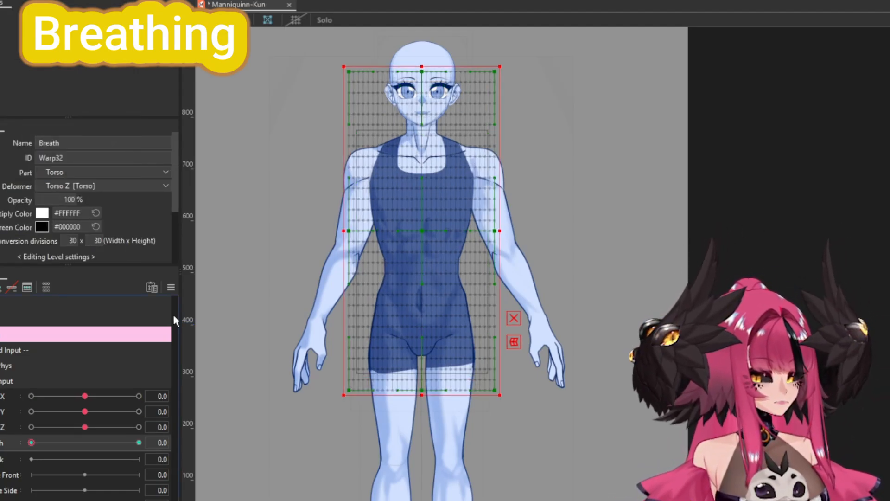
Lift the chest in the Breath warp at Breath 1.0 with the deform brush and preview the breathing motion
scroll(387, 286, "up", 2)
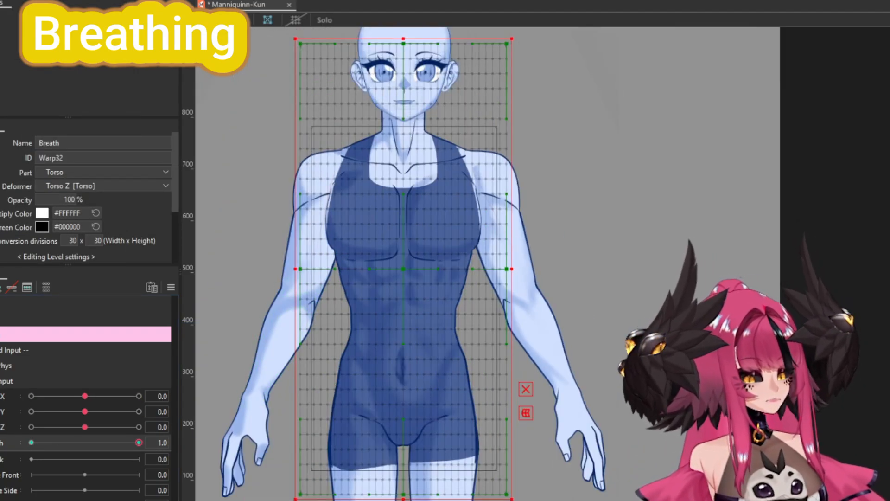
key("b")
scroll(477, 259, "up", 5)
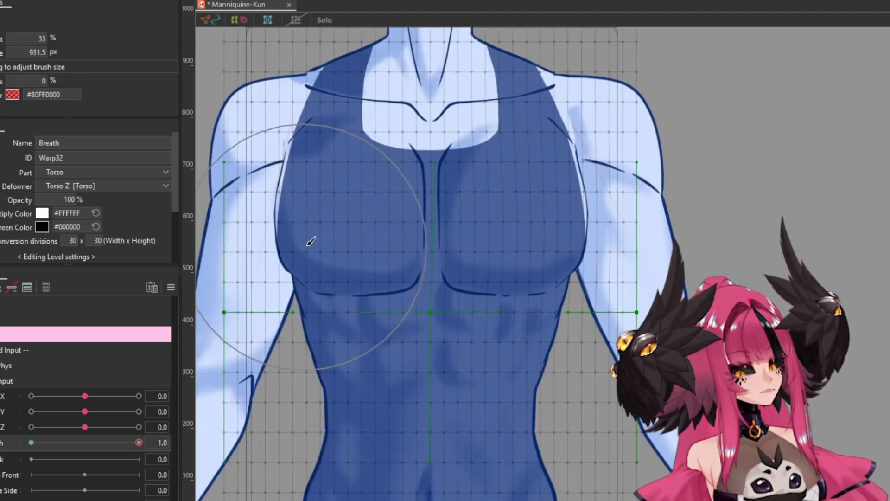
left_click_drag(311, 241, 310, 223)
scroll(307, 222, "down", 4)
left_click_drag(139, 442, 19, 438)
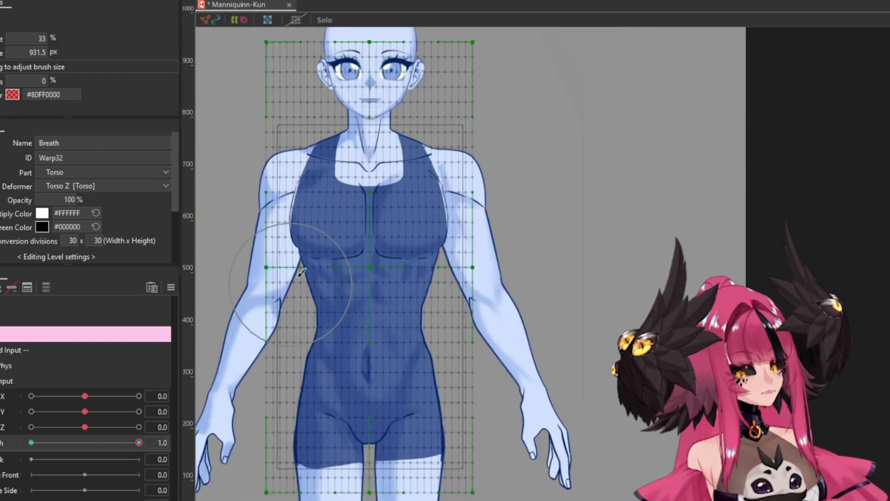
left_click_drag(429, 254, 435, 262)
left_click_drag(135, 438, 10, 444)
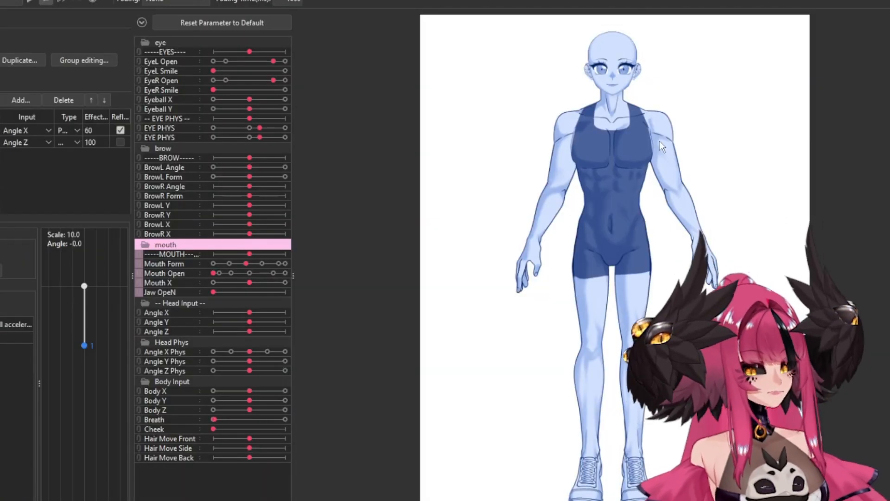
scroll(660, 141, "up", 4)
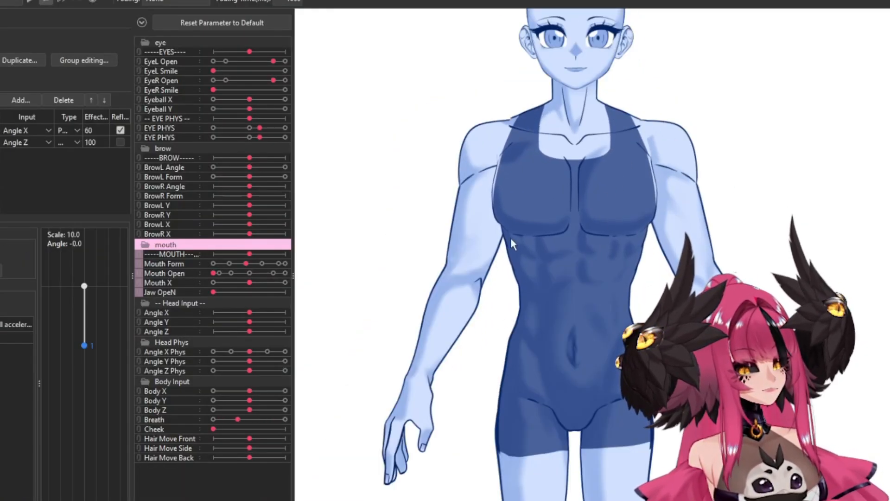
scroll(511, 238, "down", 4)
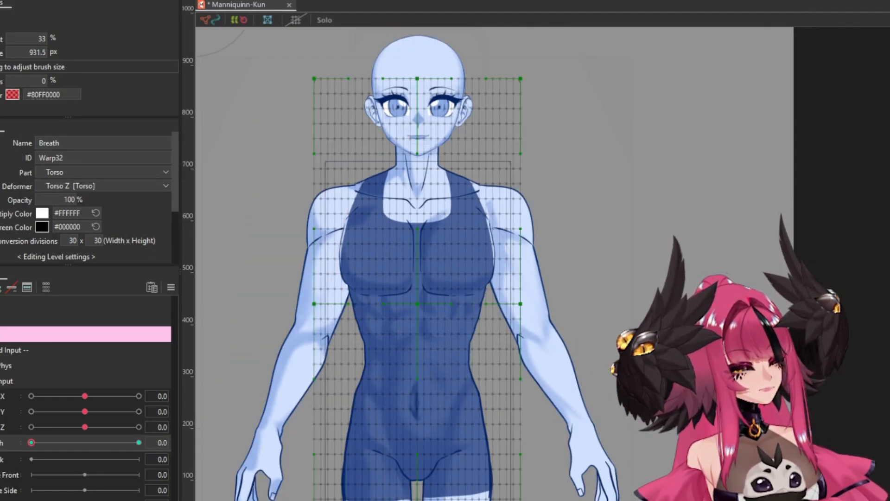
Inspect the torso mesh around the shoulders and neck and select the rotation deformers of both arms
left_click(417, 278)
scroll(381, 175, "up", 4)
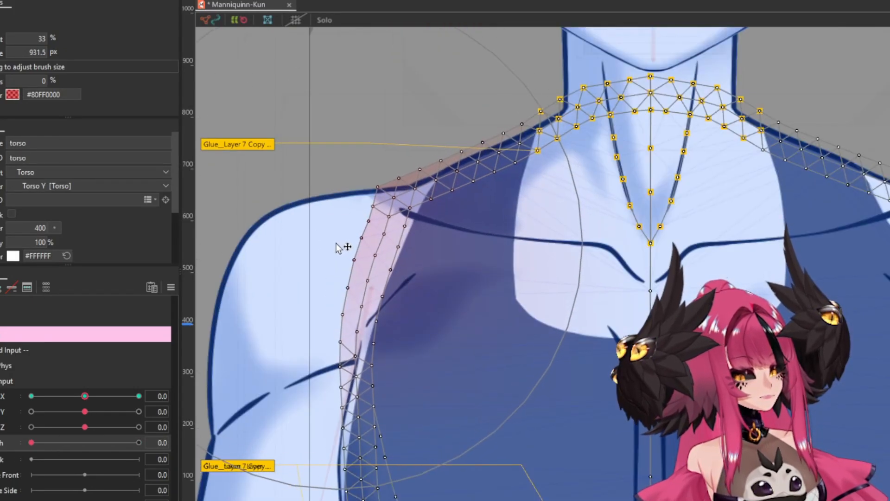
scroll(342, 244, "down", 3)
scroll(592, 252, "up", 3)
scroll(591, 252, "down", 3)
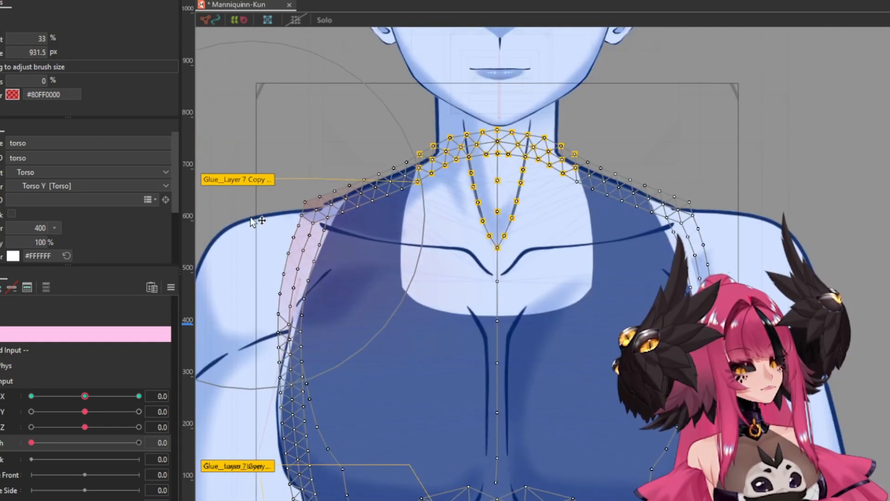
key("v")
left_click(500, 278)
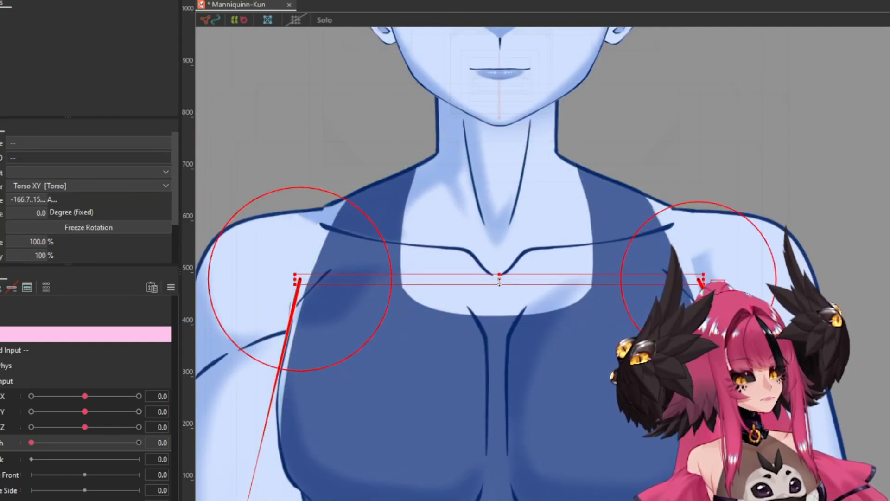
scroll(425, 244, "down", 4)
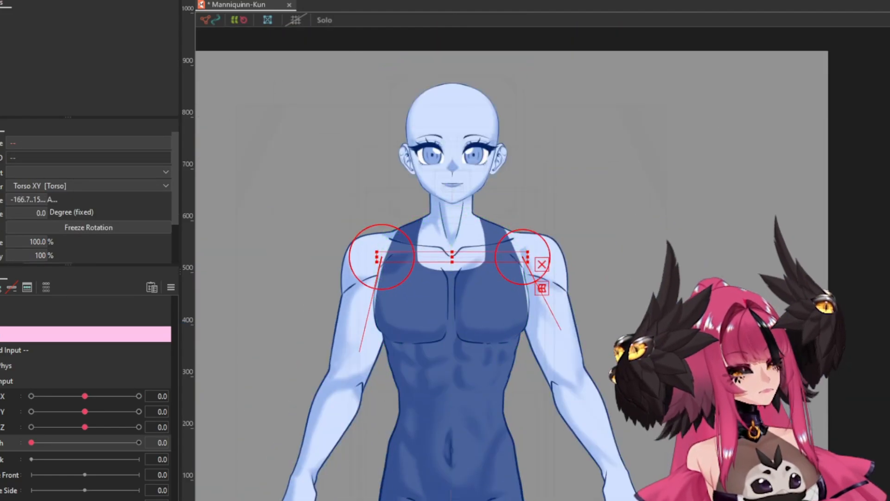
Create a rotation deformer named Breath Bob at the crotch as the parent of the Torso XY rotation deformer
scroll(355, 187, "down", 2)
left_click(355, 186)
scroll(356, 187, "up", 3)
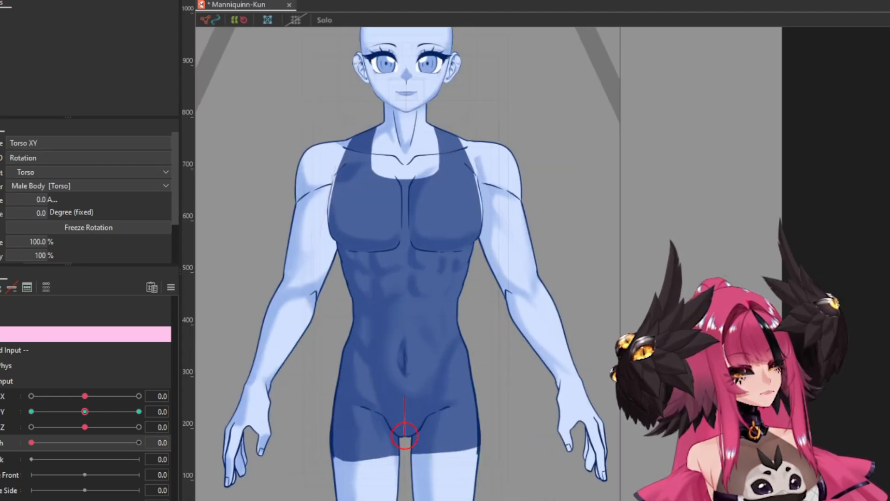
scroll(408, 374, "up", 4)
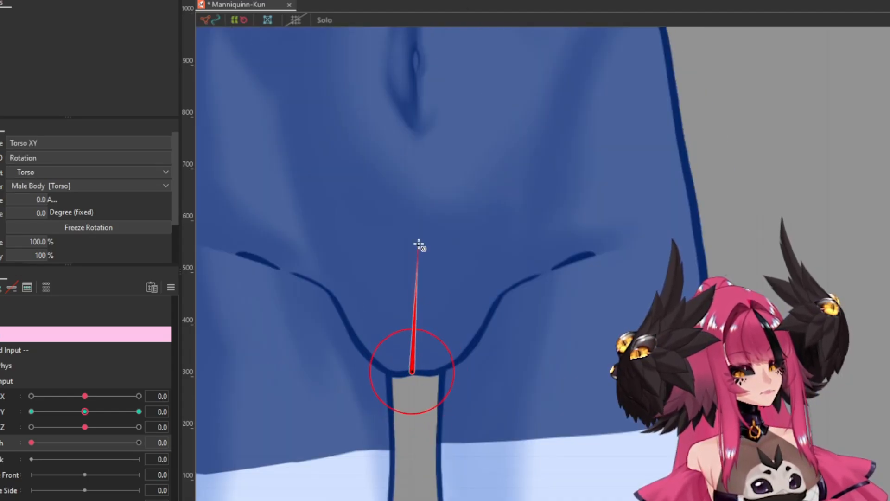
left_click(411, 209)
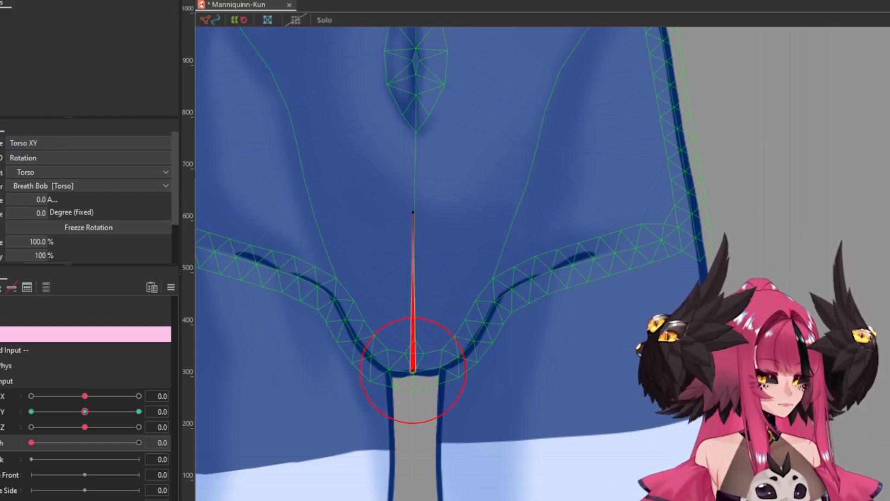
Key the Breath Bob deformer on the Breath parameter, offset it slightly at Breath 1.0 and preview the bobbing
scroll(321, 396, "down", 3)
left_click_drag(31, 442, 47, 442)
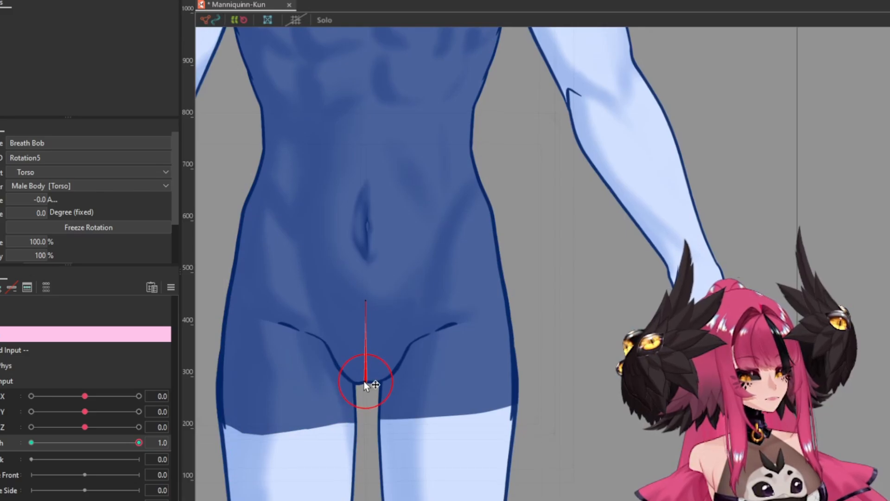
scroll(354, 341, "down", 4)
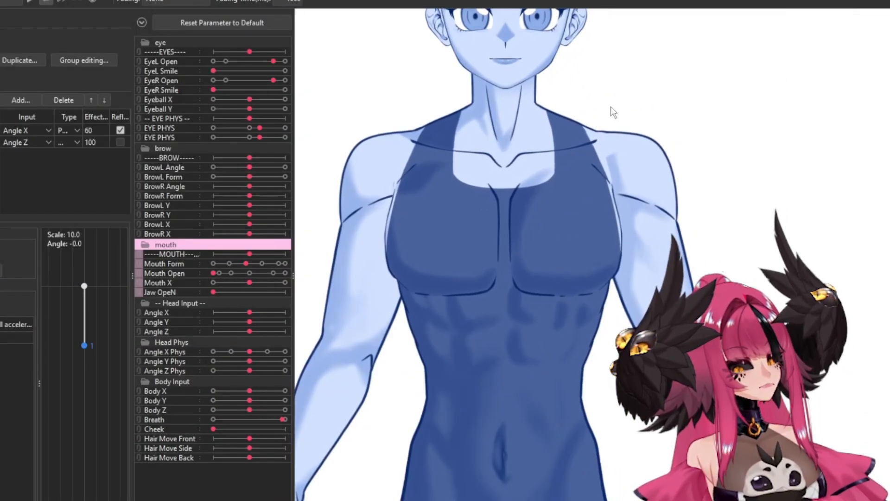
scroll(598, 100, "up", 2)
scroll(589, 97, "up", 2)
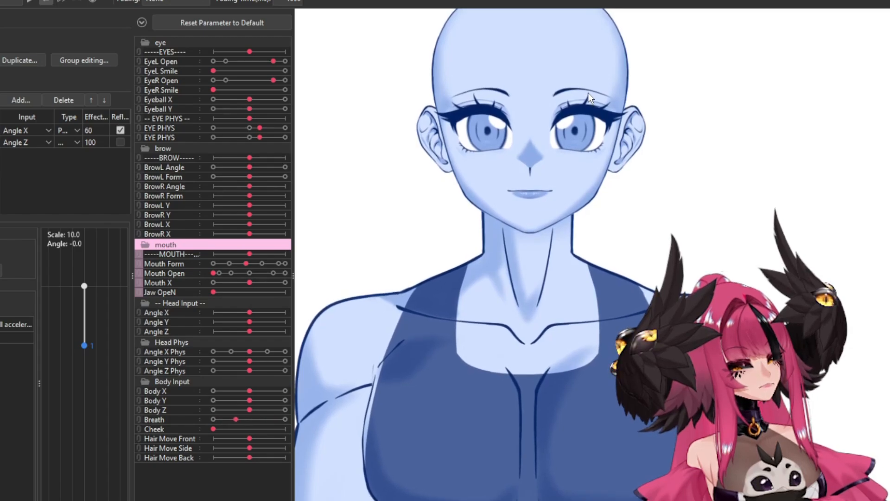
scroll(589, 97, "down", 5)
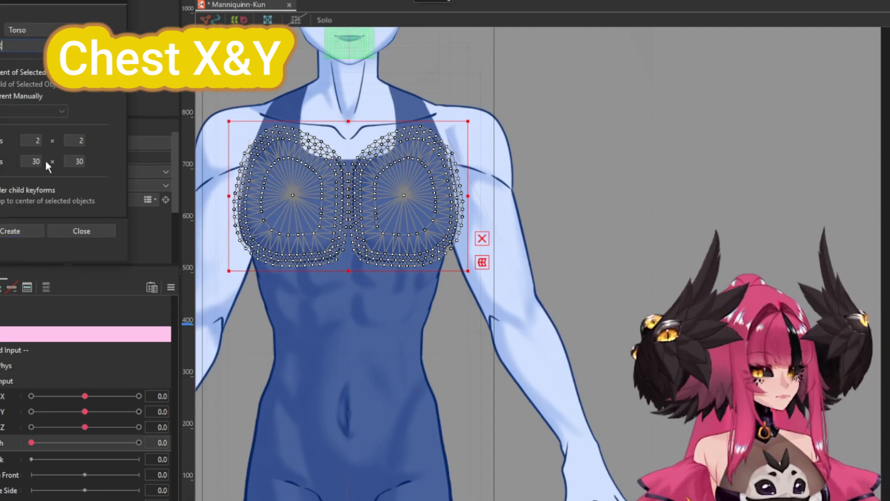
Create a Chest X warp deformer around the chest with 30 x 30 conversion divisions and add three keys on Body X
left_click(10, 231)
left_click(110, 394)
left_click(139, 395)
At Body X 10, shift the left half of the Chest X grid sideways and bend it with the deform brush
scroll(348, 199, "up", 2)
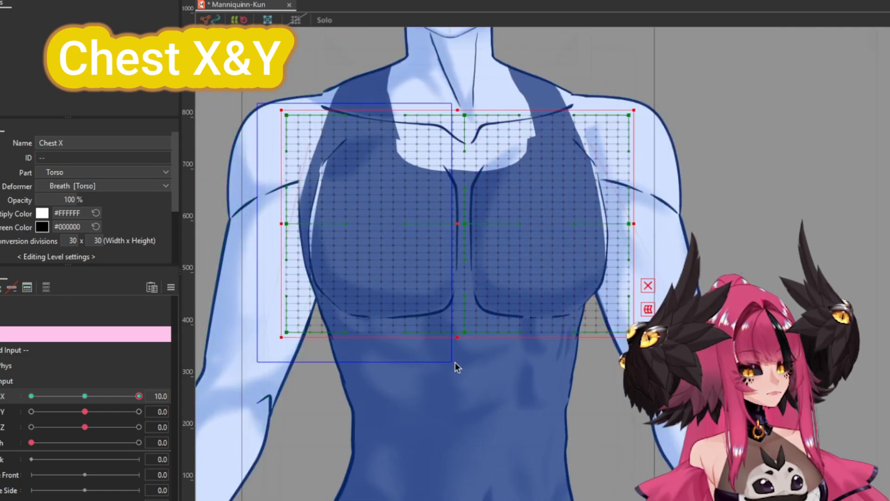
left_click_drag(455, 362, 470, 343)
left_click(271, 113)
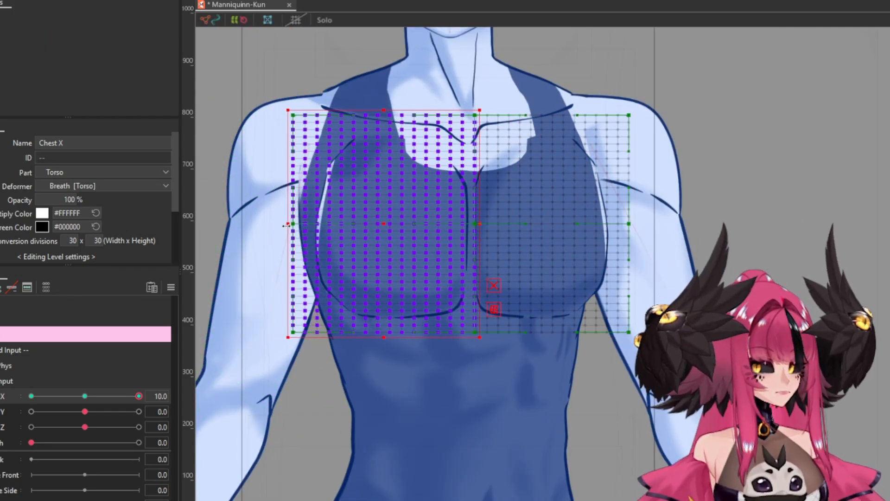
key("b")
scroll(417, 195, "down", 2)
mouse_move(417, 186)
left_mouse_down()
mouse_move(346, 166)
mouse_move(382, 264)
mouse_move(516, 301)
left_mouse_up()
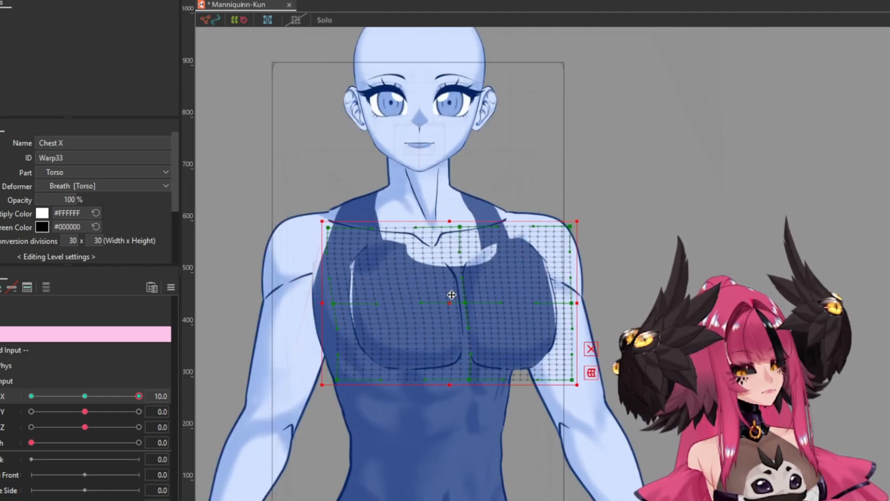
Narrow the right half of the Chest X grid at Body X 10 and brush its middle inward
scroll(510, 278, "up", 2)
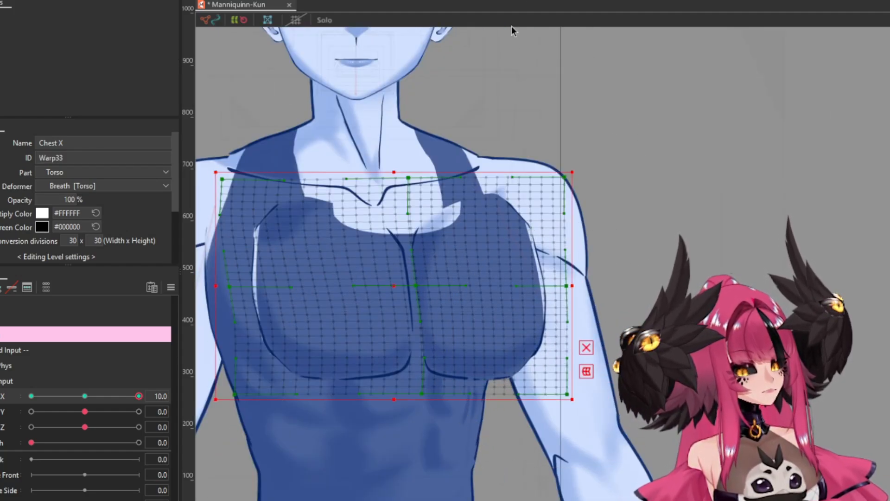
left_click_drag(402, 168, 577, 402)
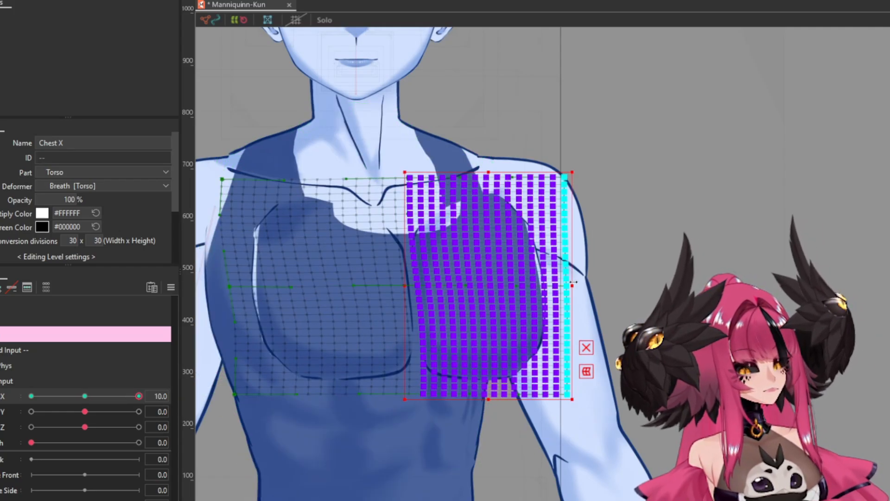
left_click_drag(573, 281, 539, 279)
key("b")
mouse_move(408, 248)
left_mouse_down()
mouse_move(487, 338)
mouse_move(496, 388)
mouse_move(554, 315)
left_mouse_up()
mouse_move(474, 280)
left_mouse_down()
mouse_move(480, 315)
mouse_move(502, 328)
mouse_move(501, 413)
mouse_move(432, 288)
left_mouse_up()
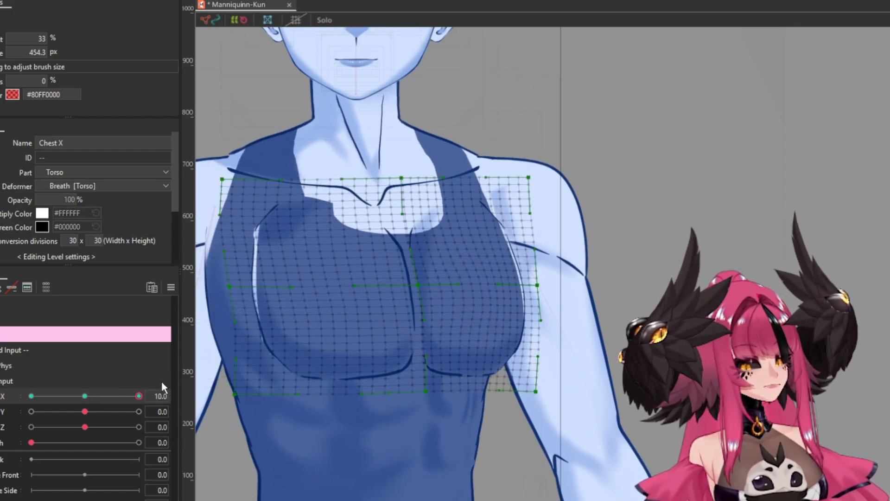
Preview Body X between 0 and 10 and brush the left pectoral's outer side outward at Body X 10
left_click_drag(139, 395, 85, 396)
scroll(426, 246, "down", 3)
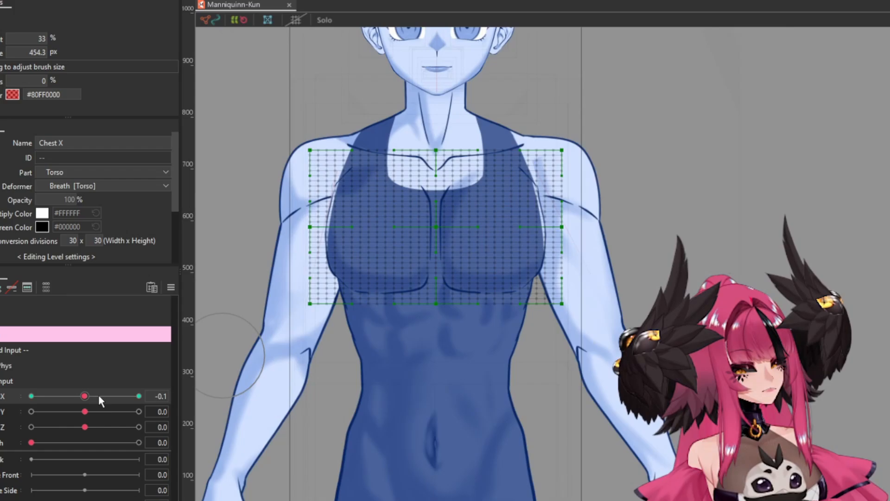
left_click(138, 396)
scroll(391, 188, "up", 3)
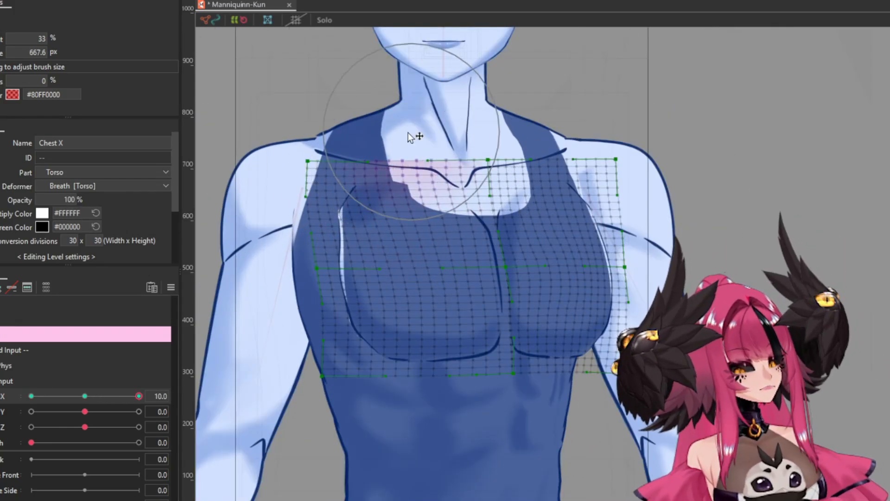
mouse_move(338, 248)
left_mouse_down()
mouse_move(380, 167)
mouse_move(352, 316)
left_mouse_up()
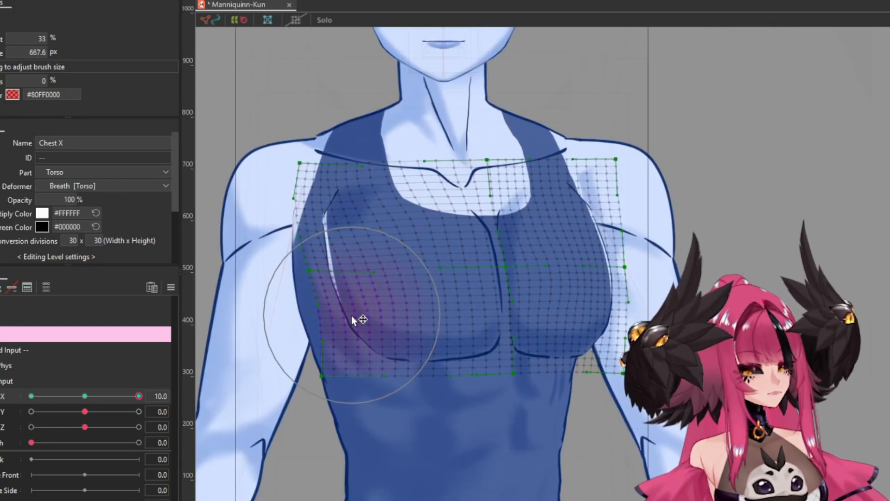
Round out the right pectoral's outer contour at Body X 10 with a smaller deform brush
scroll(687, 231, "up", 2)
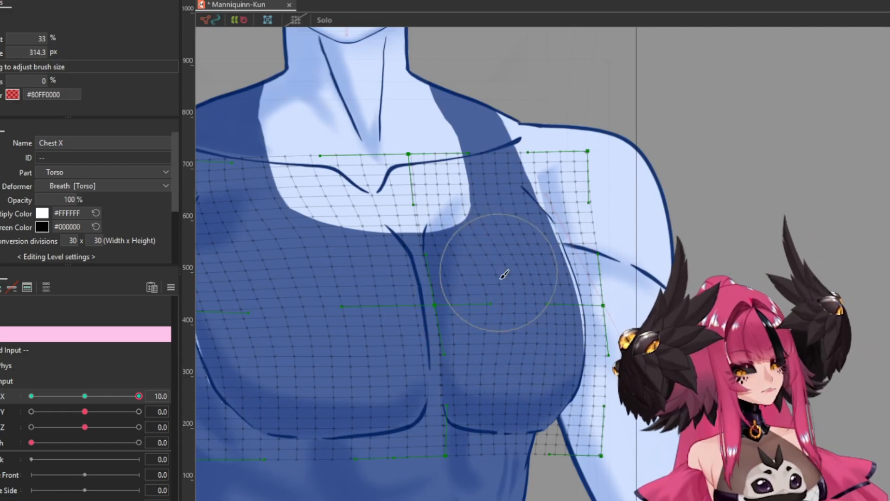
mouse_move(519, 392)
left_mouse_down()
mouse_move(561, 324)
mouse_move(534, 267)
left_mouse_up()
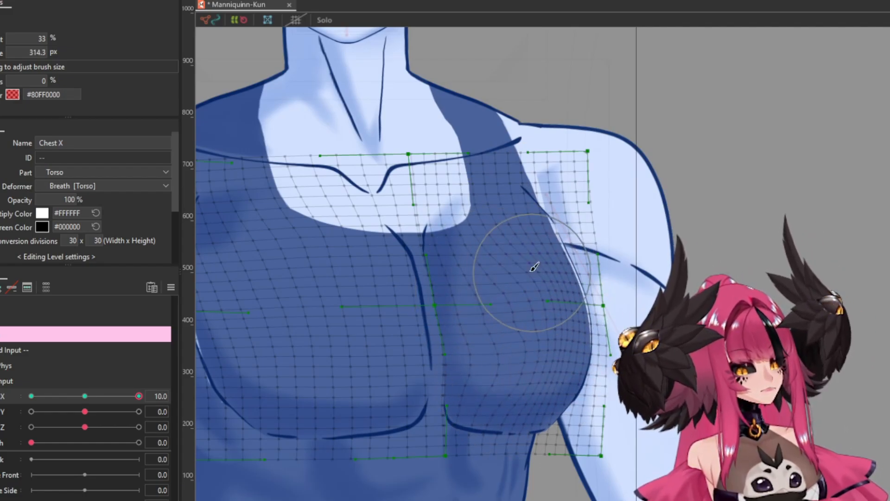
mouse_move(537, 315)
left_mouse_down()
mouse_move(576, 298)
mouse_move(551, 226)
left_mouse_up()
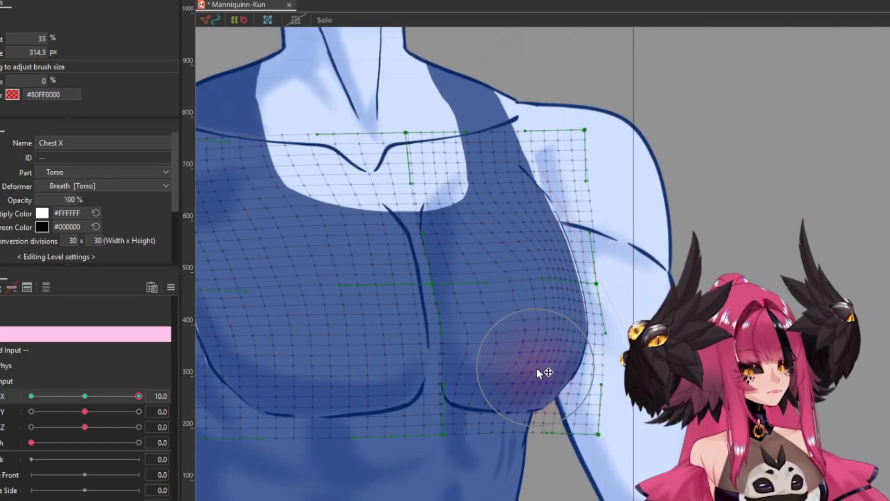
mouse_move(538, 373)
left_mouse_down()
mouse_move(562, 420)
mouse_move(592, 272)
left_mouse_up()
scroll(592, 272, "down", 4)
scroll(582, 260, "up", 3)
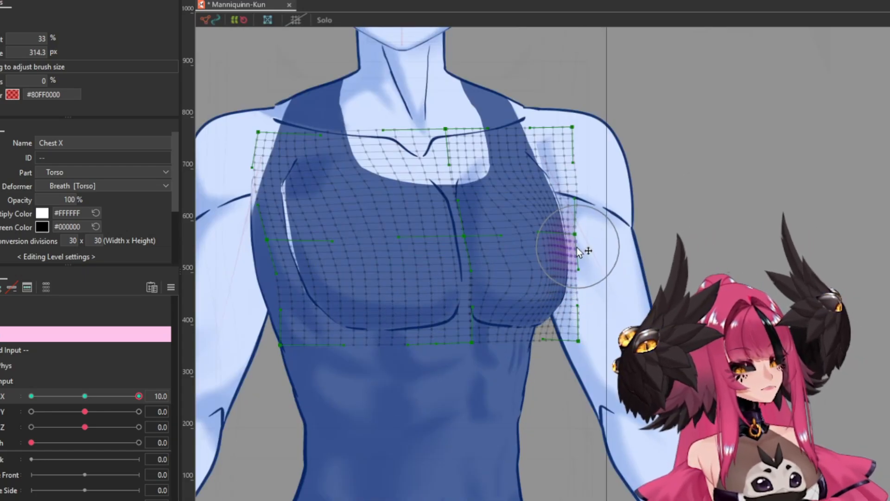
Smooth the right pectoral's upper and outer edge and the left pectoral at Body X 10, checking the whole torso
mouse_move(557, 192)
left_mouse_down()
mouse_move(536, 154)
mouse_move(547, 158)
mouse_move(476, 162)
mouse_move(535, 141)
mouse_move(507, 139)
left_mouse_up()
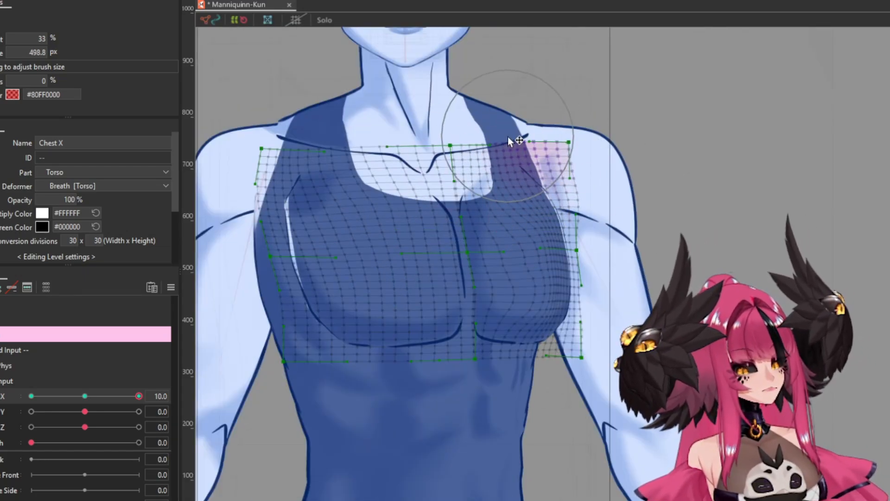
left_click_drag(554, 196, 546, 318)
scroll(546, 318, "down", 3)
mouse_move(138, 396)
left_mouse_down()
mouse_move(93, 400)
mouse_move(138, 396)
left_mouse_up()
scroll(357, 258, "up", 3)
mouse_move(357, 259)
left_mouse_down()
mouse_move(433, 342)
mouse_move(359, 140)
left_mouse_up()
scroll(416, 209, "down", 3)
scroll(391, 211, "down", 3)
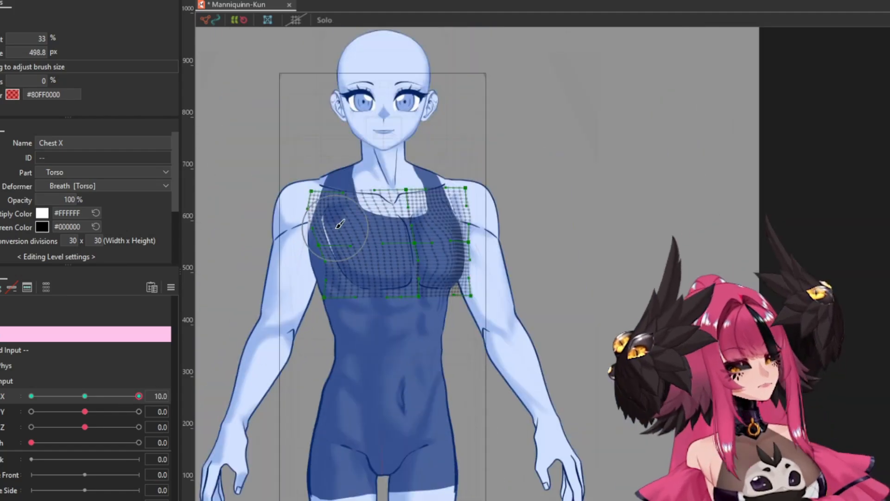
Brush the inner chest and slightly narrow the left half of the Chest X grid at Body X 10
scroll(334, 217, "up", 3)
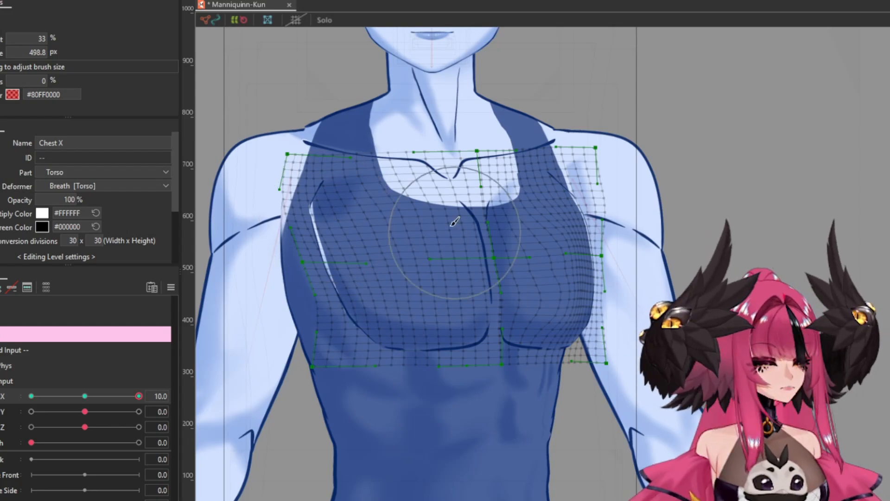
left_click_drag(454, 222, 390, 202)
key("v")
scroll(441, 219, "down", 2)
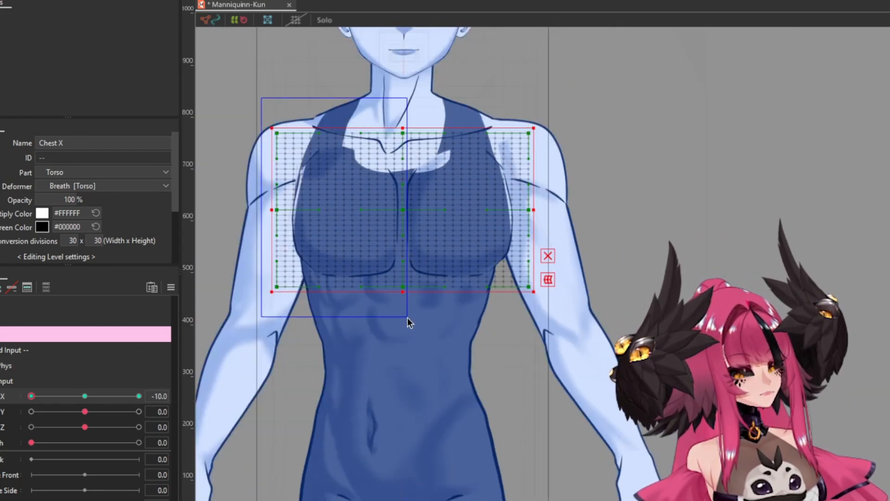
left_click_drag(407, 317, 260, 98)
scroll(342, 199, "up", 4)
scroll(342, 199, "down", 3)
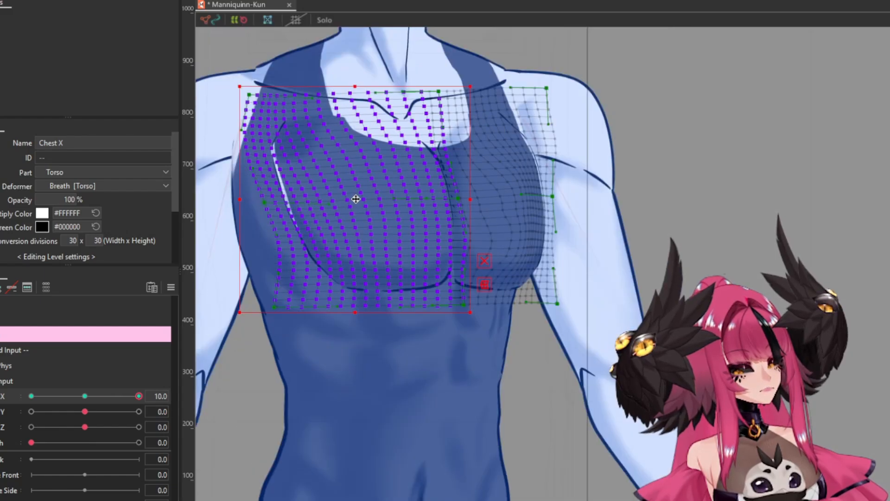
Refine the left pectoral's outer side and lower edge at Body X 10 with the deform brush
key("b")
scroll(352, 156, "up", 2)
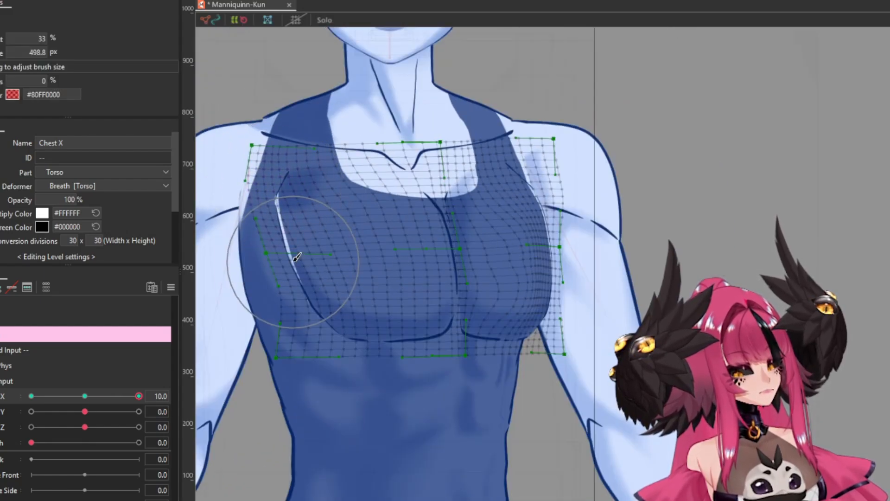
left_click_drag(242, 234, 256, 260)
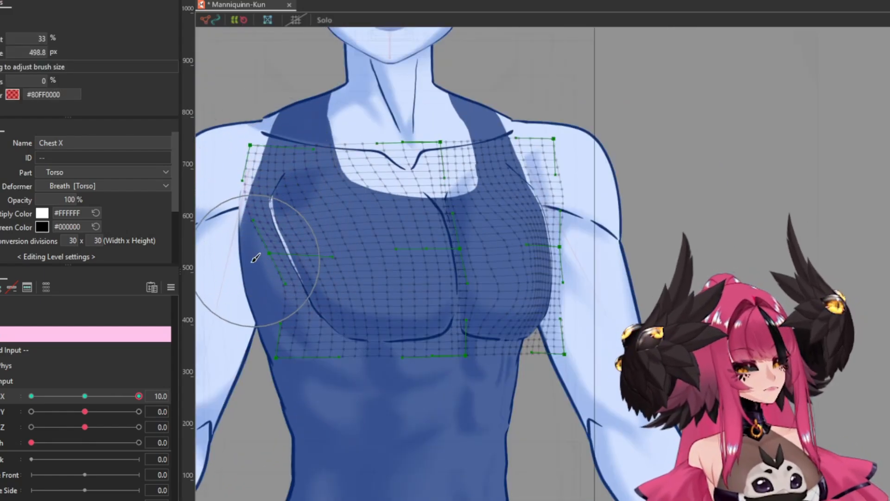
mouse_move(318, 355)
left_mouse_down()
mouse_move(312, 265)
mouse_move(327, 241)
left_mouse_up()
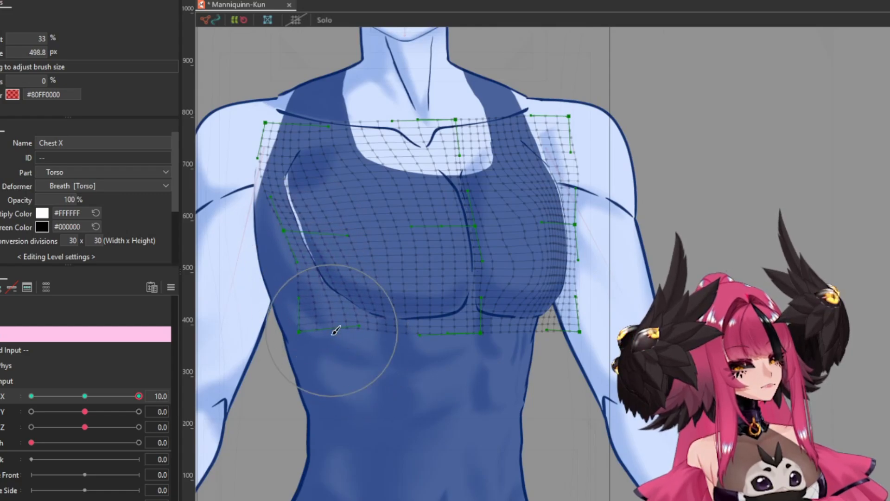
Mirror the Body X 10 chest shape to Body X -10 with Reflect Motion
scroll(335, 330, "down", 4)
right_click(340, 283)
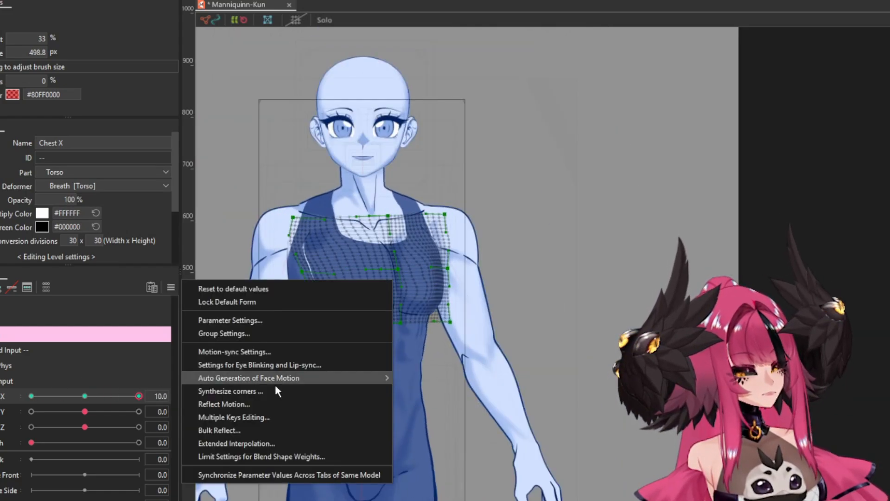
left_click(380, 291)
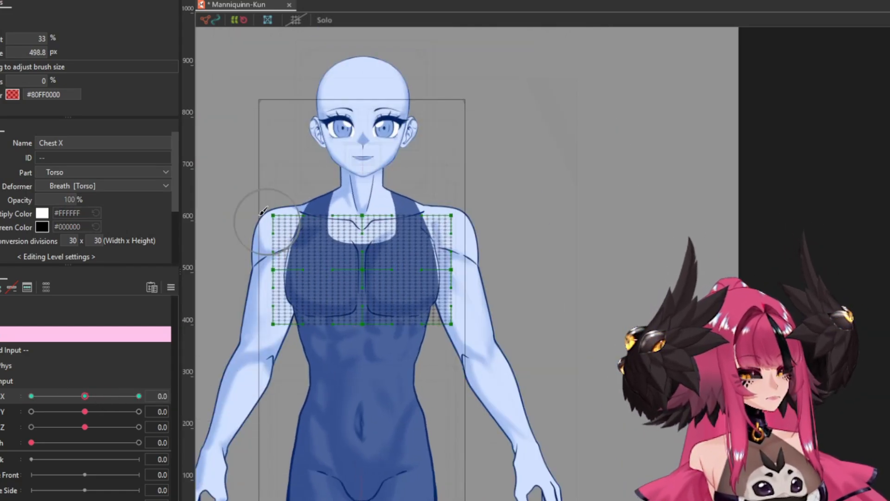
Add three keys on Body Y to Chest X and brush the left pectoral's underside upward at Body Y 10
left_click(138, 411)
scroll(335, 241, "down", 1)
scroll(335, 240, "up", 2)
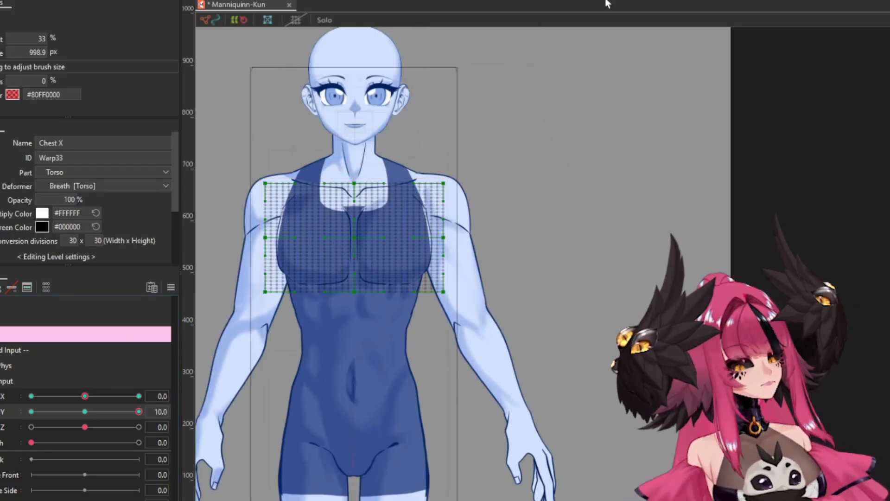
mouse_move(352, 235)
left_mouse_down()
mouse_move(363, 249)
mouse_move(347, 282)
mouse_move(304, 324)
mouse_move(310, 379)
left_mouse_up()
scroll(323, 323, "up", 2)
left_click_drag(342, 287, 322, 257)
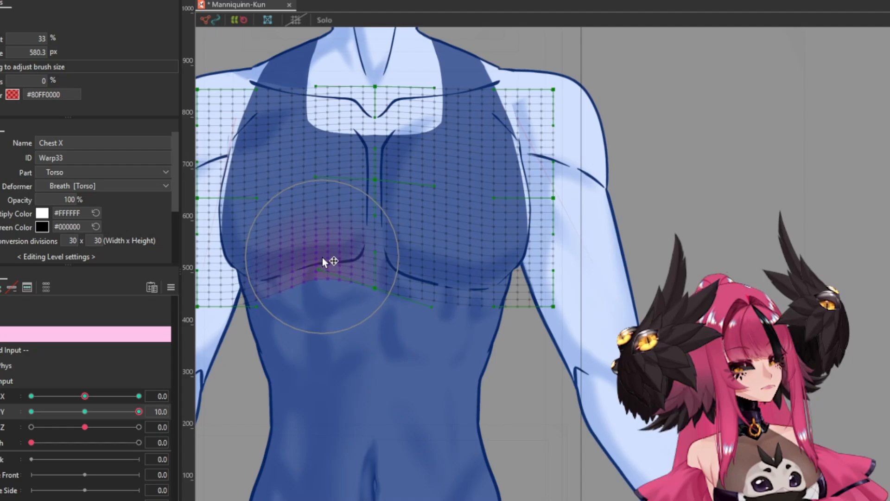
Brush the right pectoral's underside upward to match at Body Y 10, refine both pectorals and preview Body Y
left_click_drag(425, 265, 493, 280)
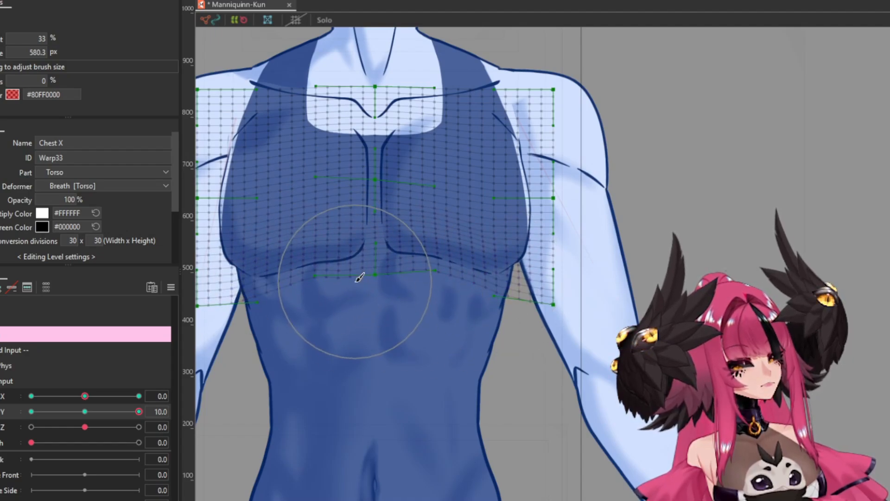
mouse_move(290, 238)
left_mouse_down()
mouse_move(324, 226)
mouse_move(315, 294)
left_mouse_up()
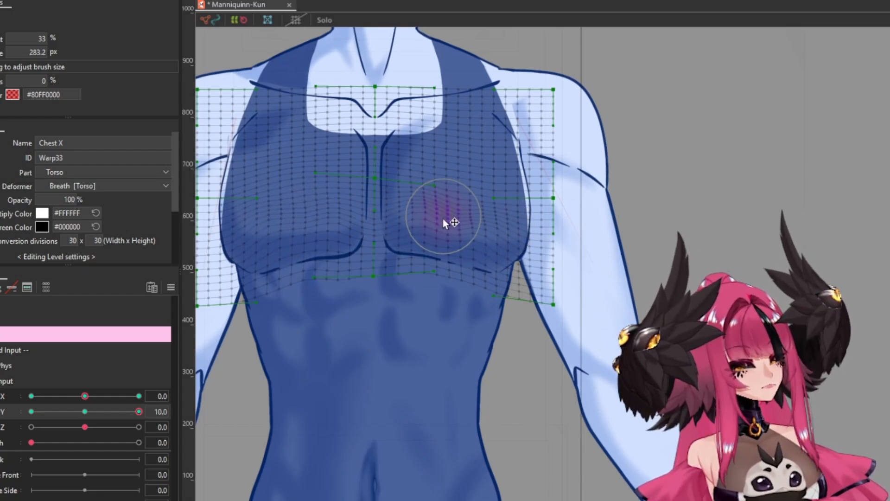
scroll(428, 221, "down", 3)
left_click_drag(139, 411, 31, 411)
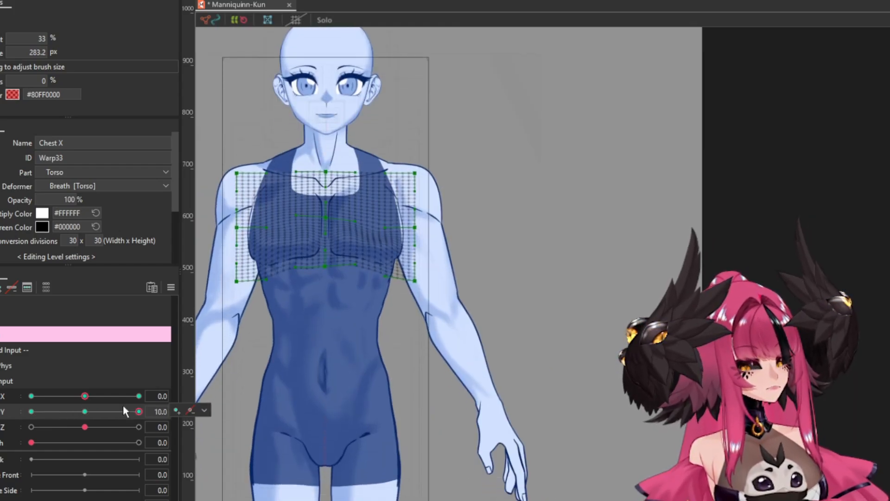
At Body X 10 and Body Y 10, lift the underside of the chest with the deform brush
left_click(139, 412)
left_click(139, 395)
scroll(371, 283, "up", 3)
scroll(357, 229, "up", 2)
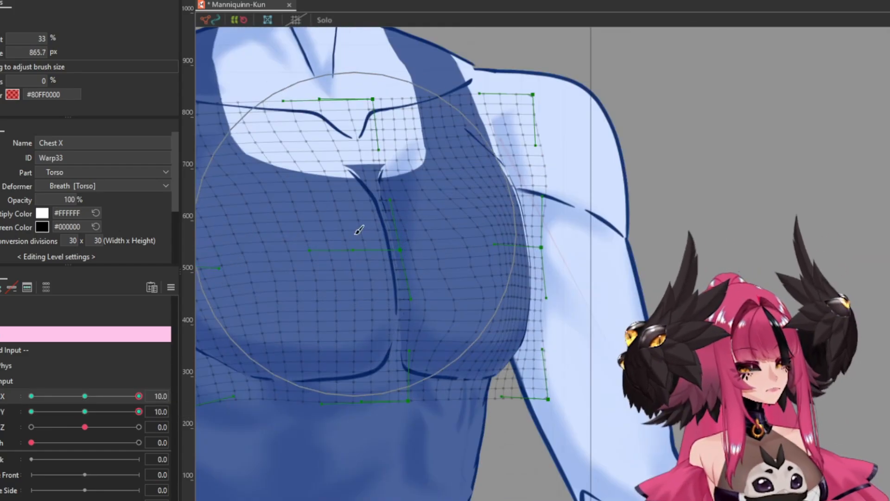
scroll(358, 339, "down", 2)
scroll(357, 339, "up", 2)
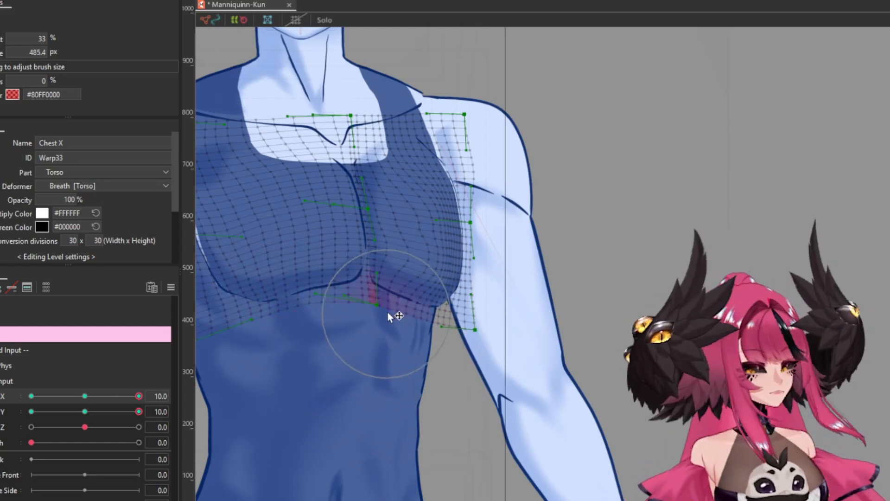
mouse_move(390, 315)
left_mouse_down()
mouse_move(410, 281)
mouse_move(369, 278)
left_mouse_up()
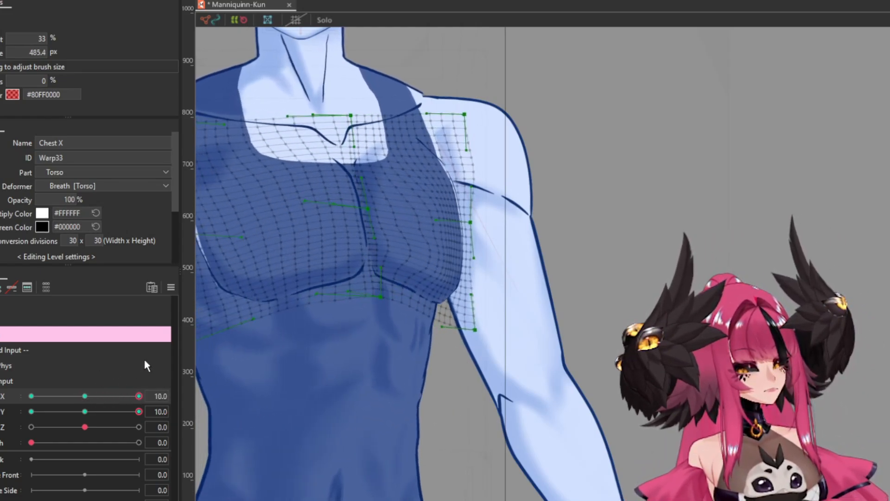
Lift the chest's underside at Body X -10 and Body Y 10 and compare it with the Body X 10 shape
scroll(174, 334, "down", 3)
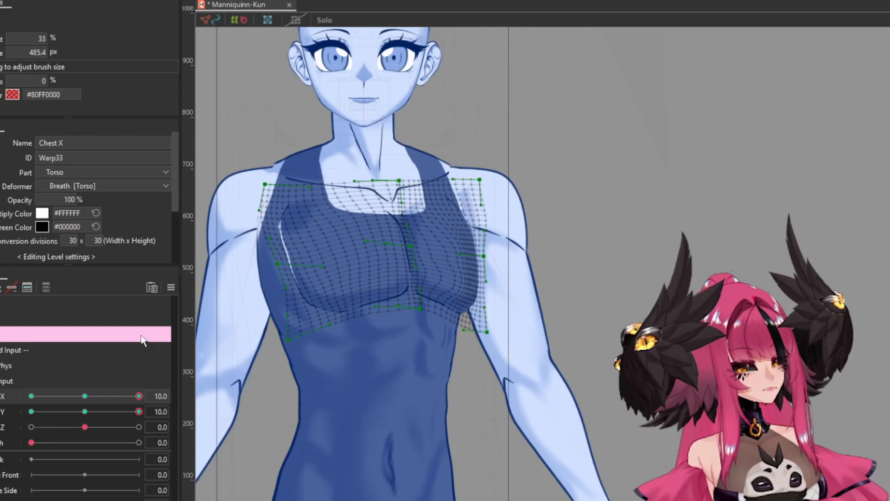
scroll(343, 222, "up", 3)
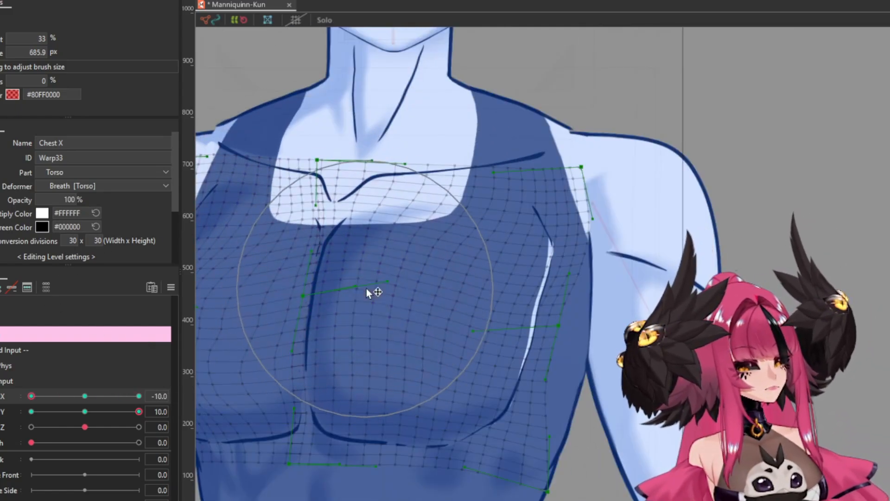
scroll(366, 289, "down", 2)
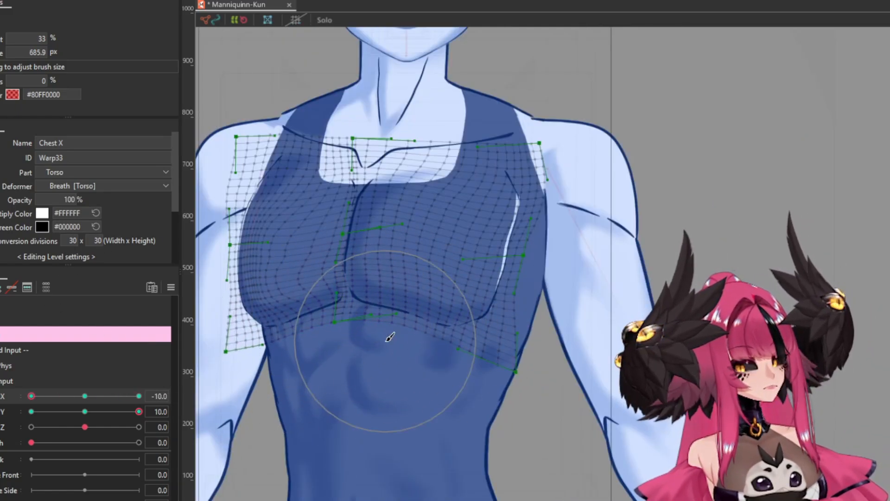
left_click_drag(31, 396, 138, 396)
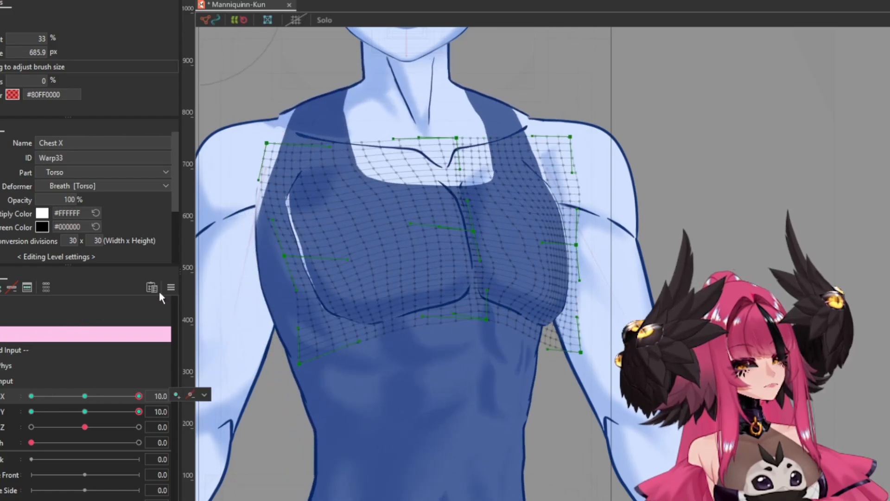
At Body X 10 and Body Y 10, refine the underside of both pectorals with a smaller deform brush of about 195 px
scroll(337, 375, "up", 3)
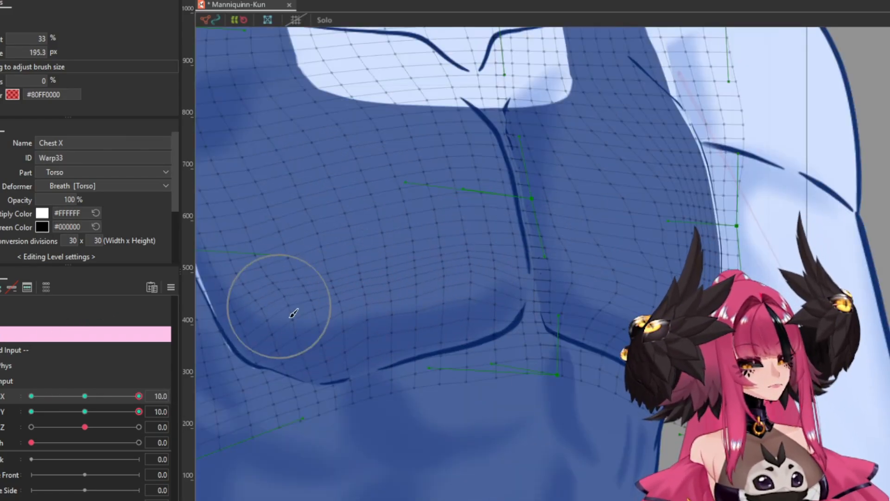
scroll(396, 291, "down", 3)
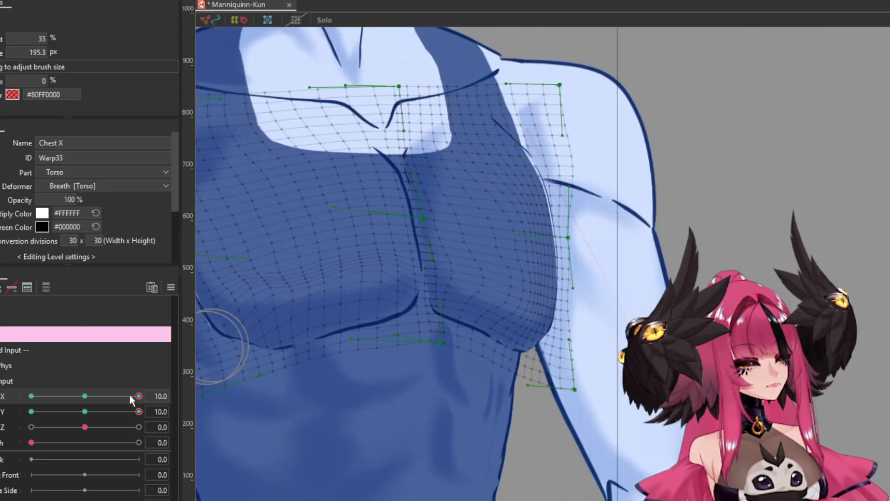
scroll(543, 295, "up", 3)
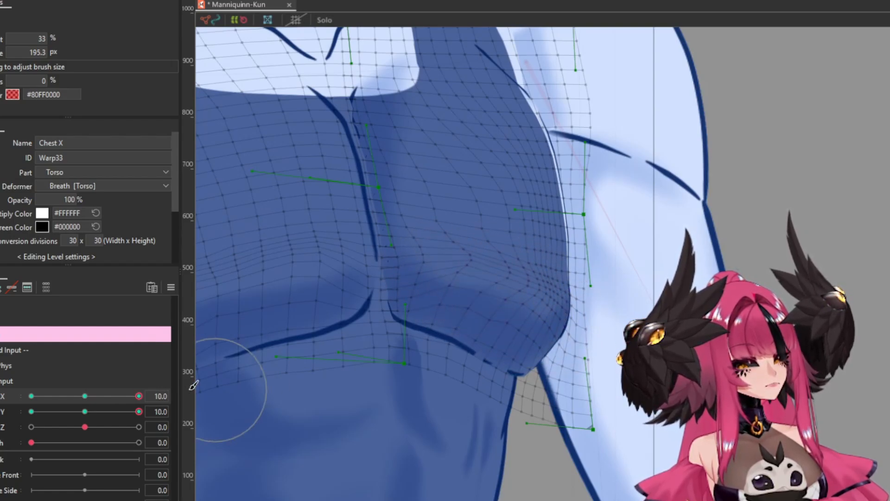
scroll(453, 278, "down", 3)
Refine the undersides of both pectorals at Body X -10 and Body Y 10 with the deform brush
scroll(308, 294, "up", 3)
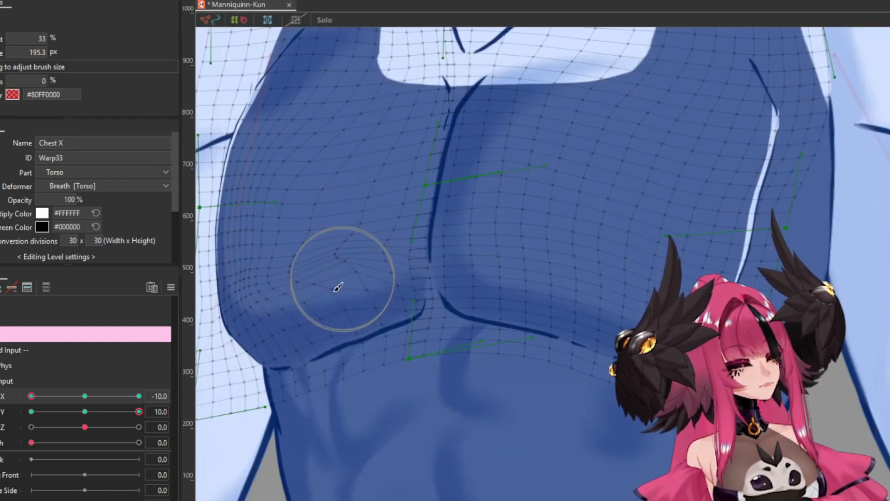
scroll(328, 288, "down", 3)
scroll(518, 275, "up", 3)
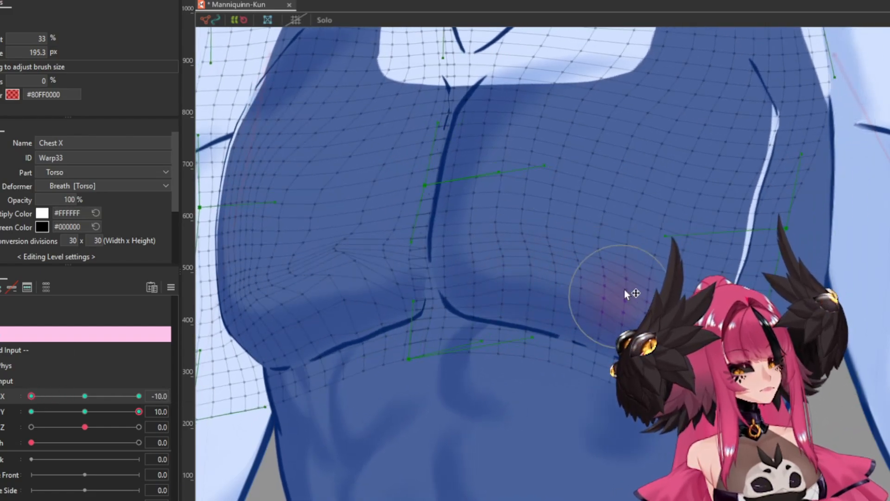
scroll(197, 369, "down", 3)
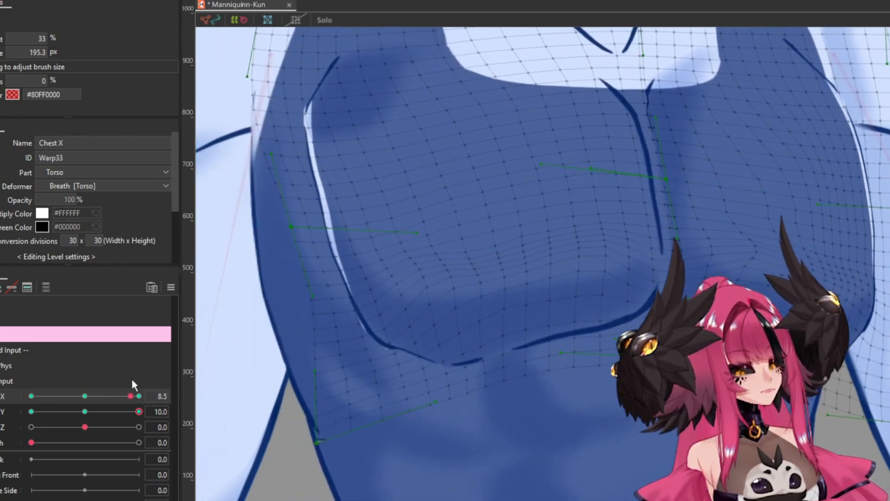
At Body X 10 and Body Y 10, reshape the chest's outer side using a large deform brush of about 1070 px
left_click(139, 395)
scroll(377, 377, "down", 3)
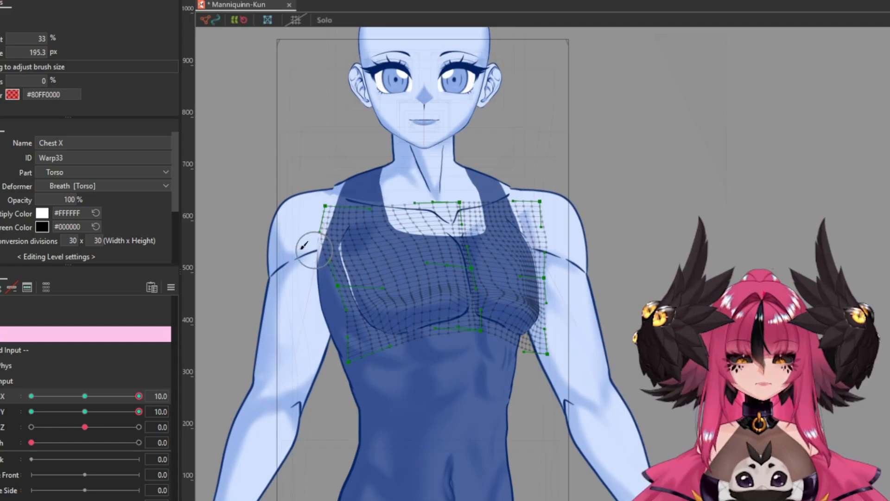
mouse_move(390, 278)
left_mouse_down()
mouse_move(352, 297)
mouse_move(363, 366)
left_mouse_up()
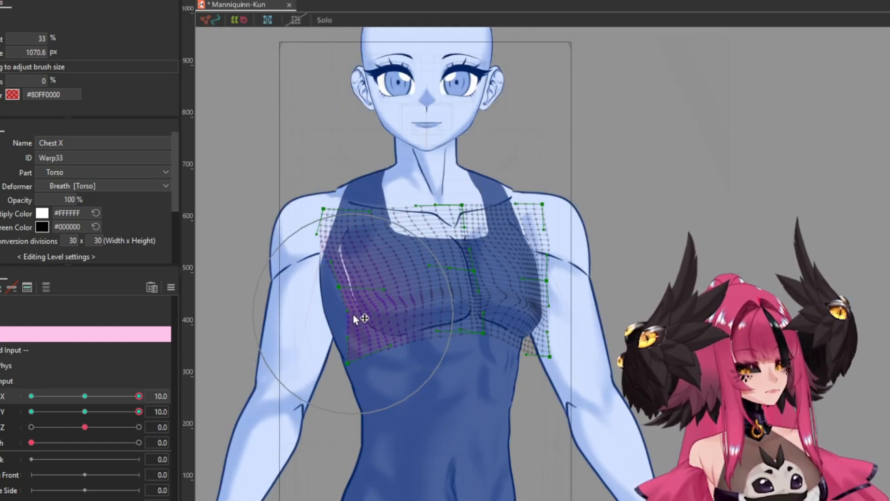
Adjust the chest's outer side at Body X -10 and Body Y 10 with the same large deform brush
left_click_drag(138, 395, 31, 396)
scroll(475, 324, "up", 2)
scroll(475, 365, "down", 2)
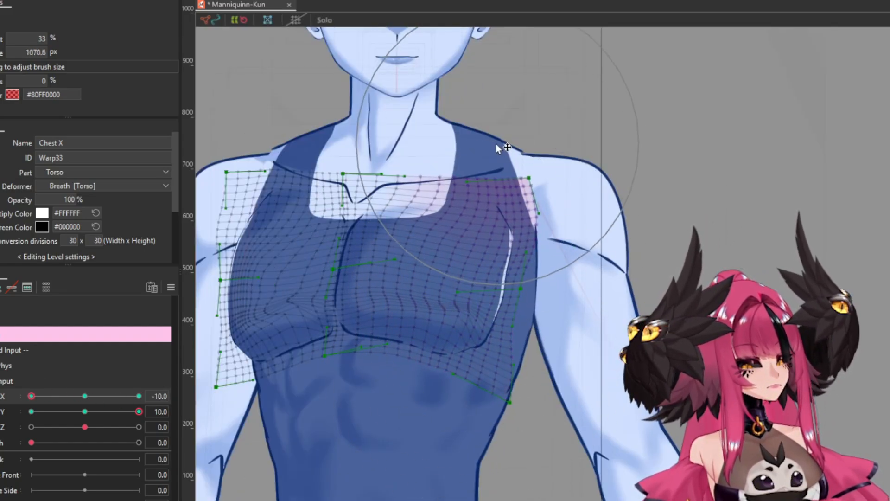
left_click_drag(437, 278, 318, 204)
Touch up the chest at Body X 10 and Body Y 10 with a smaller brush and save the model
scroll(292, 183, "up", 4)
left_click_drag(31, 395, 139, 395)
scroll(670, 188, "down", 1)
key("ctrl+s")
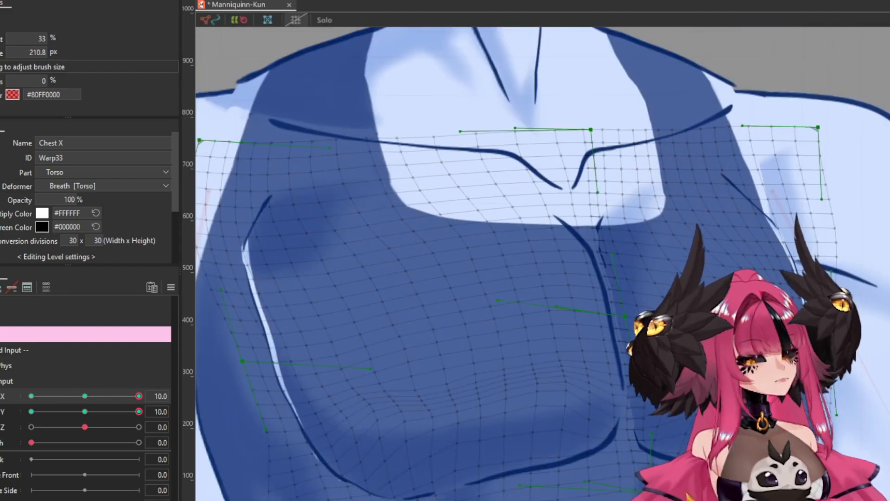
Set Body X and Body Y to -10 and push the middle of the chest slightly downward with the deform brush
scroll(308, 318, "down", 3)
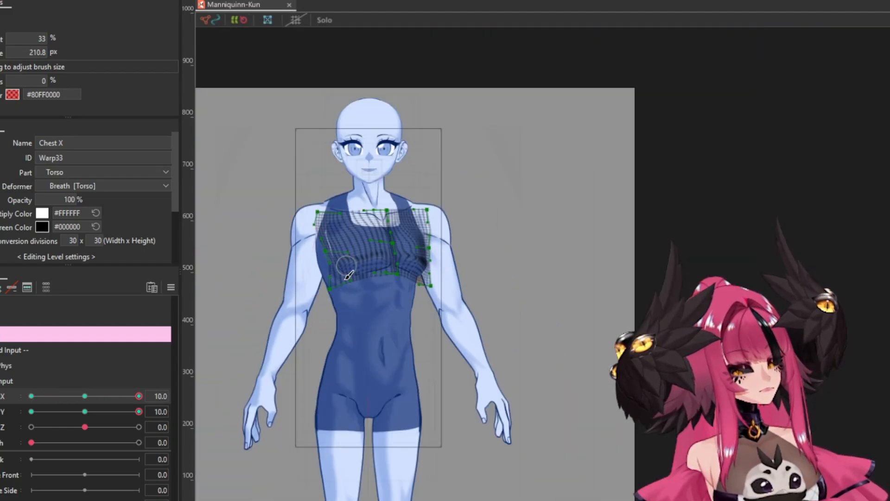
left_click_drag(139, 395, 78, 396)
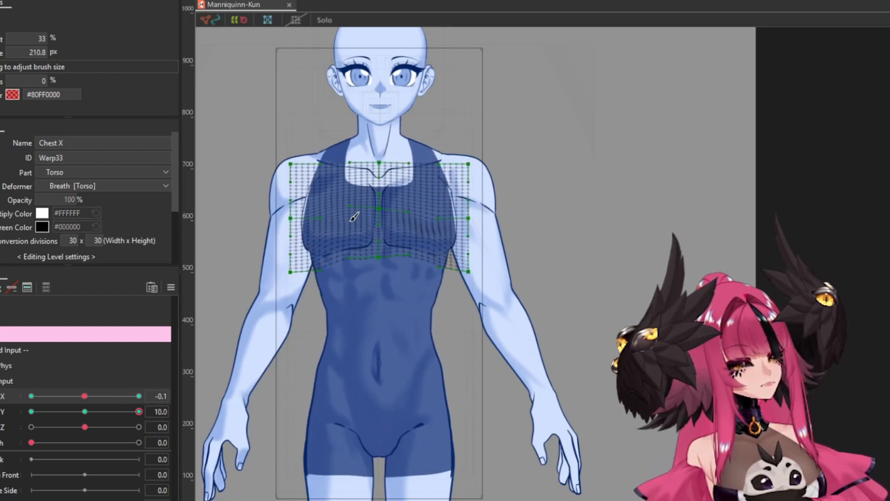
left_click_drag(139, 411, 31, 411)
left_click_drag(78, 395, 1, 392)
scroll(364, 260, "up", 6)
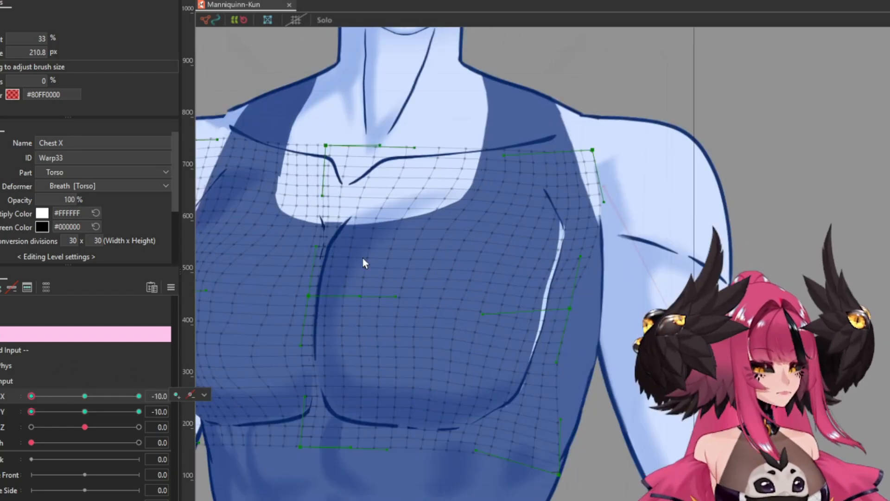
scroll(684, 207, "down", 3)
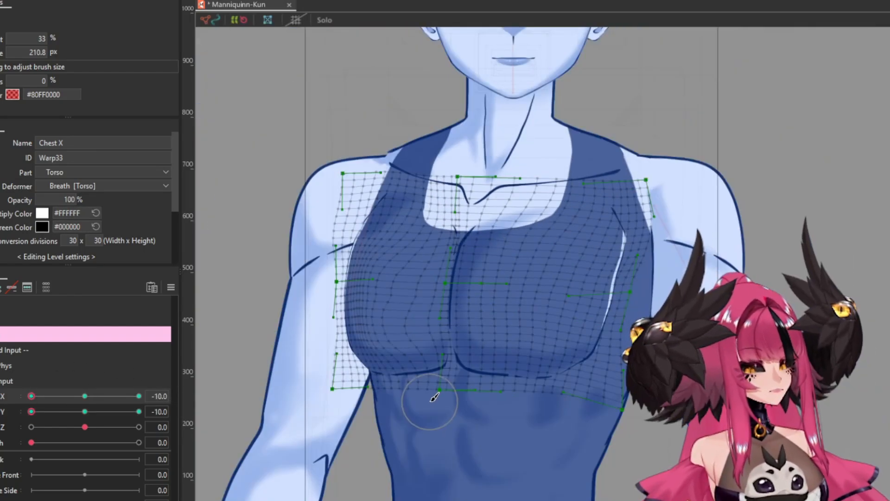
mouse_move(444, 308)
left_mouse_down()
mouse_move(453, 331)
mouse_move(546, 297)
left_mouse_up()
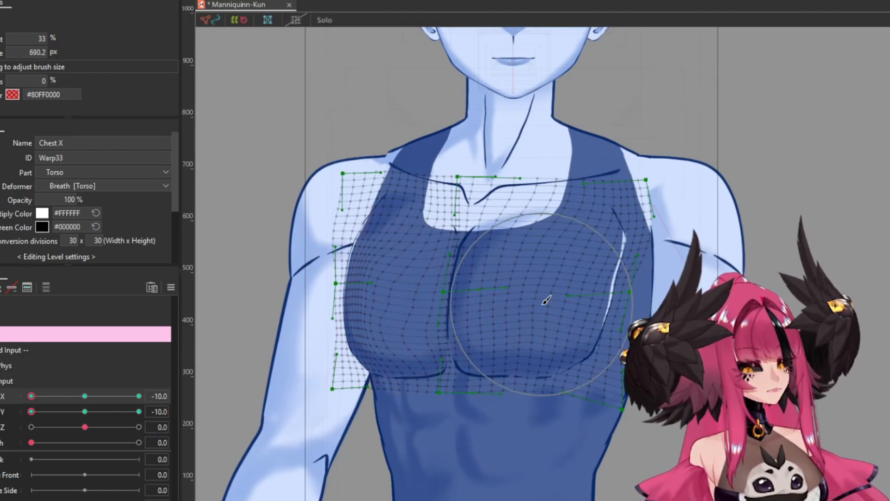
Push the middle of the chest slightly downward at Body X 10 and Body Y -10 to match the opposite side
scroll(368, 308, "down", 3)
left_click_drag(31, 395, 119, 396)
left_click_drag(31, 396, 182, 402)
scroll(426, 261, "up", 3)
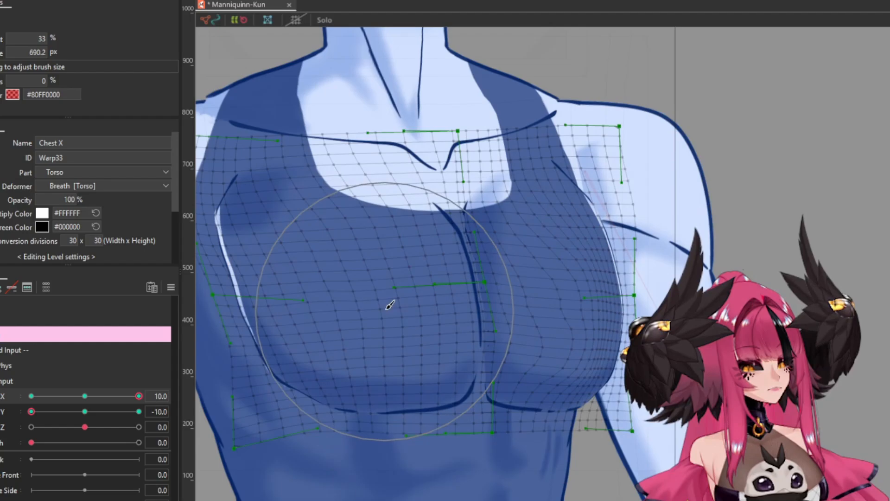
mouse_move(390, 304)
left_mouse_down()
mouse_move(562, 310)
mouse_move(418, 239)
left_mouse_up()
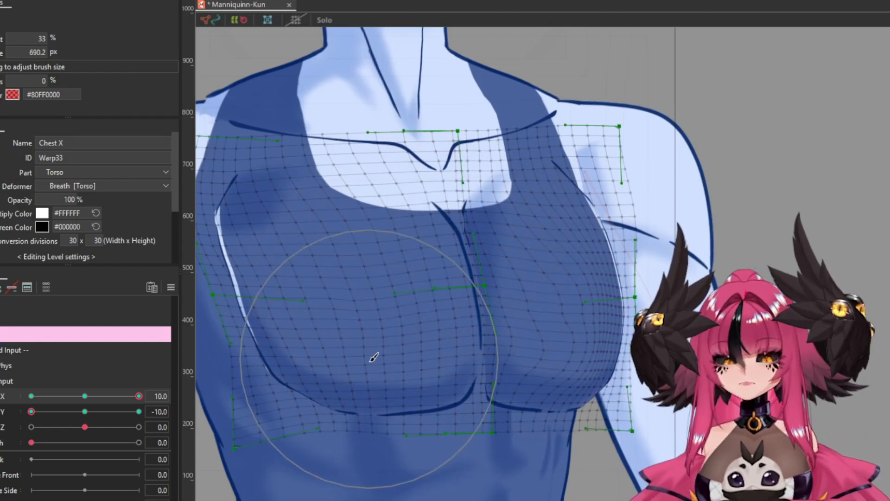
scroll(574, 312, "down", 5)
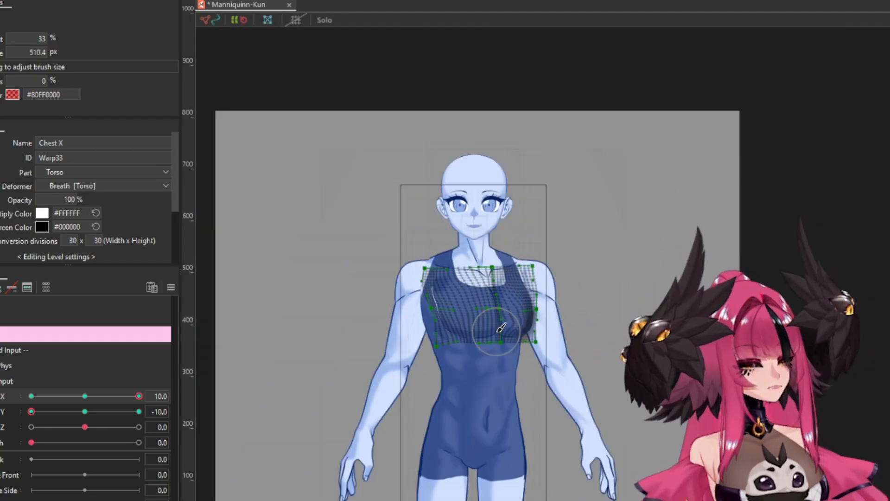
Return Body X to 0 and create a warp deformer around the collarbone lines with 2 x 2 and 30 x 30 divisions
left_click_drag(139, 395, 84, 395)
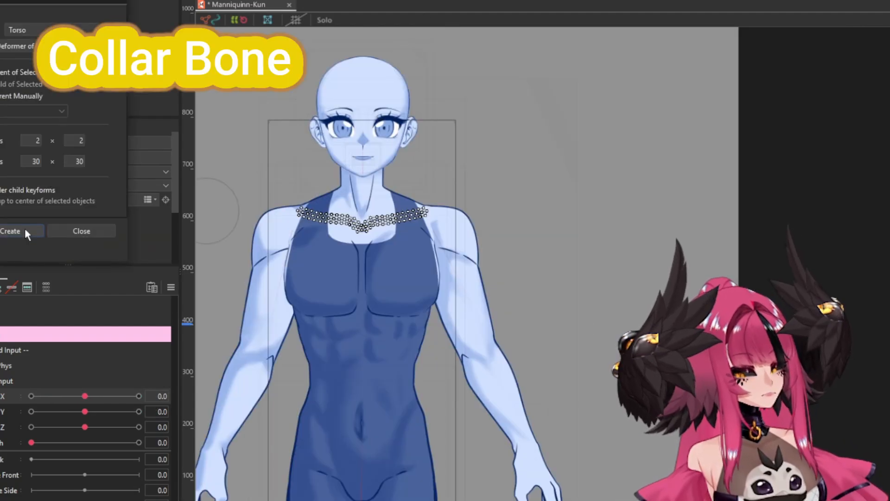
left_click(24, 228)
scroll(358, 194, "up", 3)
Add three keys on Body X to the collarbone deformer and slant its center toward the turning side at Body X 10
key("v")
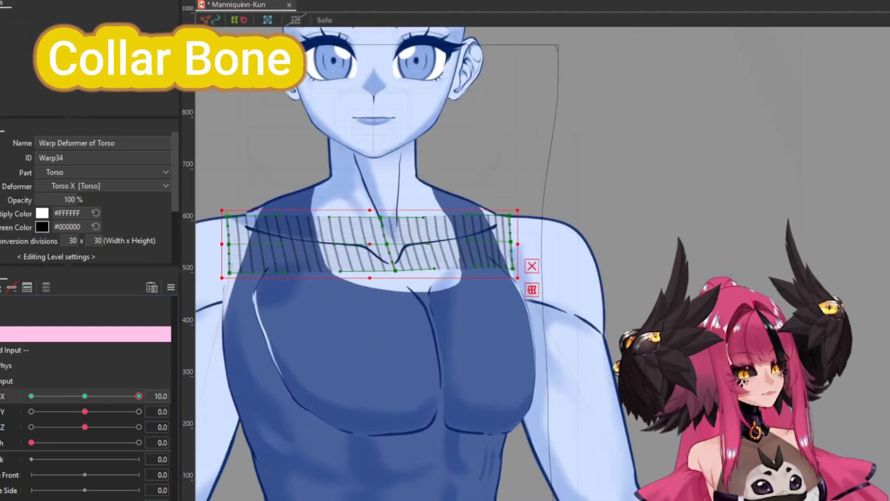
left_click_drag(546, 281, 379, 207)
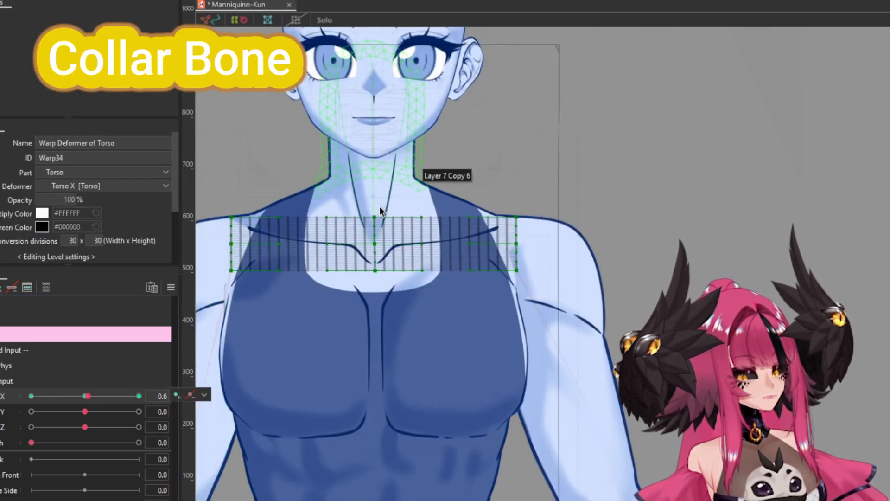
scroll(510, 211, "up", 2)
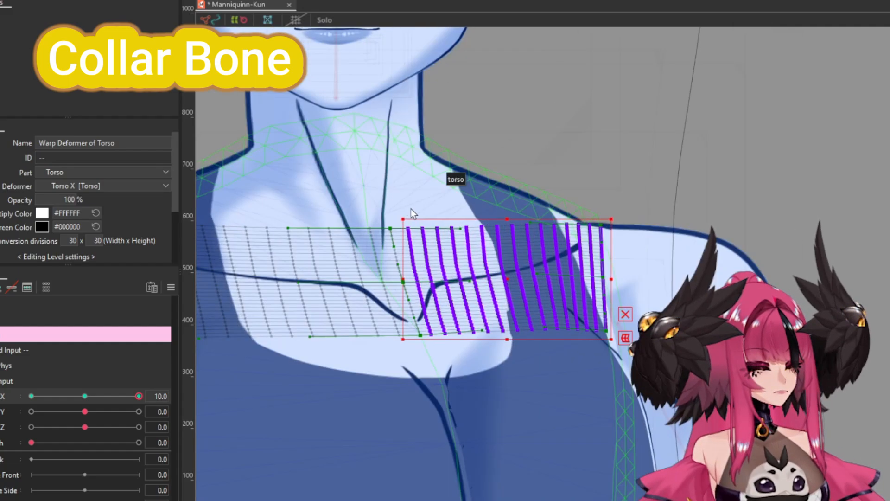
scroll(410, 208, "down", 2)
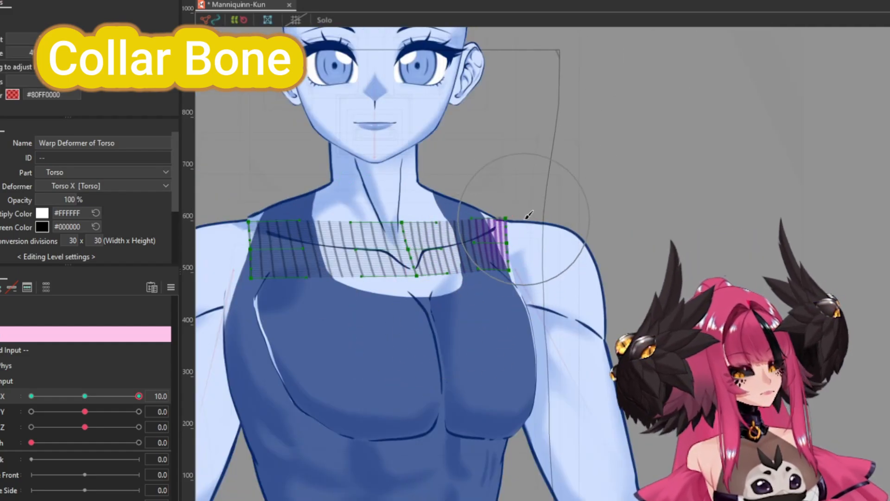
Brush the outer ends of the collarbone deformer into place at Body X 10 and reflect the shape to Body X -10
scroll(528, 214, "down", 3)
scroll(328, 232, "up", 3)
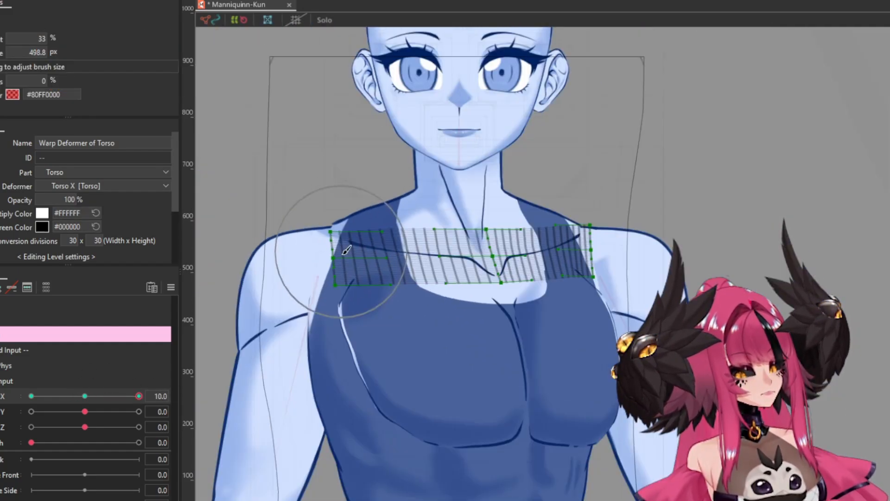
scroll(347, 250, "down", 3)
left_click(170, 287)
left_click(236, 390)
left_click(340, 370)
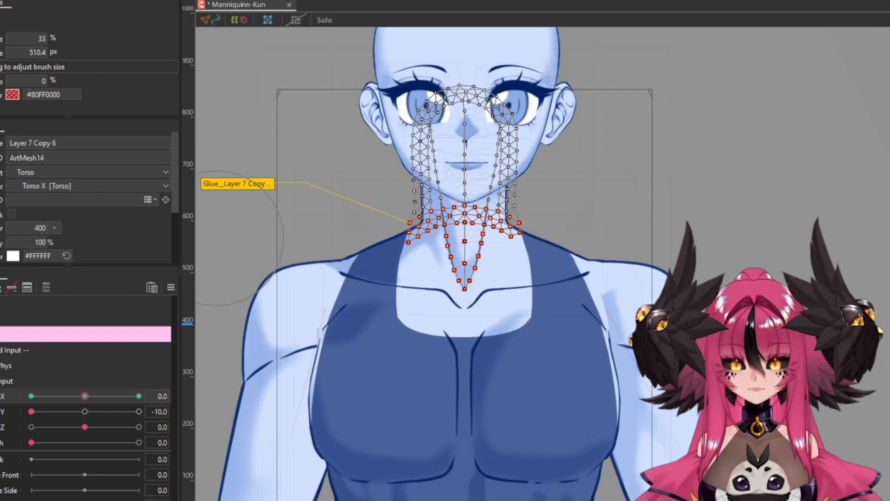
Add three keys on Body Y to the collarbone deformer and arch its middle upward at Body Y 10
left_click_drag(31, 411, 86, 411)
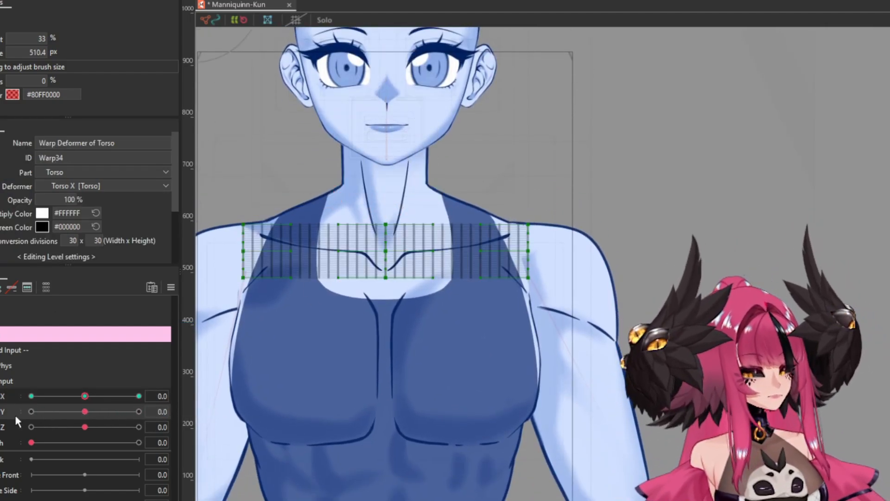
left_click(138, 411)
scroll(404, 277, "down", 5)
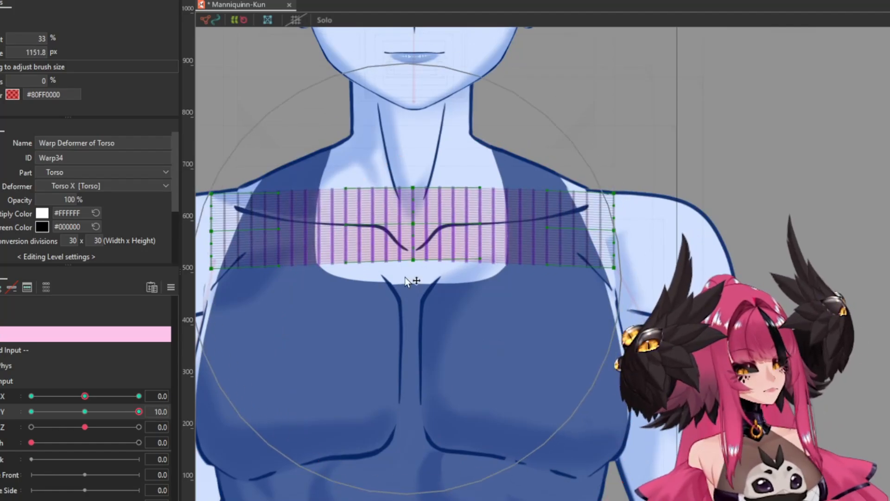
At Body Y -10, curve the collarbone deformer with its middle lower than its outer ends and preview Body Y
left_click(31, 411)
mouse_move(31, 411)
left_mouse_down()
mouse_move(138, 411)
mouse_move(31, 411)
left_mouse_up()
scroll(365, 331, "up", 3)
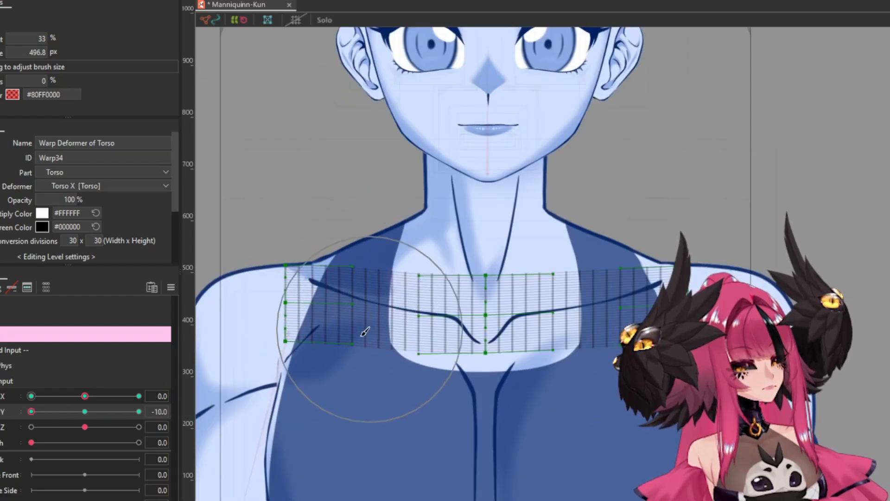
scroll(465, 293, "down", 2)
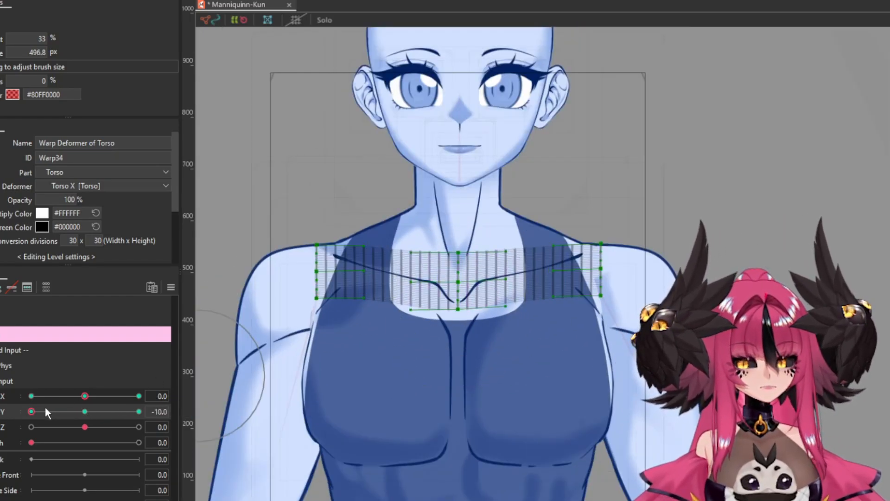
left_click_drag(46, 411, 31, 426)
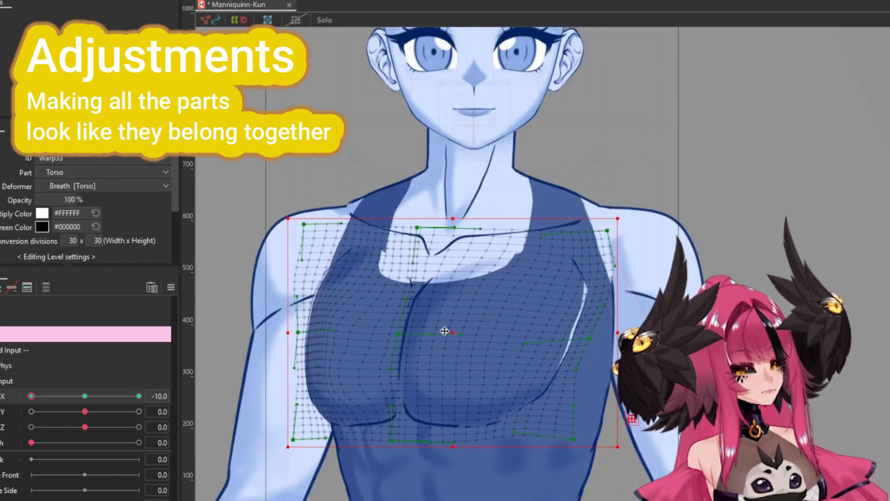
Refine Chest X at Body X -10 with the deform brush to fit the torso, preview Body X and save the model
scroll(435, 301, "up", 2)
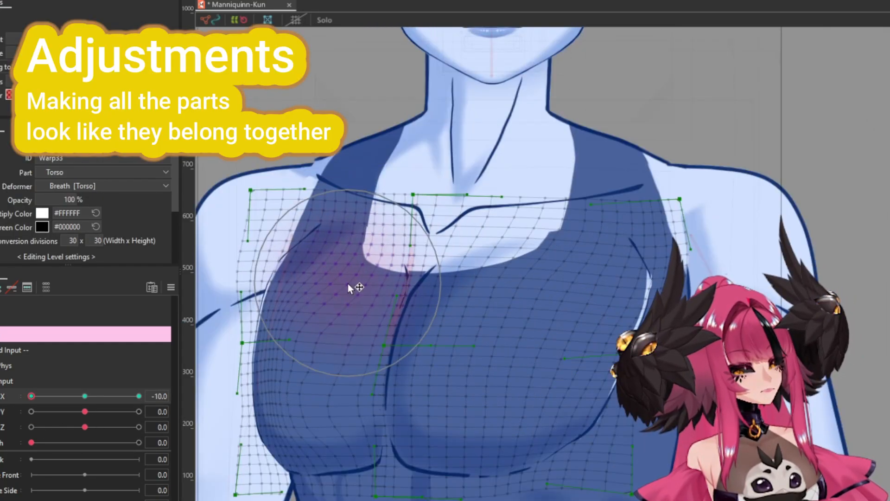
scroll(460, 259, "down", 2)
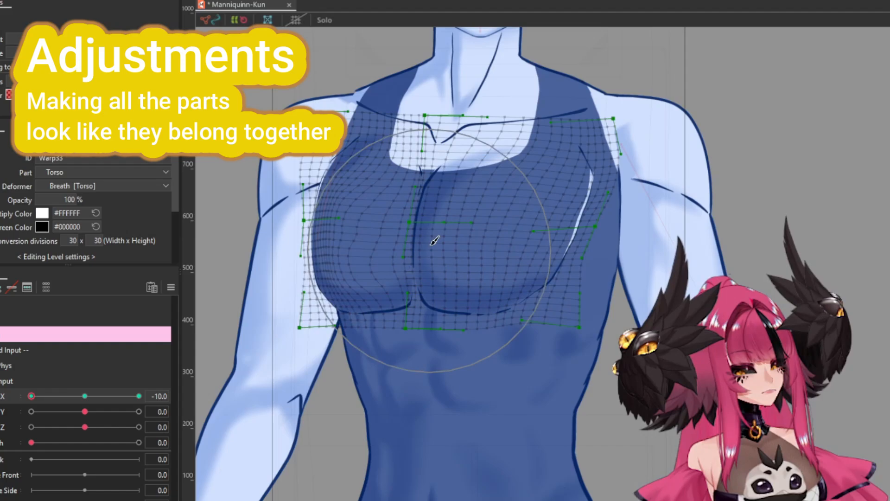
scroll(498, 315, "down", 2)
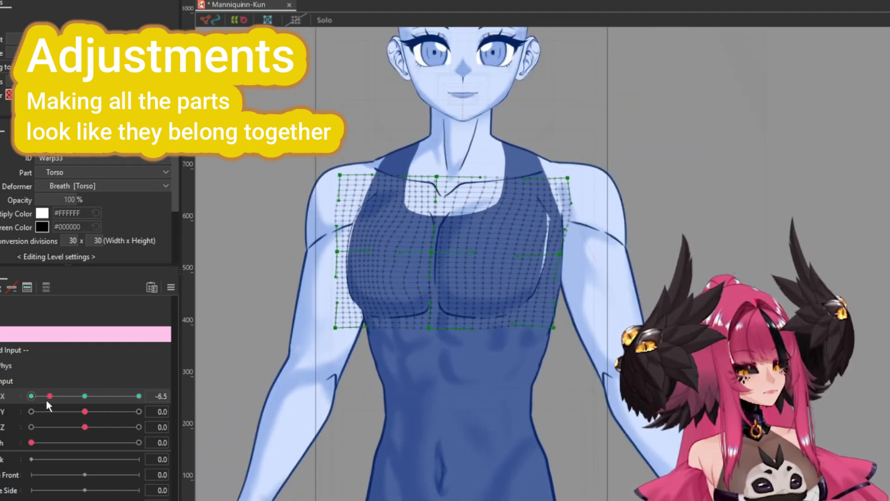
left_click_drag(85, 396, 31, 395)
key("ctrl+s")
Adjust the Chest X deformer at Body X 10 with a deform brush of about 300 px
scroll(307, 166, "down", 2)
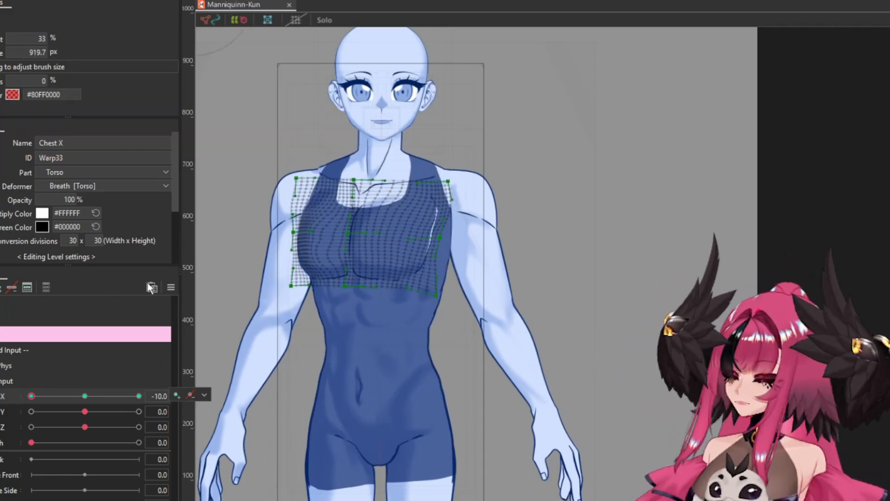
scroll(336, 236, "up", 6)
scroll(336, 167, "down", 3)
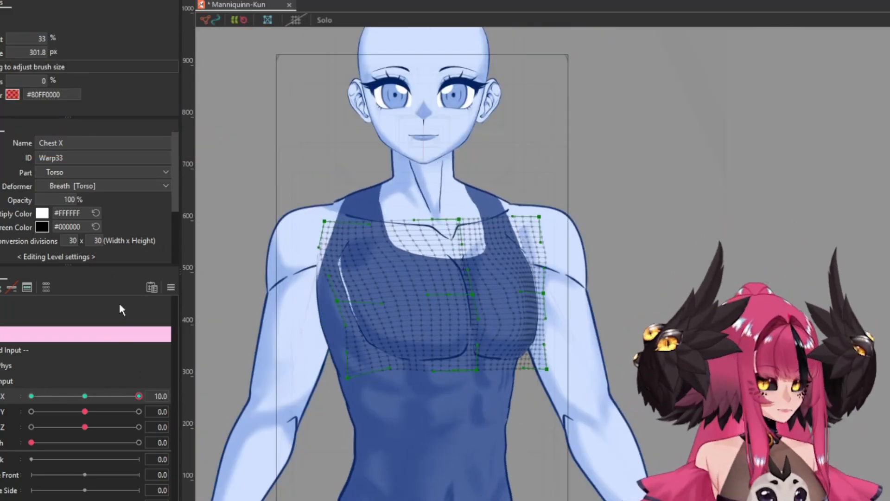
Adjust the Torso X deformer around the waist at Body X -10 and 10 with a deform brush of about 1000 px
scroll(337, 166, "down", 2)
left_click(284, 350)
scroll(284, 350, "up", 2)
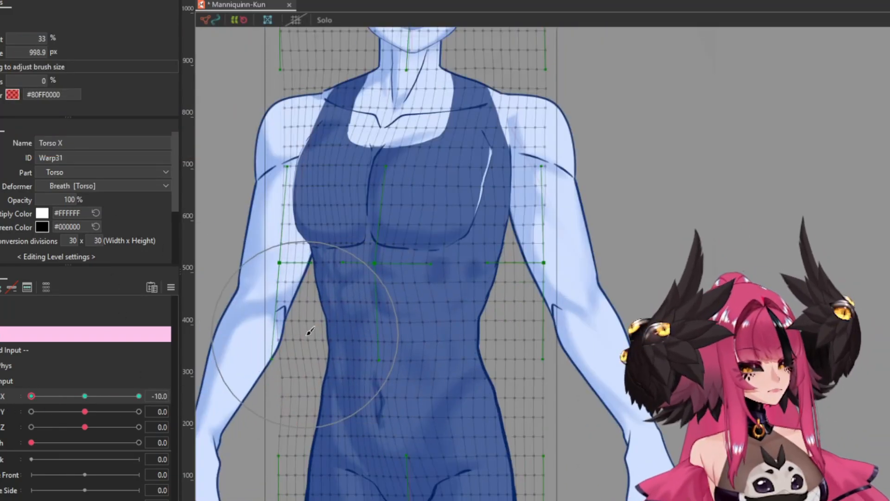
left_click_drag(31, 395, 138, 396)
left_click_drag(333, 334, 351, 335)
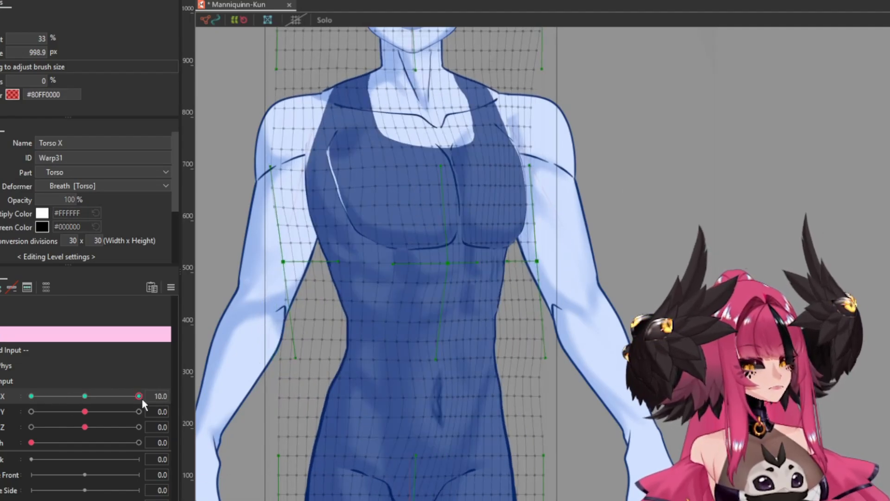
left_click_drag(139, 396, 84, 396)
Add three keys on Body Y to the Arm L rotation deformer and adjust the arm at Body Y -10 and 10
scroll(353, 231, "down", 3)
scroll(351, 114, "up", 3)
left_click(351, 114)
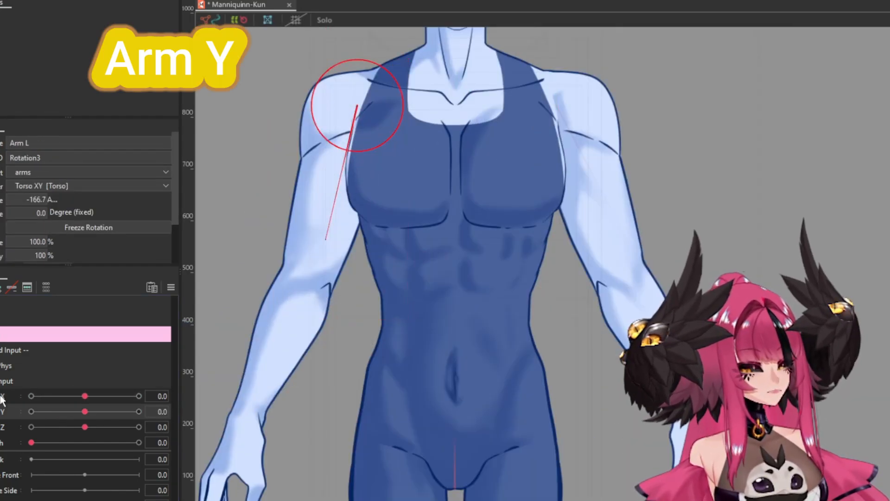
mouse_move(283, 306)
left_mouse_down()
mouse_move(260, 333)
mouse_move(277, 292)
left_mouse_up()
scroll(277, 292, "down", 1)
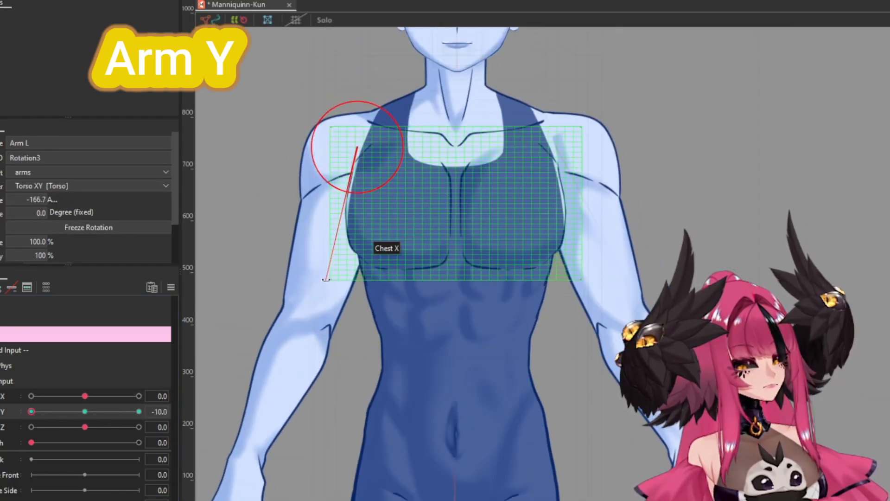
scroll(302, 273, "down", 2)
left_click_drag(139, 412, 31, 411)
scroll(302, 190, "up", 3)
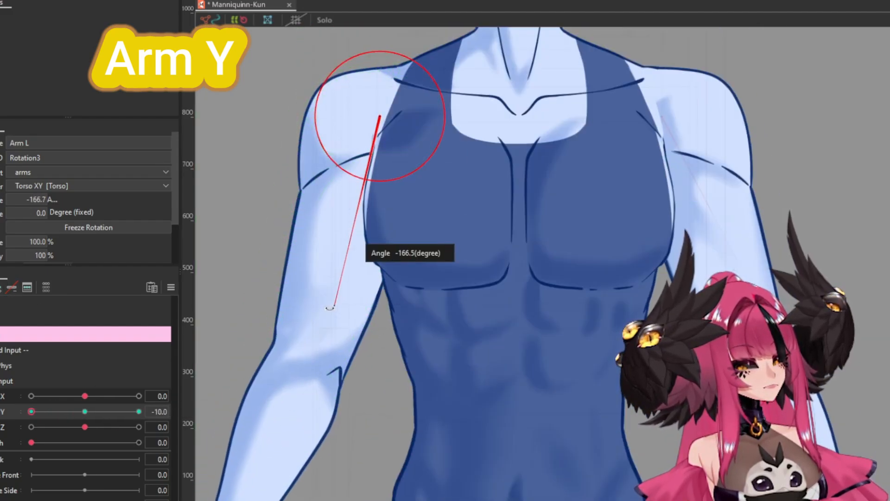
scroll(297, 315, "down", 3)
left_click_drag(31, 411, 138, 411)
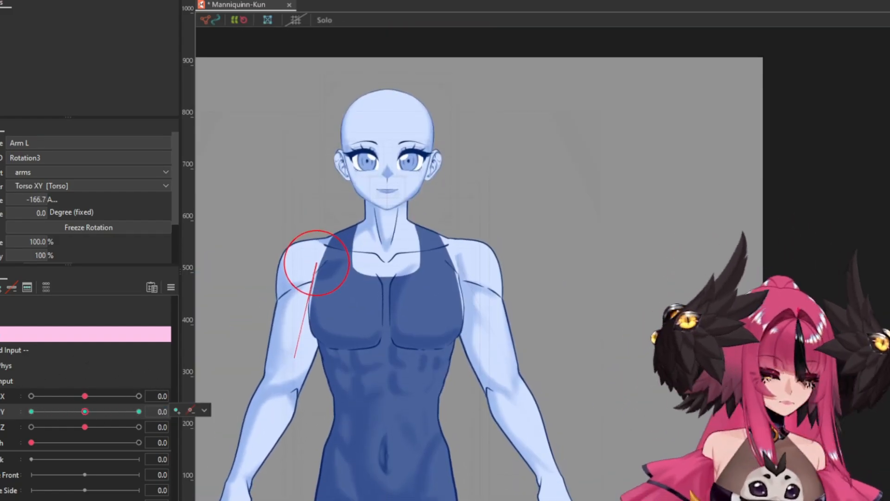
Pose the Arm R rotation deformer on Body Y, at about 151.5 degrees for -10 and 154.8 degrees for 10
scroll(427, 308, "up", 5)
scroll(397, 299, "down", 4)
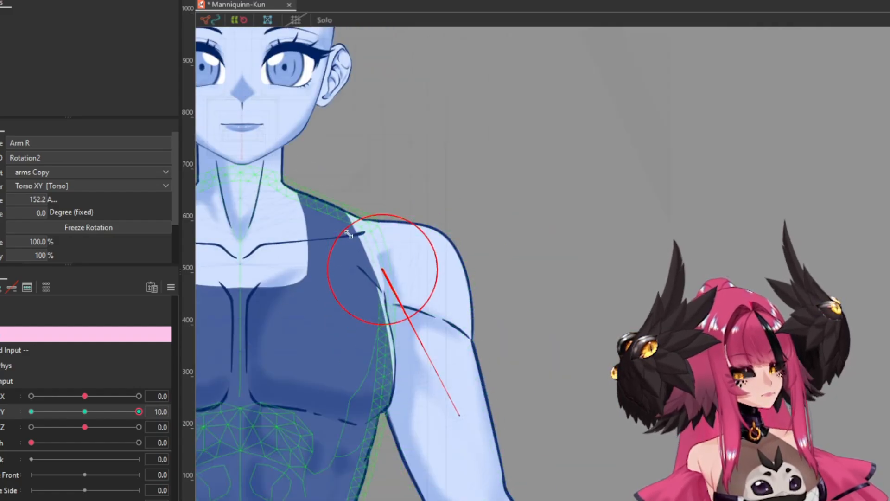
scroll(467, 427, "up", 5)
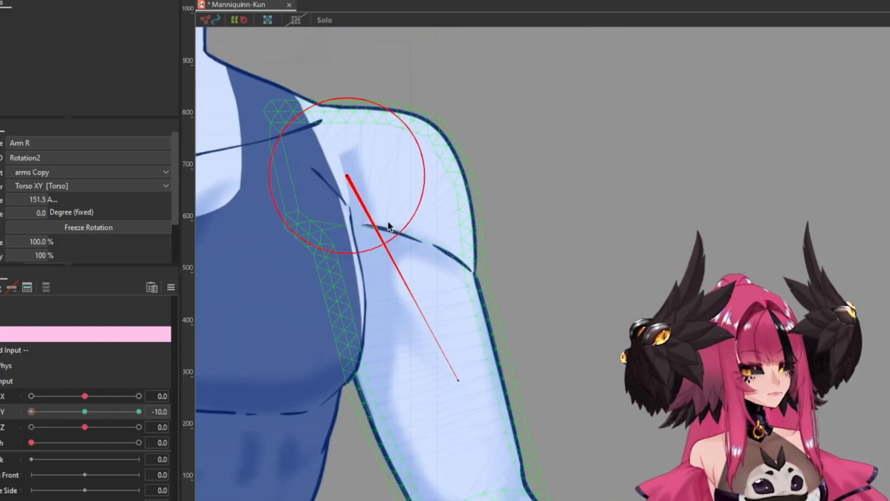
scroll(431, 218, "down", 5)
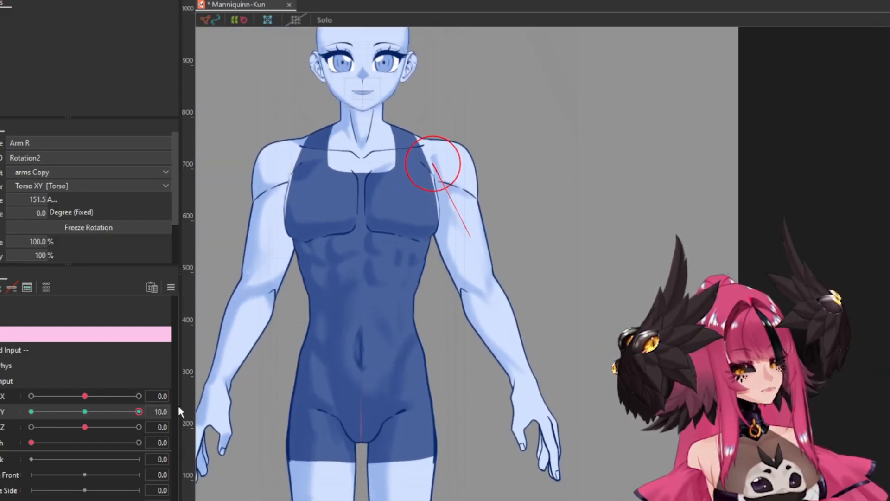
scroll(495, 228, "up", 5)
scroll(495, 228, "down", 3)
scroll(396, 234, "up", 5)
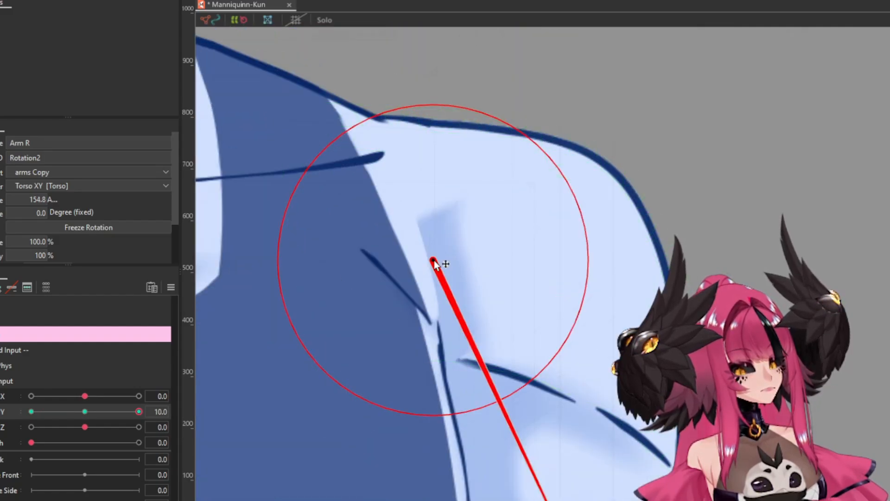
scroll(434, 260, "down", 5)
scroll(449, 166, "down", 2)
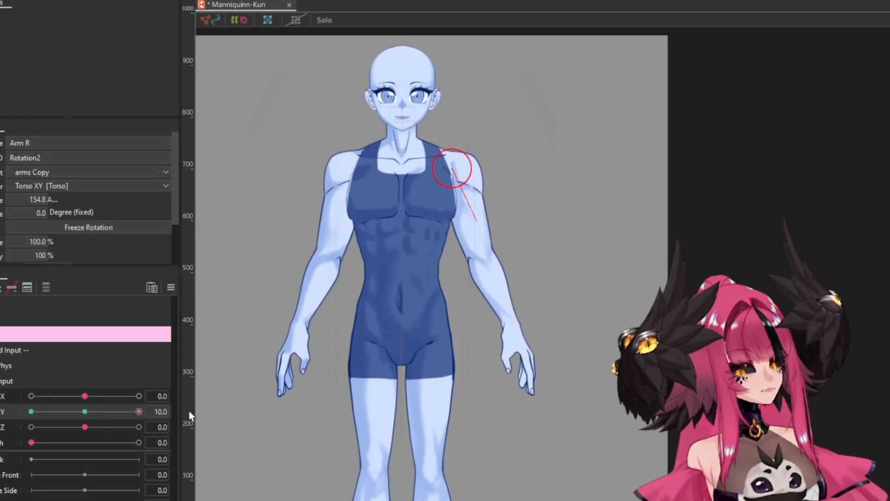
Rotate the Arm R deformer to about 156.2 degrees at Body Y 0, preview Body Y and save the model
left_click(85, 411)
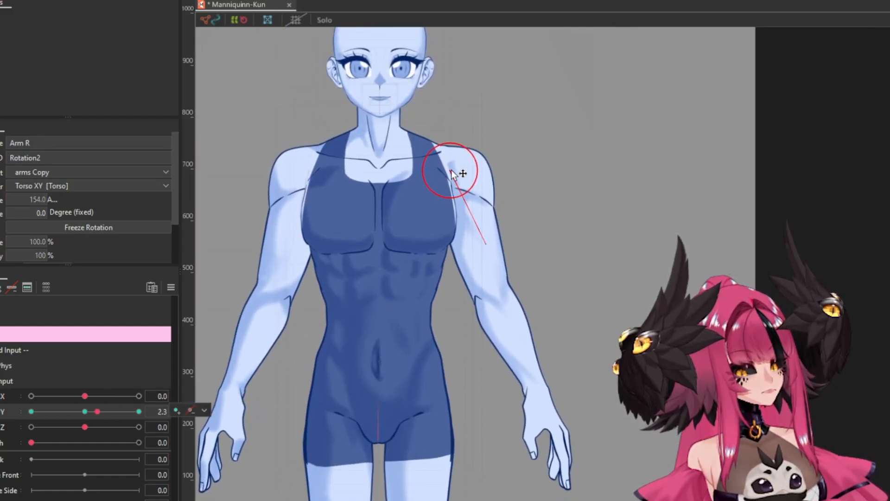
left_click_drag(486, 248, 468, 256)
scroll(441, 144, "up", 4)
scroll(468, 181, "down", 4)
scroll(493, 257, "up", 1)
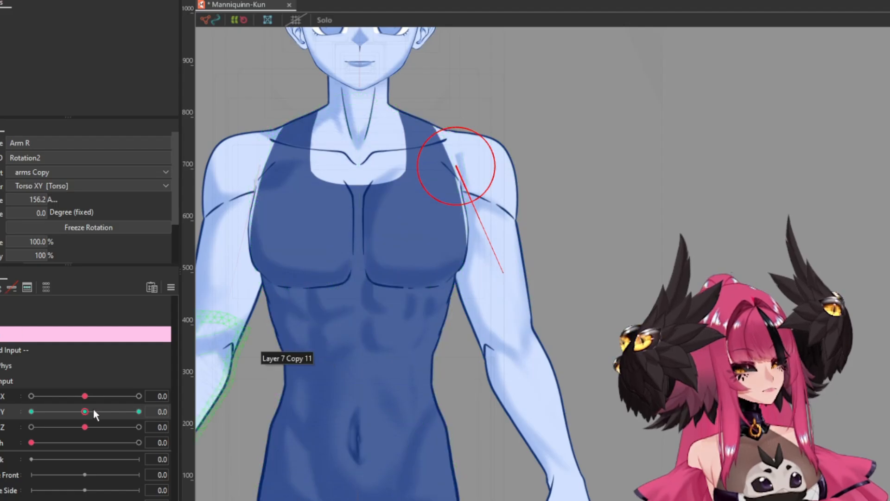
left_click_drag(119, 409, 96, 419)
scroll(504, 315, "down", 4)
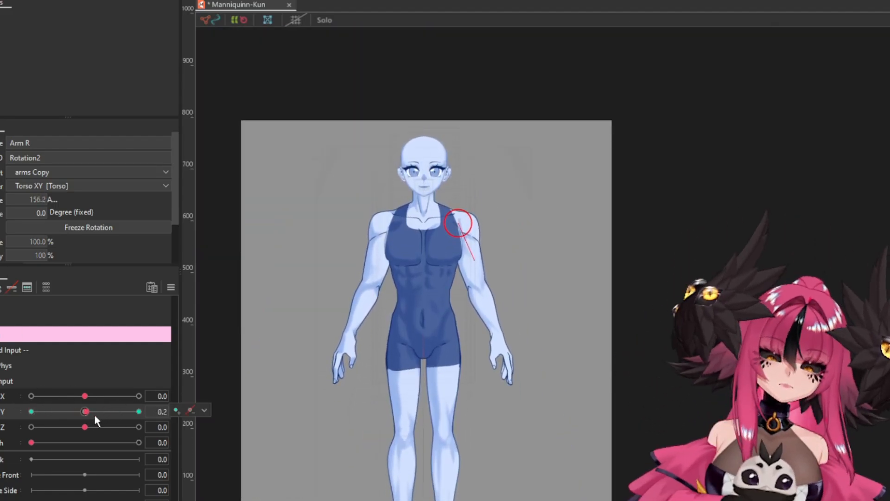
key("ctrl+s")
Bind the upper-arm and forearm meshes of Arm L together around the elbow in mesh editing
scroll(387, 269, "up", 3)
left_click(377, 301)
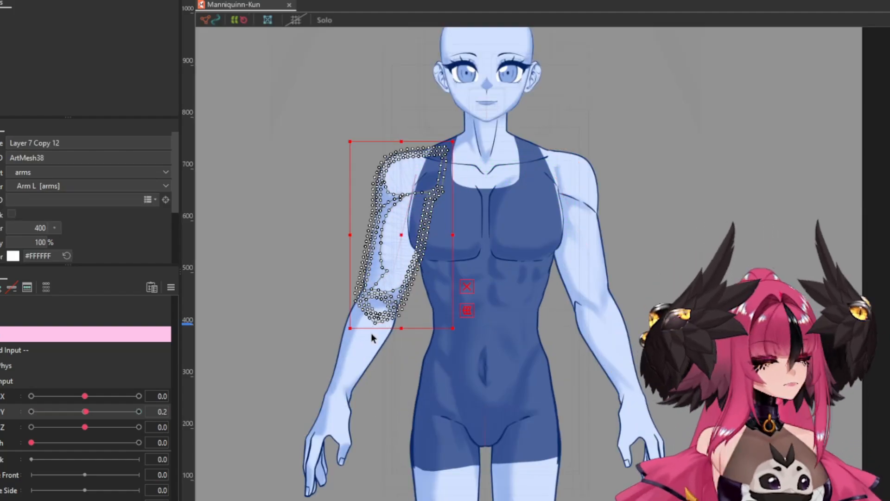
double_click(371, 333)
scroll(307, 228, "up", 3)
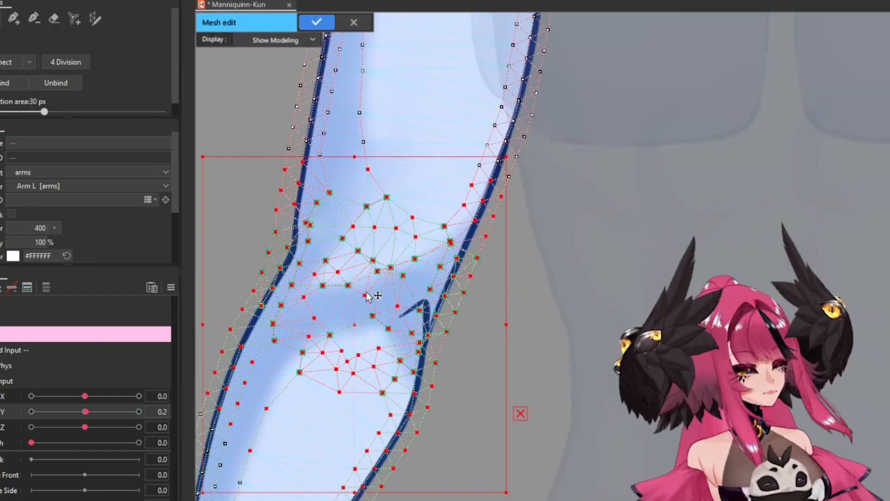
left_click(501, 322)
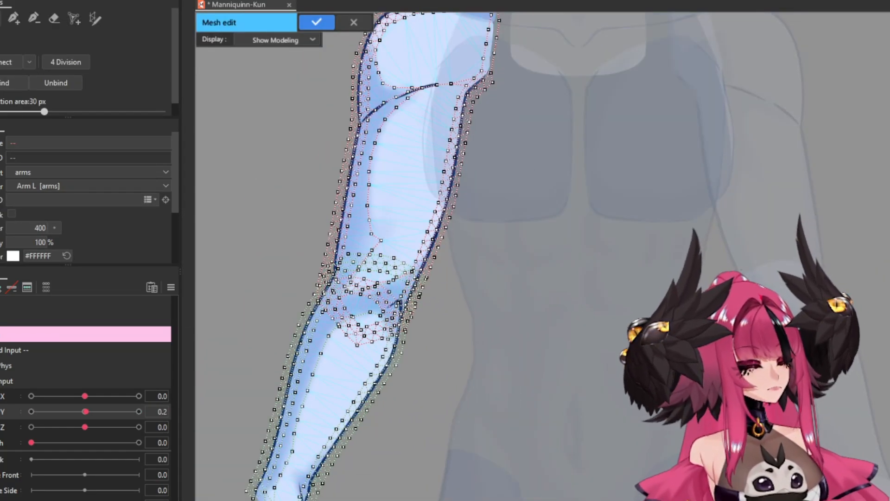
key("Return")
scroll(326, 347, "down", 5)
Create a rotation deformer named Arm L2 at the elbow for the forearm and hand, parented to Arm L
left_click(368, 138)
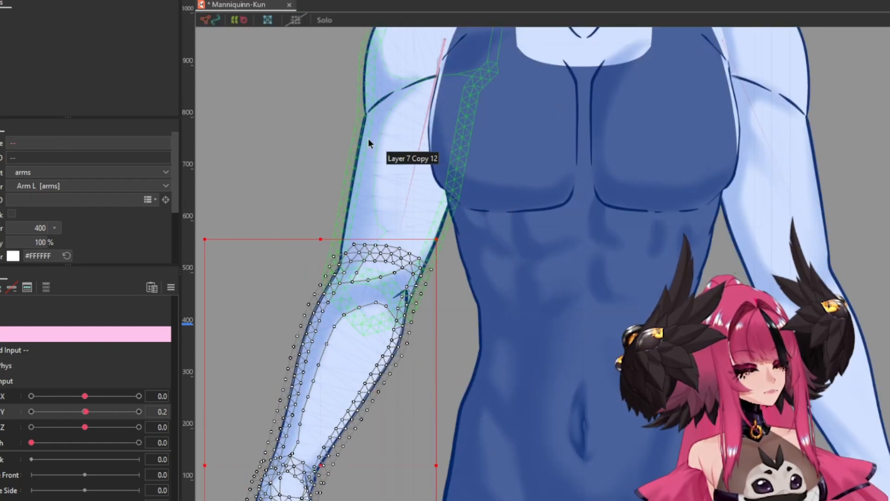
scroll(337, 353, "up", 5)
left_click(338, 353)
scroll(313, 281, "down", 5)
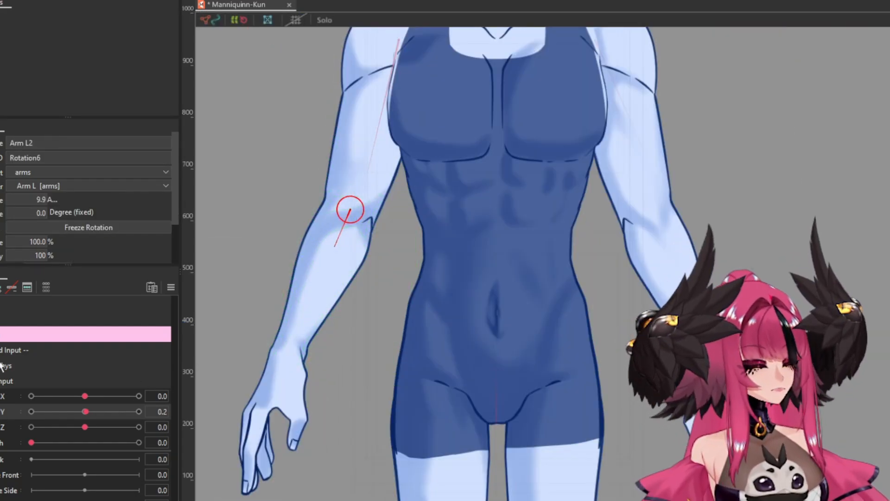
Add two keys on Breath to the Arm L2 deformer and adjust its elbow pivot and angle between Breath 0 and 1
scroll(352, 222, "up", 4)
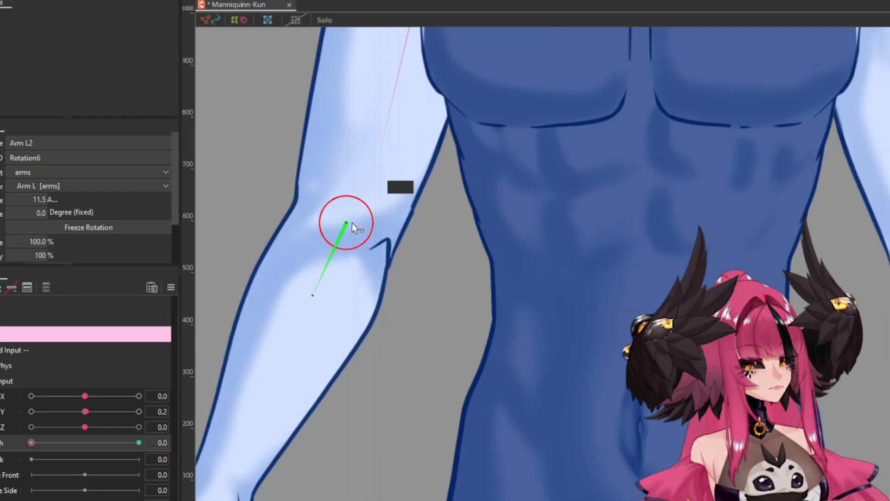
scroll(346, 224, "down", 3)
left_click_drag(38, 441, 139, 442)
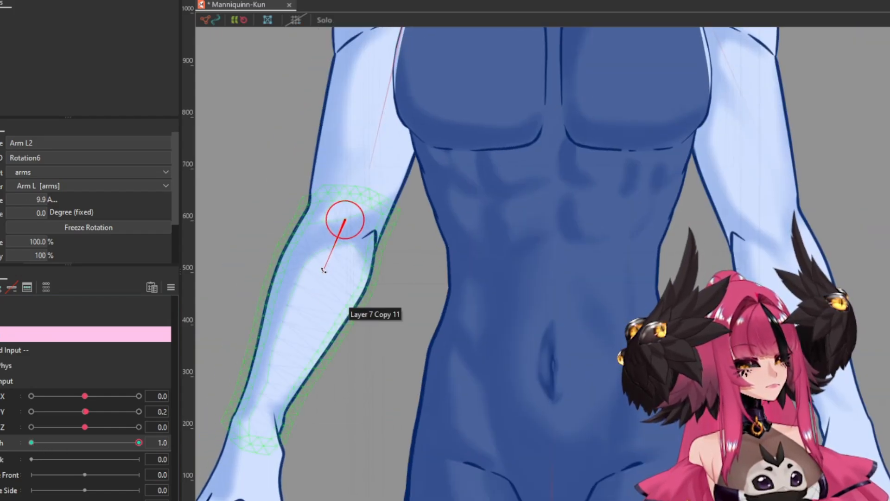
scroll(353, 232, "up", 3)
Try deforming the Arm L2 forearm mesh at Breath 1 with a deform brush of about 504 px and preview Breath
left_click(317, 227)
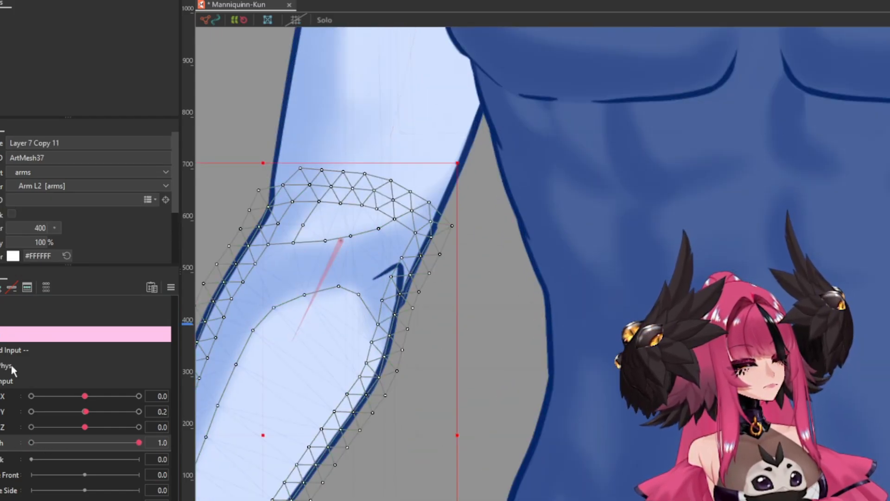
scroll(320, 232, "down", 3)
key("b")
scroll(516, 256, "down", 4)
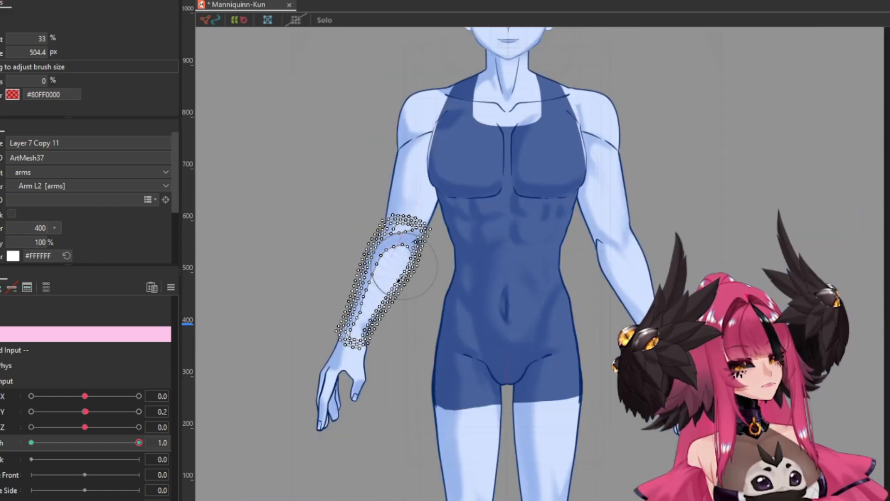
scroll(417, 325, "up", 2)
left_click_drag(138, 442, 31, 442)
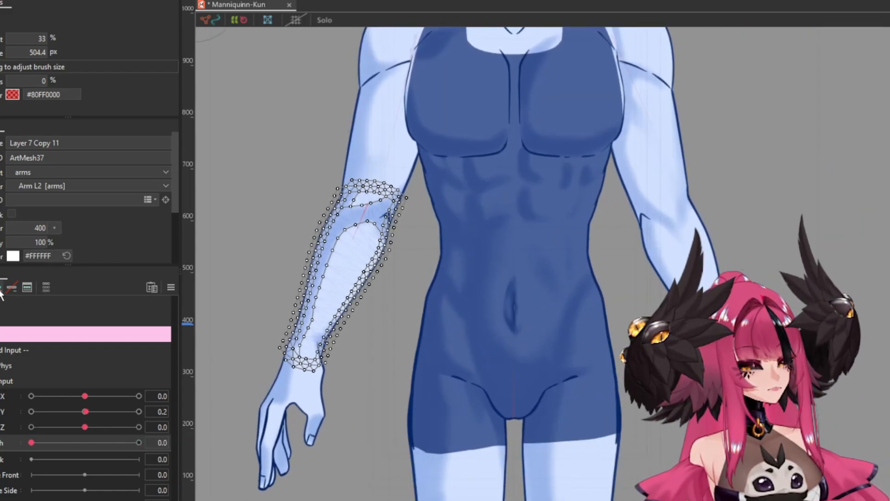
Key the Arm L2 forearm mesh on Breath, refine its elbow with a deform brush of about 241 px and preview Breath
key("v")
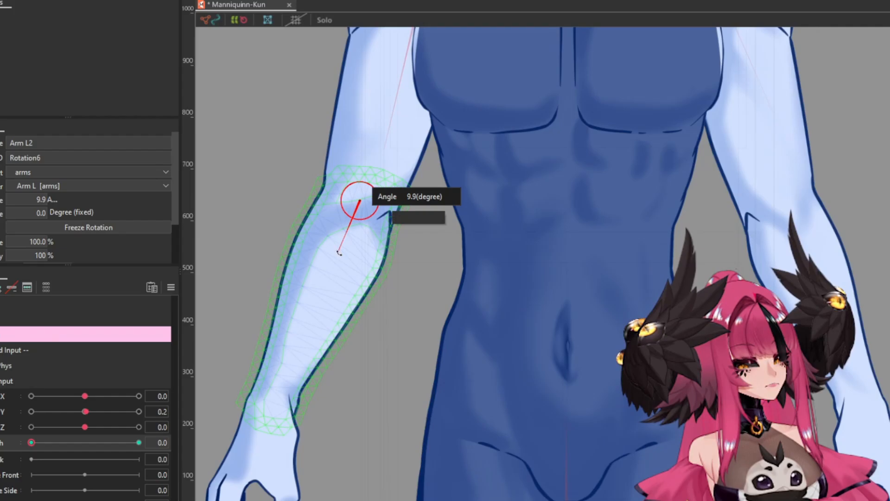
scroll(366, 209, "down", 2)
left_click(366, 209)
key("b")
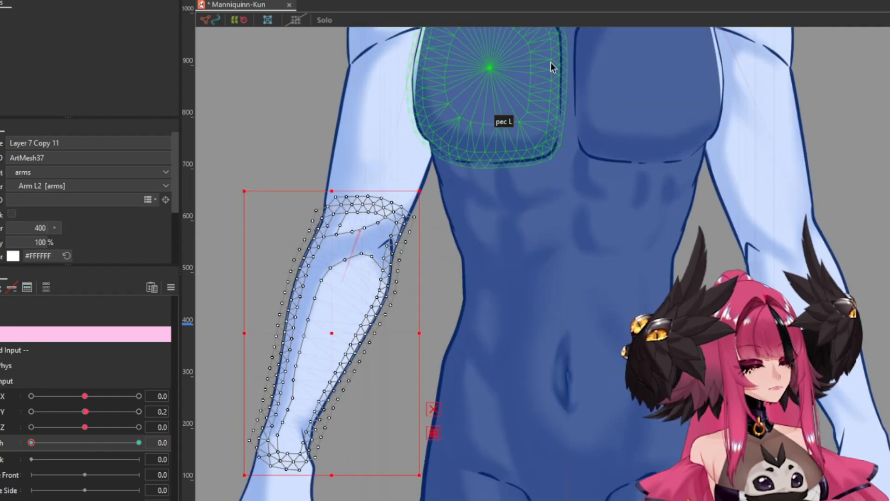
scroll(407, 206, "up", 5)
scroll(412, 208, "down", 5)
scroll(388, 300, "up", 5)
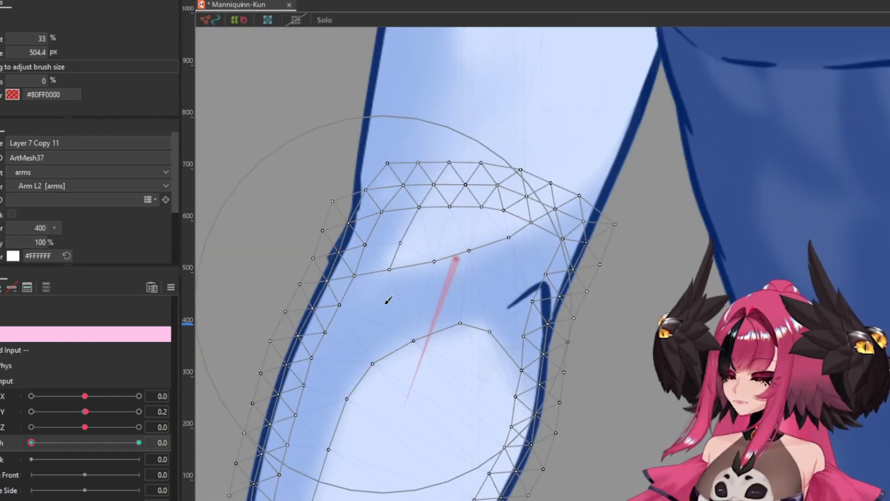
scroll(334, 208, "down", 5)
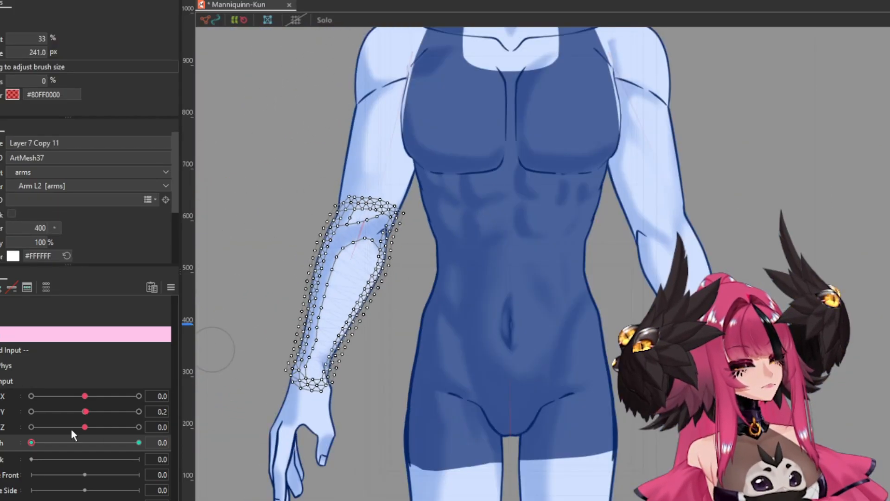
left_click_drag(65, 440, 21, 385)
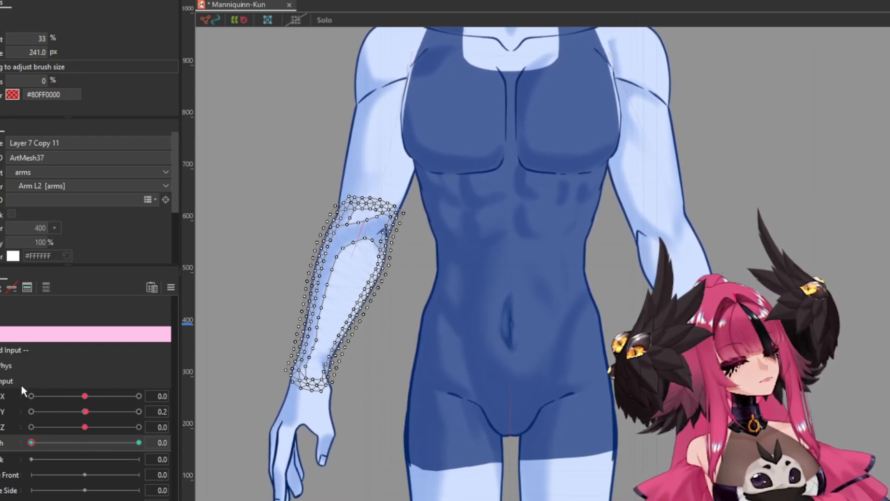
Create a rotation deformer named Arm R2 at the other elbow under Arm R and key the forearm on Breath
scroll(476, 128, "up", 2)
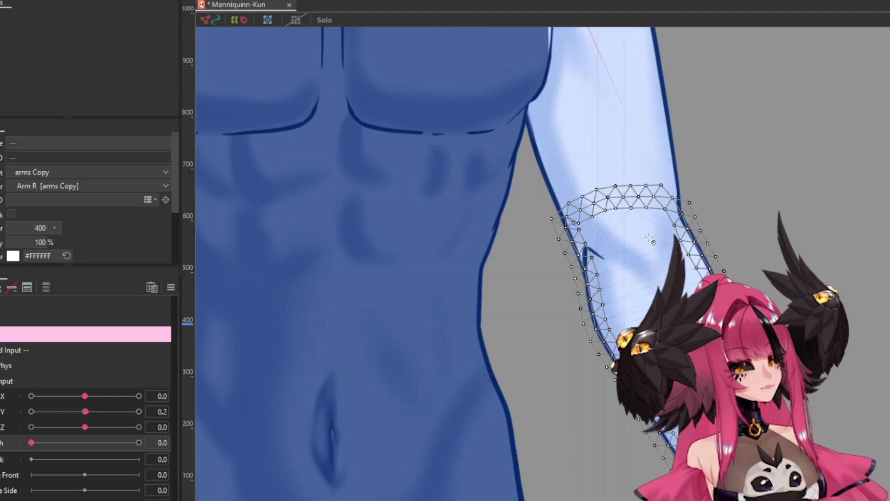
left_click(625, 208)
scroll(524, 302, "down", 5)
left_click_drag(528, 219, 541, 228)
left_click(552, 260)
scroll(547, 259, "up", 6)
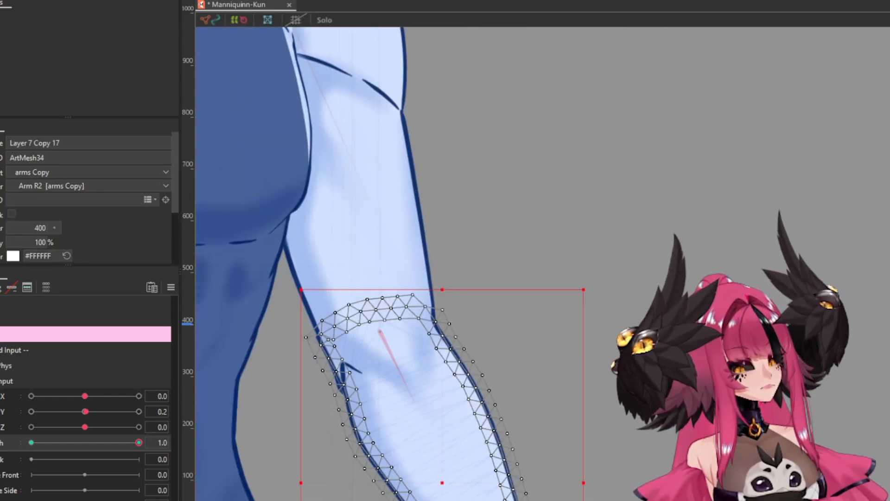
Refine the Arm R2 forearm mesh at Breath 1 with the 241 px deform brush, deselect it and save the model
key("b")
scroll(457, 278, "down", 10)
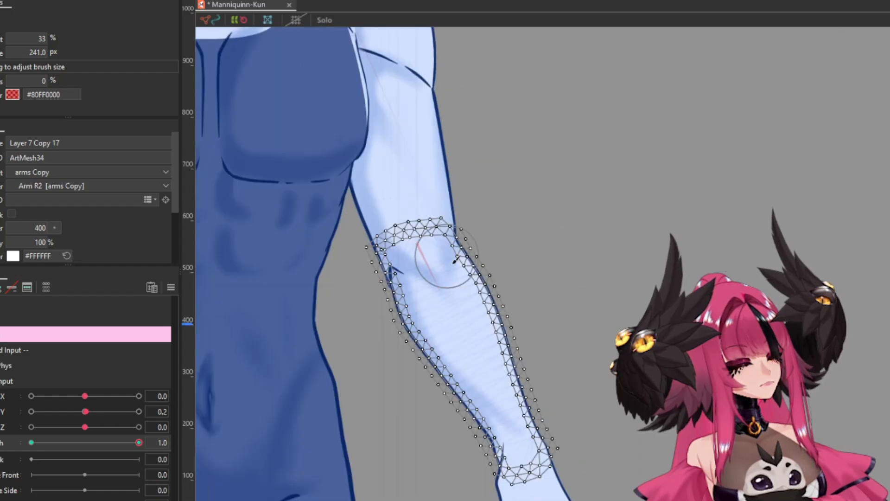
scroll(395, 302, "down", 5)
key("Escape")
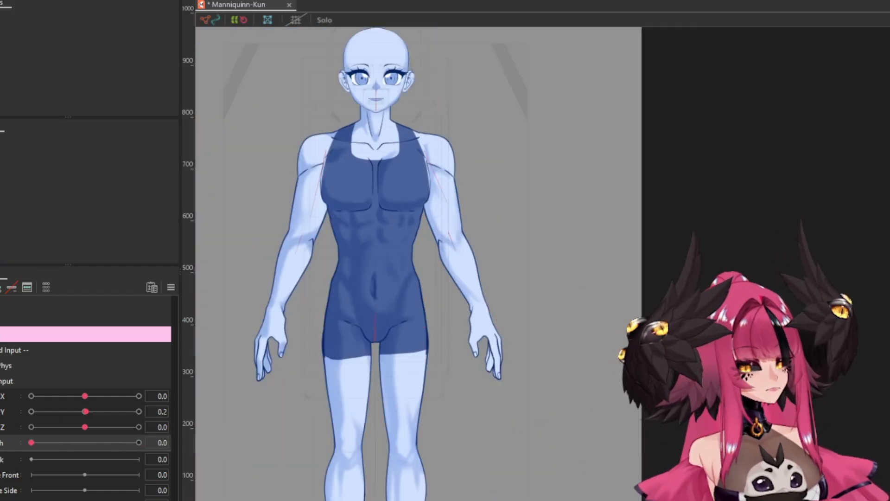
key("ctrl+s")
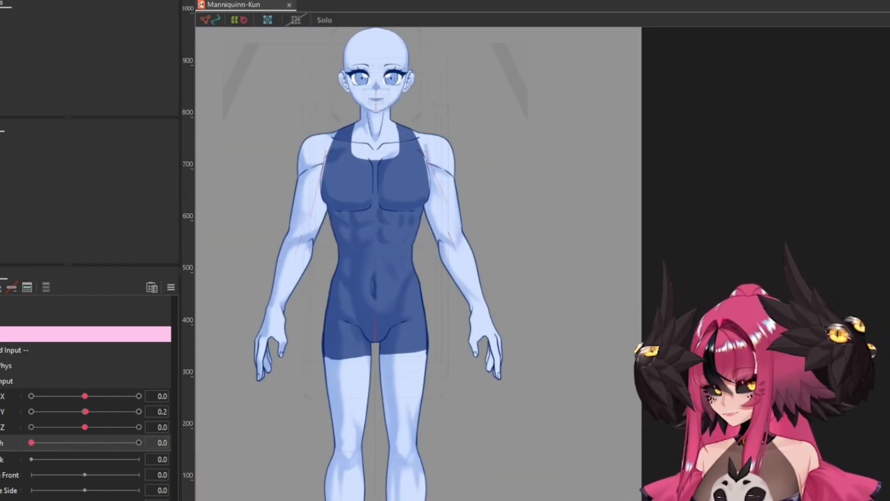
Key the Arm R warp deformer of arms Copy on Body X and shape its shoulder at 10 with a 597.4 px deform brush
key("ctrl+z")
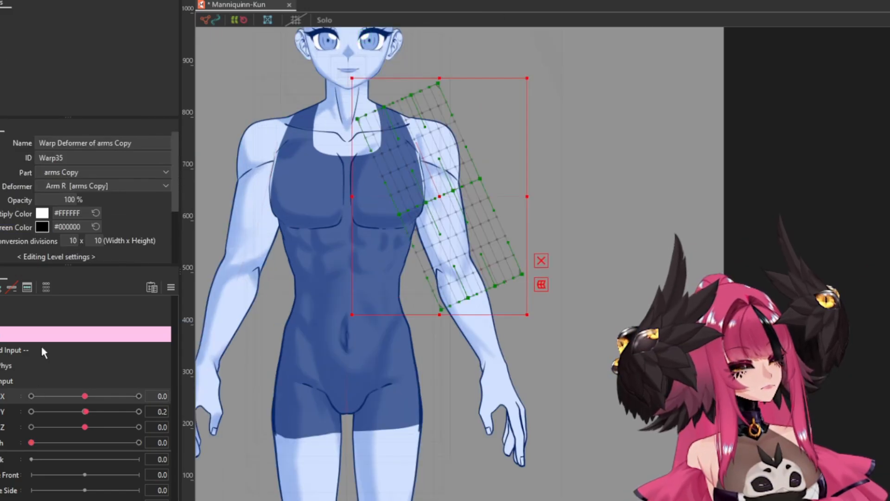
left_click(138, 395)
scroll(384, 233, "up", 4)
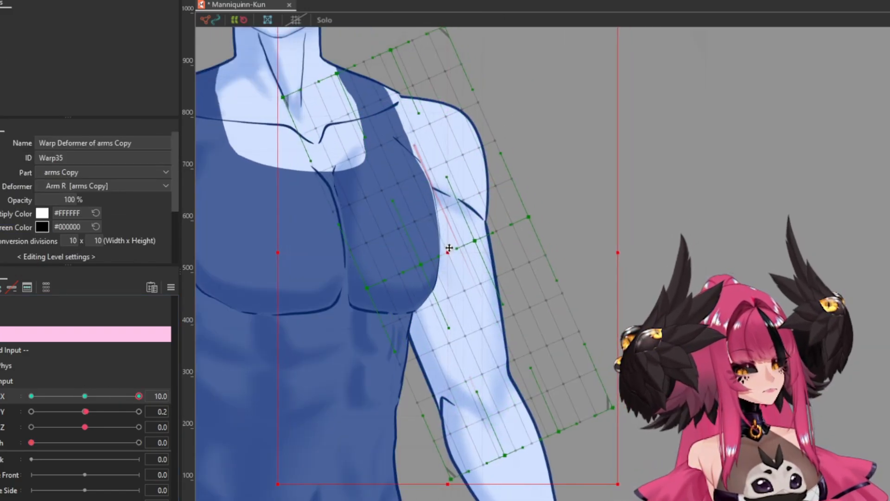
scroll(384, 233, "down", 2)
scroll(384, 233, "up", 4)
key("b")
left_click_drag(361, 240, 486, 199)
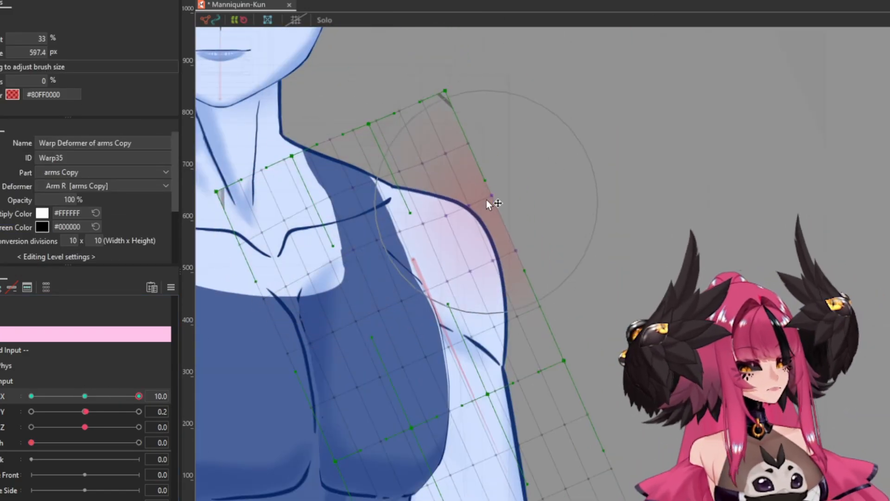
scroll(486, 232, "down", 3)
scroll(408, 243, "up", 1)
scroll(424, 325, "down", 2)
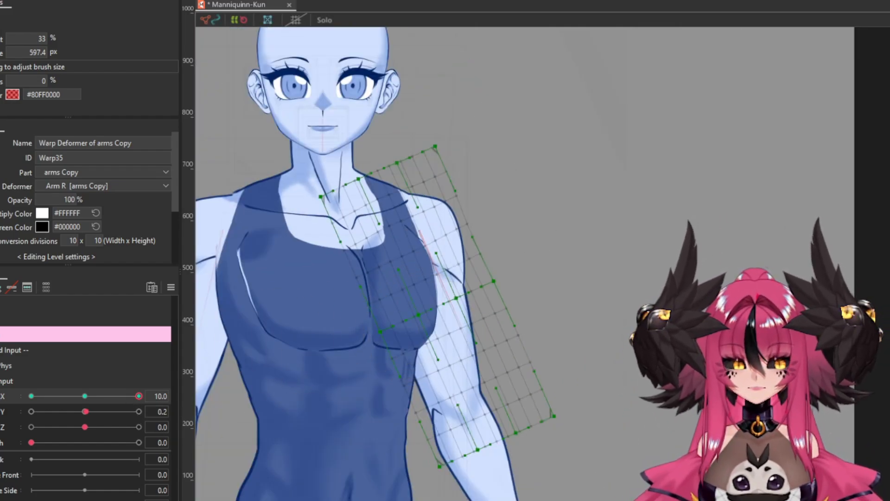
Adjust the same arm warp deformer's shoulder at Body X -10 and return Body X to about its centre
left_click_drag(139, 396, 31, 396)
scroll(450, 232, "up", 2)
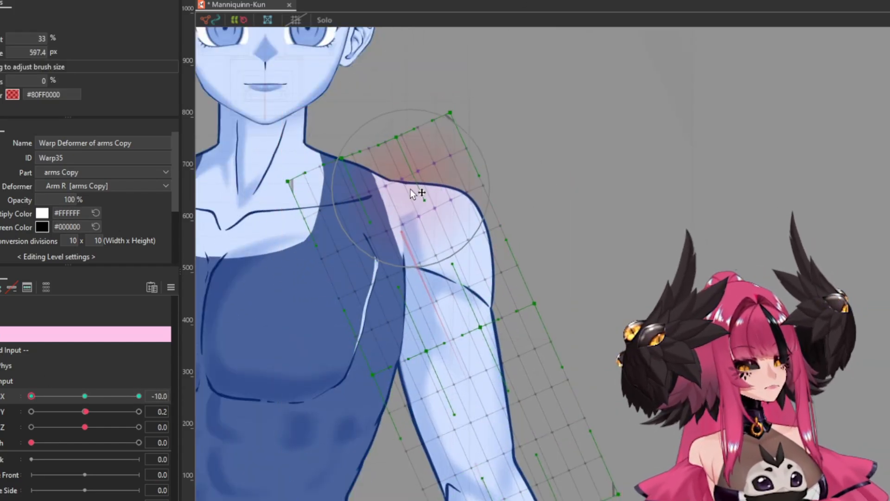
scroll(410, 189, "down", 2)
left_click_drag(31, 396, 84, 396)
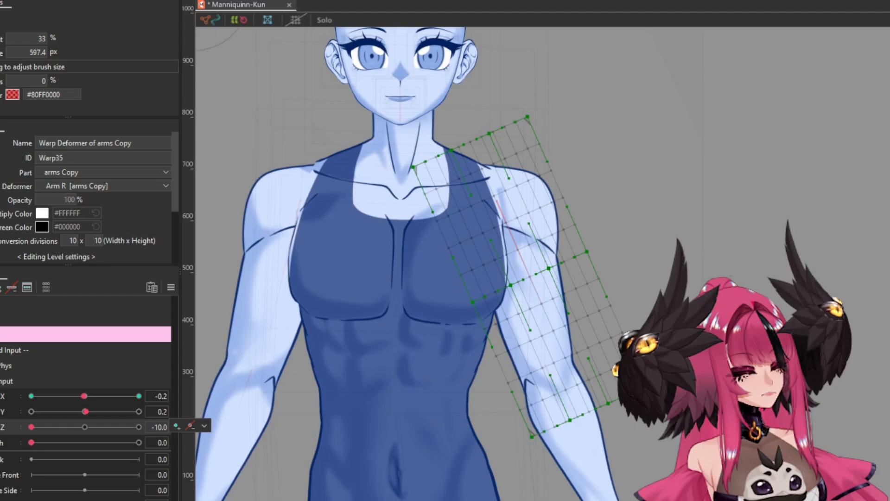
Create a warp deformer in arms Copy under Torso XY and name it Arm Z
left_click(223, 313)
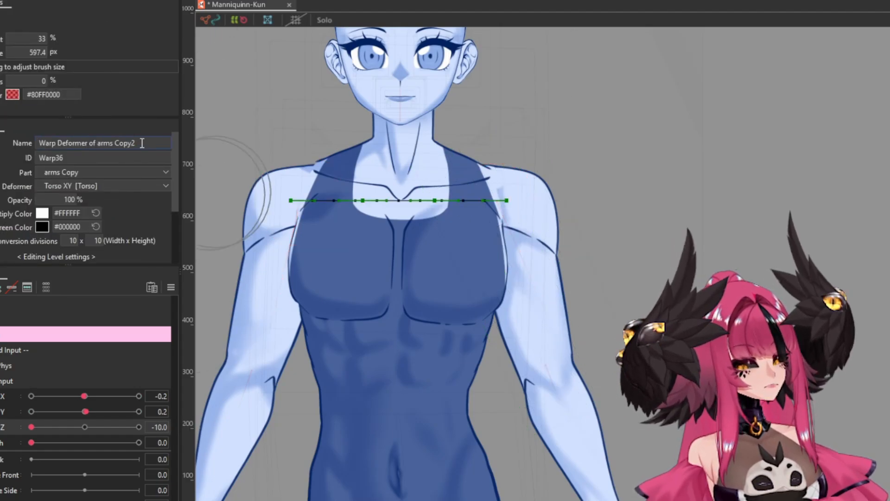
left_click_drag(142, 143, 7, 136)
type("Arm Z")
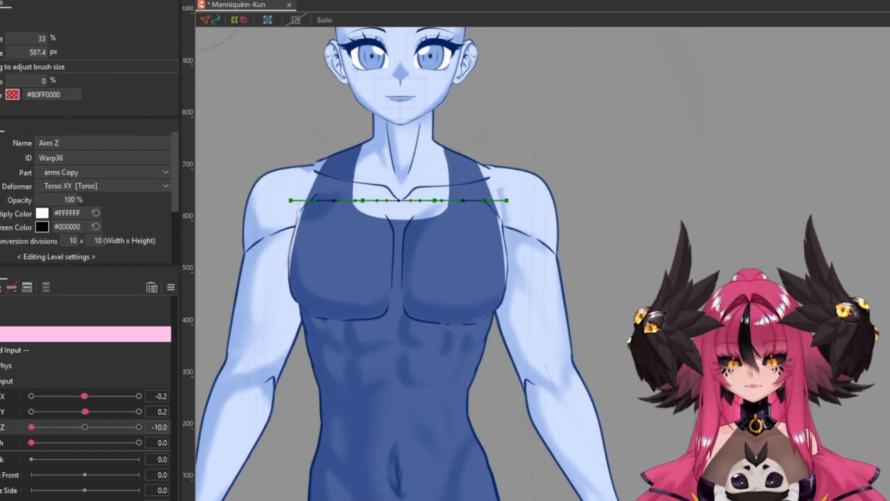
Key Arm Z on Body Z, tilt it slightly in opposite directions at -10 and 10, and preview the motion
left_click(433, 197)
scroll(532, 129, "up", 3)
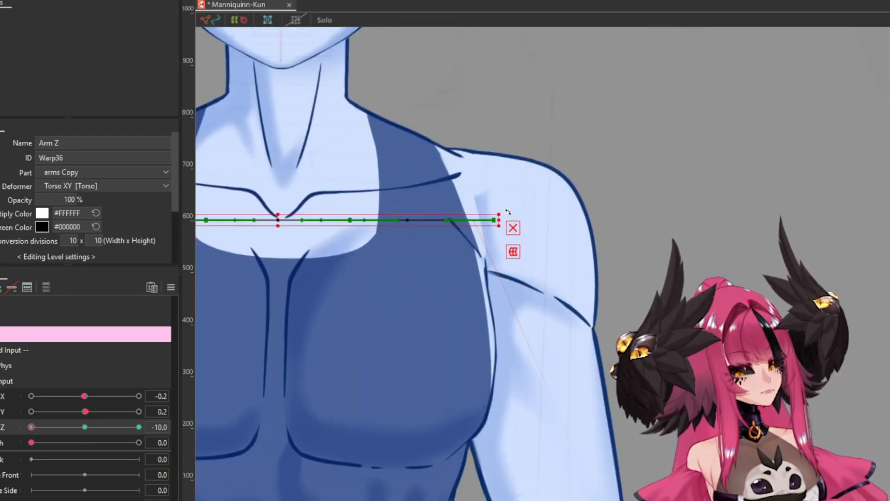
left_click_drag(524, 200, 524, 209)
scroll(510, 208, "down", 3)
left_click(120, 426)
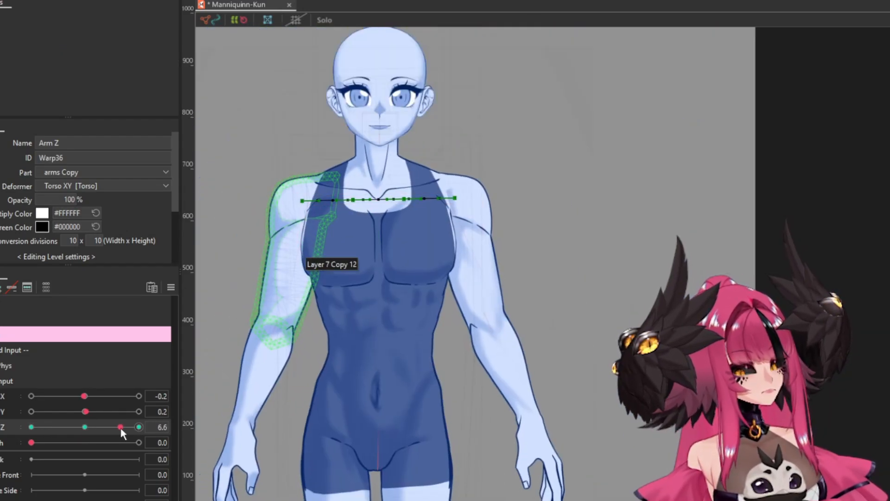
left_click_drag(120, 427, 86, 426)
scroll(337, 202, "up", 3)
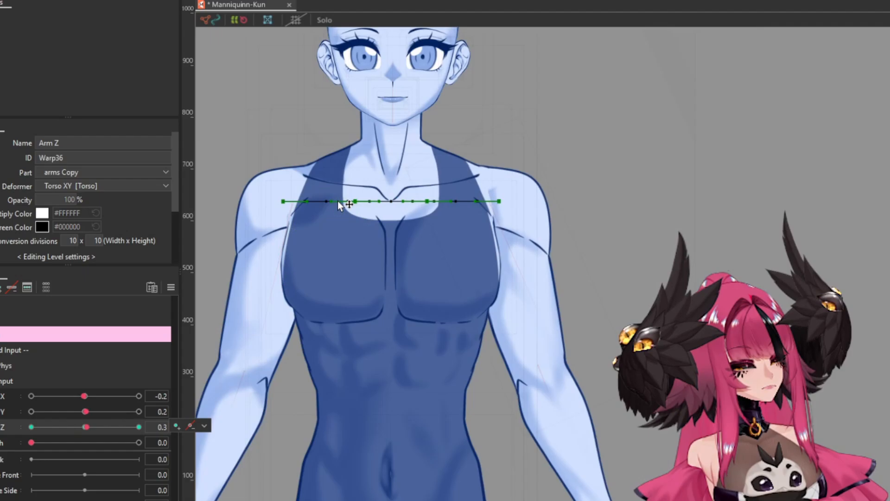
Try adding another warp deformer in the Torso part around Head Z, and undo its creation
left_click(287, 215)
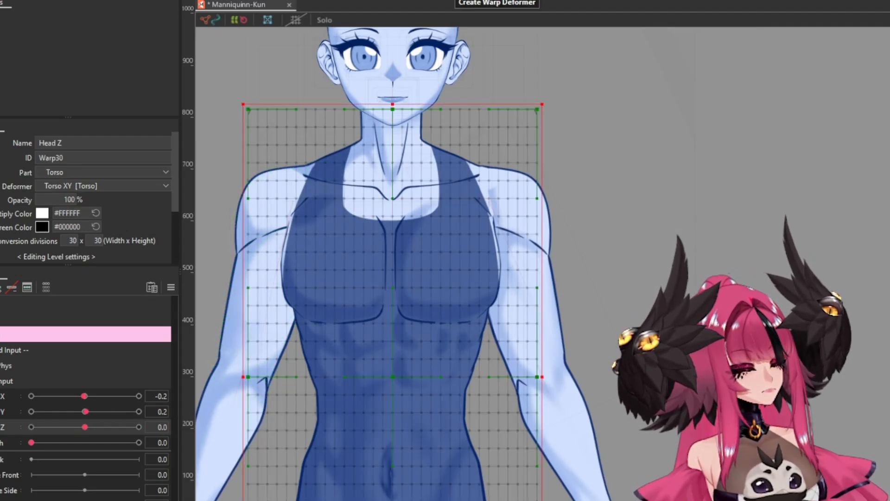
left_click(497, 1)
left_click(11, 230)
scroll(362, 259, "down", 2)
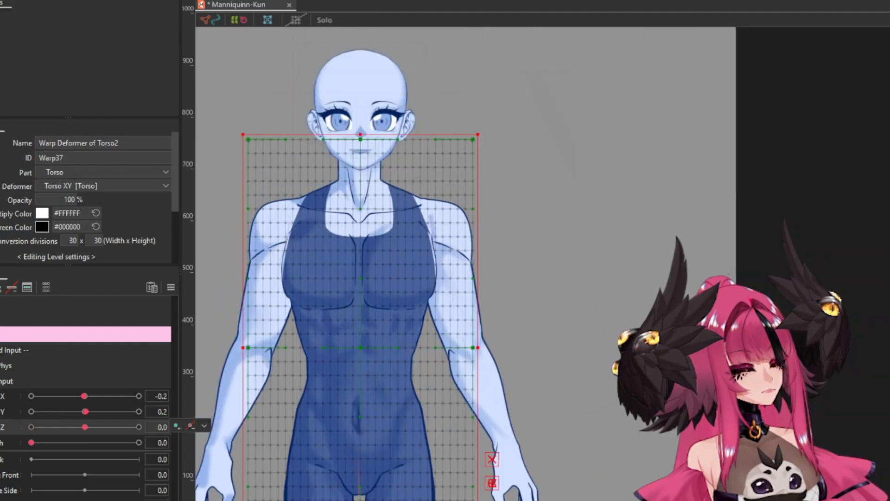
key("ctrl+z")
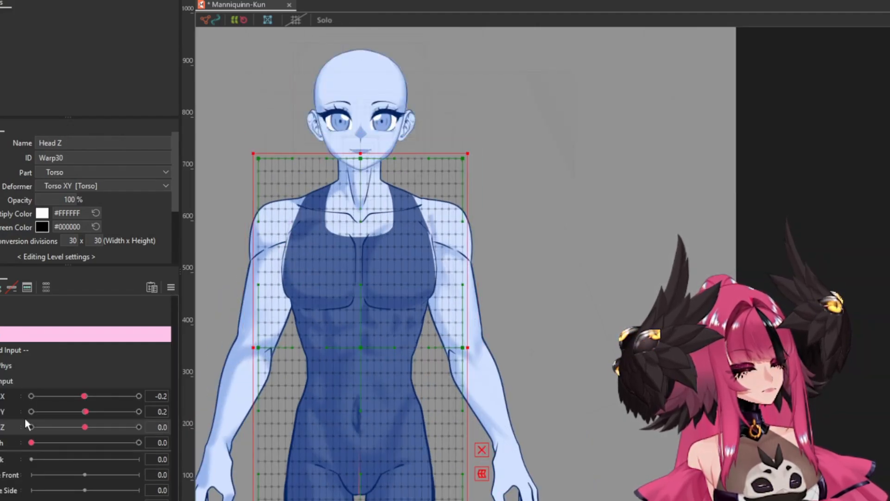
Create a rotation deformer named Head Z2 at the chin under Torso XY, in place of Head Z's warp type
scroll(325, 394, "down", 1)
scroll(278, 408, "up", 1)
left_click(65, 350)
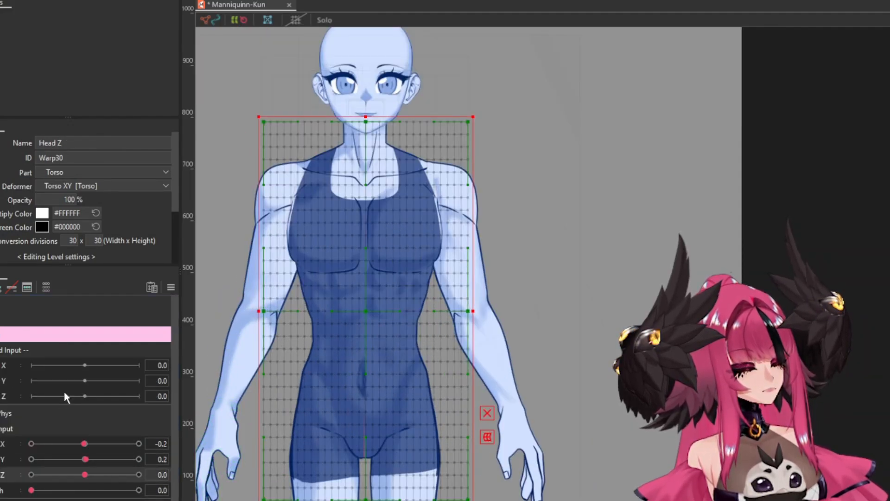
scroll(31, 427, "down", 3)
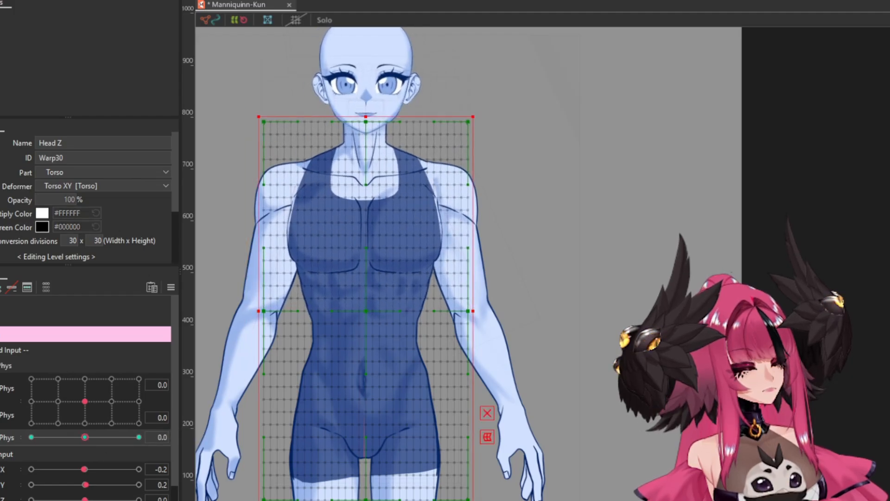
left_click(362, 45)
left_click(363, 46)
left_click(366, 131)
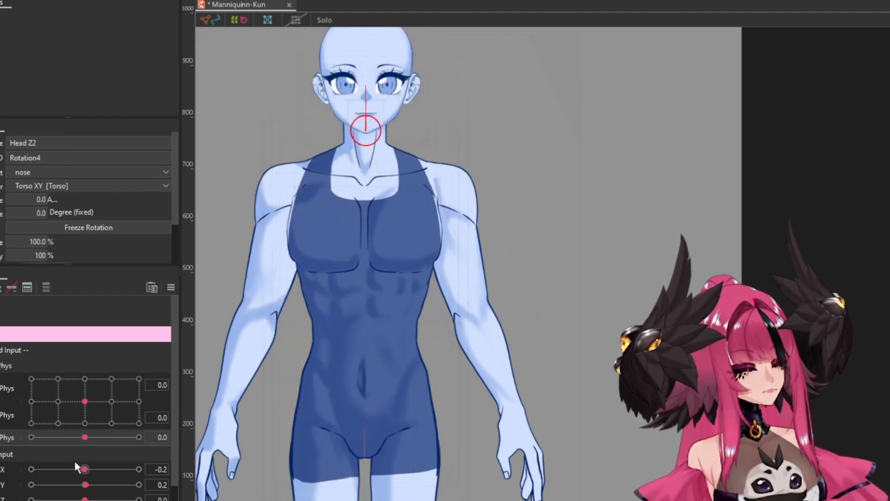
Key Head Z2 on Body Z and adjust its pivot over the chin at 10 and -10
scroll(9, 455, "down", 1)
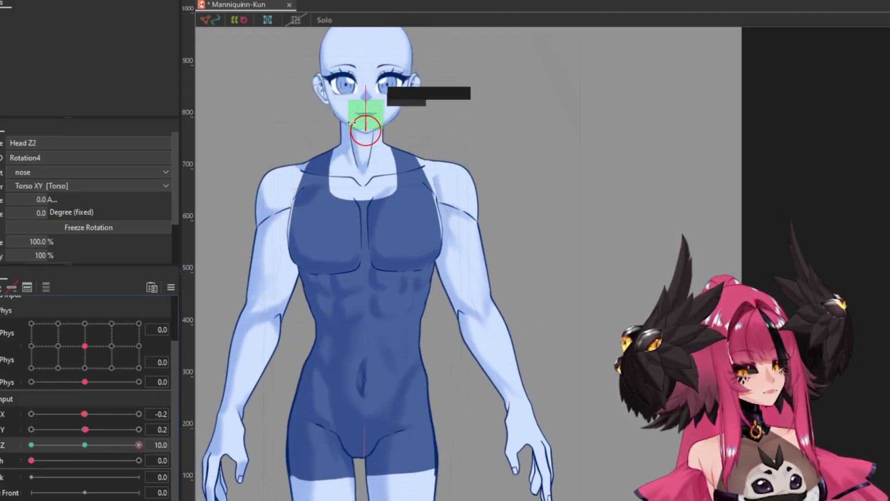
scroll(369, 134, "up", 3)
left_click_drag(85, 445, 139, 444)
scroll(357, 142, "up", 2)
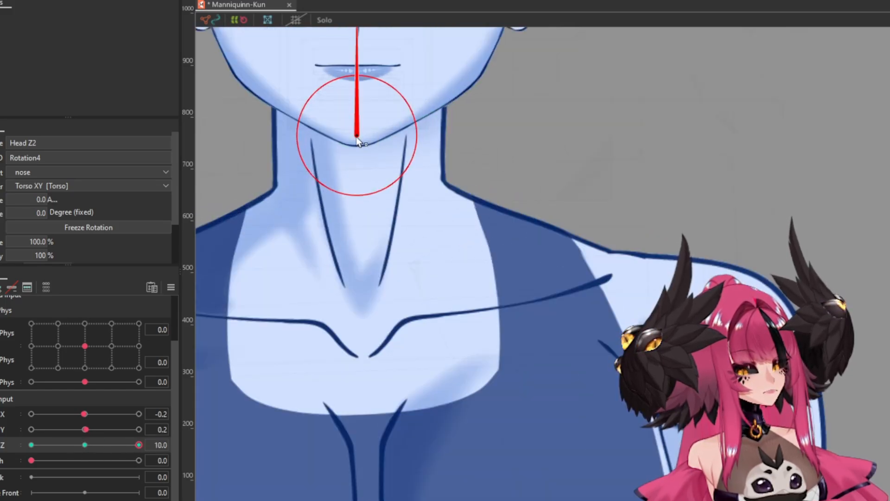
scroll(358, 141, "down", 3)
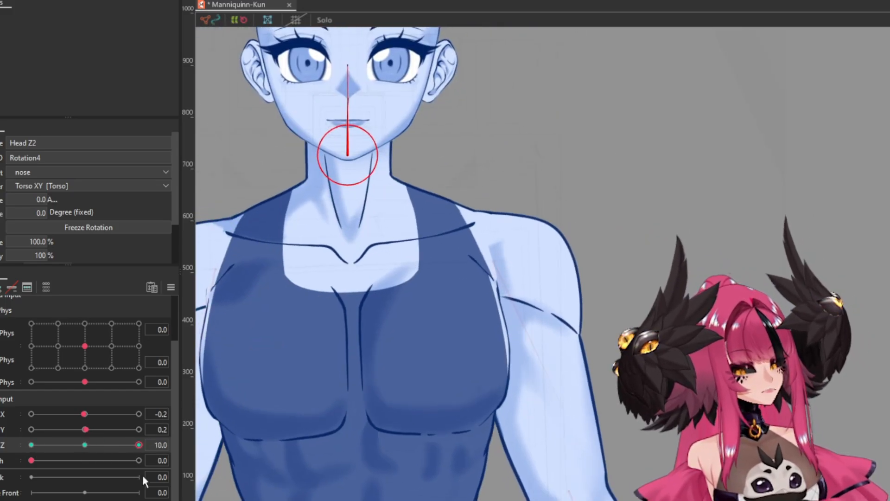
left_click(170, 288)
left_click(341, 305)
scroll(378, 167, "up", 5)
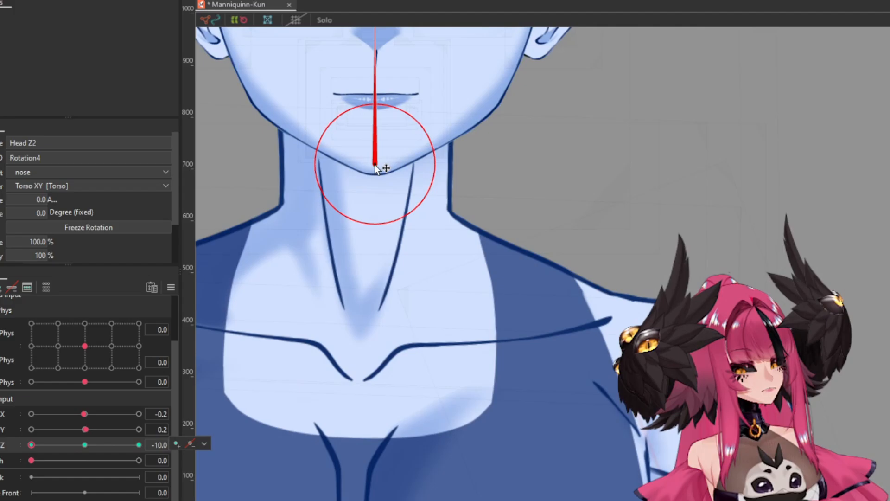
Set Torso Z as Head Z2's parent deformer and preview the head on Body Z and the single-axis Phys parameter
left_click_drag(43, 445, 55, 461)
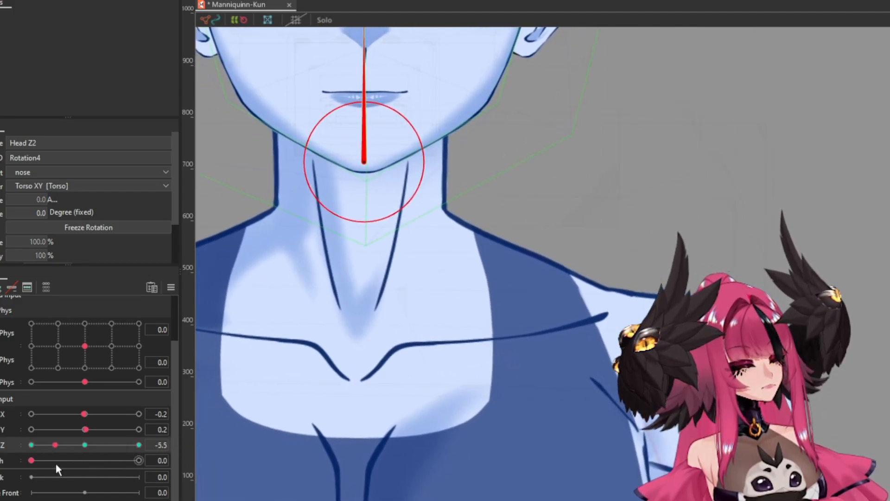
left_click_drag(153, 444, 156, 444)
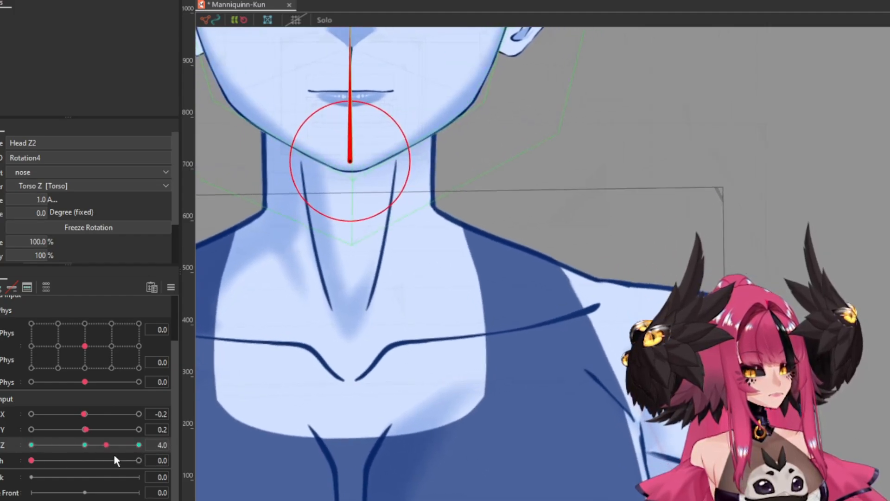
left_click_drag(84, 382, 41, 392)
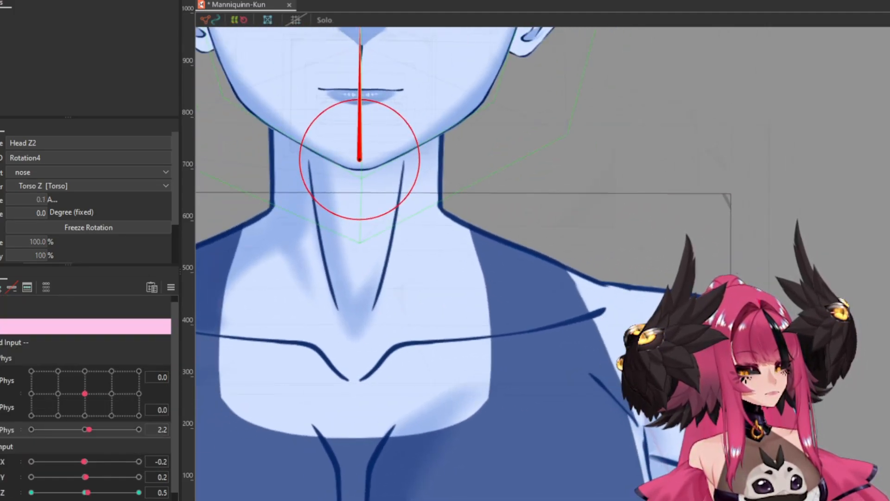
left_click(86, 427)
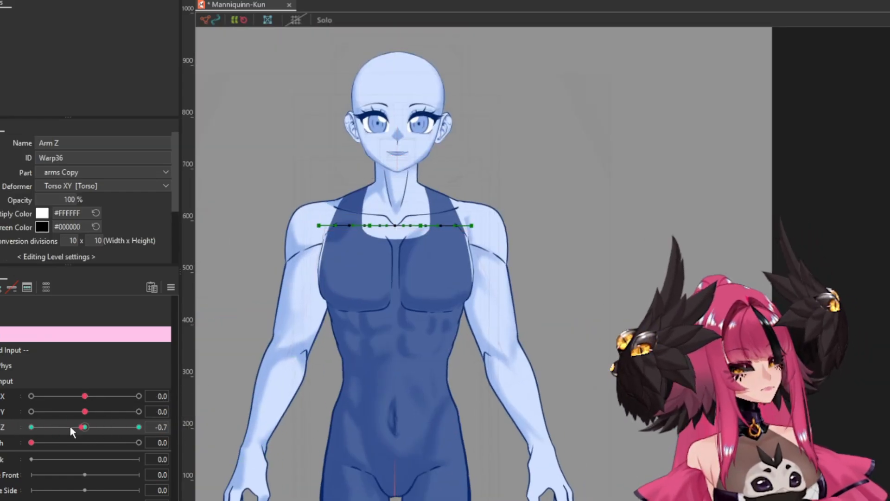
Preview Arm Z at Body Z -10 and create a 2 x 2 warp deformer named Arm XL around the upper arm under Arm L
left_click_drag(72, 429, 29, 426)
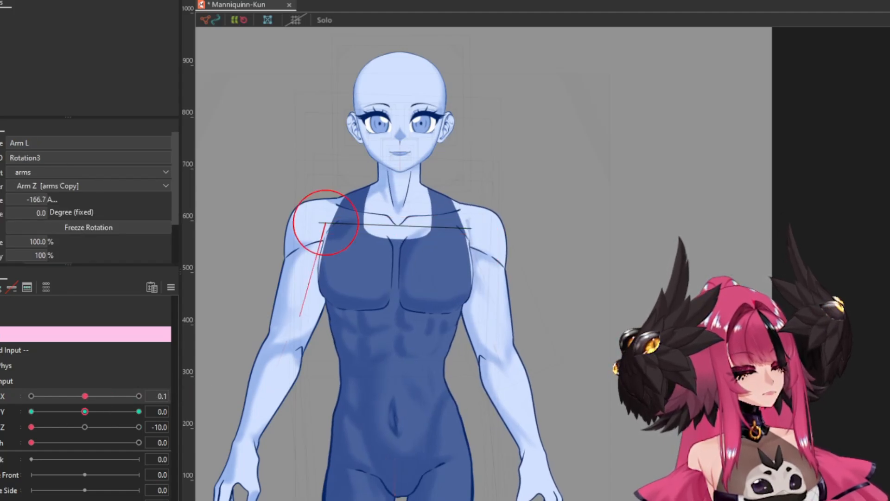
left_click(310, 244)
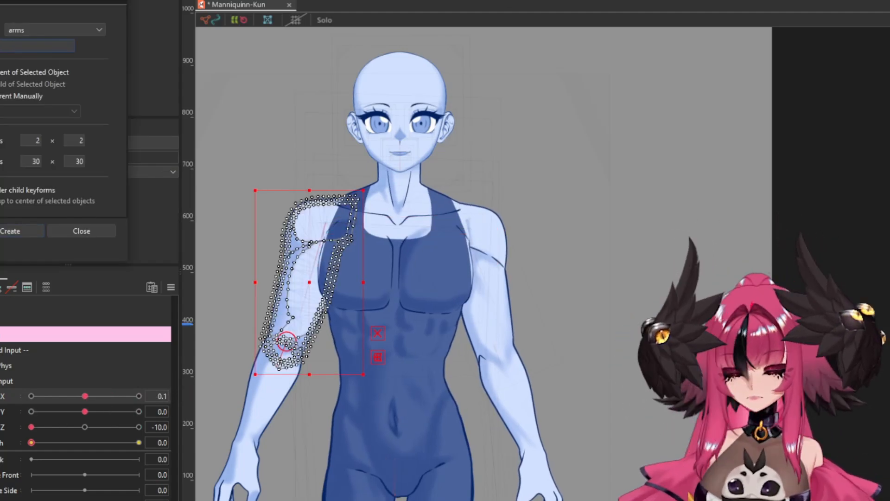
left_click(33, 236)
Key Arm XL on Body X, adjust its shoulder at 10 and -10 using the 597.4 px deform brush, and return Body X to 0
left_click(139, 396)
scroll(310, 282, "up", 2)
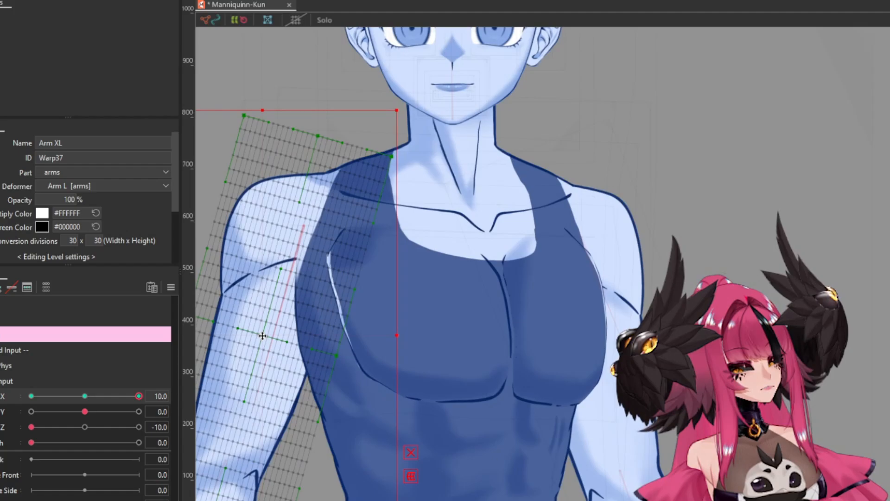
scroll(257, 335, "down", 2)
left_click(31, 396)
scroll(250, 313, "up", 3)
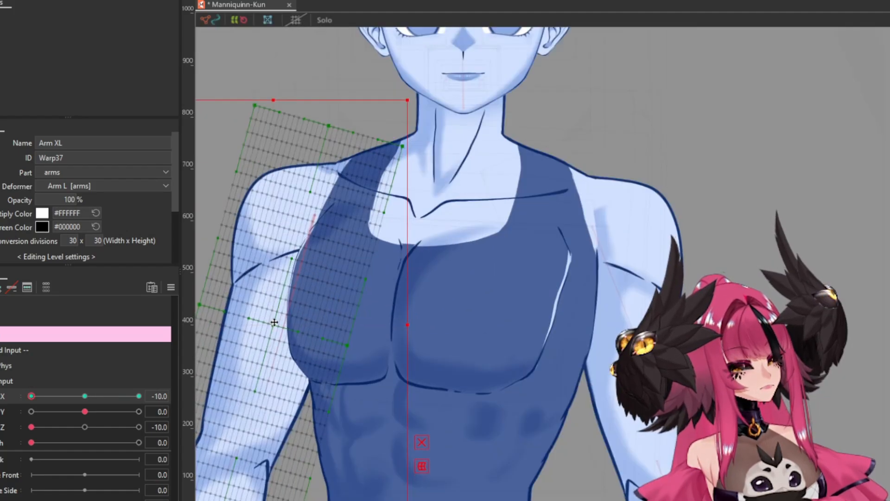
key("b")
scroll(387, 221, "down", 3)
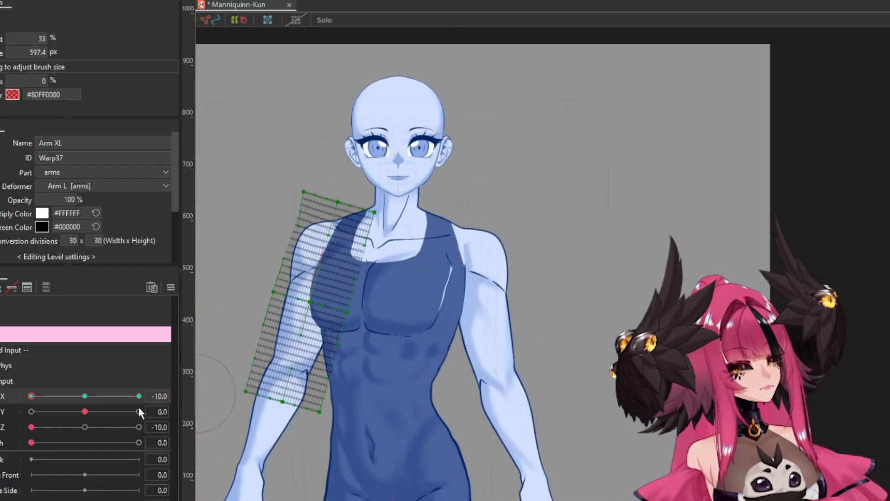
left_click(84, 396)
scroll(385, 269, "down", 3)
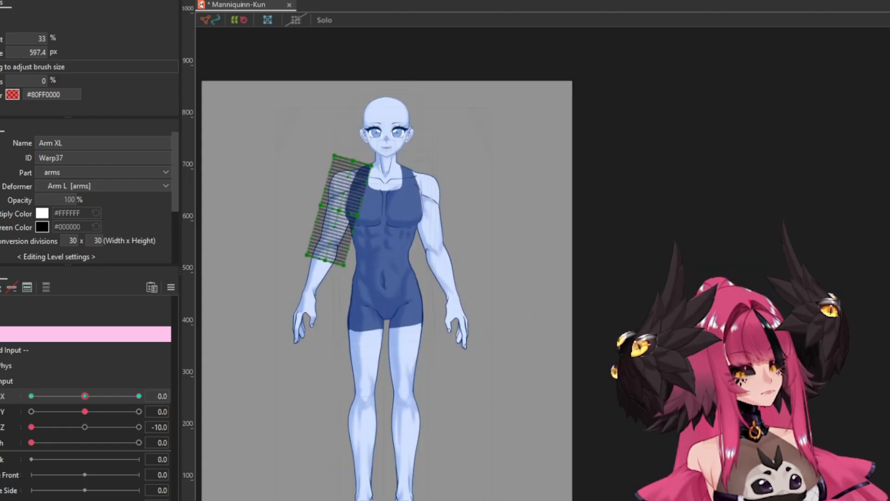
Reset Body Z to 0 and save the model
key("v")
double_click(158, 426)
type("0")
key("Return")
left_click(190, 395)
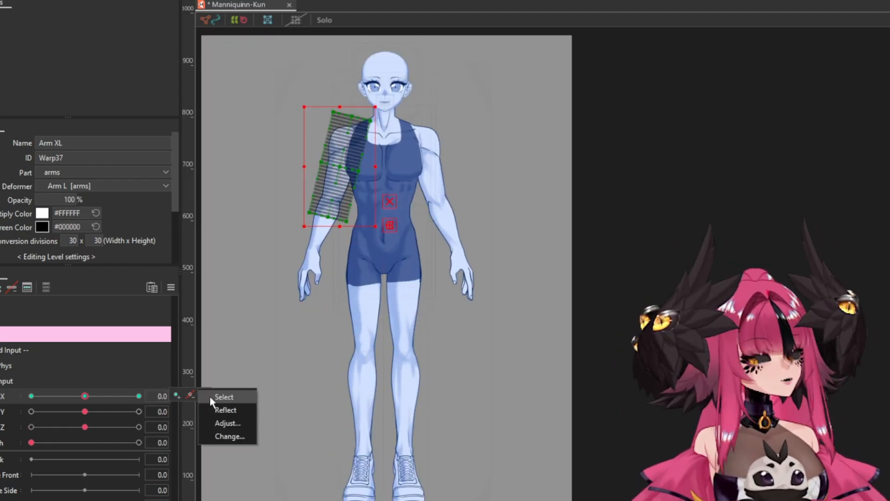
key("Escape")
key("ctrl+s")
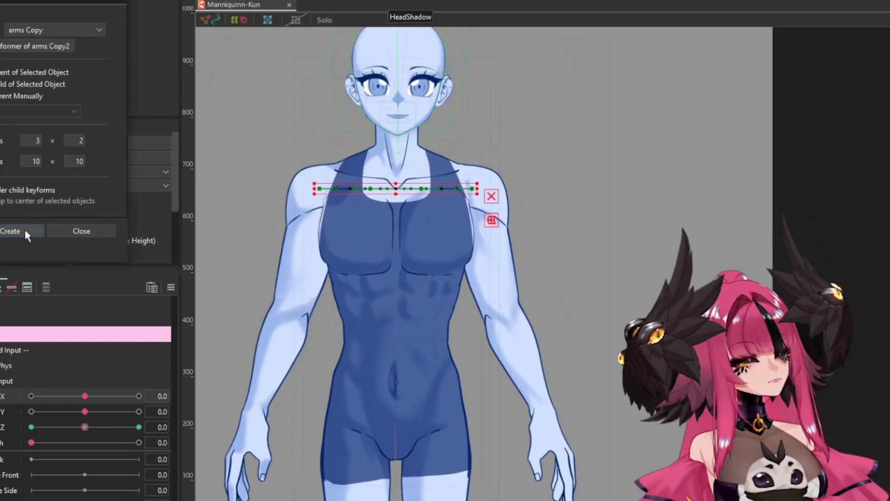
Create a 3 x 2 warp deformer around the arms under Torso XY, and tilt and shift it for an Angle Z Phys keyform at 30
left_click(24, 229)
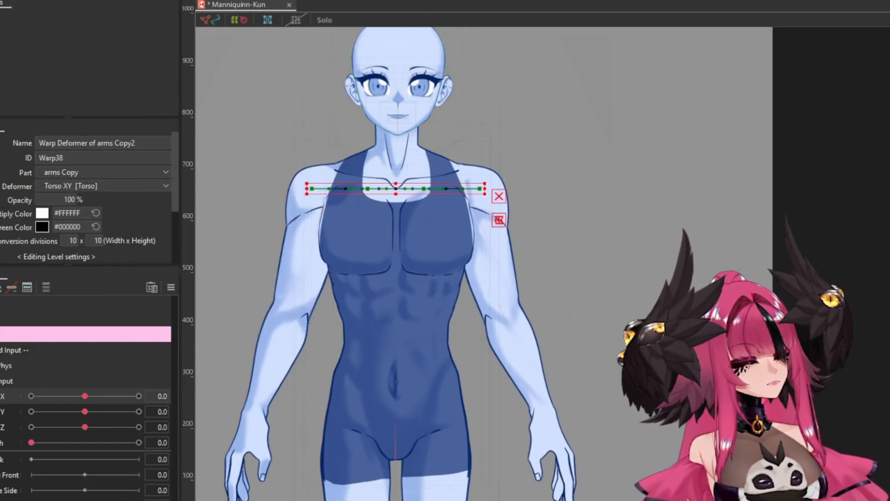
scroll(343, 163, "up", 3)
left_click_drag(632, 211, 632, 222)
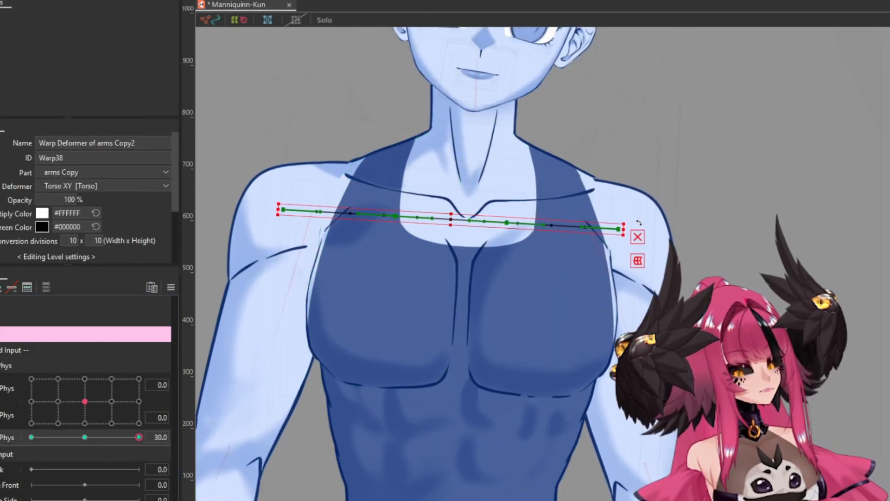
left_click_drag(451, 215, 460, 215)
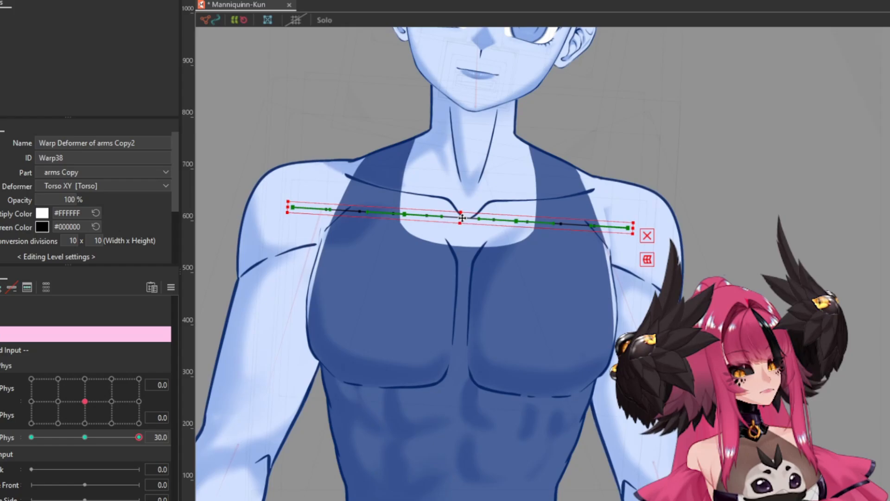
Mirror the new arm deformer's pose onto Angle Z Phys -30
left_click(170, 287)
left_click(124, 437)
left_click(31, 436)
scroll(423, 181, "down", 5)
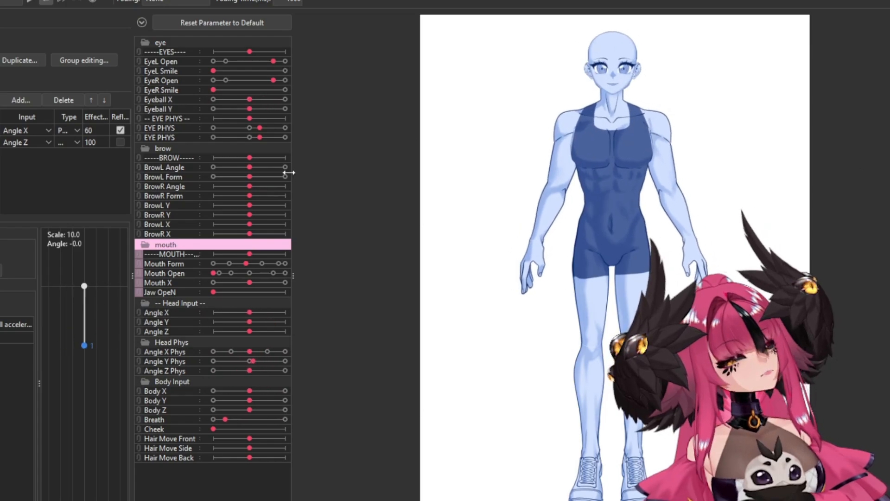
Configure the body physics with Body X and a group driven by Angle Y at 80 and Breath at 5
left_click(30, 2)
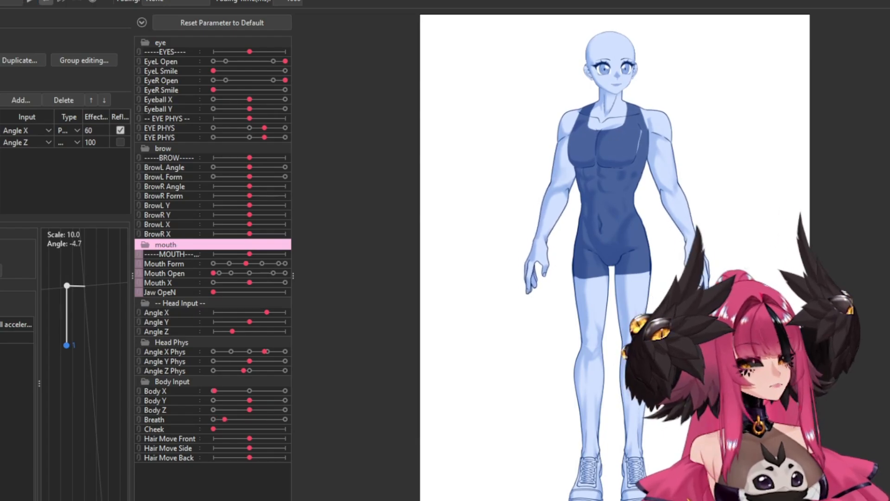
left_click(20, 100)
type("Body X")
key("Return")
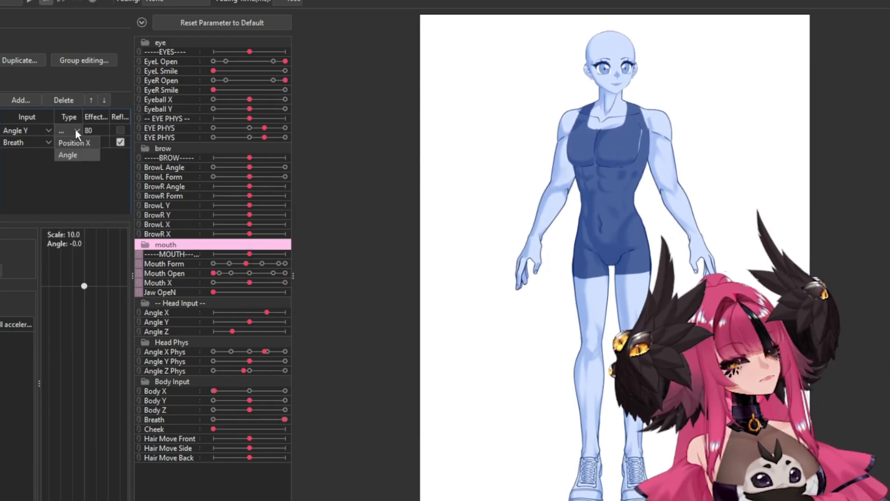
scroll(636, 104, "up", 3)
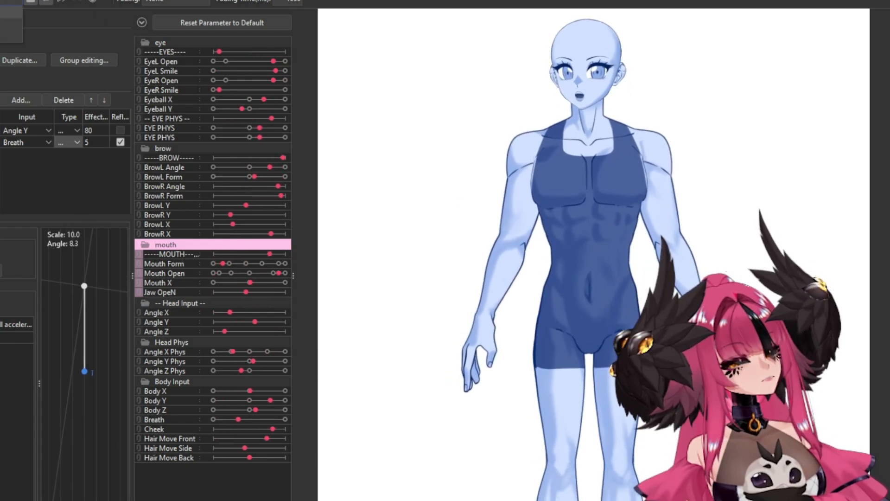
Add an output parameter to the body physics group, raise its output to 11.339 and preview the body motion
left_click(105, 222)
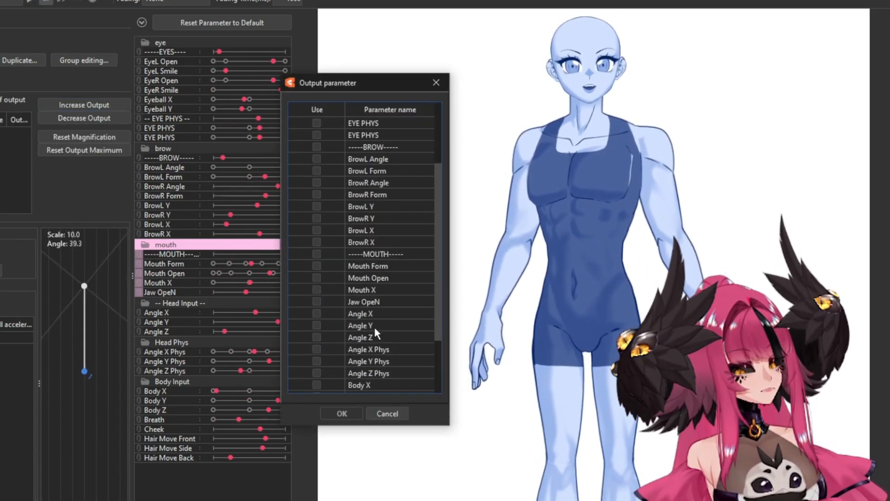
left_click(366, 330)
left_click(342, 412)
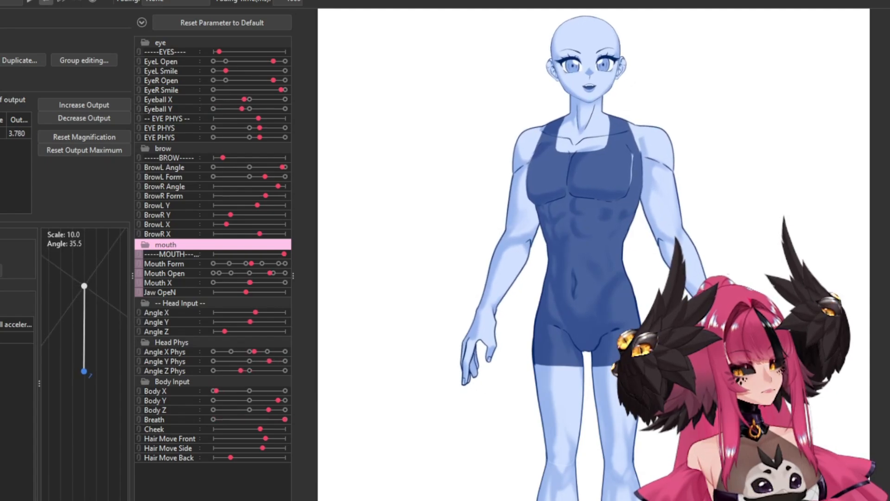
double_click(16, 133)
left_click(340, 411)
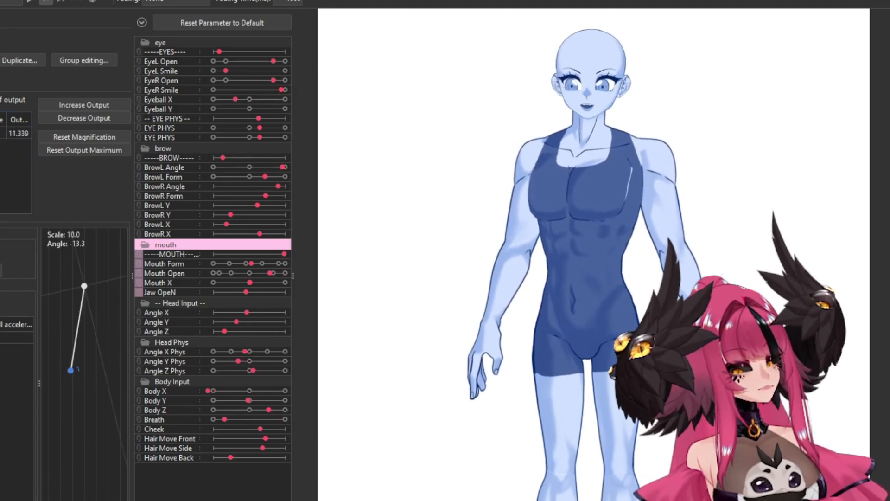
scroll(594, 255, "down", 3)
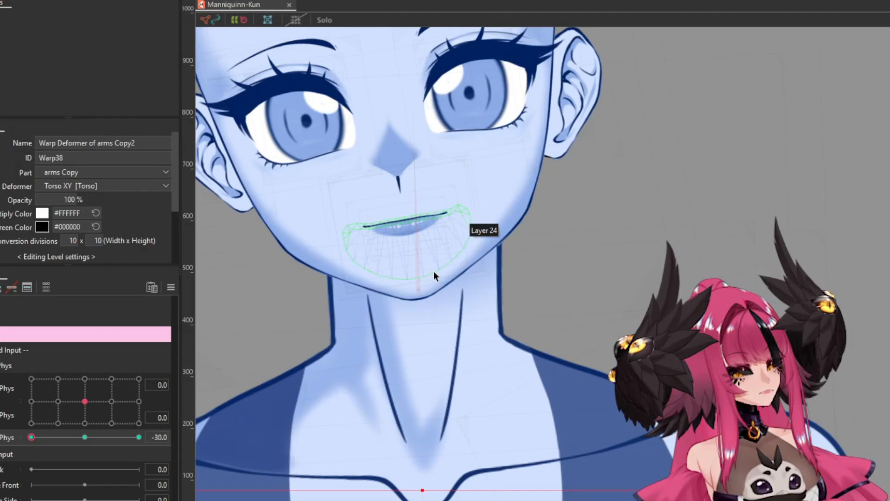
Add three Body Y keyforms to the Head Z2 rotation deformer and bring the model to Body Y 10
left_click(432, 271)
scroll(52, 377, "up", 2)
scroll(86, 436, "up", 2)
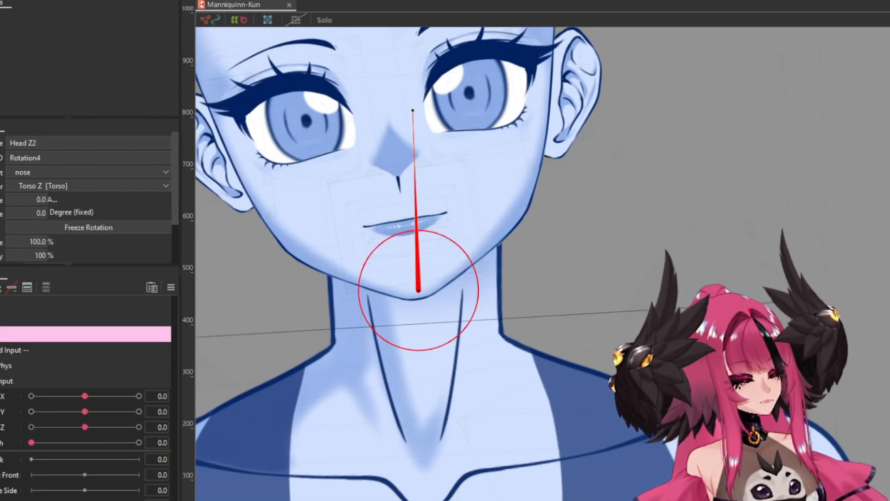
left_click(178, 411)
left_click(31, 411)
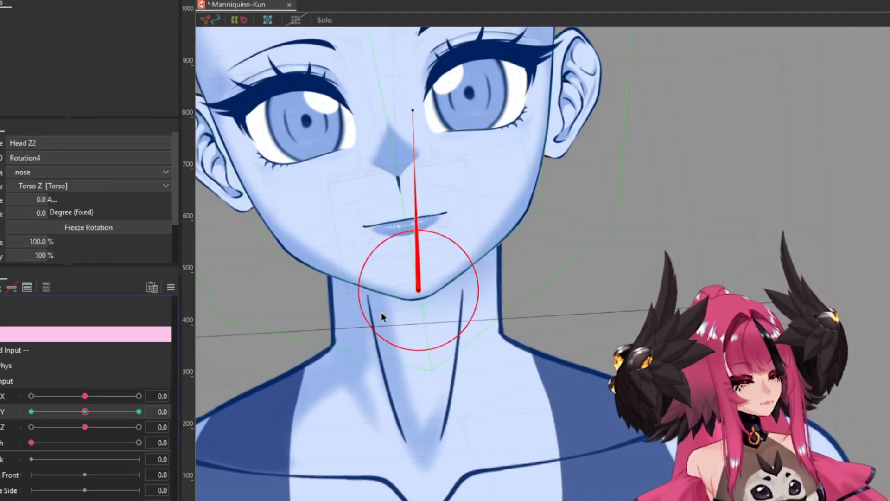
left_click_drag(374, 282, 374, 400)
scroll(422, 445, "up", 1)
scroll(398, 334, "down", 4)
scroll(363, 224, "up", 4)
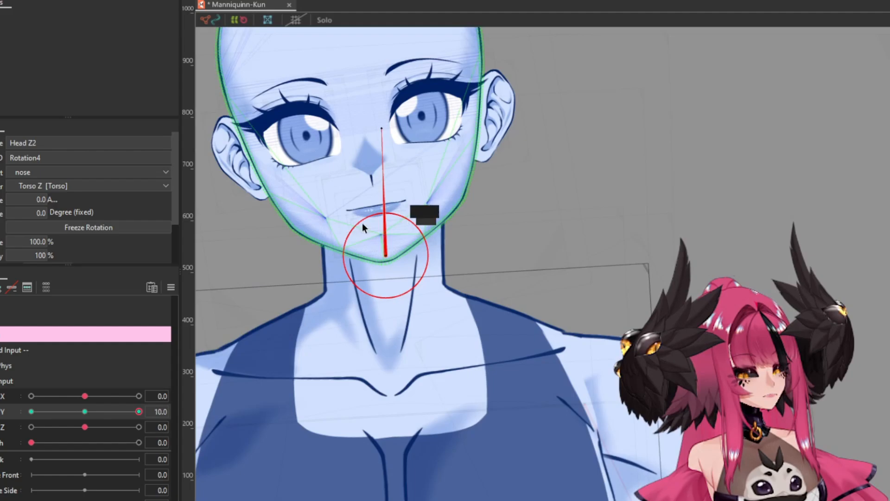